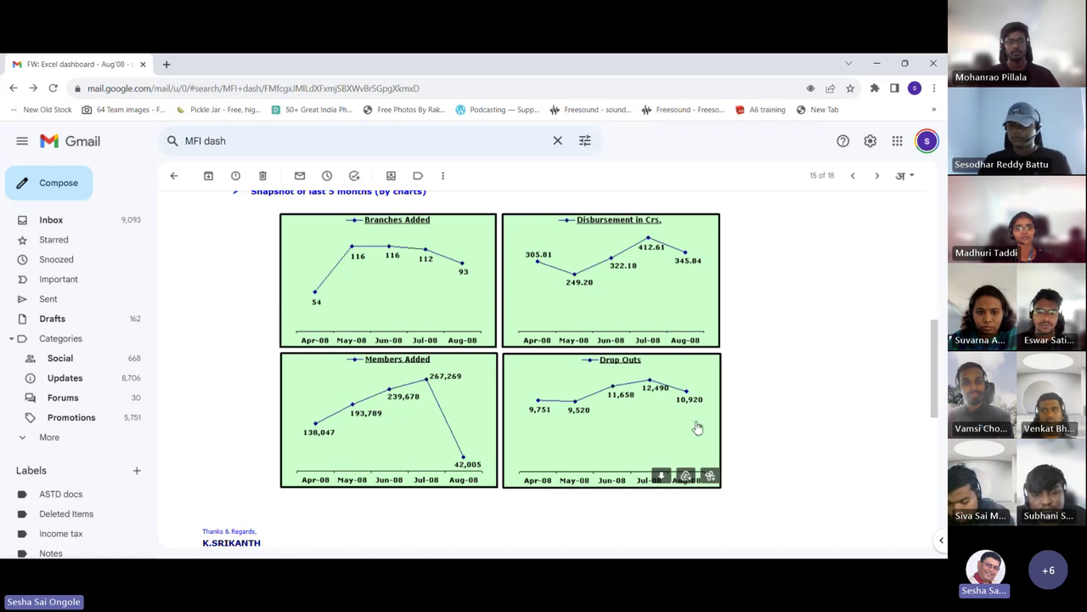
scroll(758, 331, "down", 2)
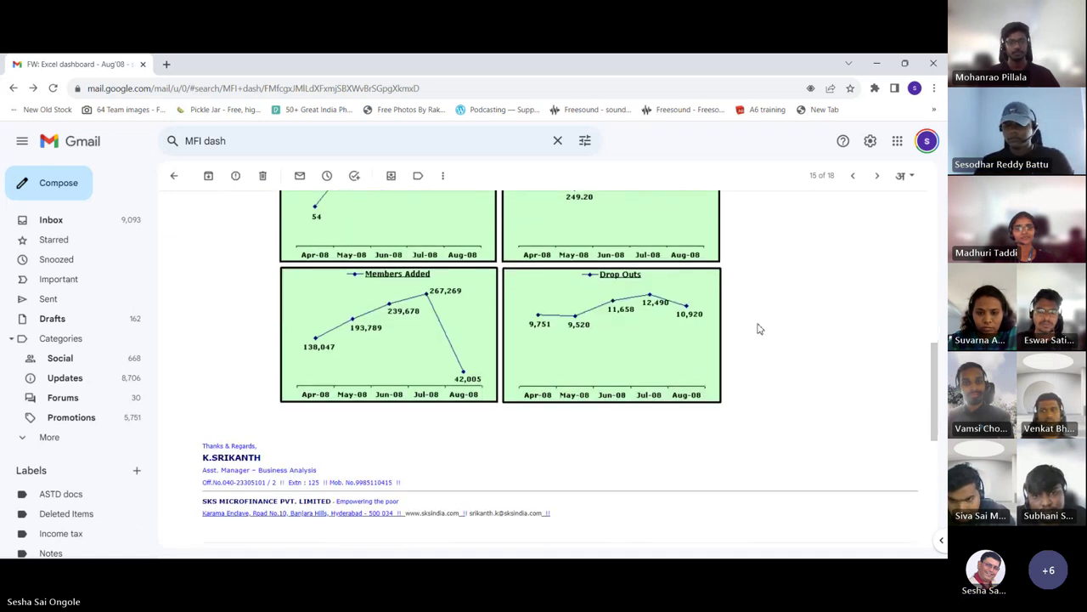
scroll(759, 328, "down", 2)
scroll(759, 329, "up", 4)
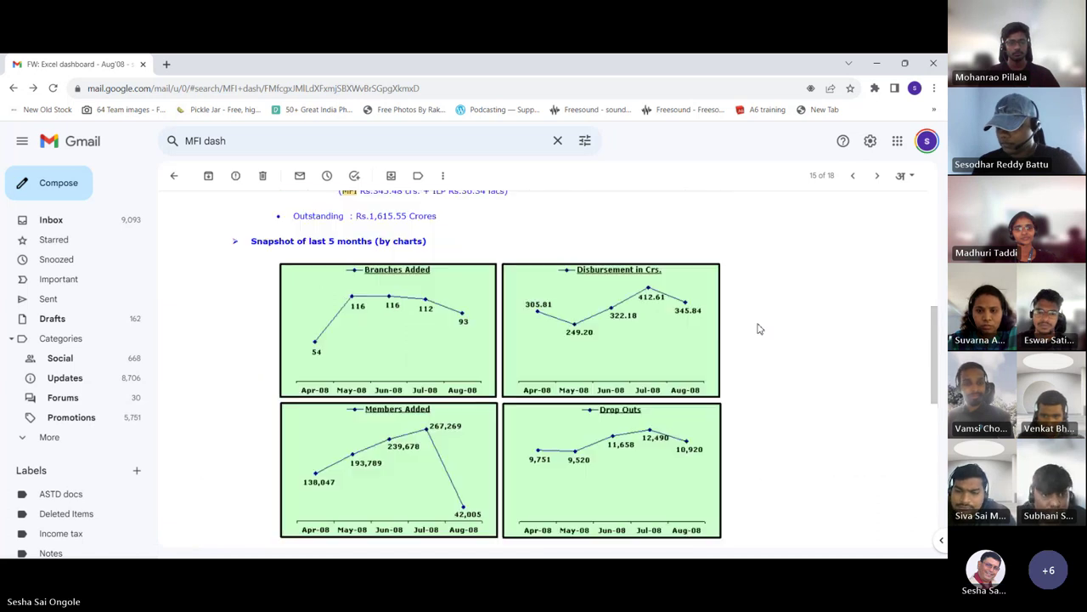
scroll(758, 329, "up", 1)
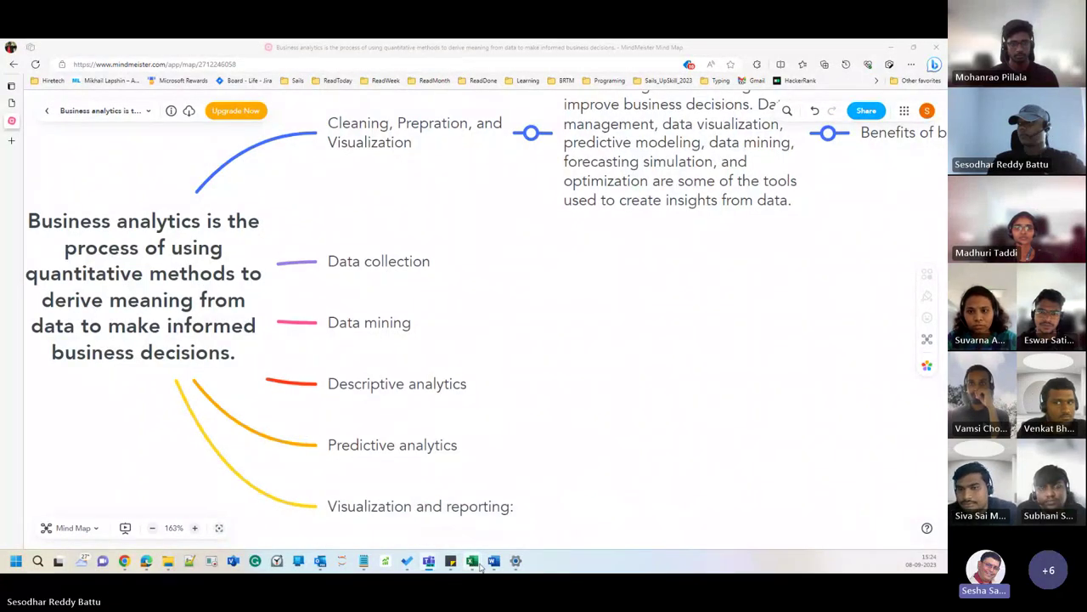
Step: Switch to the Excel Project Dataset workbook and show the beginning of the bike_buyers data
mouse_move(475, 562)
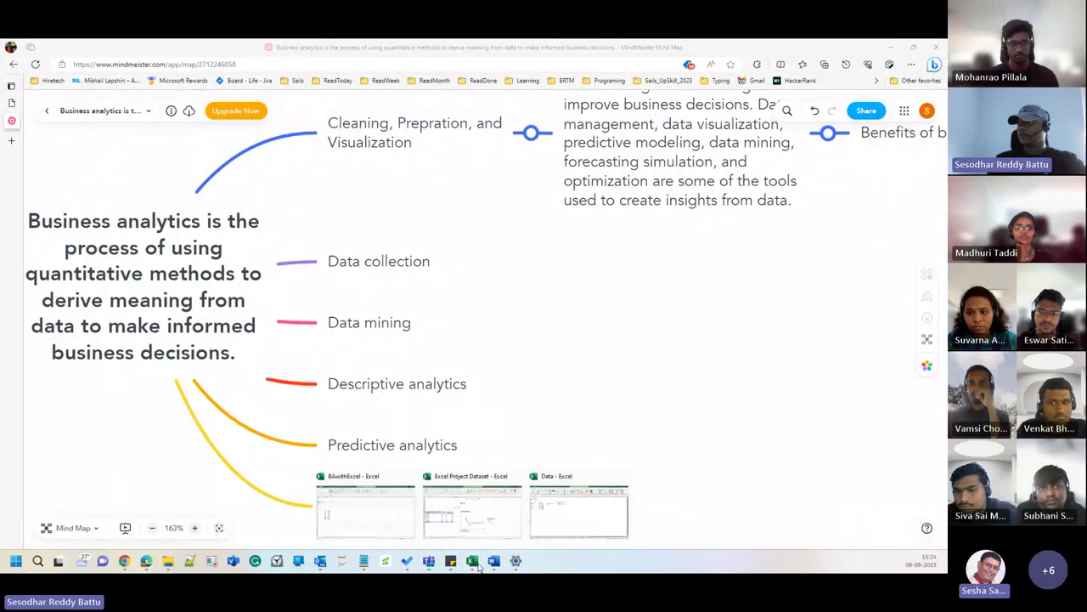
left_click(477, 522)
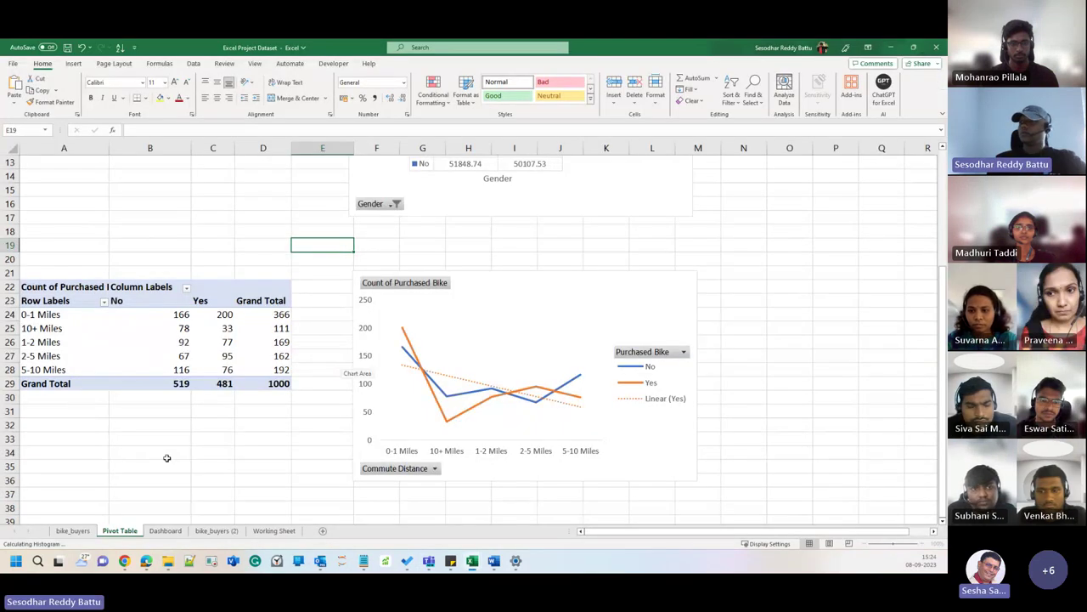
left_click(74, 530)
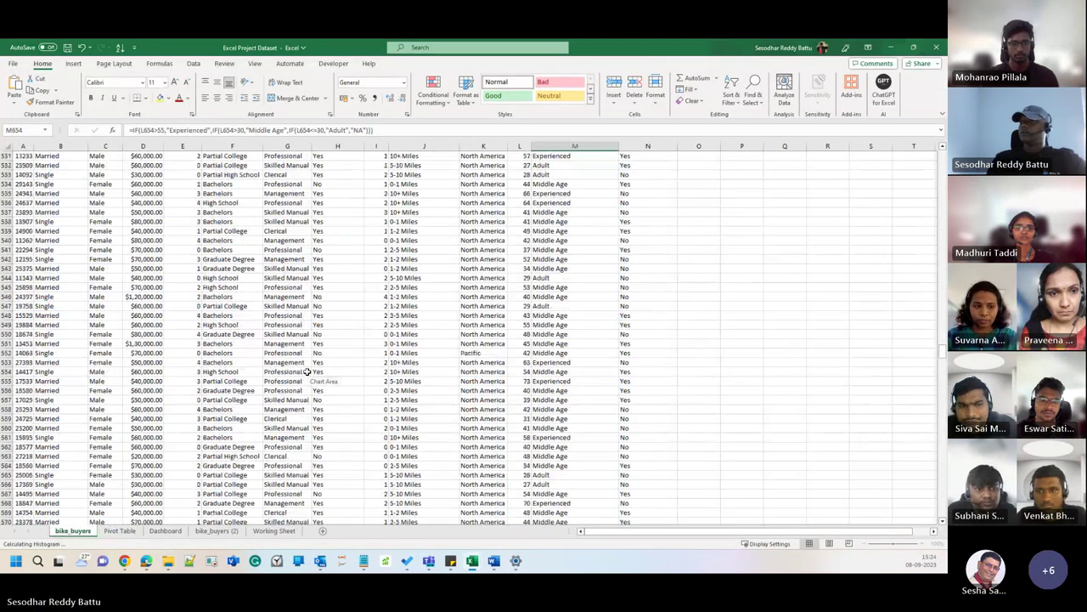
scroll(307, 371, "up", 20)
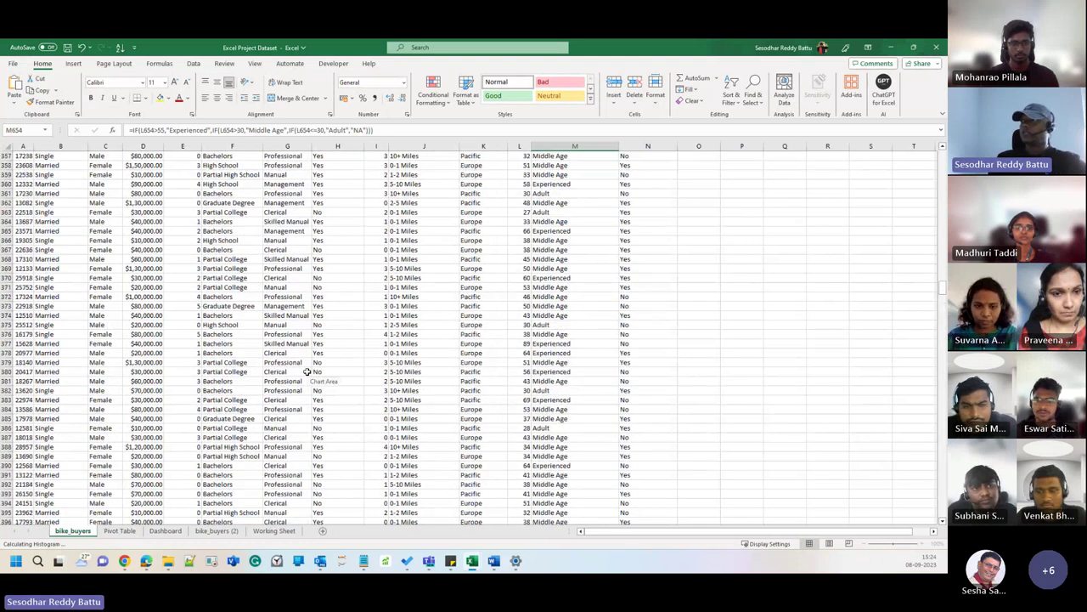
scroll(307, 371, "up", 20)
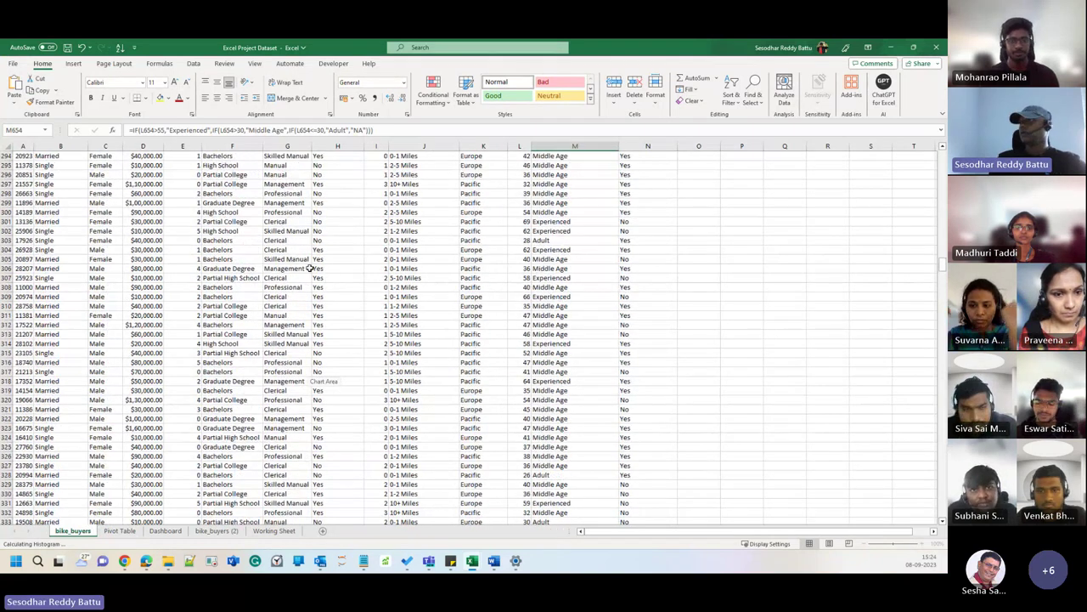
left_click_drag(942, 263, 942, 154)
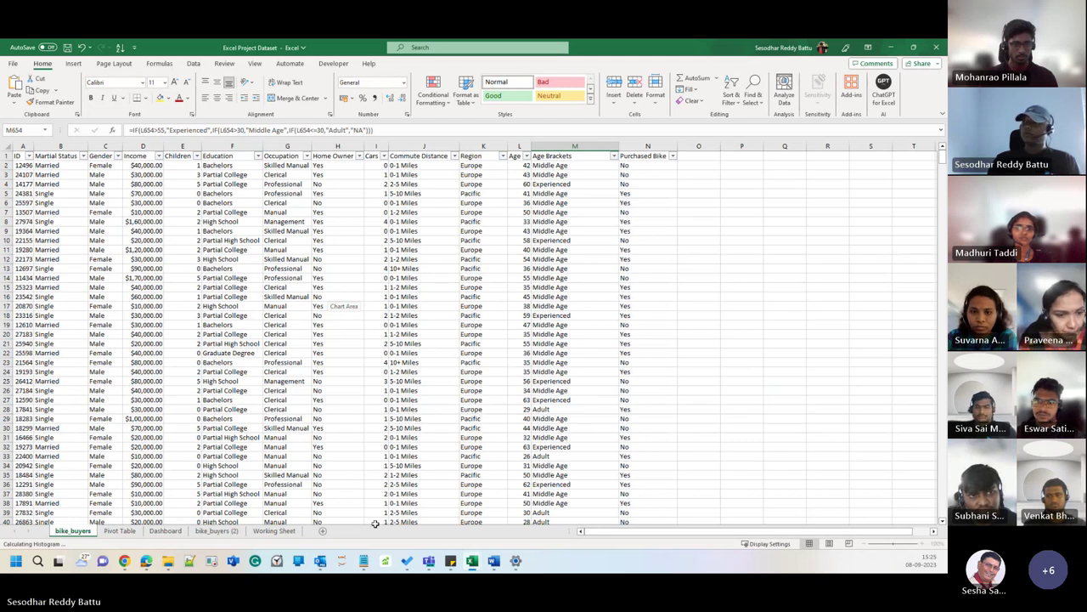
Step: Add a new worksheet and enter a person's first name in A1 and "macro" in B1
left_click(323, 530)
type("suv")
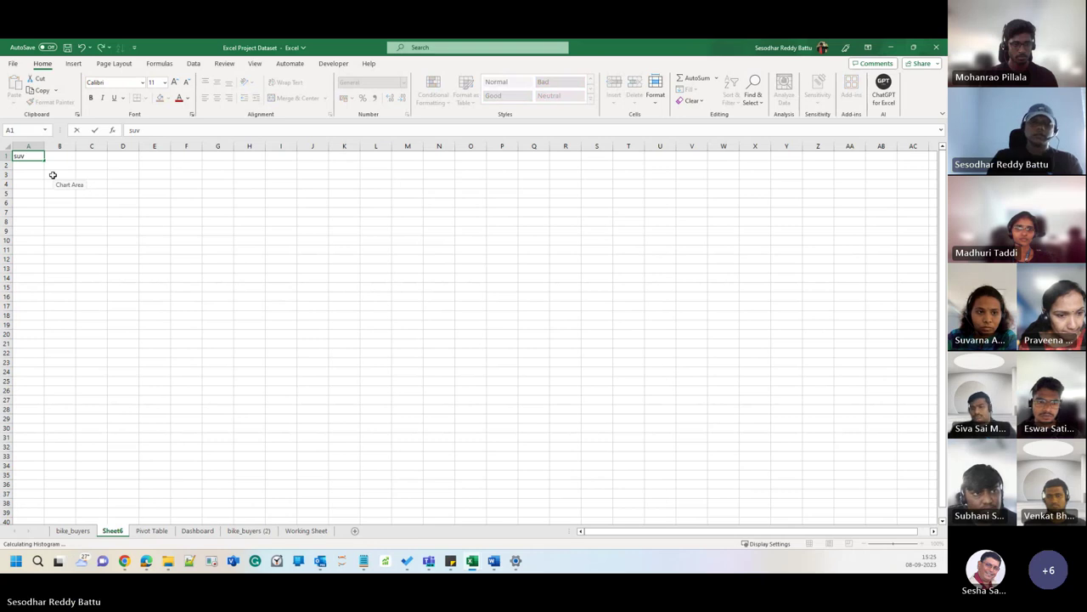
type("arna")
key("Tab")
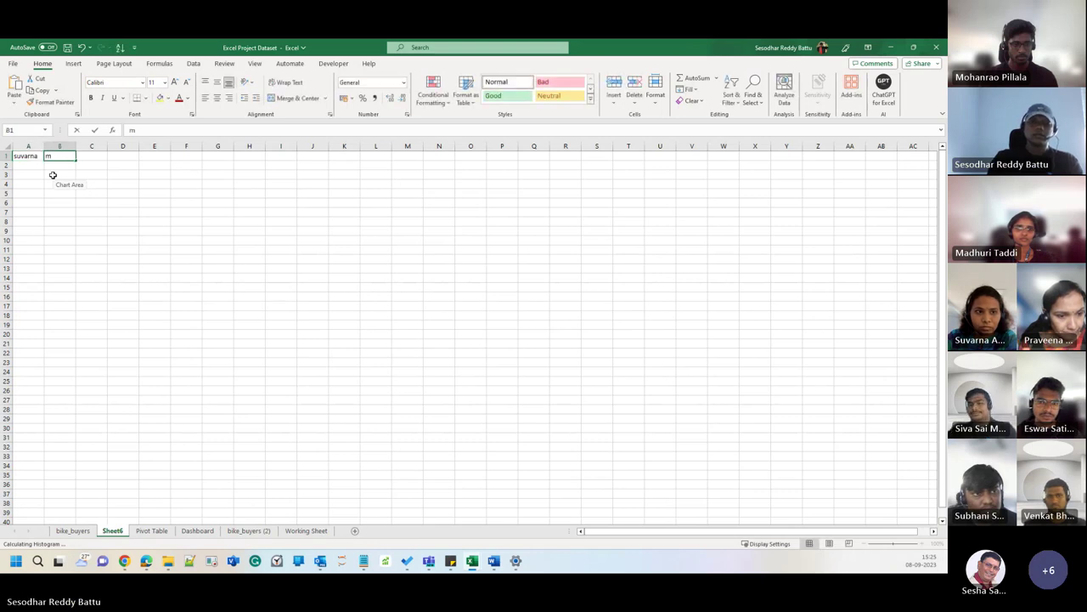
type("macro")
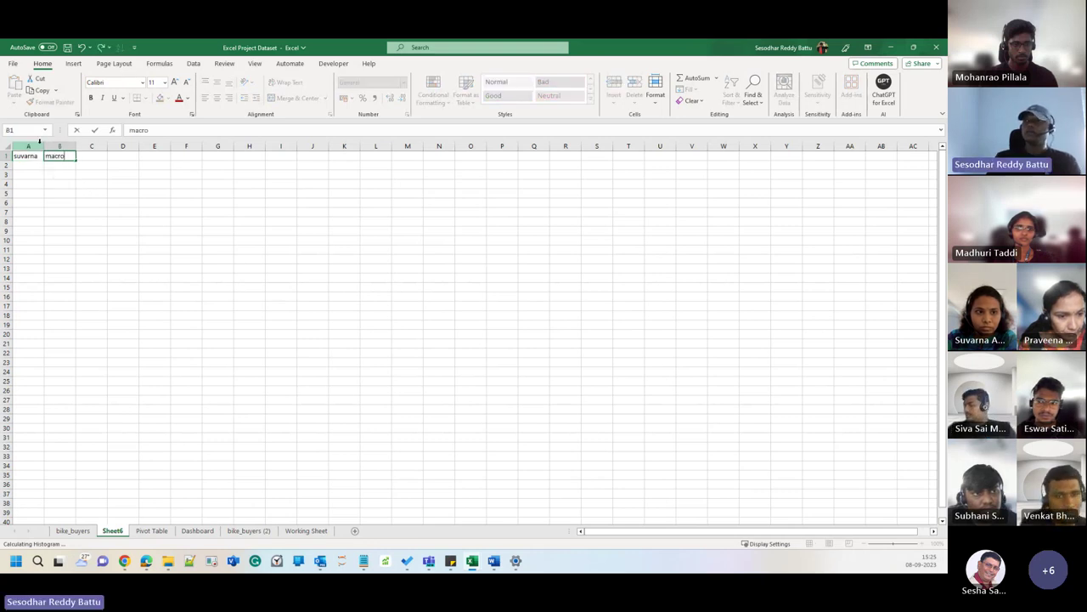
left_click(111, 201)
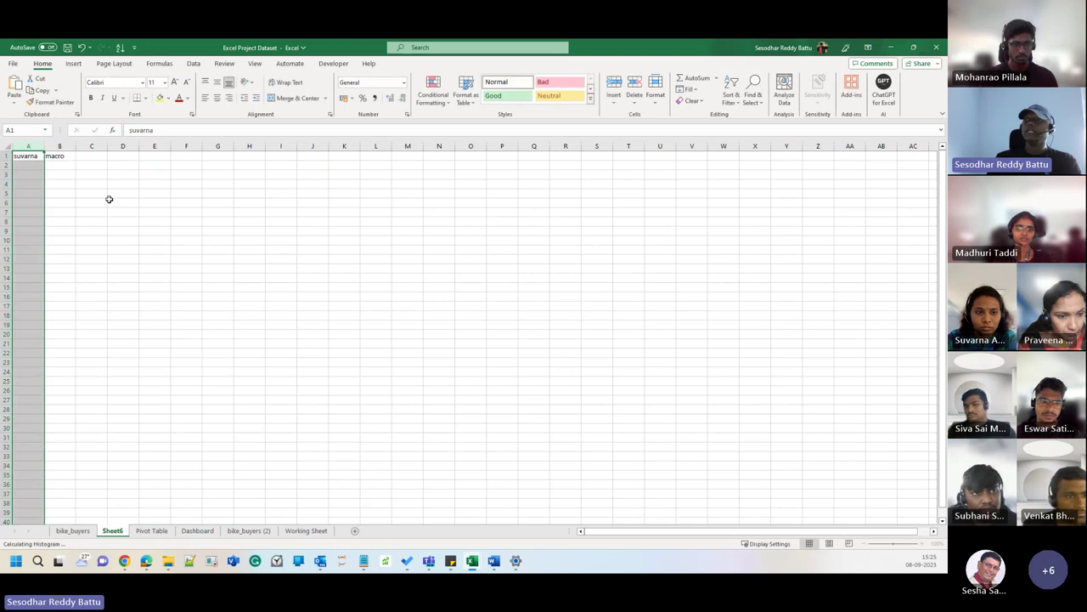
Step: Return to the bike_buyers sheet and select cell B4 in the Martial Status column
left_click(73, 531)
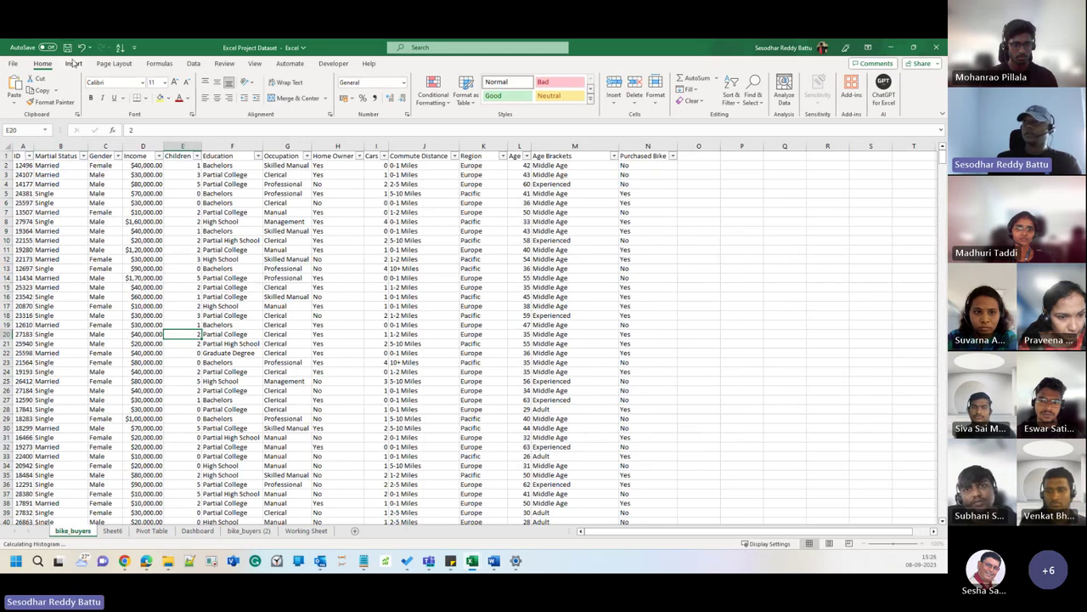
left_click(73, 64)
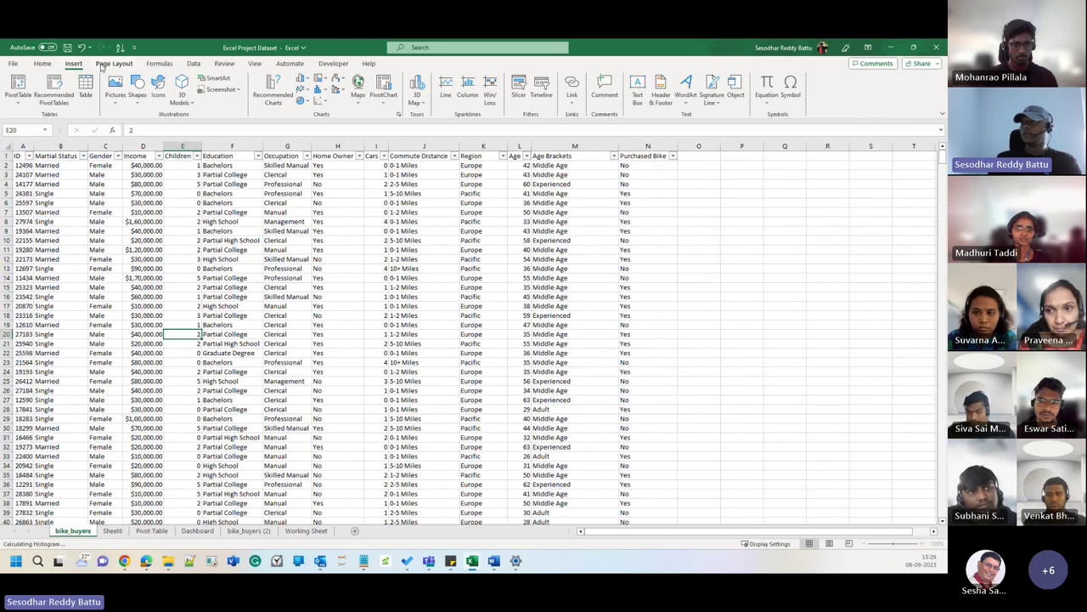
left_click(112, 63)
left_click(156, 65)
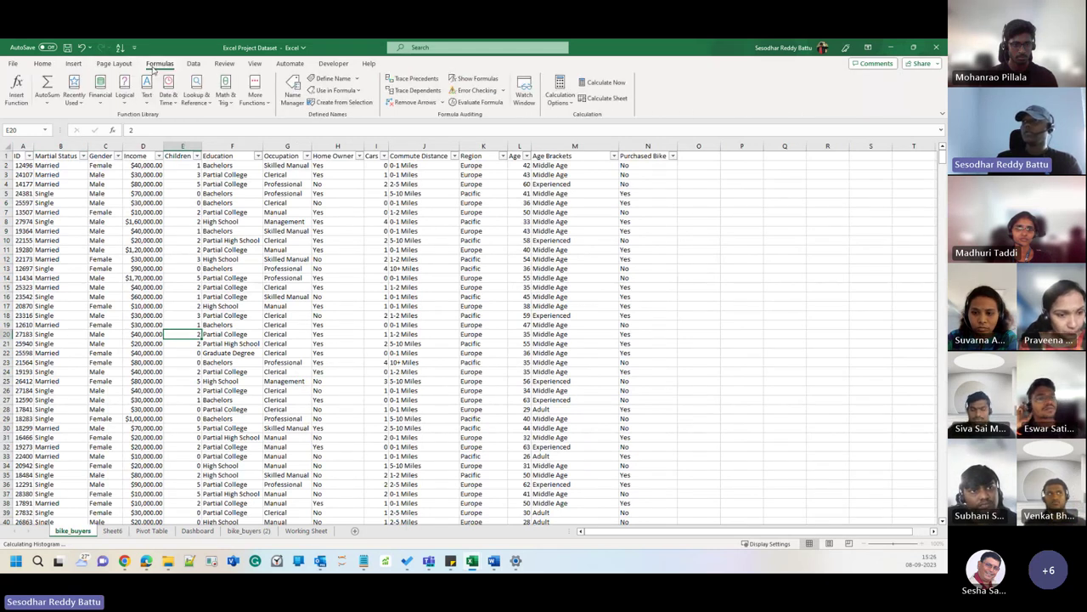
left_click(193, 65)
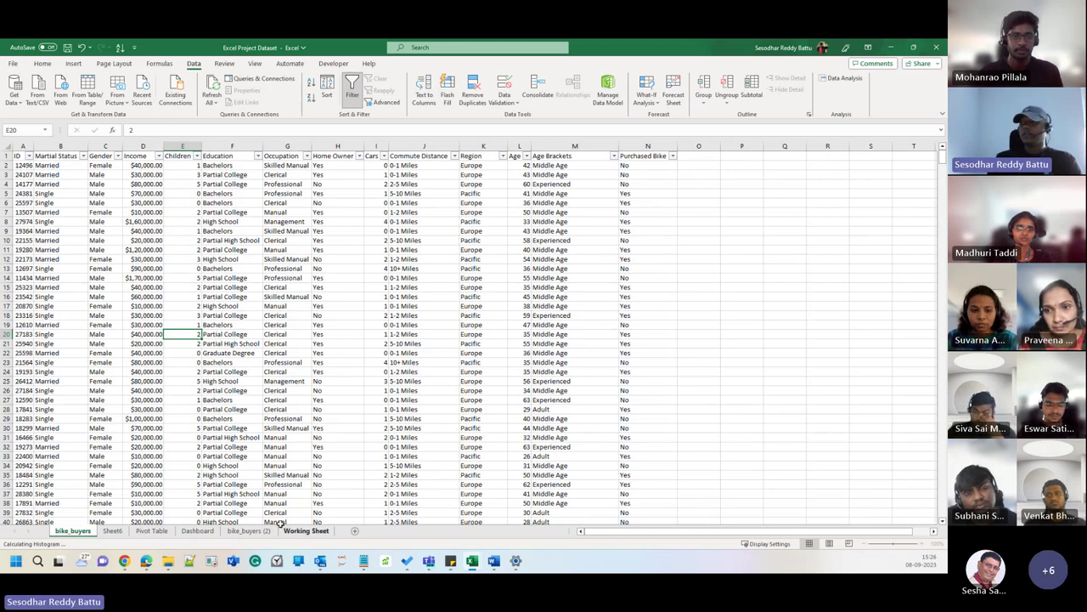
left_click(112, 530)
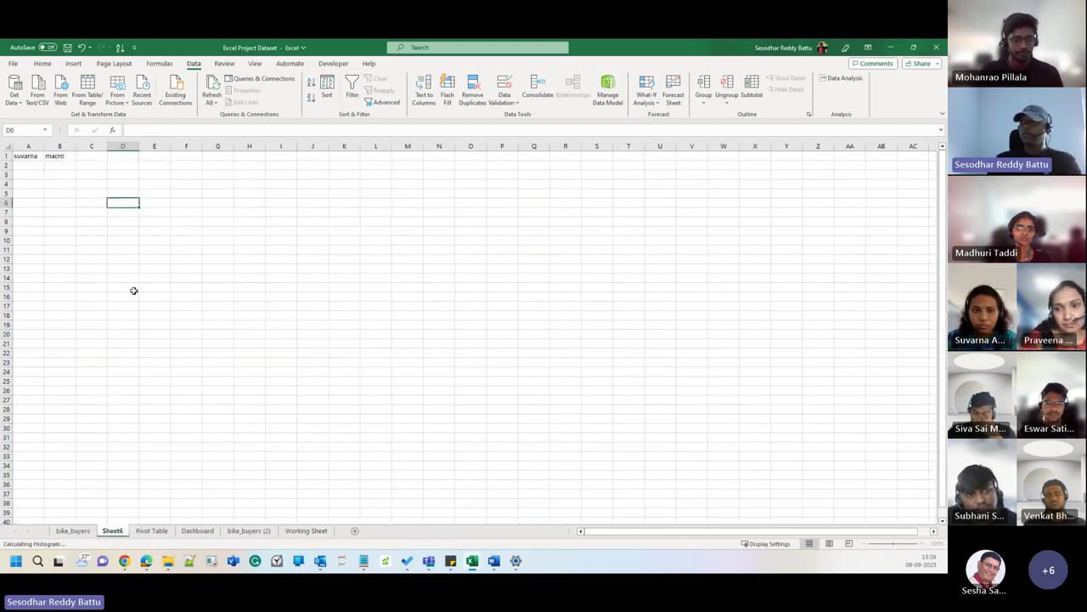
left_click(73, 531)
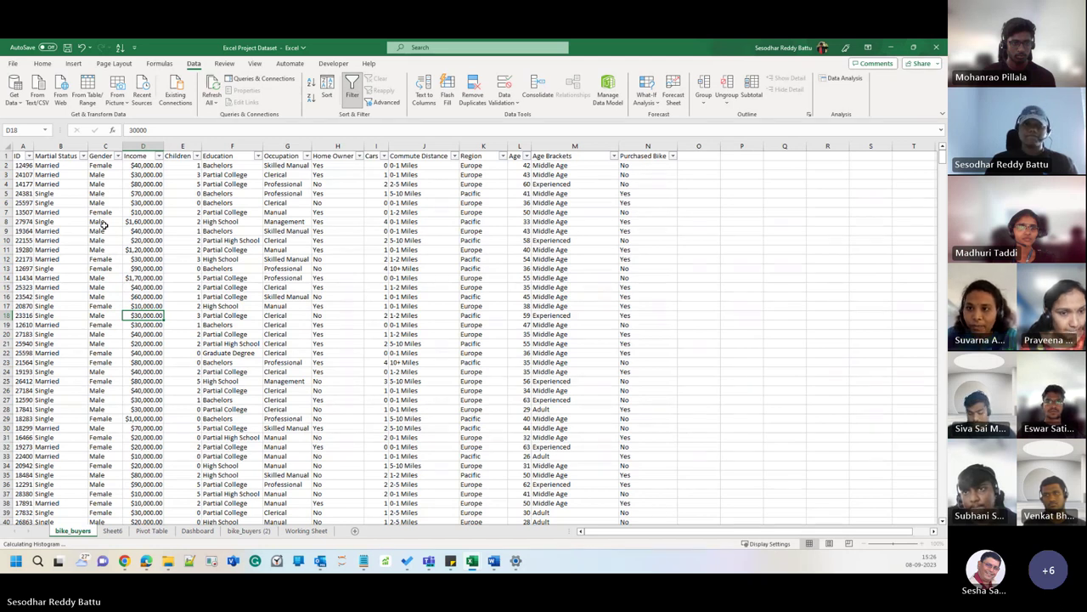
left_click(52, 183)
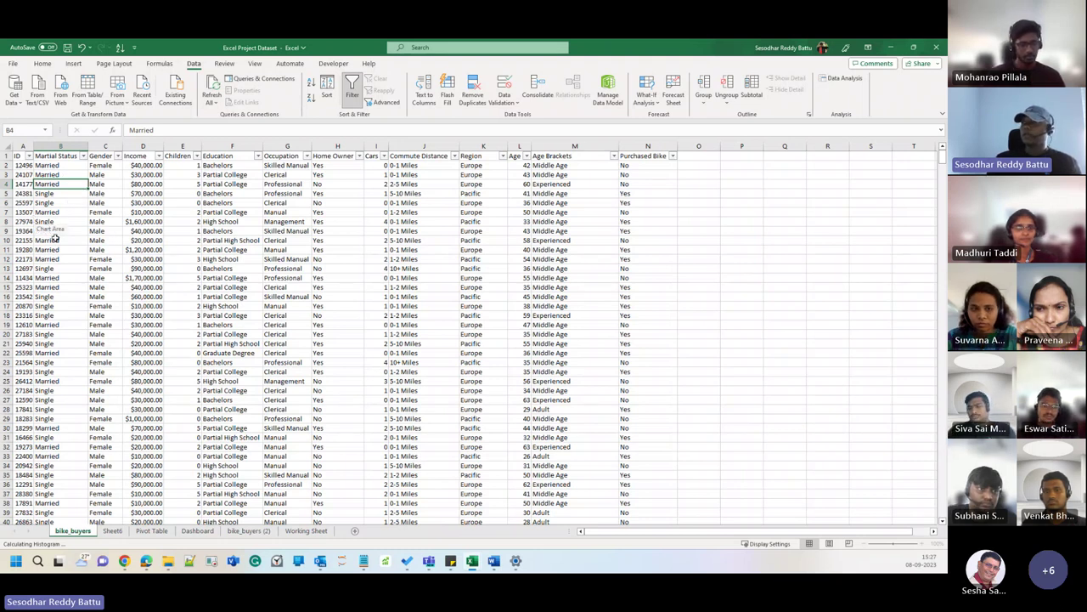
Step: Look through the Excel Options for General, Advanced, Add-ins, Quick Access Toolbar and Formulas, then close them without changing anything
left_click(332, 63)
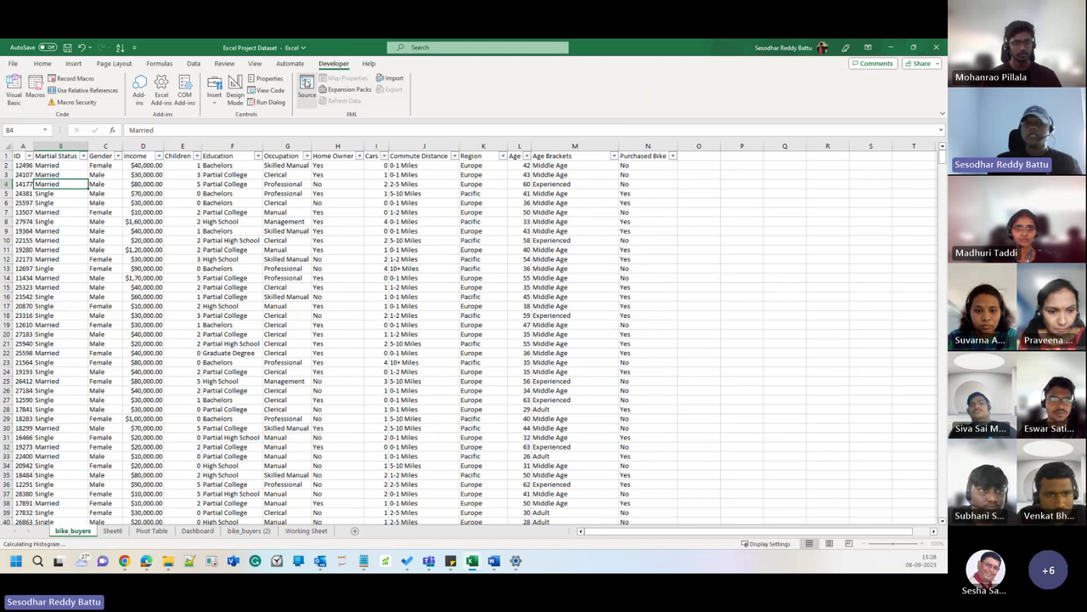
left_click(13, 64)
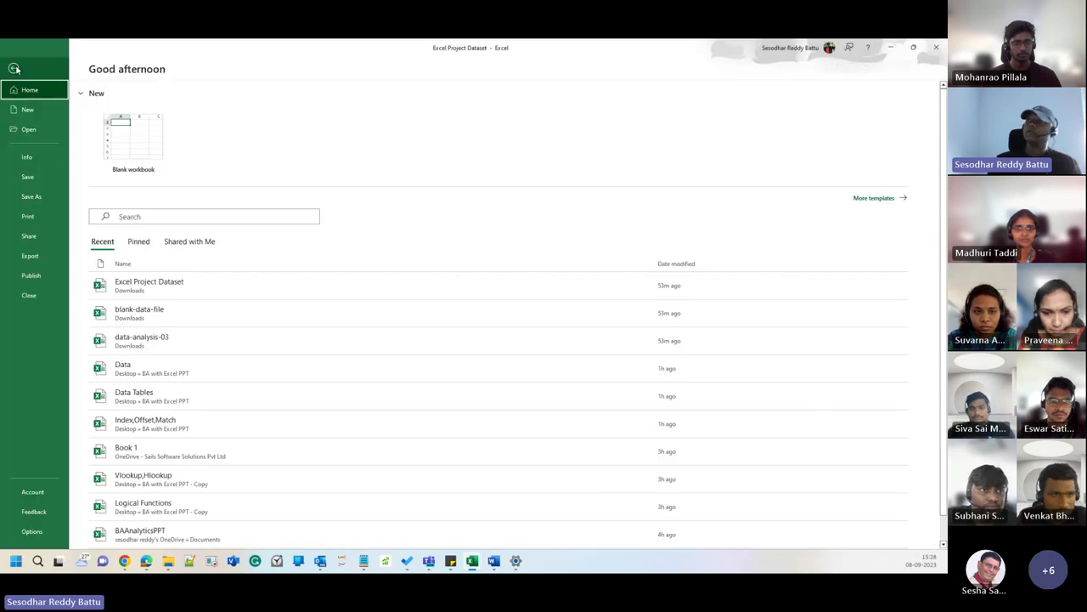
left_click(31, 531)
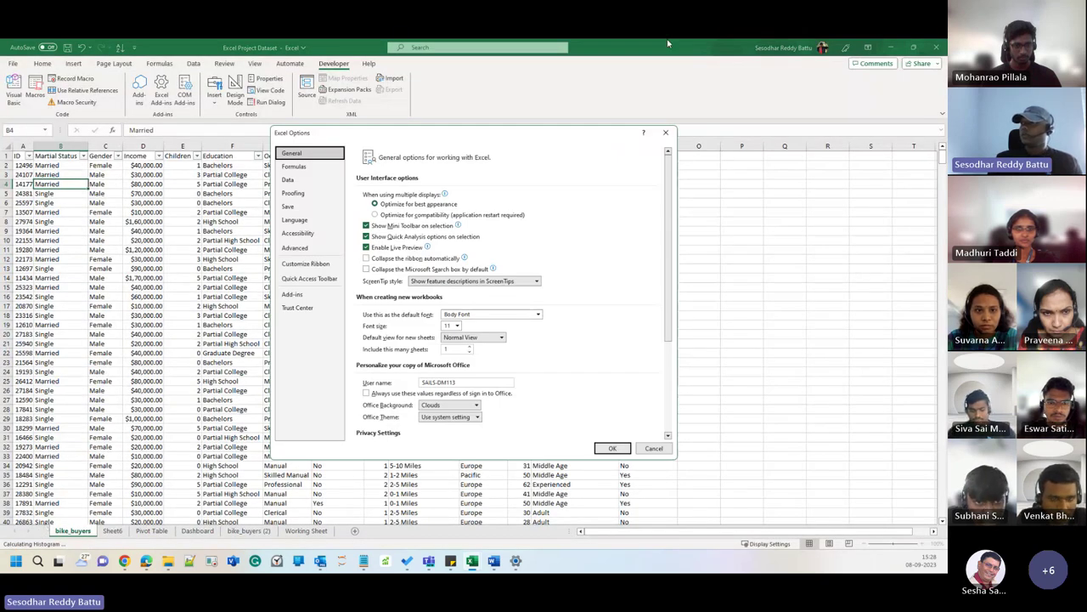
scroll(400, 275, "down", 5)
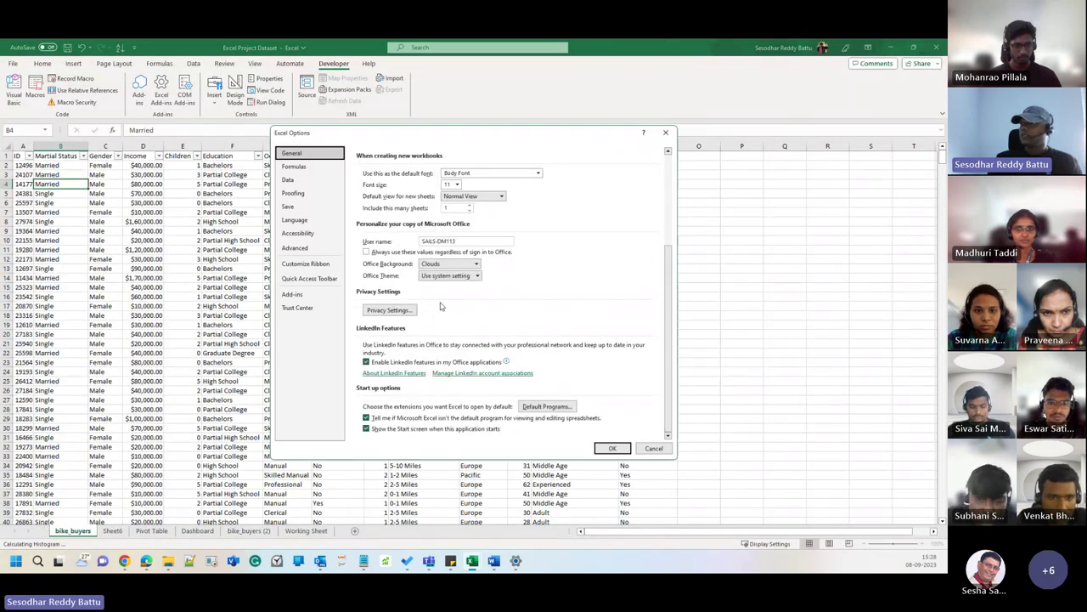
left_click(328, 247)
scroll(427, 291, "down", 10)
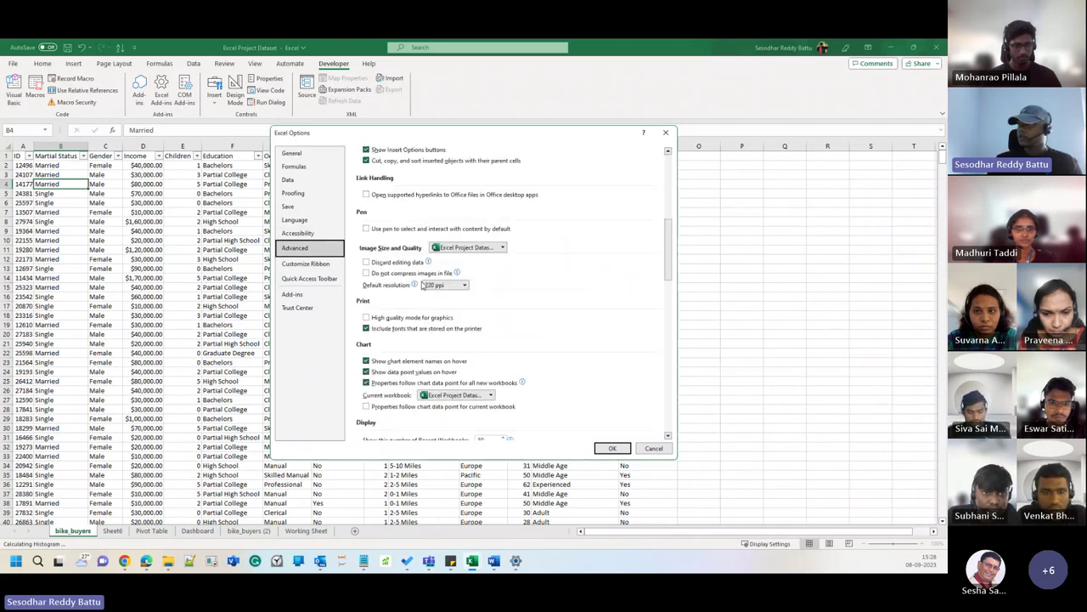
scroll(428, 292, "down", 5)
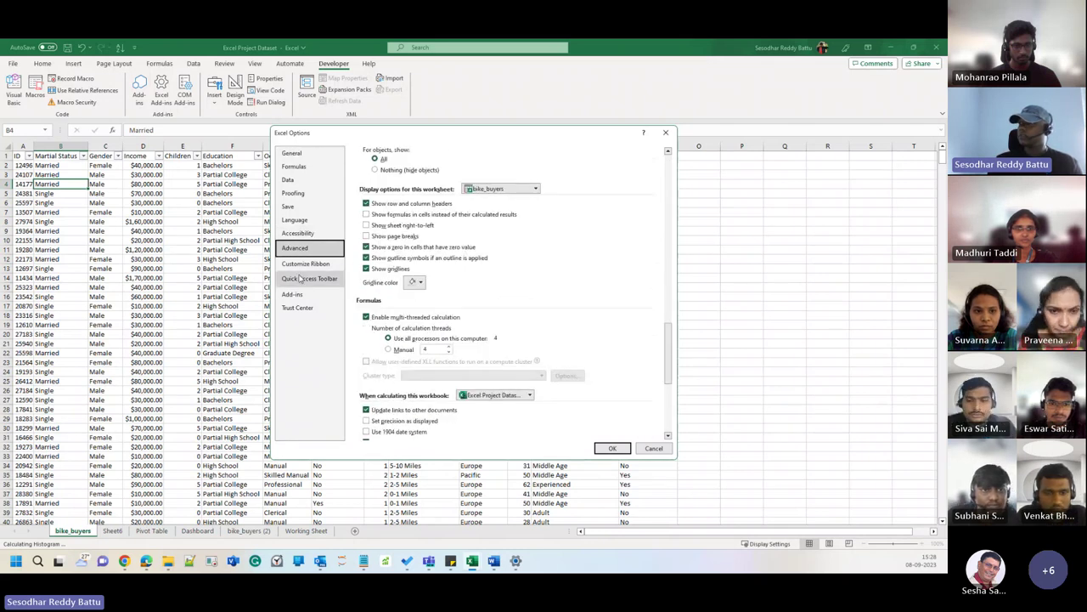
left_click(343, 294)
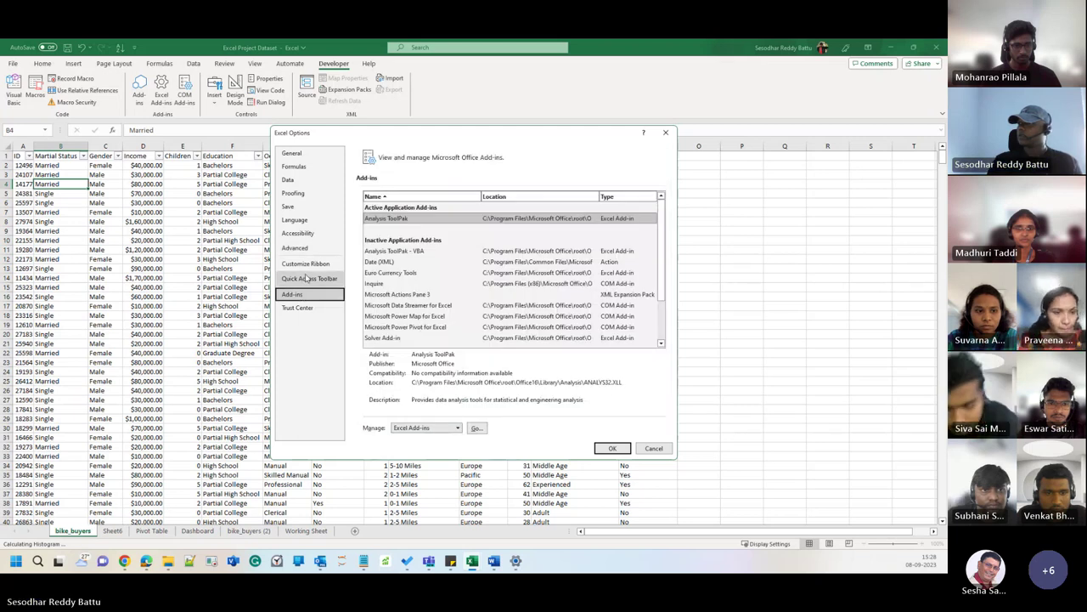
left_click(309, 278)
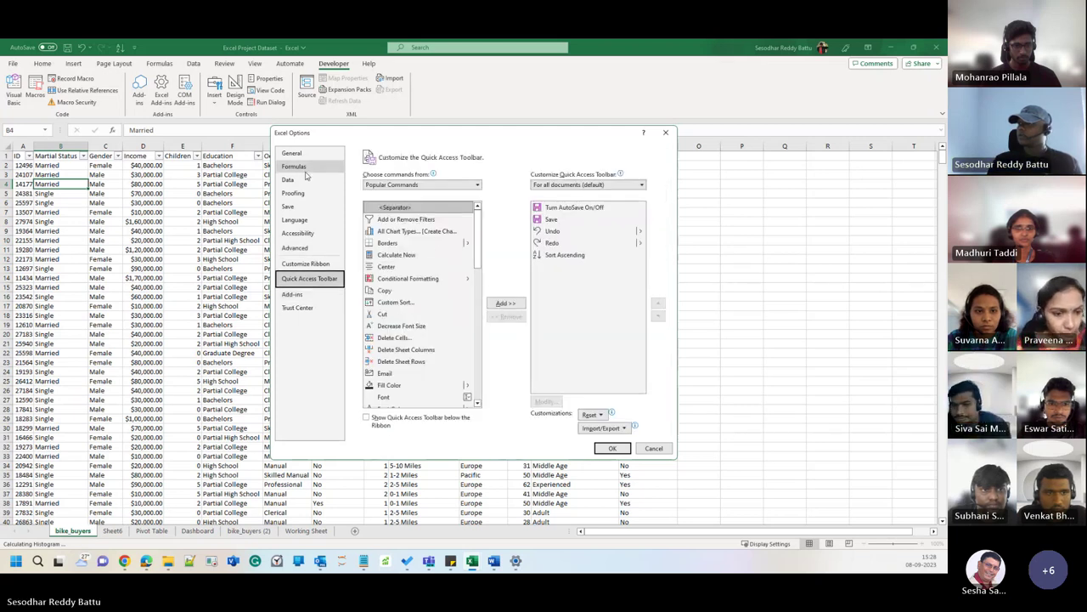
left_click(313, 181)
left_click(297, 167)
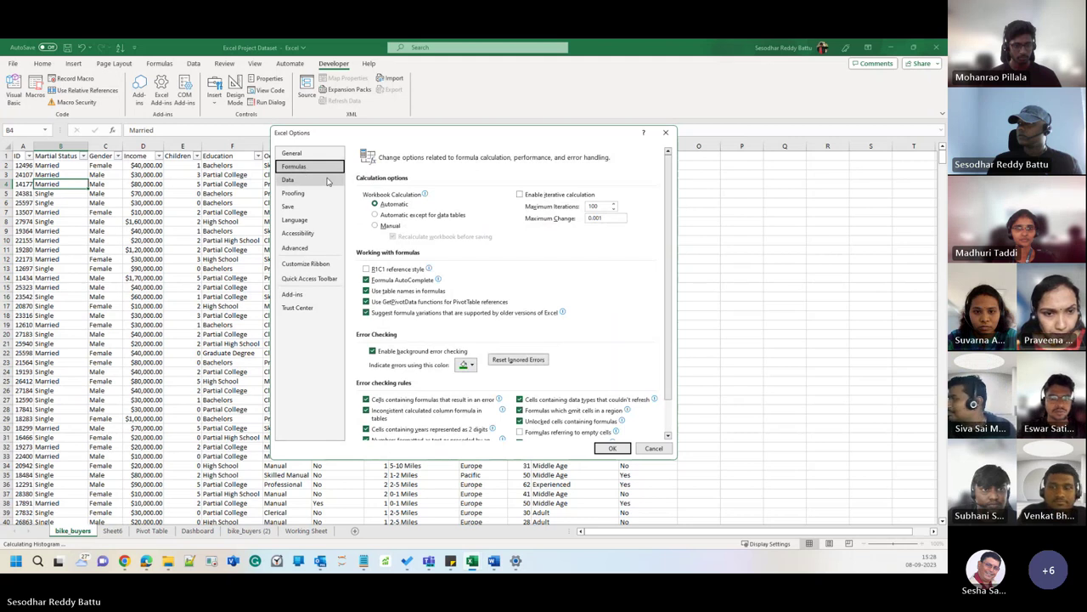
left_click(294, 153)
scroll(413, 281, "down", 3)
scroll(414, 281, "up", 3)
scroll(413, 285, "down", 3)
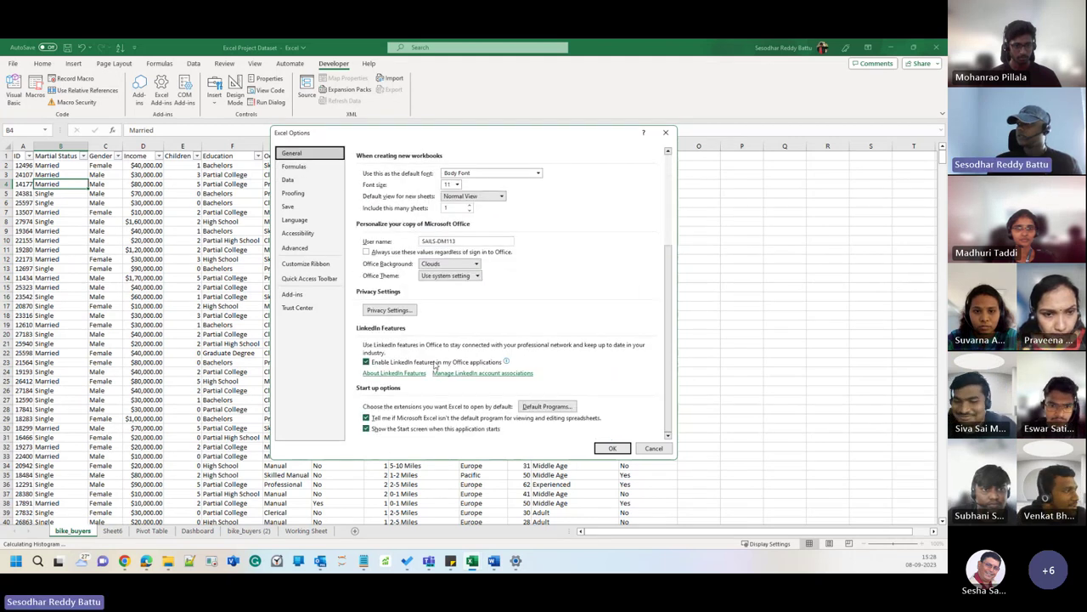
scroll(416, 331, "up", 3)
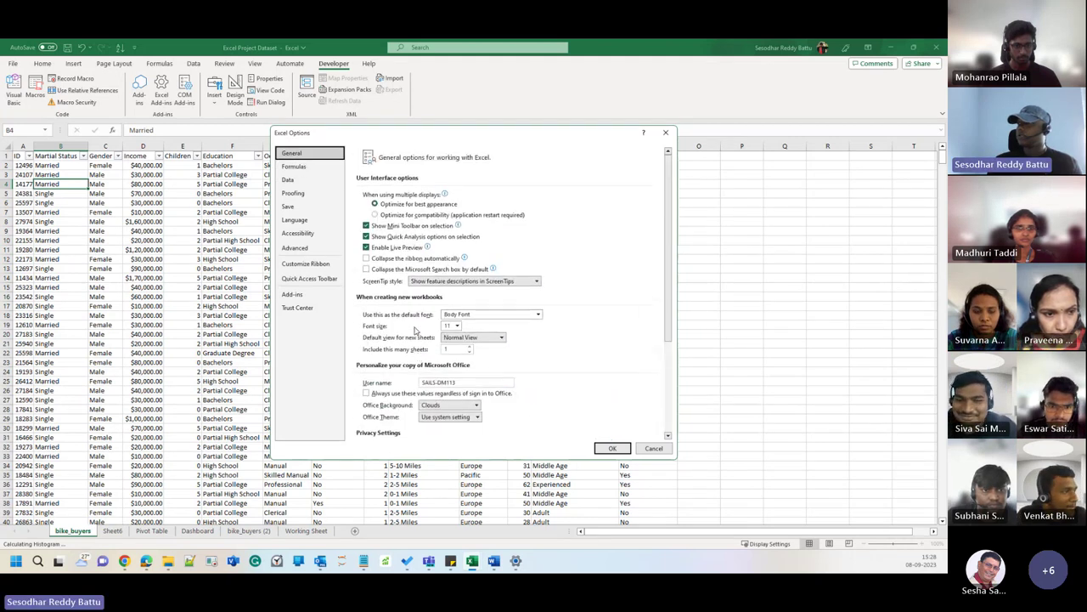
left_click(301, 296)
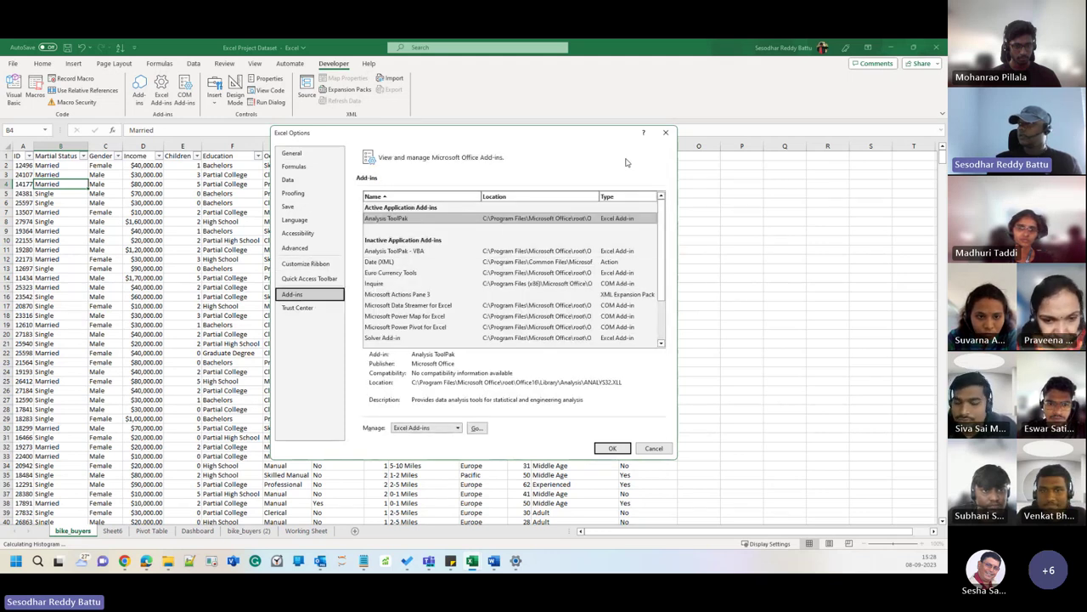
left_click(665, 132)
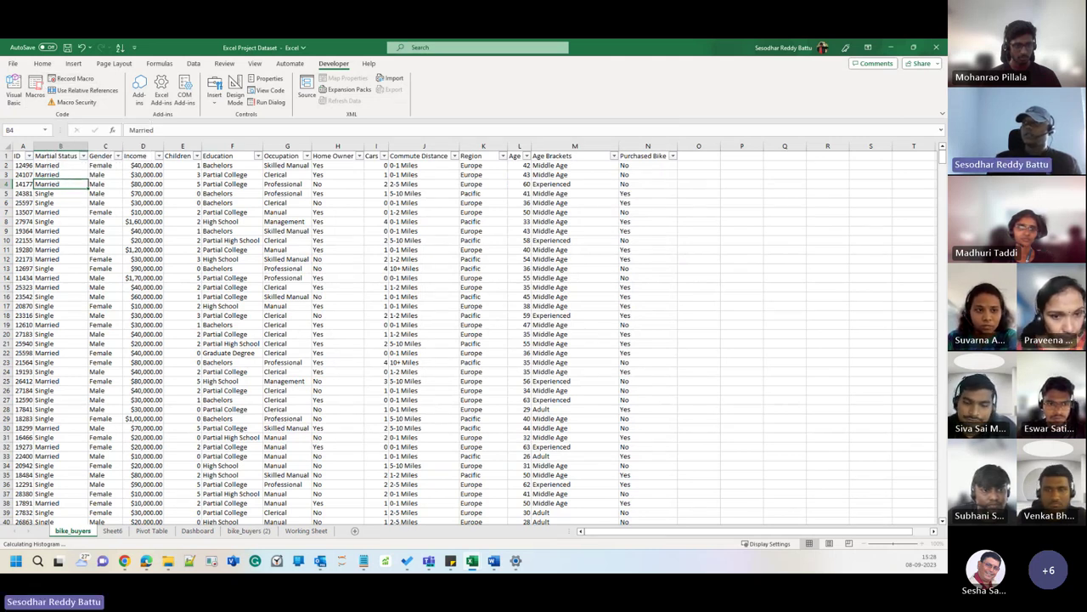
Step: Start recording a macro named LandDreports in this workbook, with a Ctrl shortcut key and the description "this is monthly l&d reports"
left_click(76, 79)
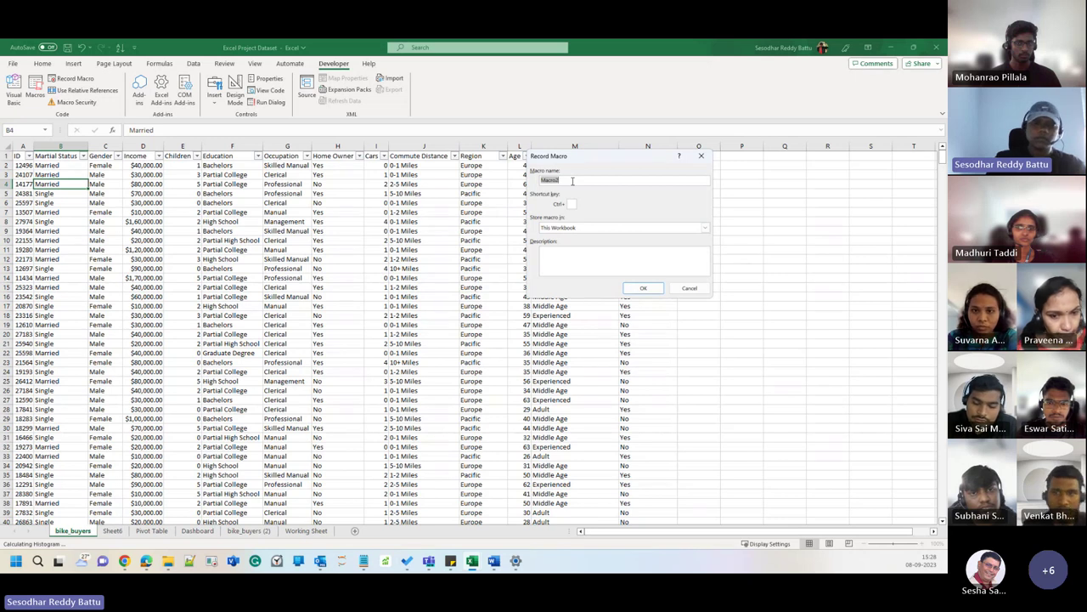
type("L")
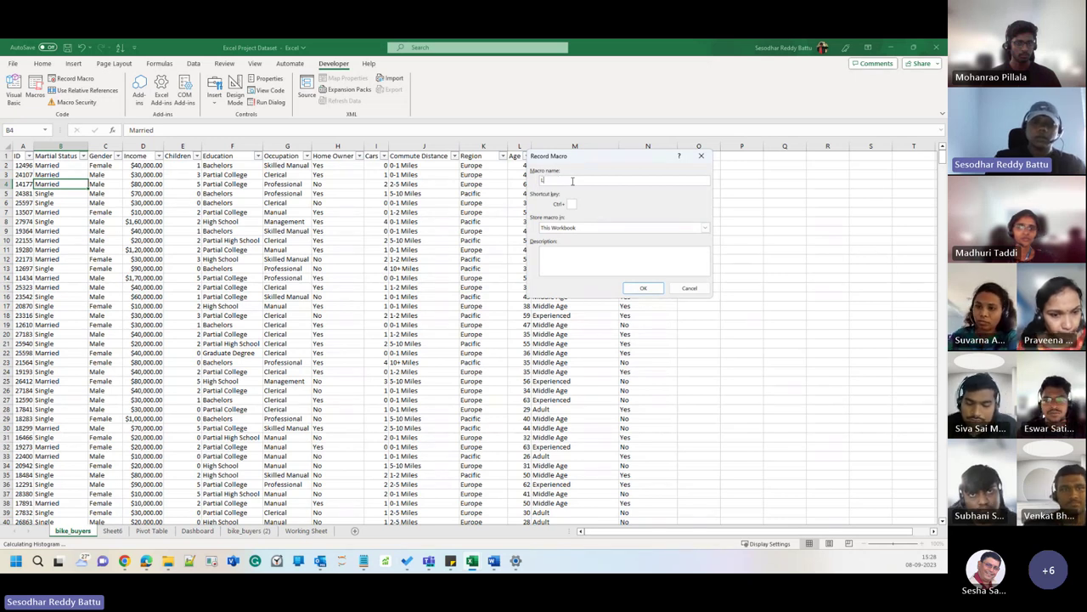
type("andD")
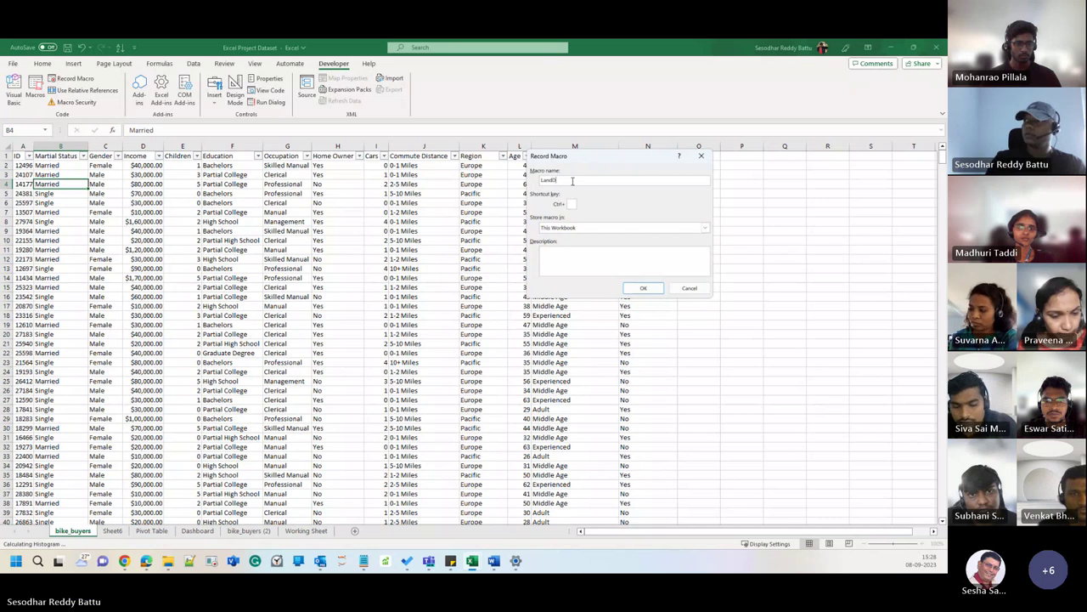
type("reports")
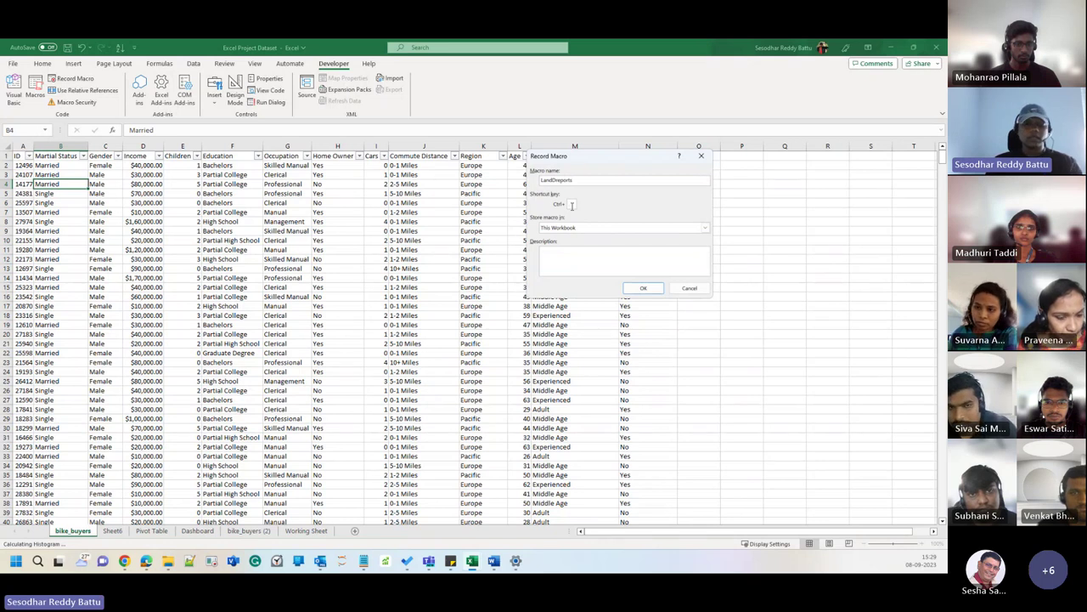
type("d")
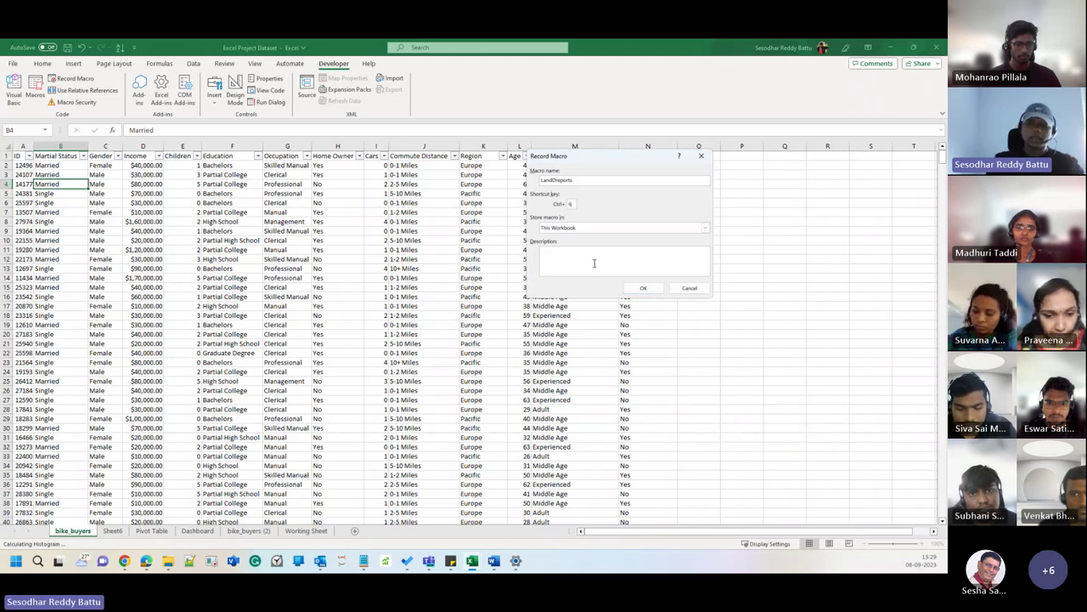
type("s is")
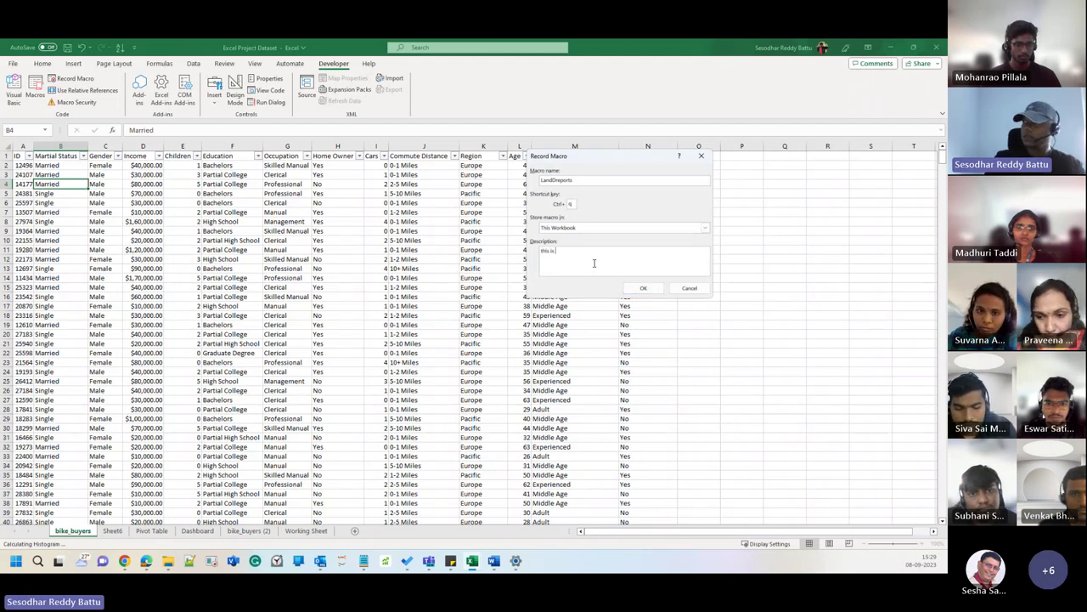
type("monthly")
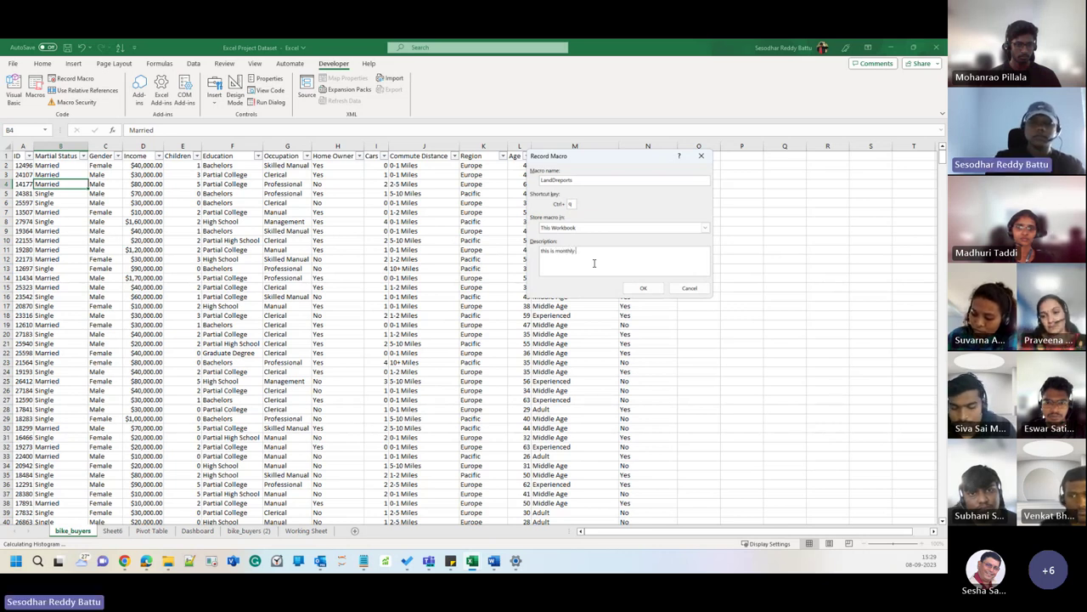
type(" re")
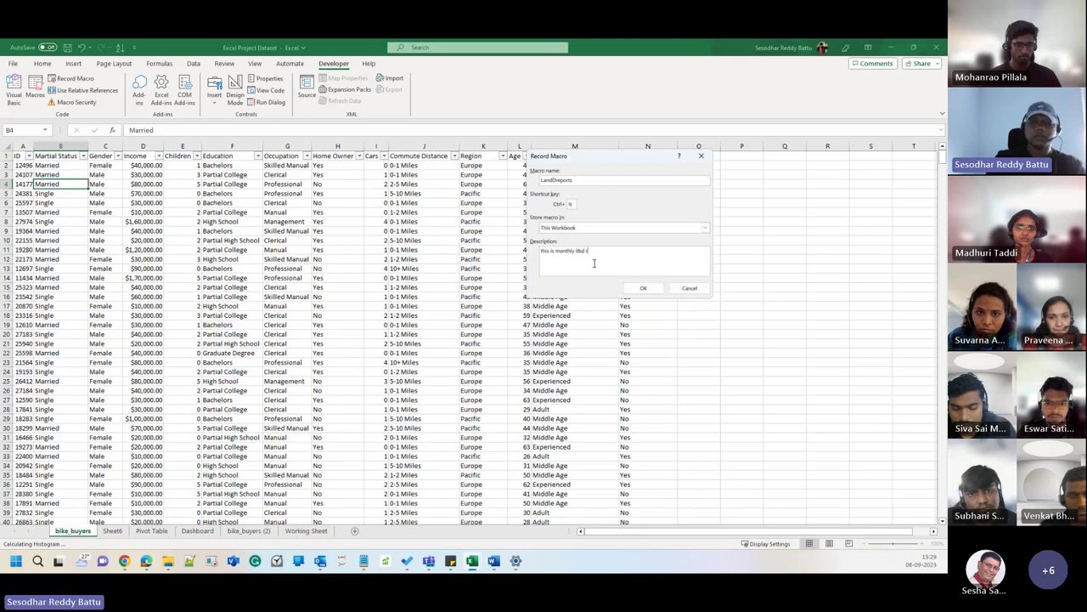
left_click(643, 288)
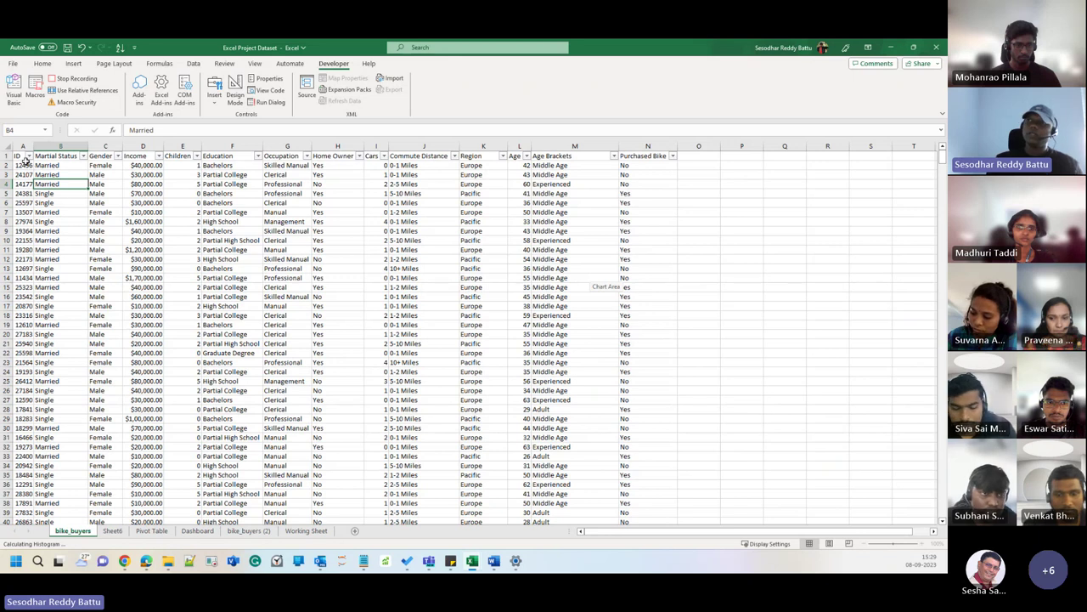
Step: Copy the bike_buyers range A1:N13 and paste it starting at cell P2
left_click_drag(20, 156, 685, 274)
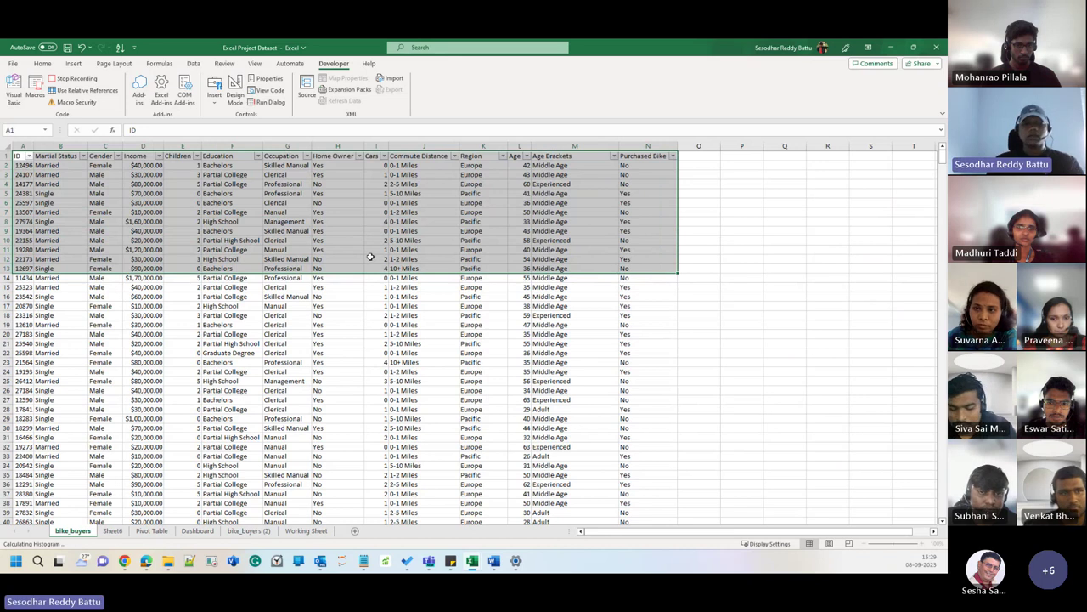
key("ctrl+c")
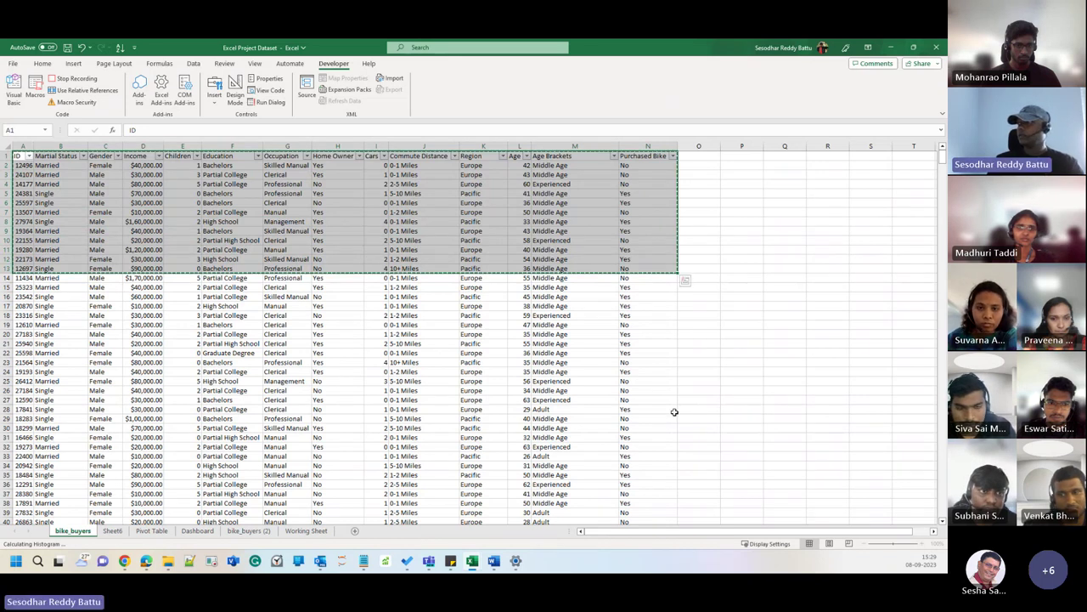
left_click(737, 166)
key("ctrl+v")
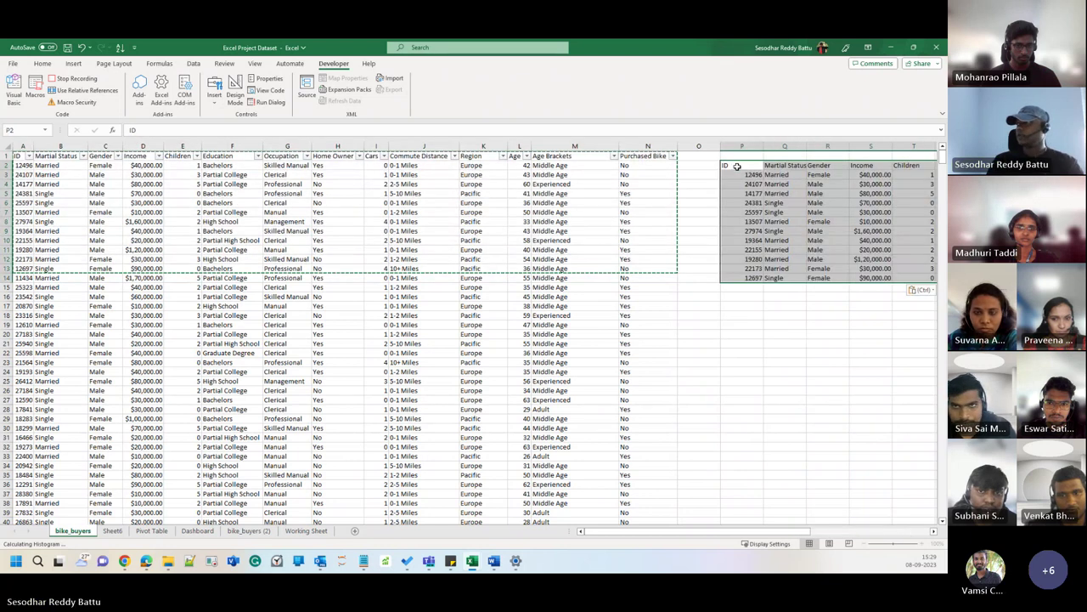
Step: Total the copied Income values in cell S16 with =SUM(S3:S14)
left_click(810, 219)
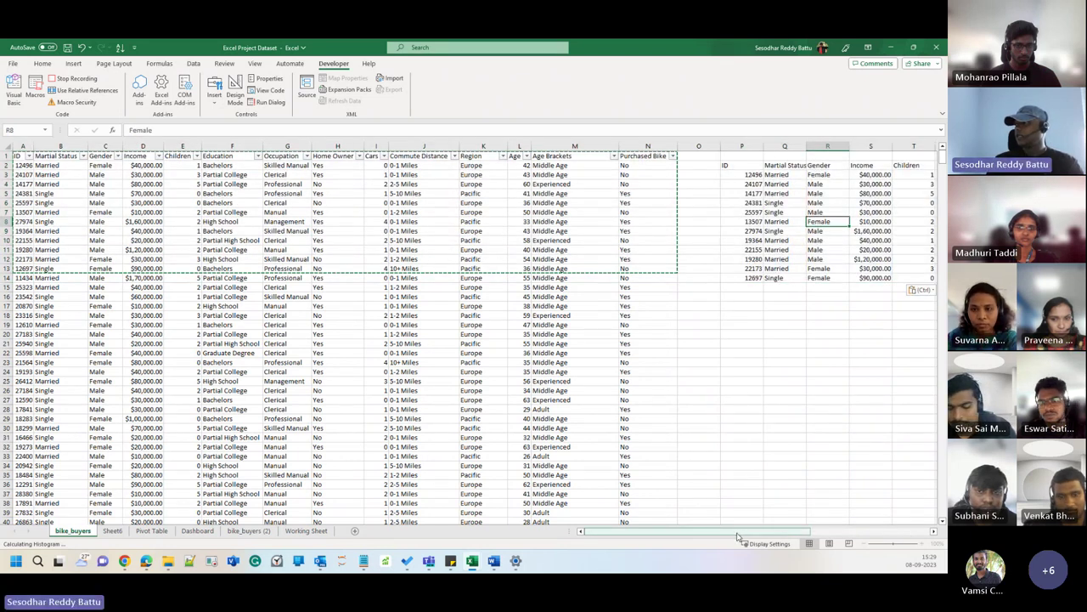
left_click_drag(738, 537, 864, 512)
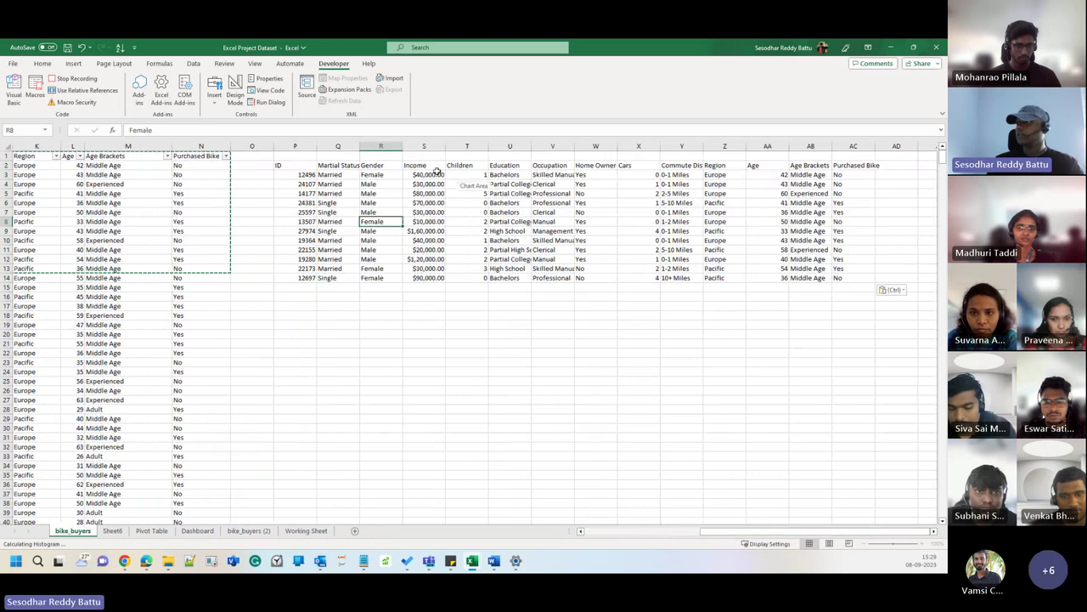
left_click(422, 297)
type("=su(")
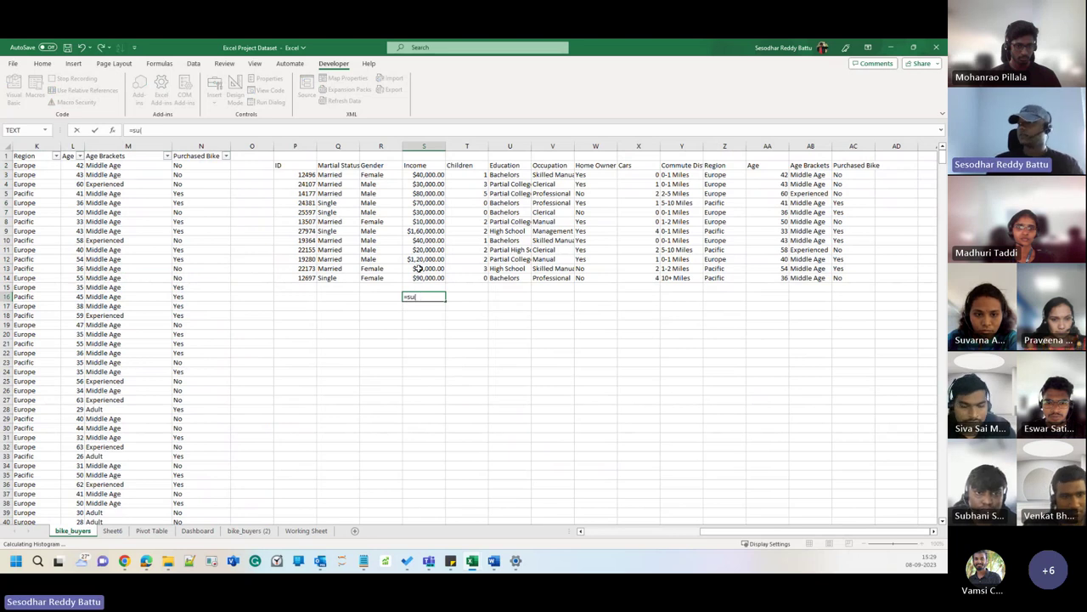
key("BackSpace")
type("m")
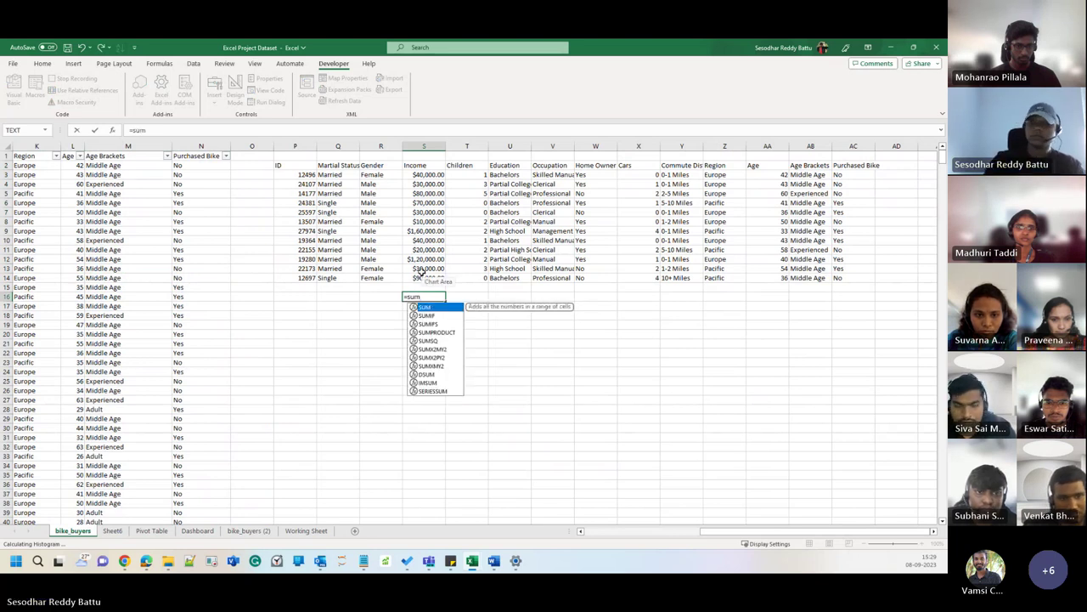
type("(")
left_click_drag(424, 174, 432, 279)
type(")")
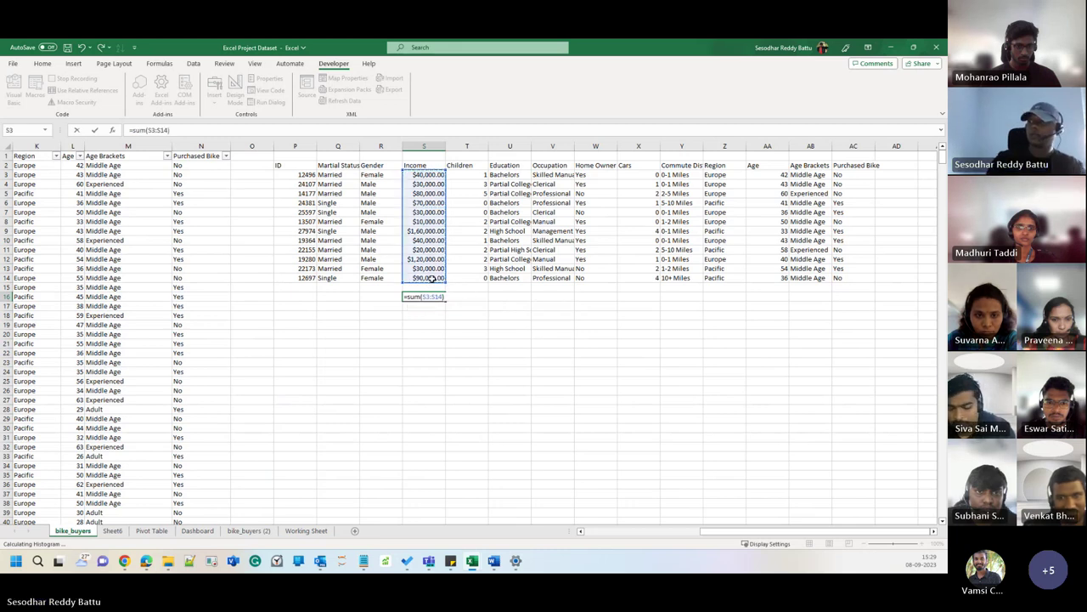
key("Return")
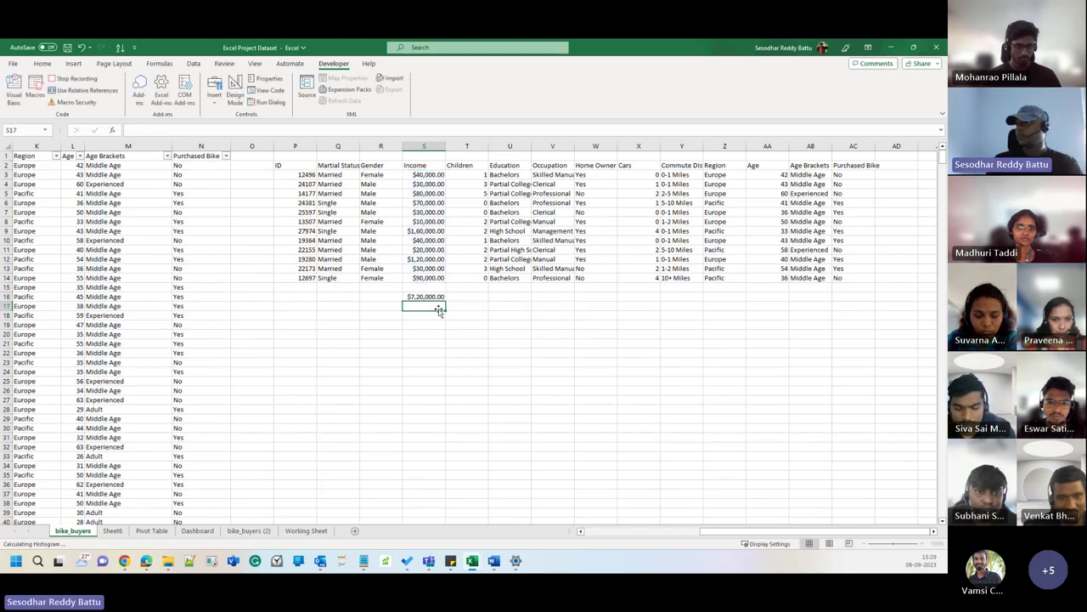
Step: Fill the sum formula from S16 across to T16 for the Children column
left_click(435, 298)
left_click_drag(447, 302, 479, 298)
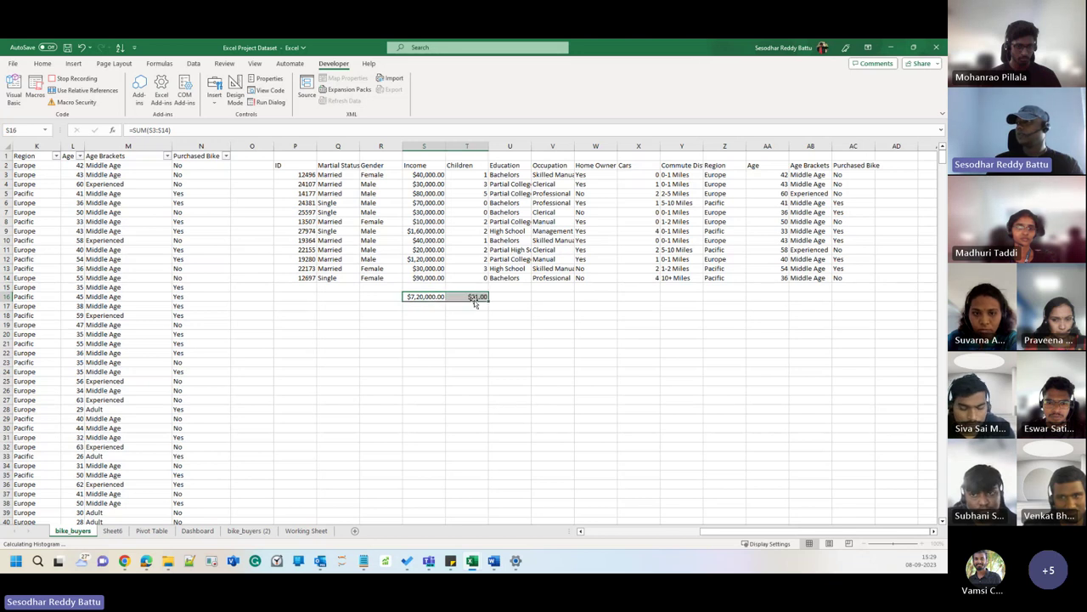
left_click(556, 331)
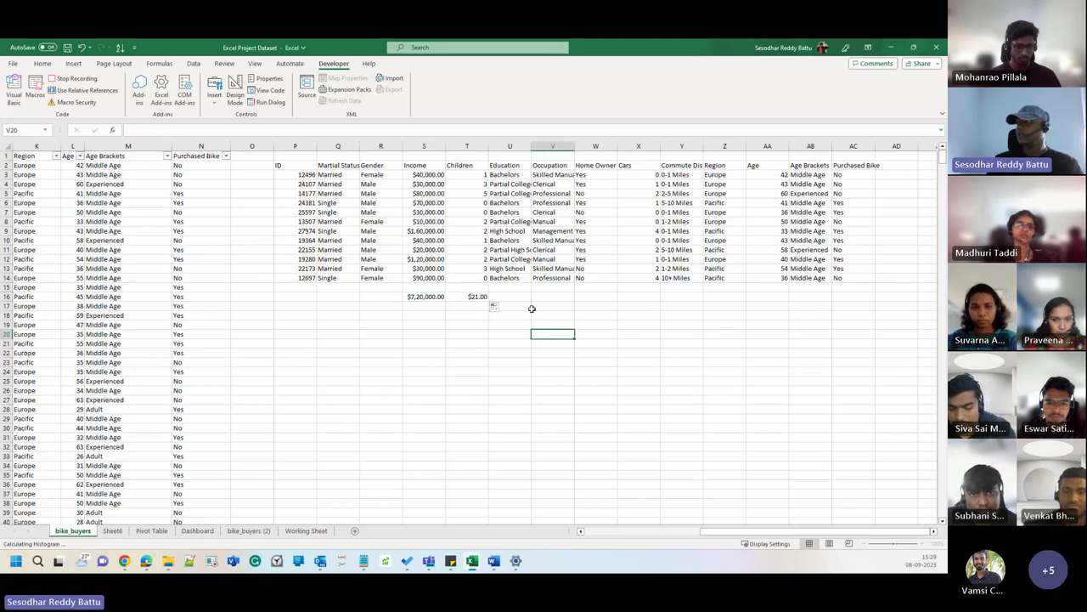
Step: Calculate the average of the copied Income values S3:S14 in cell S17
left_click(430, 305)
type("=average")
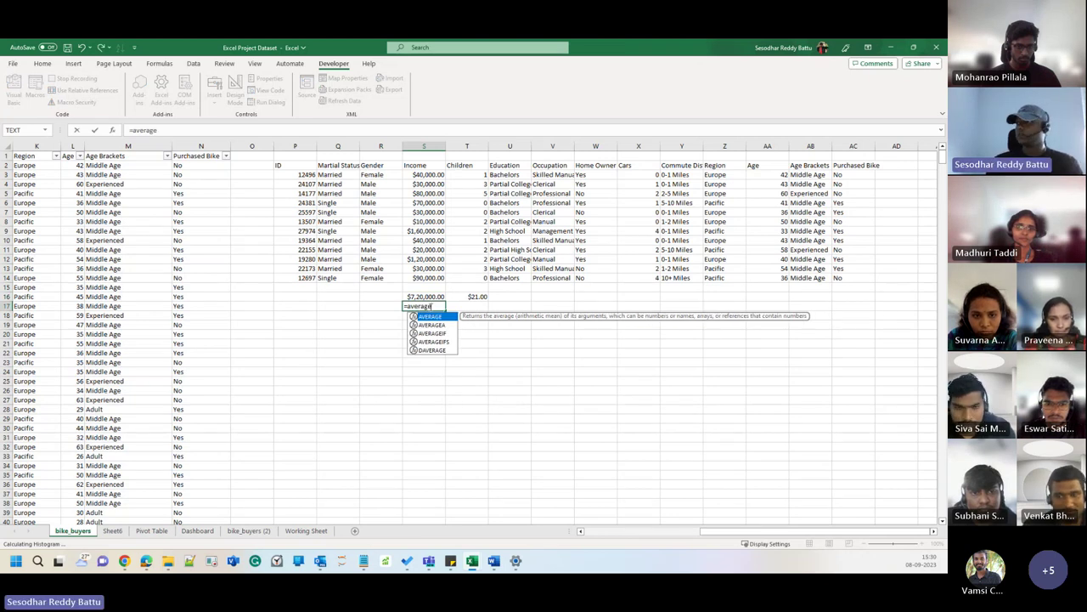
type("(")
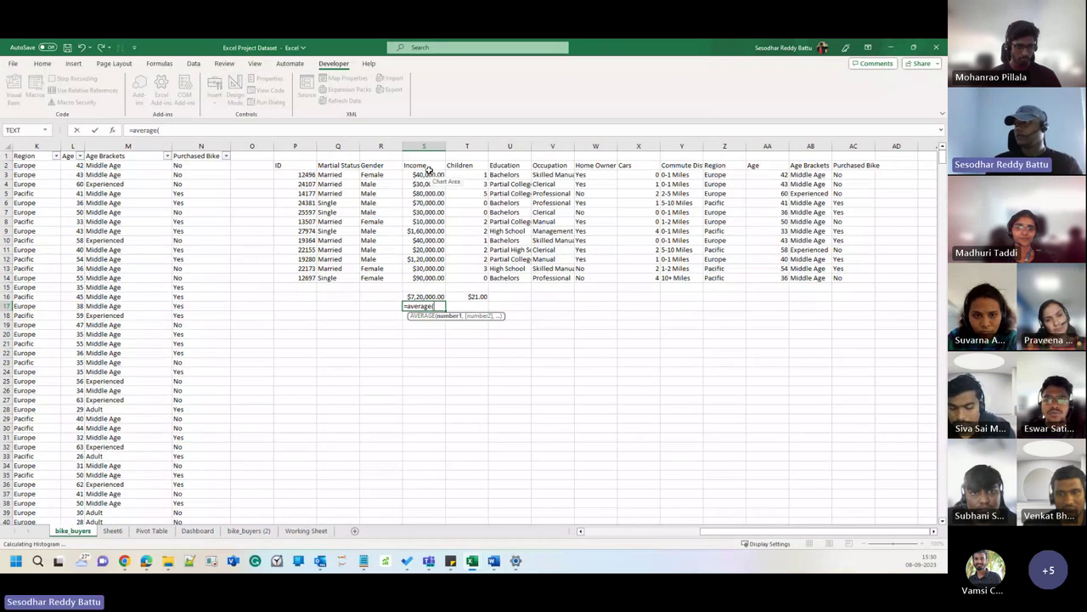
left_click_drag(430, 174, 434, 277)
key("Return")
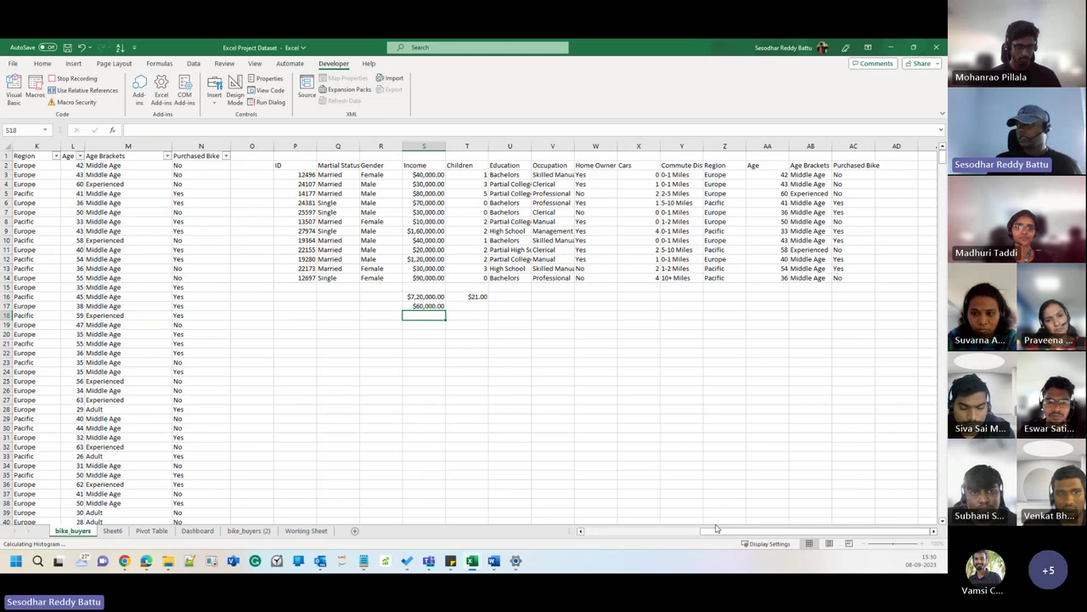
Step: Stop the macro recording and clear the copied table and its formulas from O1:AC22
left_click_drag(716, 528, 595, 534)
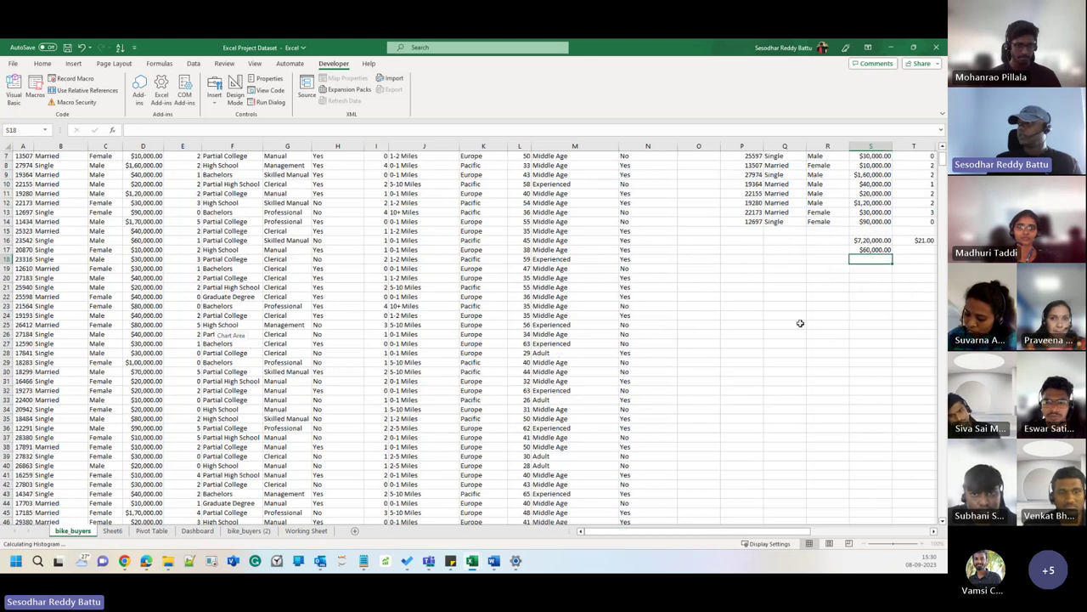
scroll(798, 314, "right", 5)
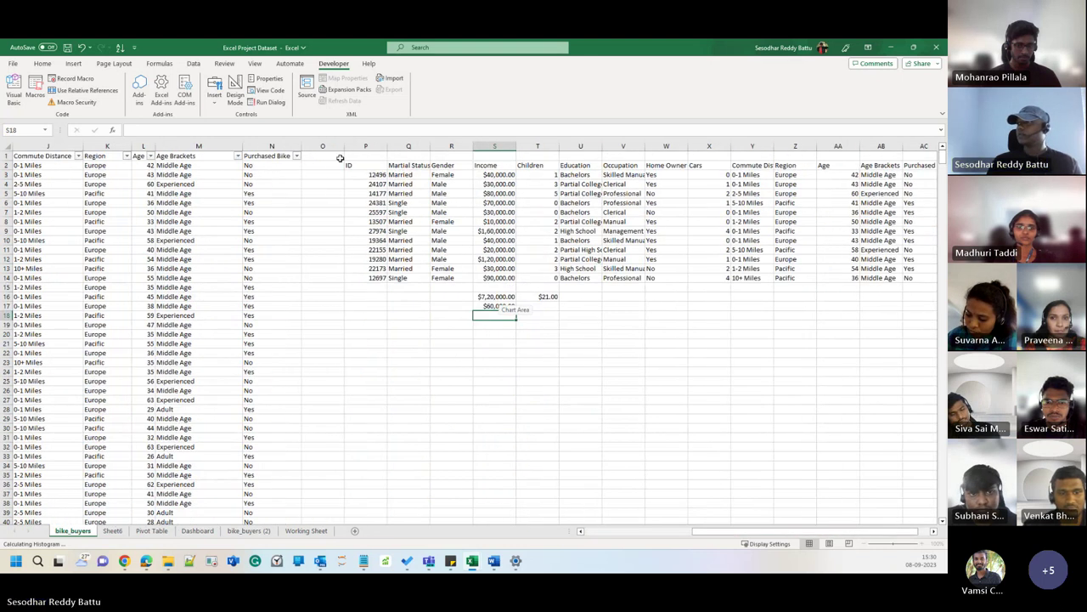
left_click_drag(323, 156, 948, 357)
key("Delete")
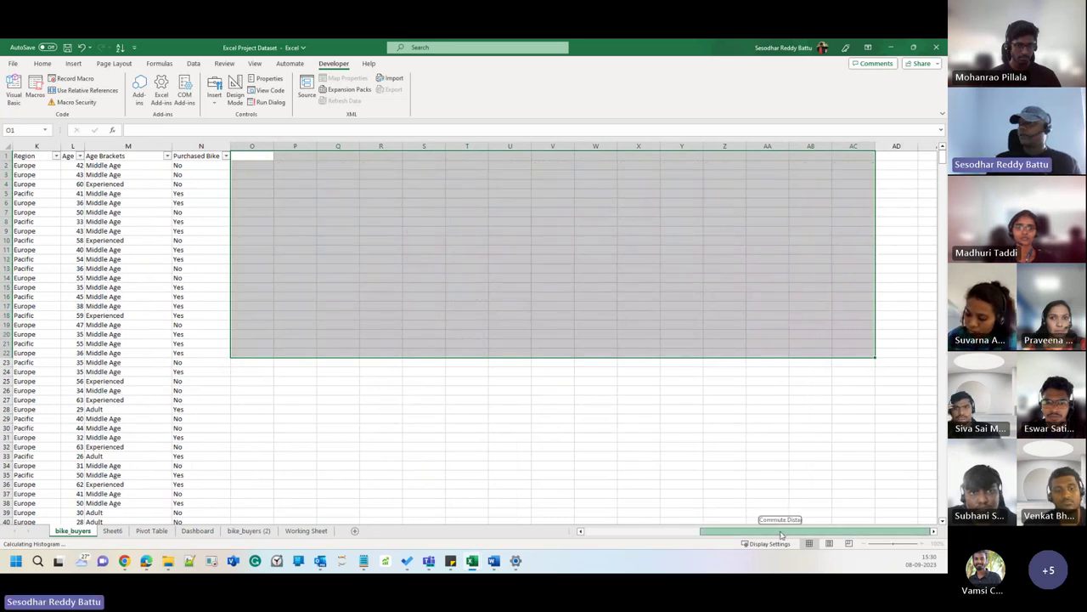
Step: Select cell B8 in the original data and run the LandDreports macro
scroll(82, 222, "left", 5)
left_click(82, 221)
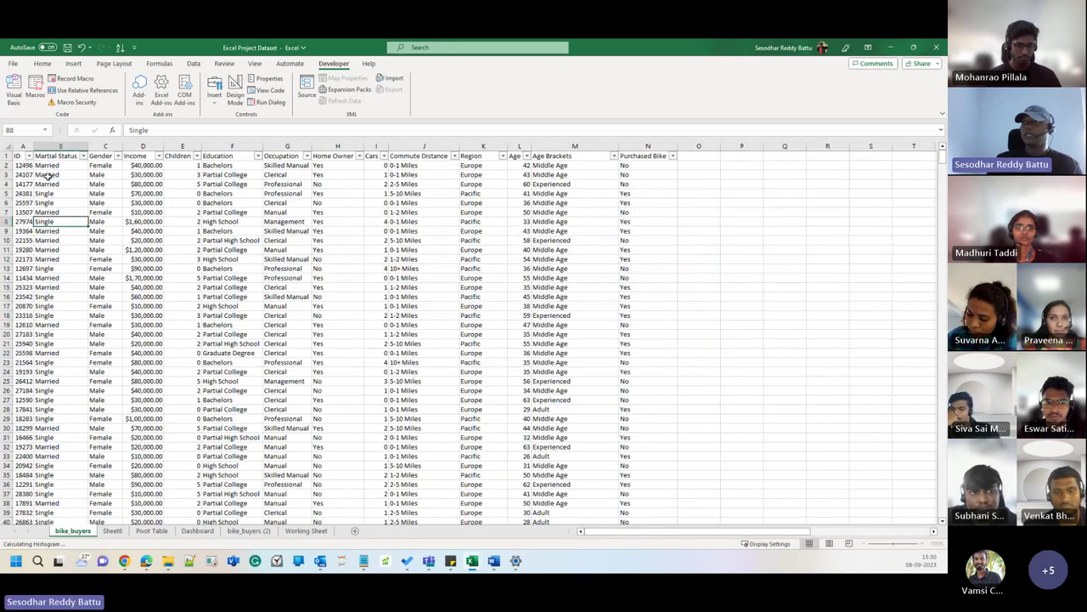
left_click(35, 89)
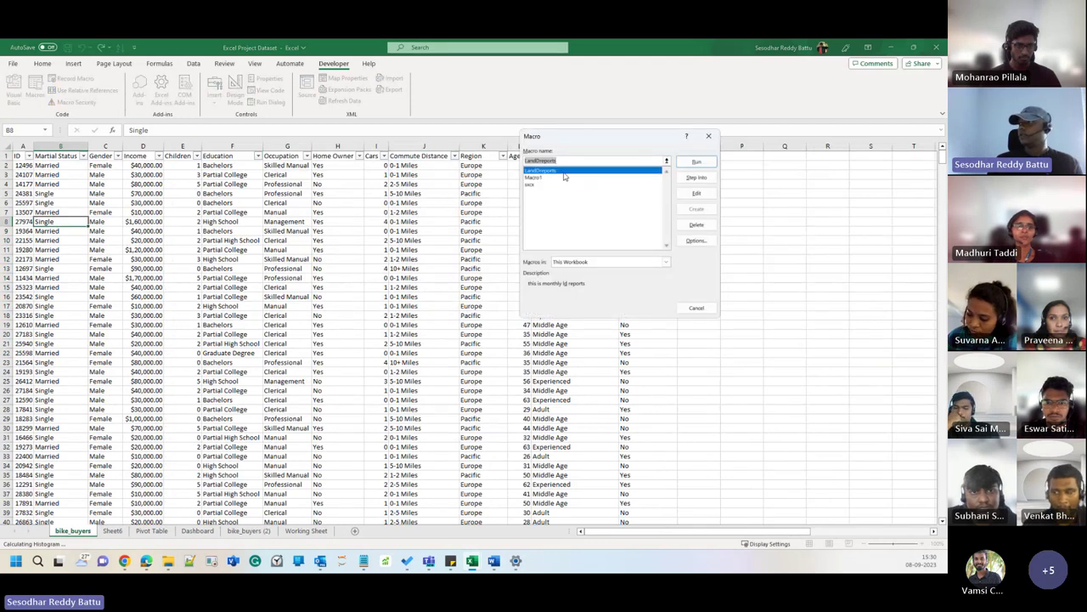
left_click(695, 162)
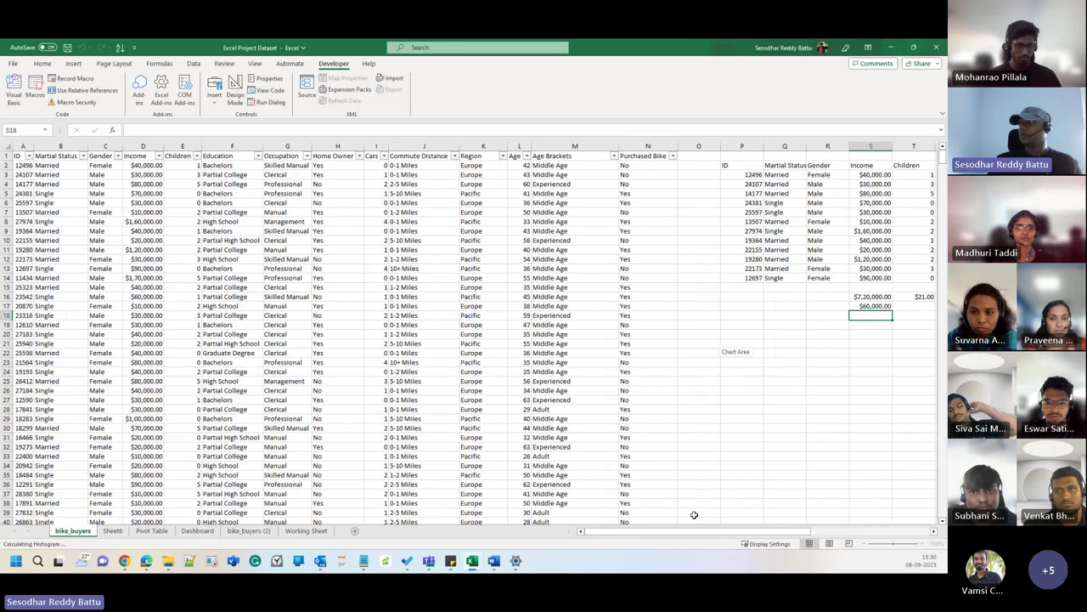
Step: Examine the table copy and the Income and Children calculations produced by the macro beside the original data
scroll(801, 519, "right", 5)
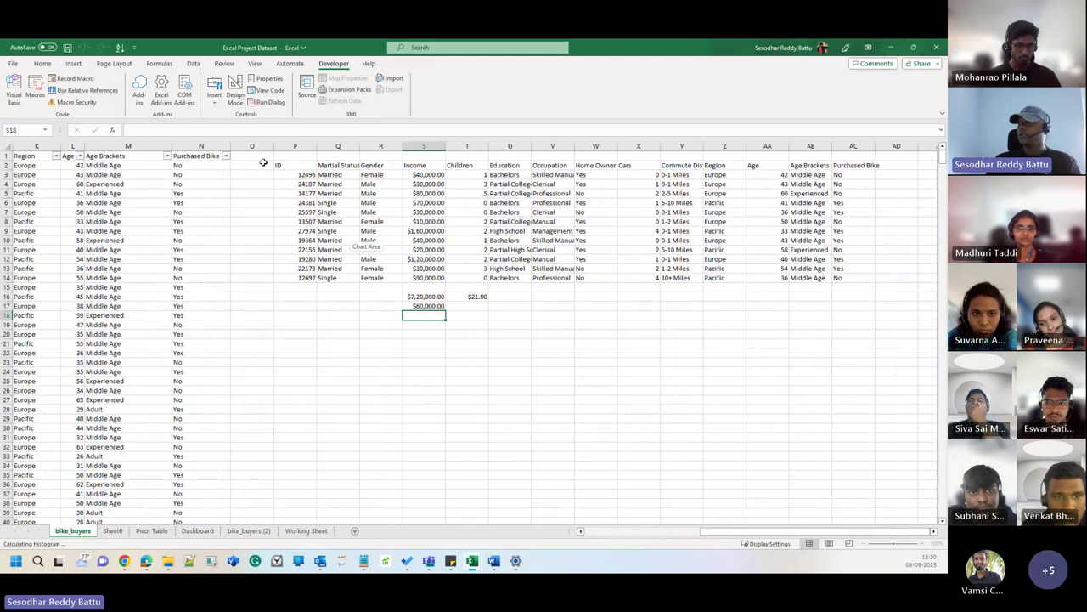
mouse_move(263, 165)
left_mouse_down()
mouse_move(526, 189)
mouse_move(878, 246)
mouse_move(889, 350)
left_mouse_up()
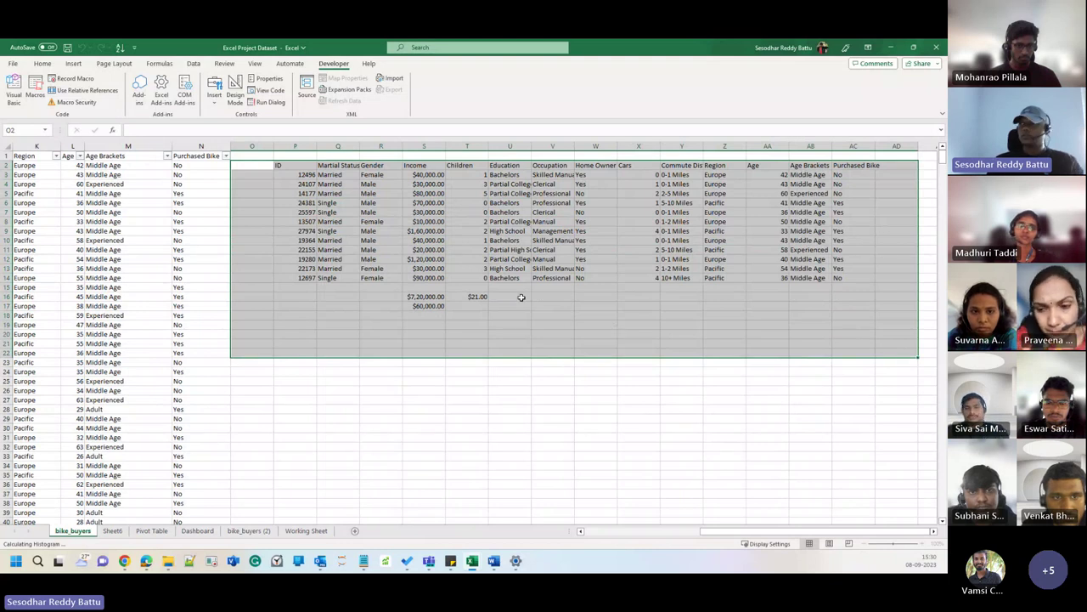
left_click(504, 333)
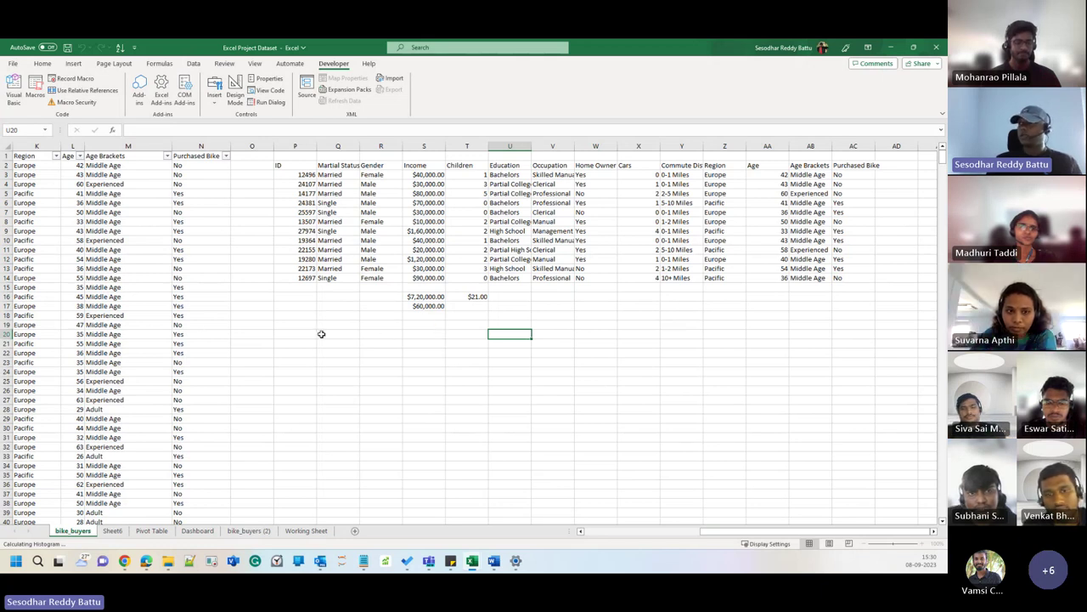
left_click_drag(744, 531, 625, 532)
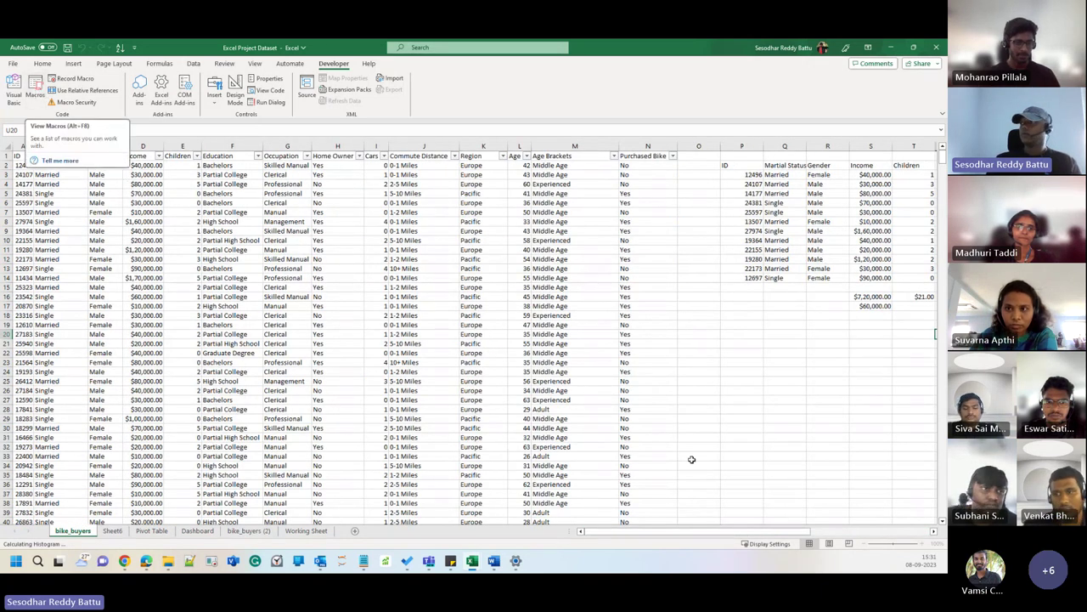
left_click_drag(627, 533, 744, 534)
left_click(527, 372)
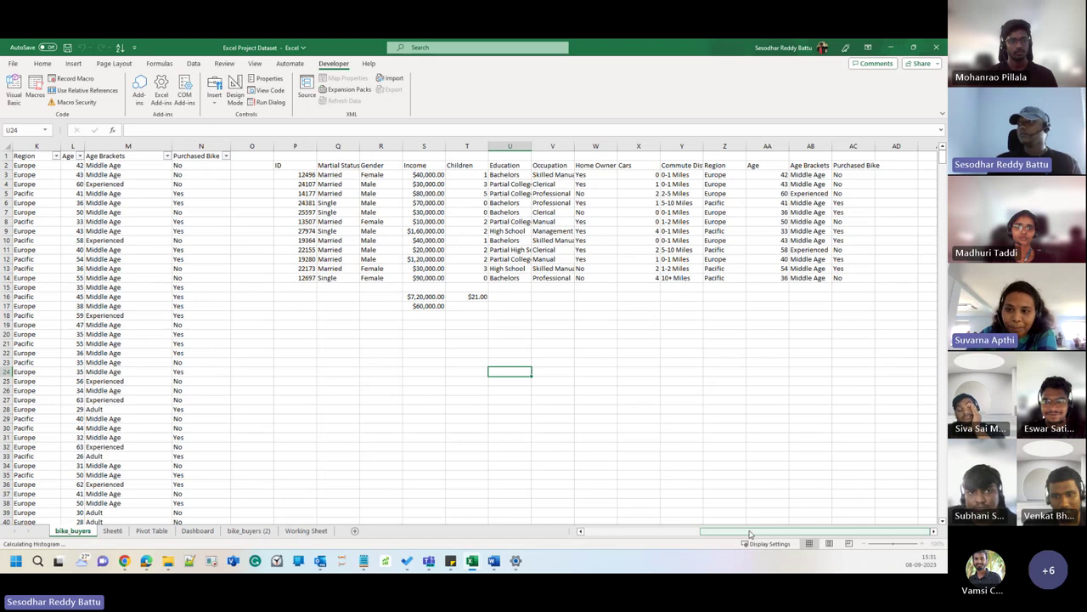
mouse_move(750, 534)
left_mouse_down()
mouse_move(688, 534)
mouse_move(747, 534)
left_mouse_up()
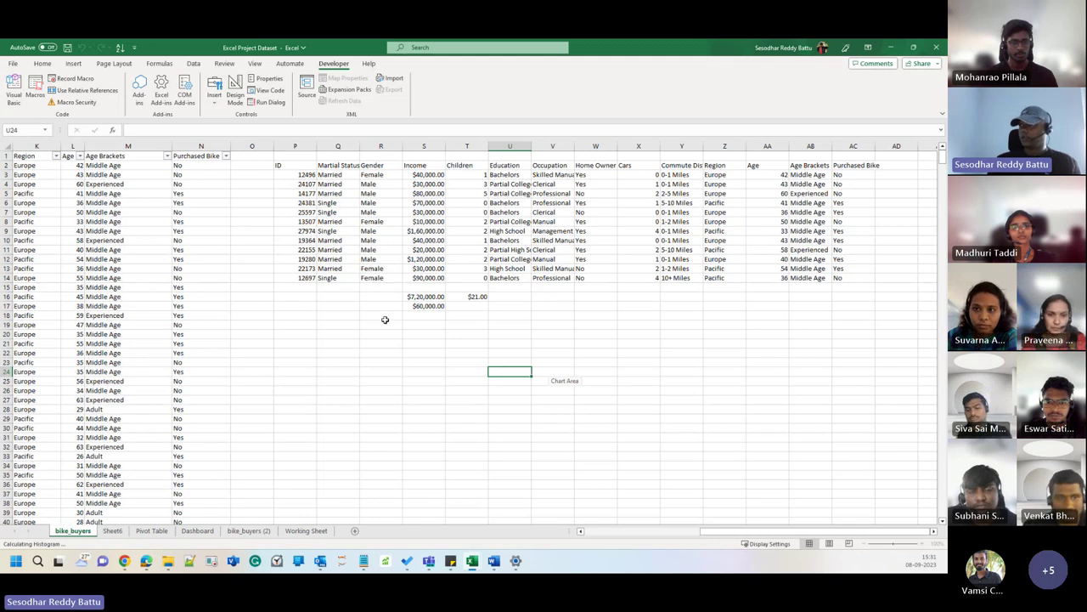
Step: Compare the original bike_buyers data with the macro-generated table copy and calculations, also checking Sheet6
scroll(552, 459, "left", 1)
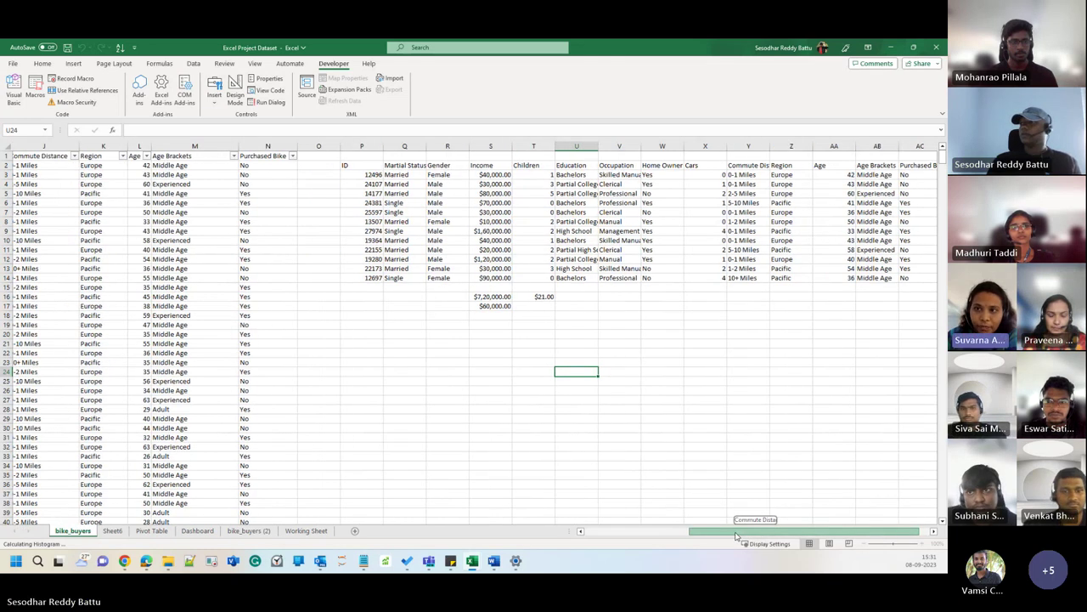
scroll(397, 289, "left", 5)
left_click(397, 289)
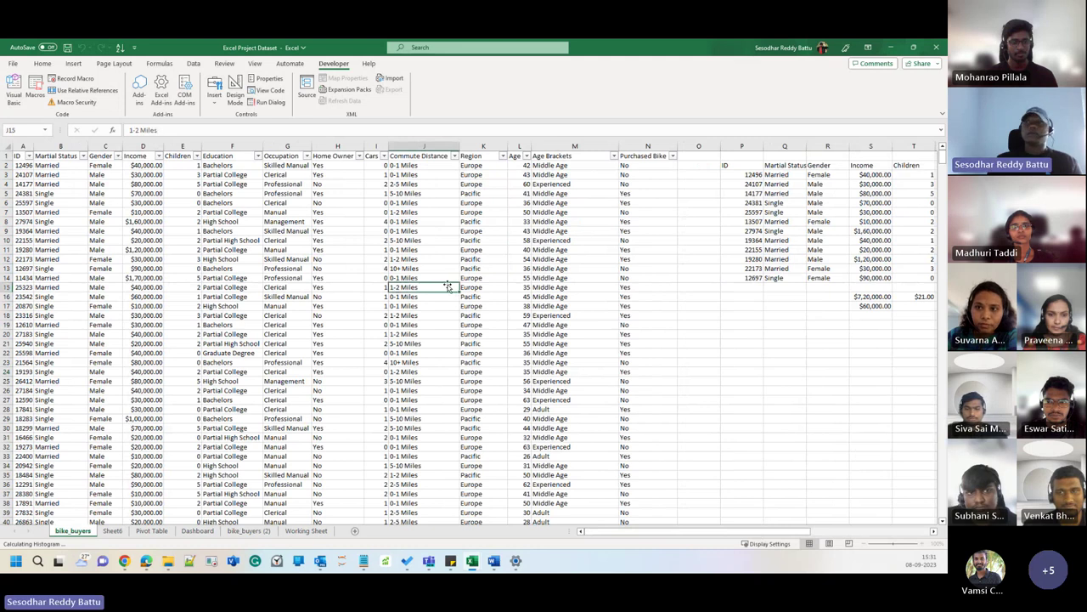
left_click(112, 530)
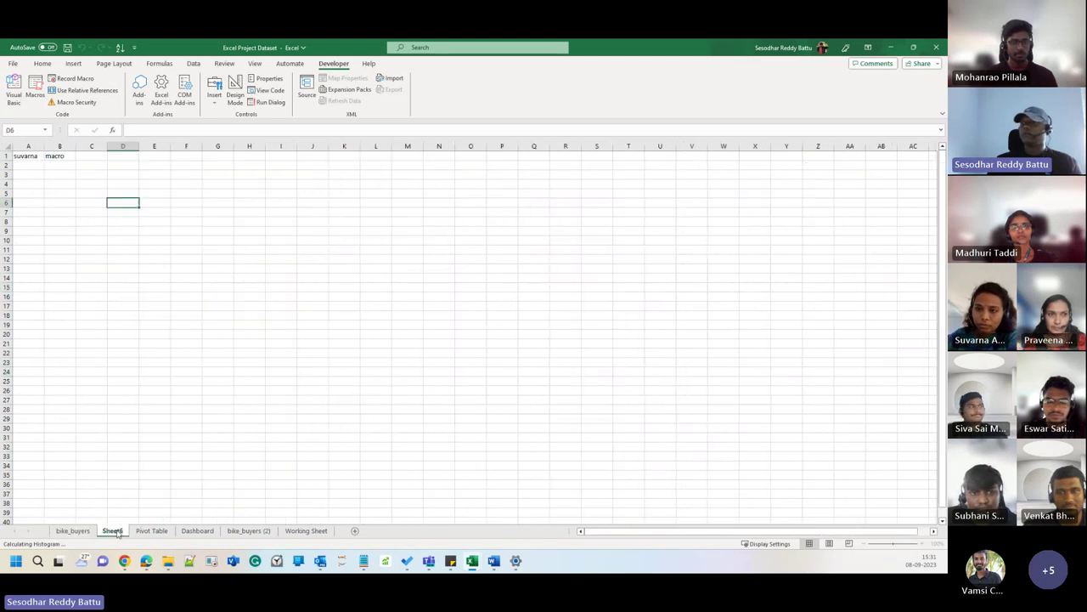
left_click(73, 530)
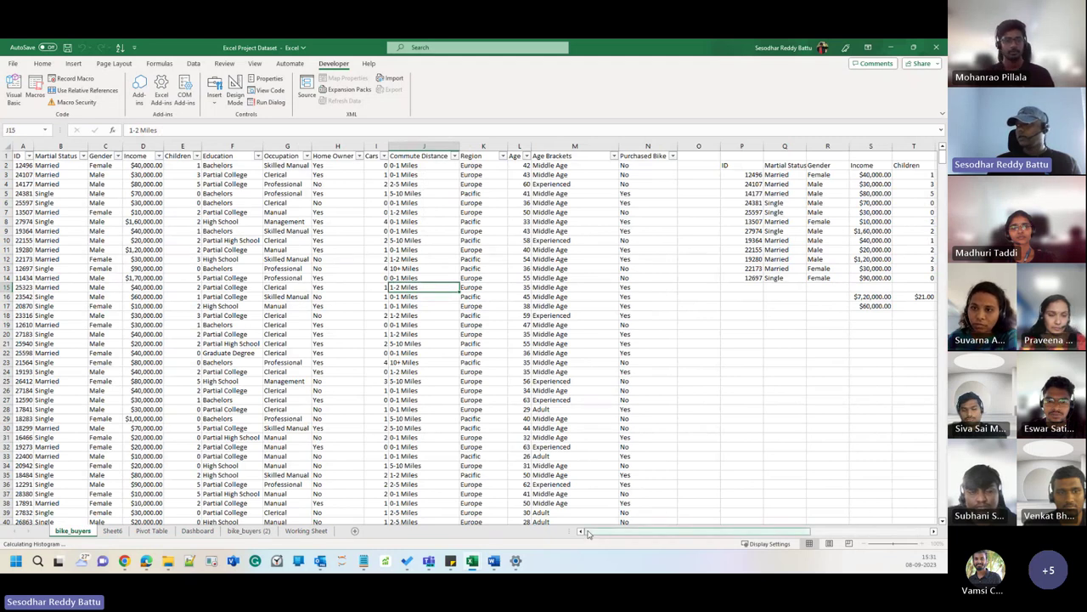
left_click_drag(586, 532, 700, 533)
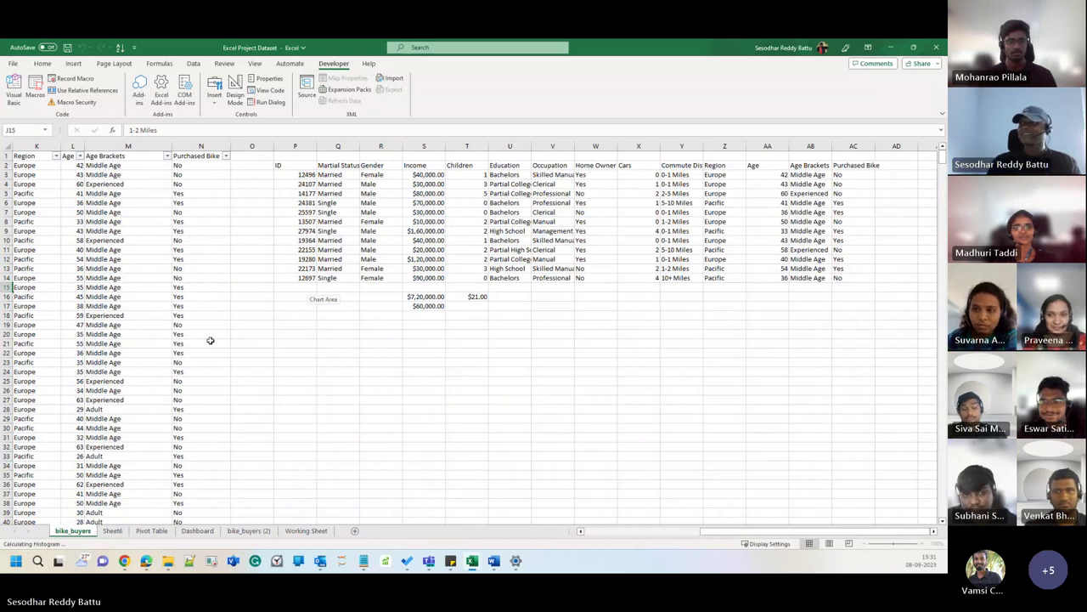
left_click(311, 344)
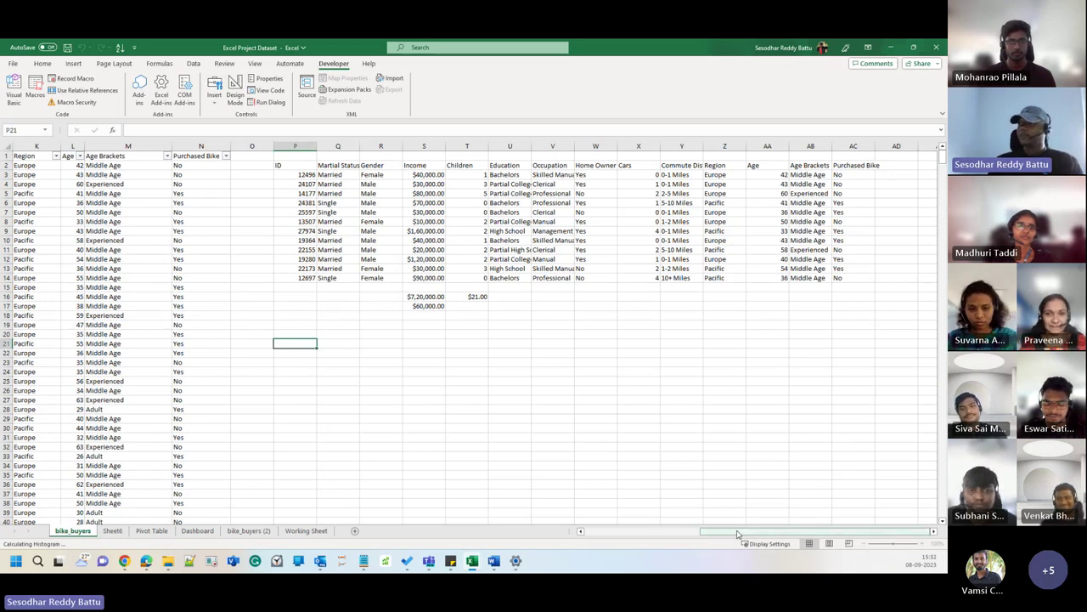
Step: Copy the Region to Purchased Bike values in K21:N30 of the original data
left_click_drag(737, 533, 520, 557)
left_click_drag(499, 350, 621, 426)
key("ctrl+c")
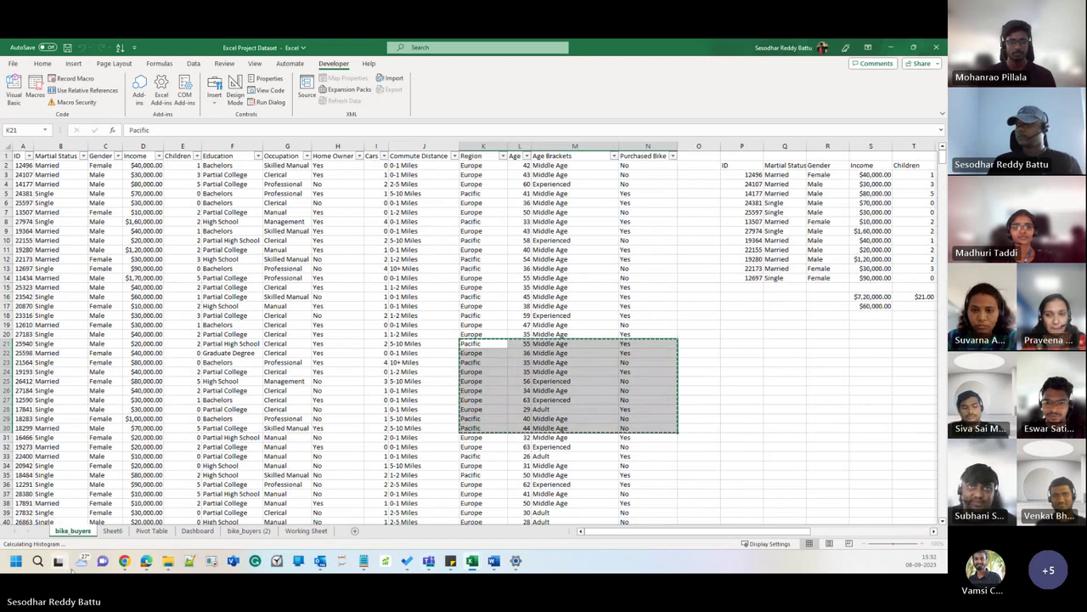
Step: Switch to the Edge browser, search for outlook in a new tab, view the Microsoft Outlook page, and return to Excel
left_click(146, 560)
left_click(374, 510)
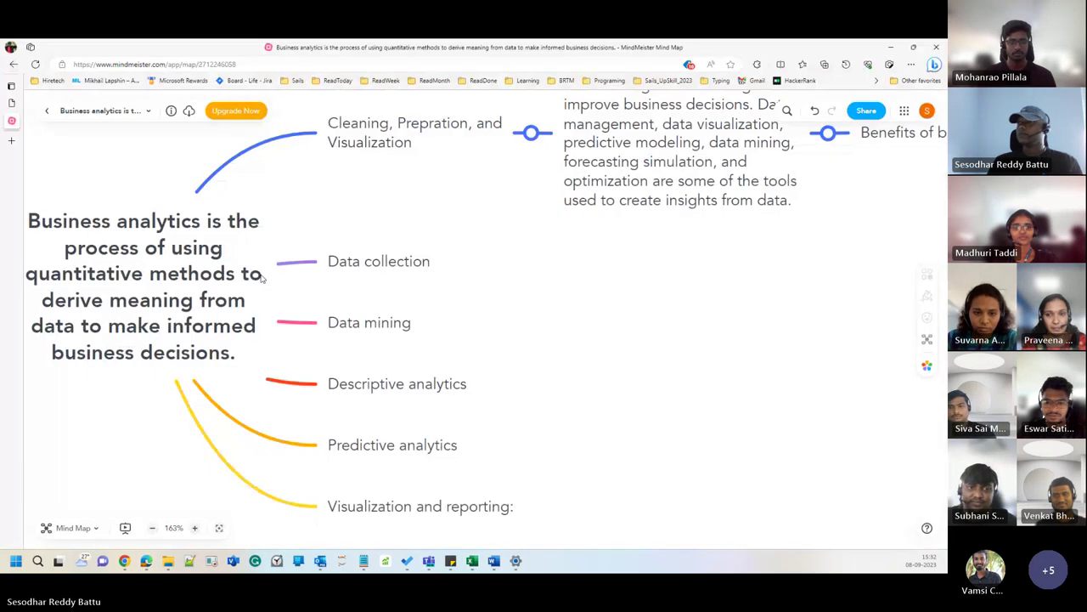
key("ctrl+t")
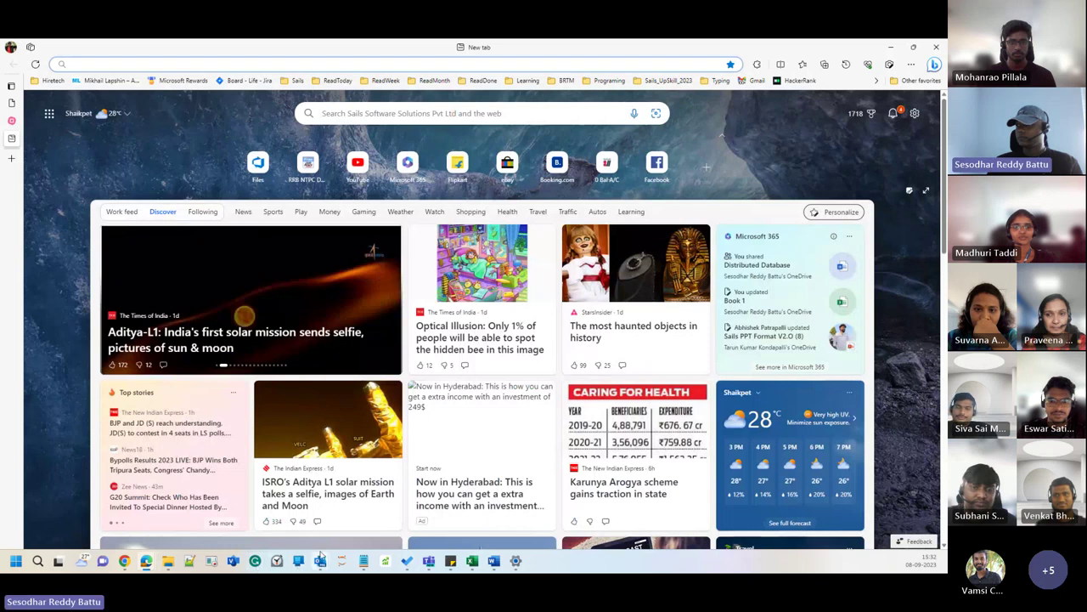
mouse_move(151, 567)
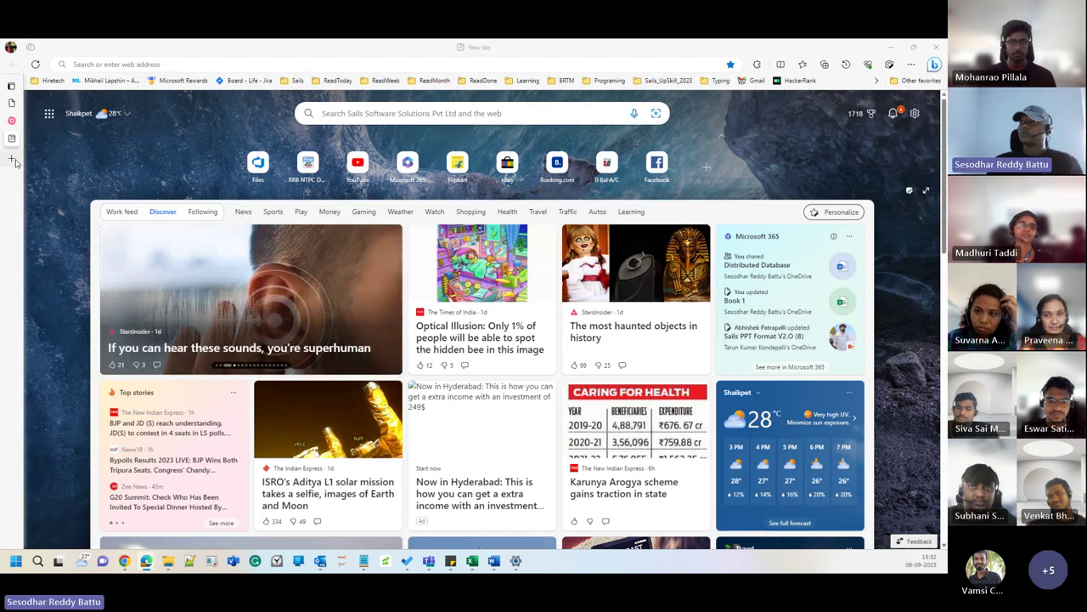
left_click(111, 64)
type("outlook")
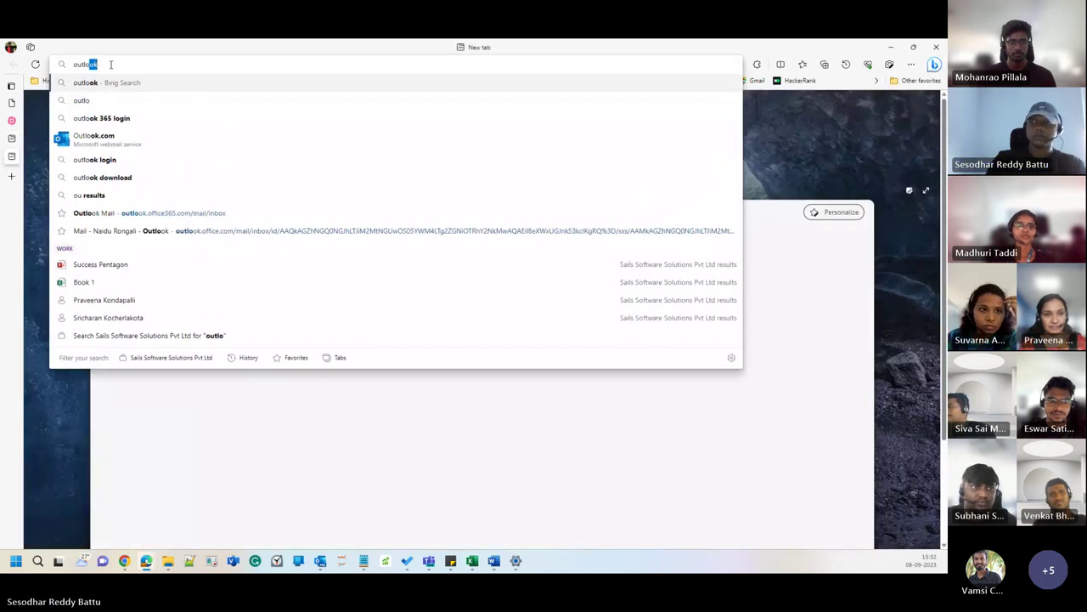
key("Return")
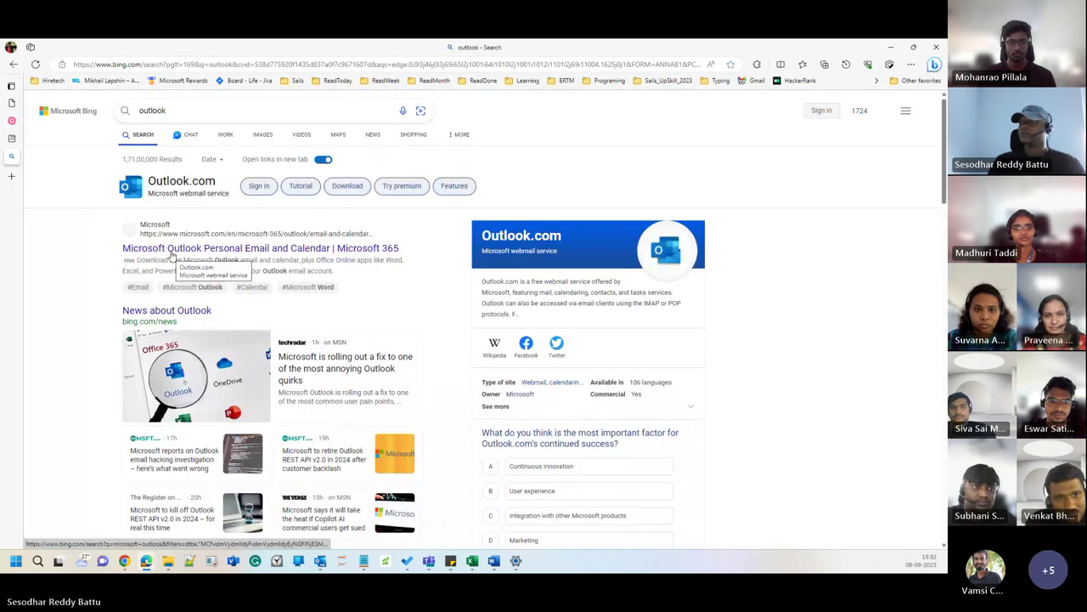
left_click(171, 248)
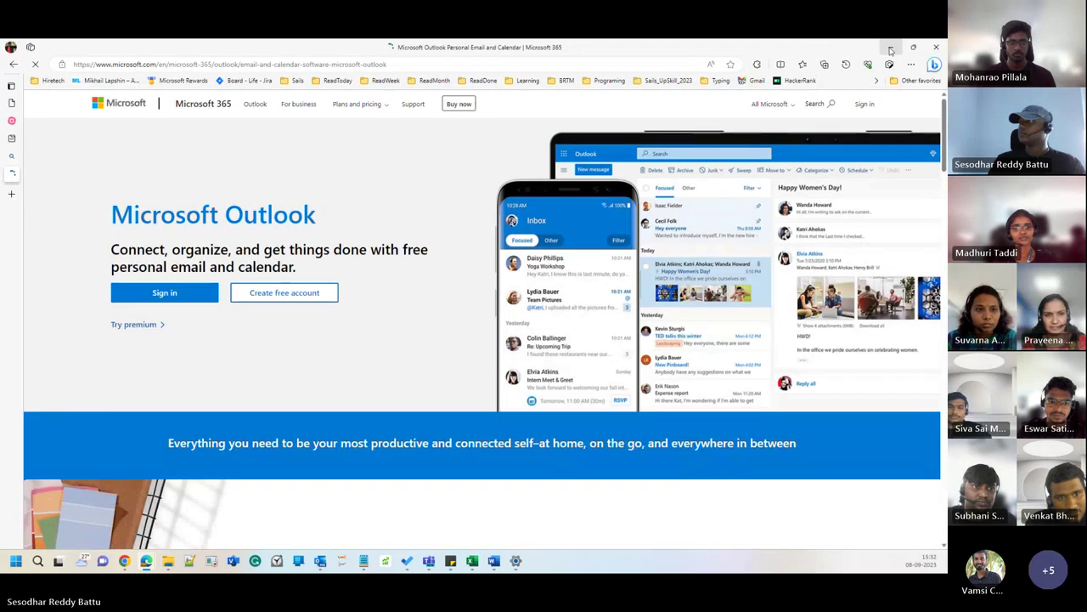
left_click(890, 49)
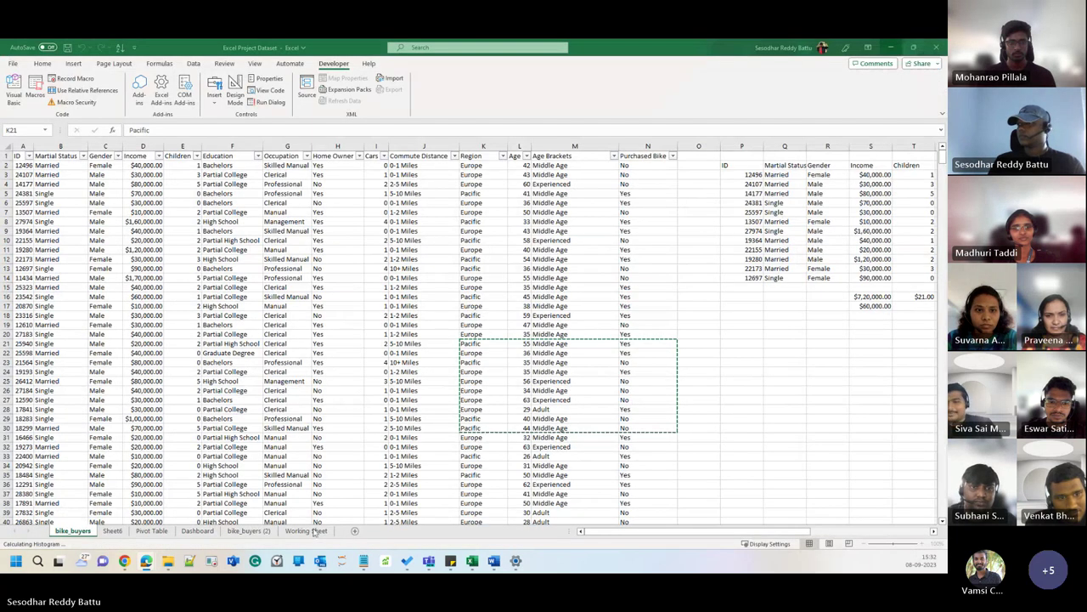
Step: Add a new worksheet and paste the copied rows starting at cell B5
left_click(355, 530)
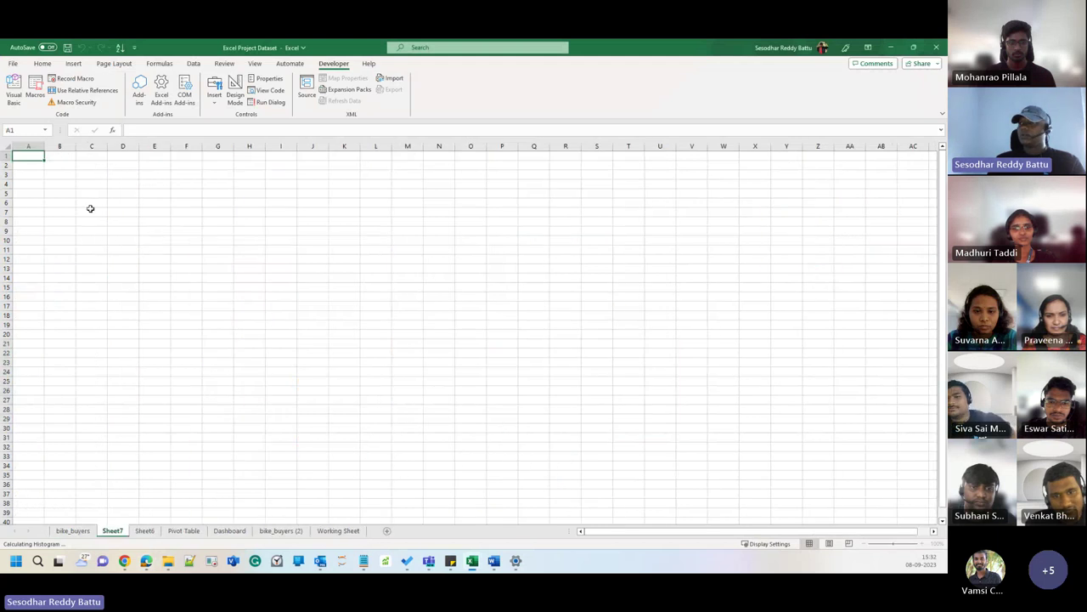
left_click(71, 195)
key("ctrl+v")
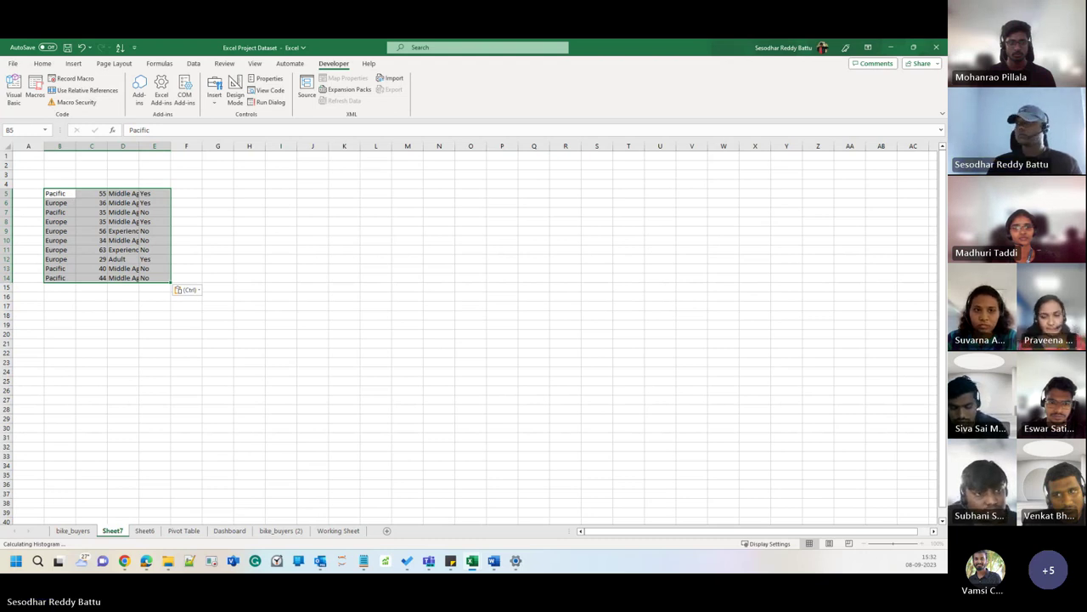
Step: Autofit columns A to G of the new sheet to the pasted data
left_click(247, 286)
left_click_drag(28, 146, 218, 146)
double_click(138, 146)
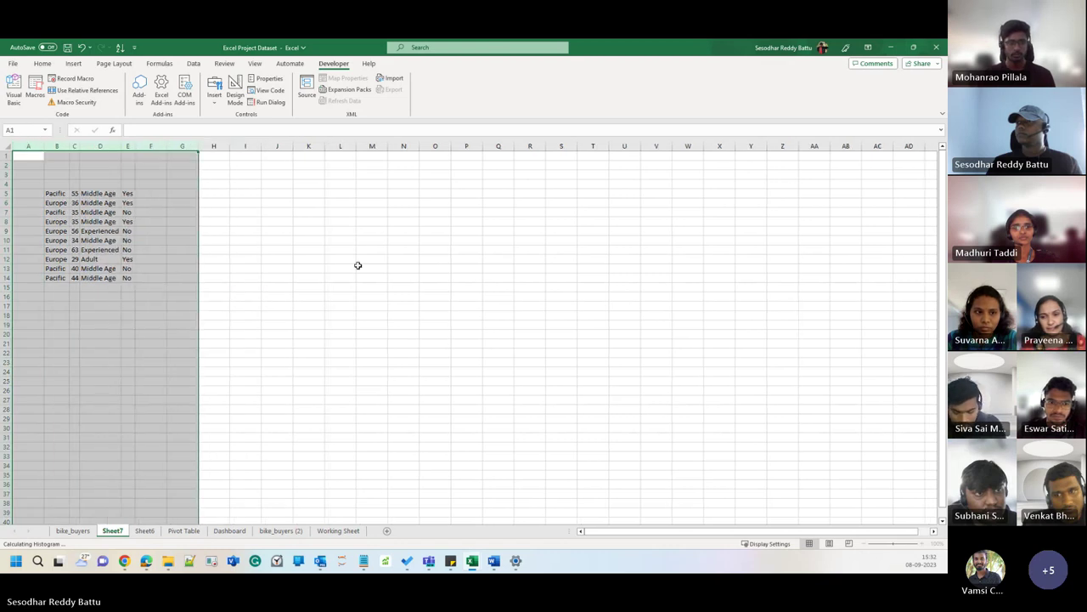
left_click(358, 268)
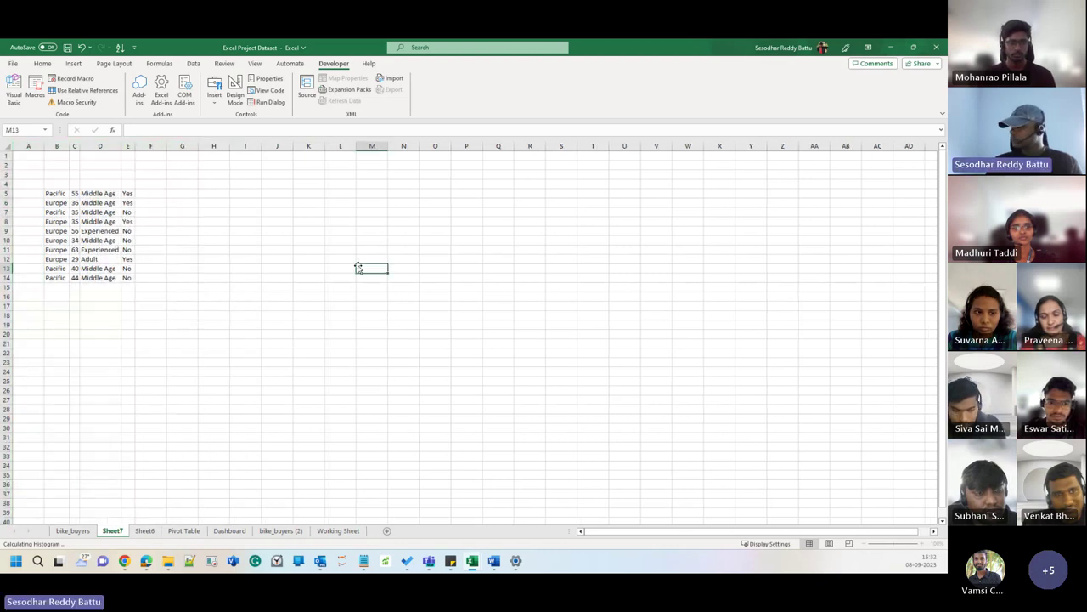
left_click(289, 297)
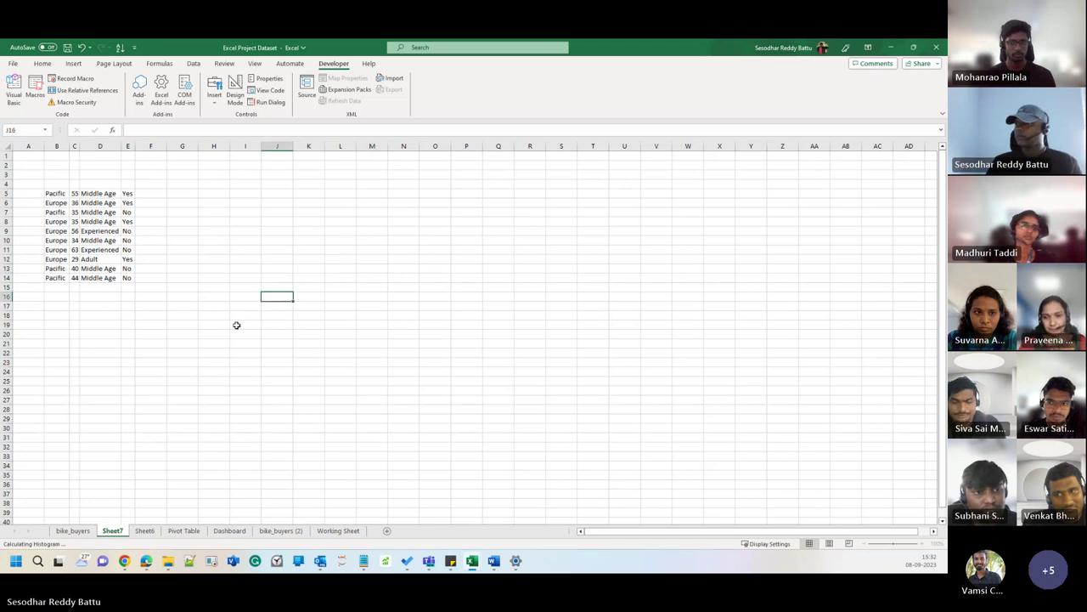
Step: Format the entire Income column D on the bike_buyers sheet as Currency
left_click(72, 530)
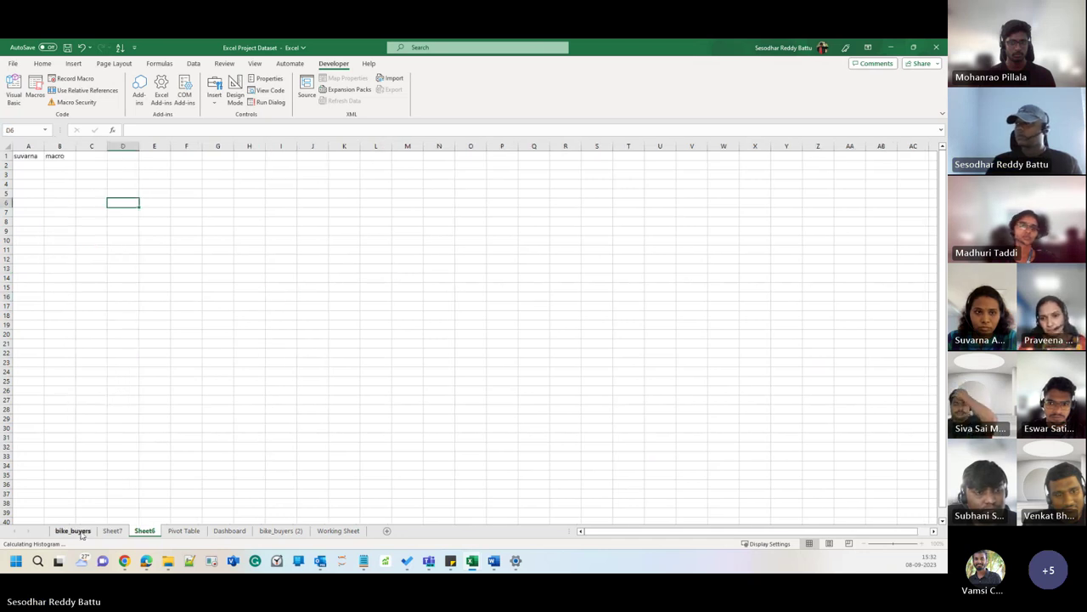
left_click(143, 230)
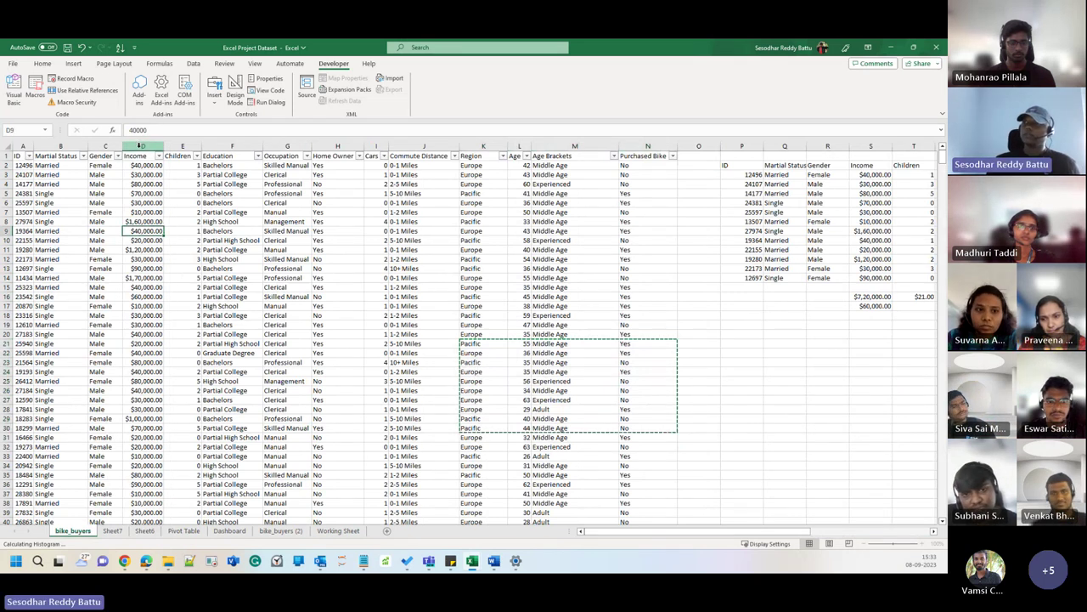
left_click(142, 147)
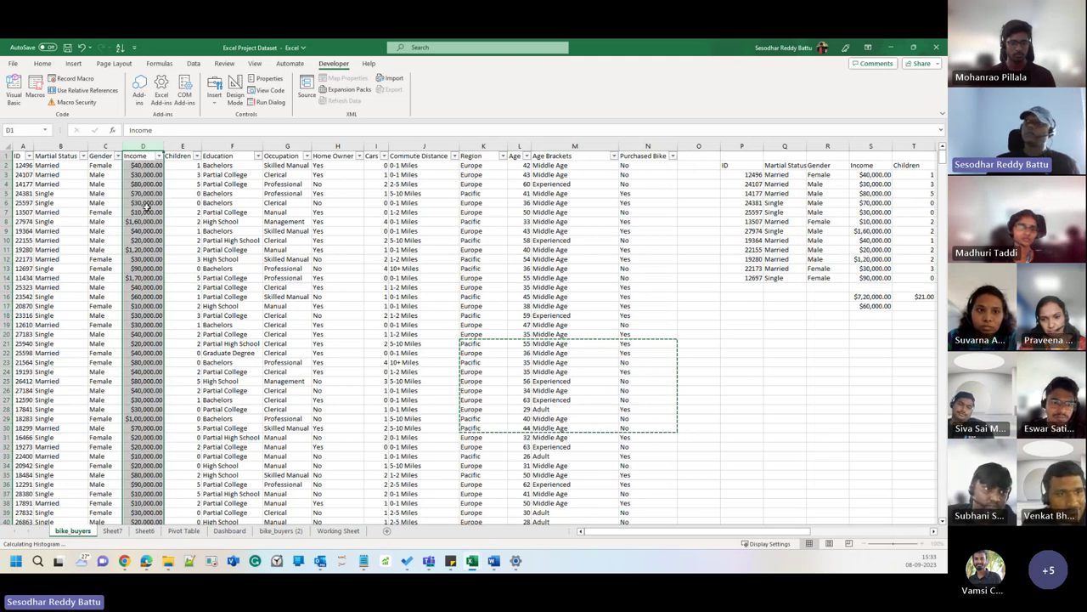
scroll(146, 347, "down", 4)
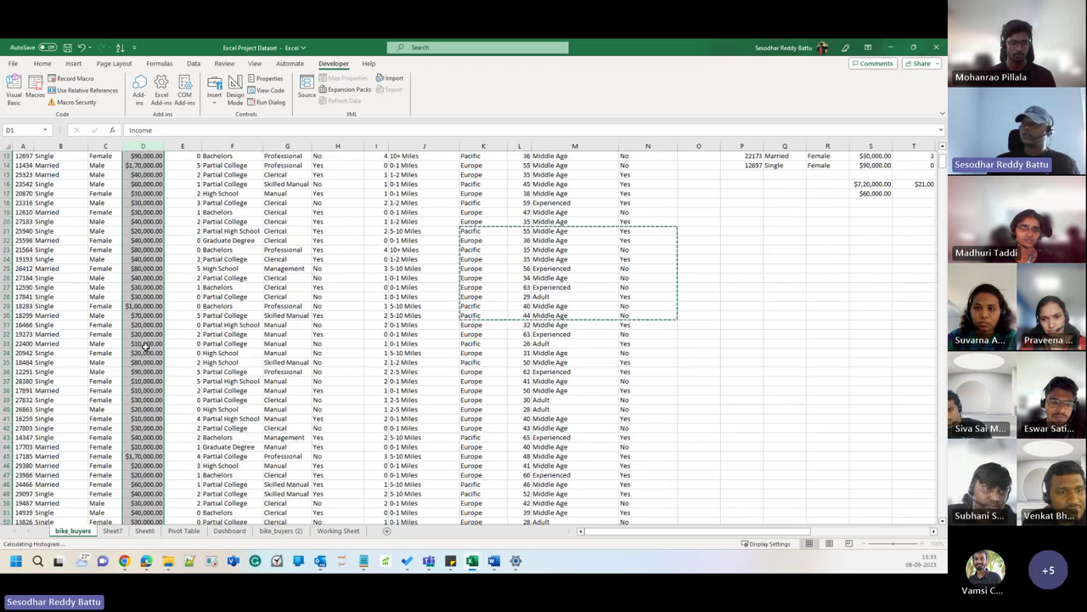
scroll(146, 346, "down", 15)
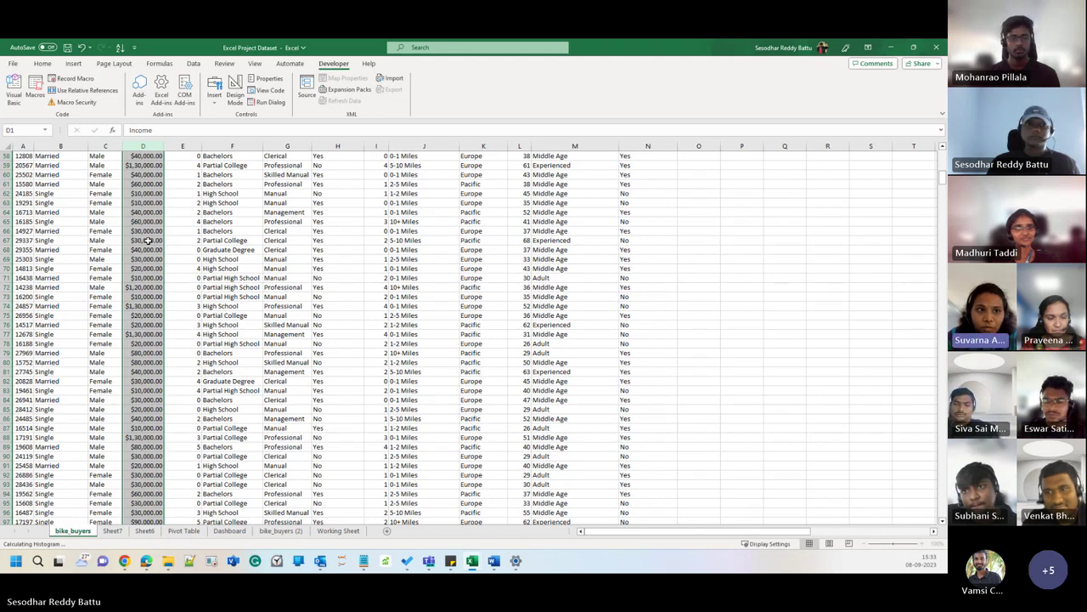
left_click(41, 63)
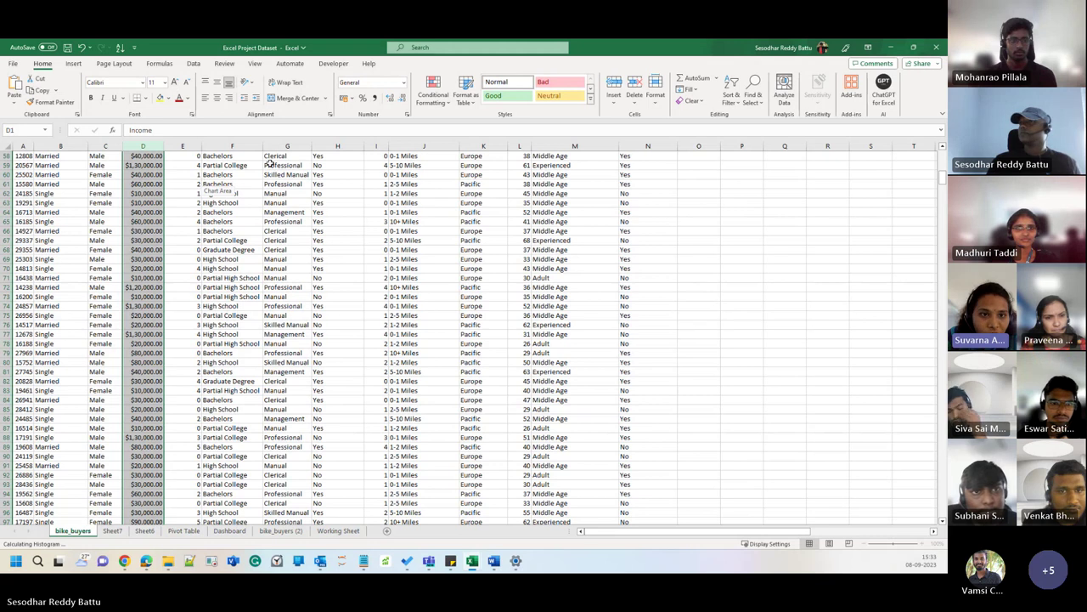
left_click(405, 83)
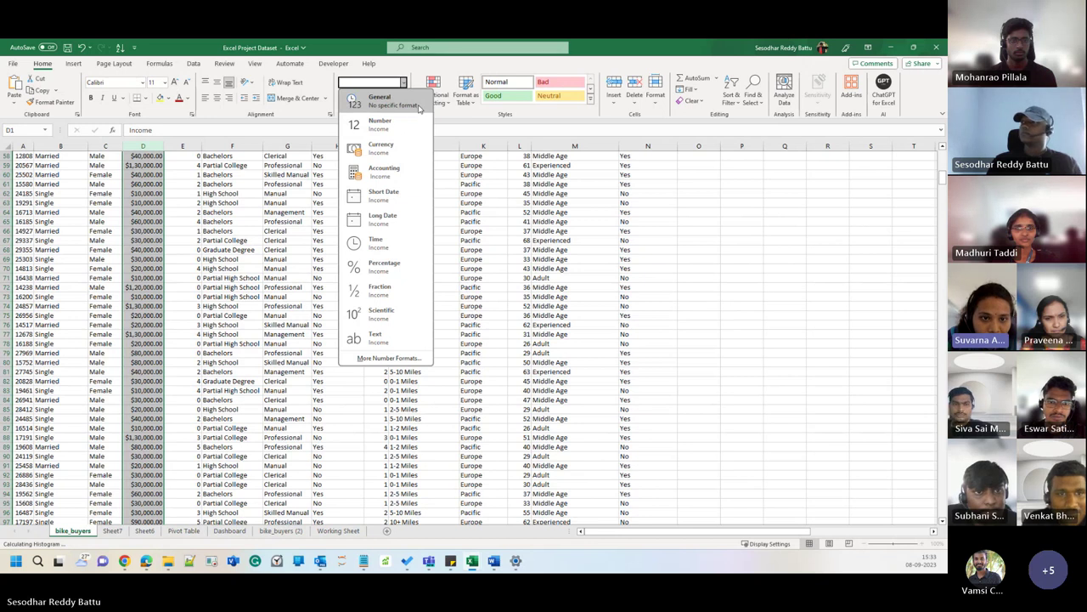
left_click(381, 146)
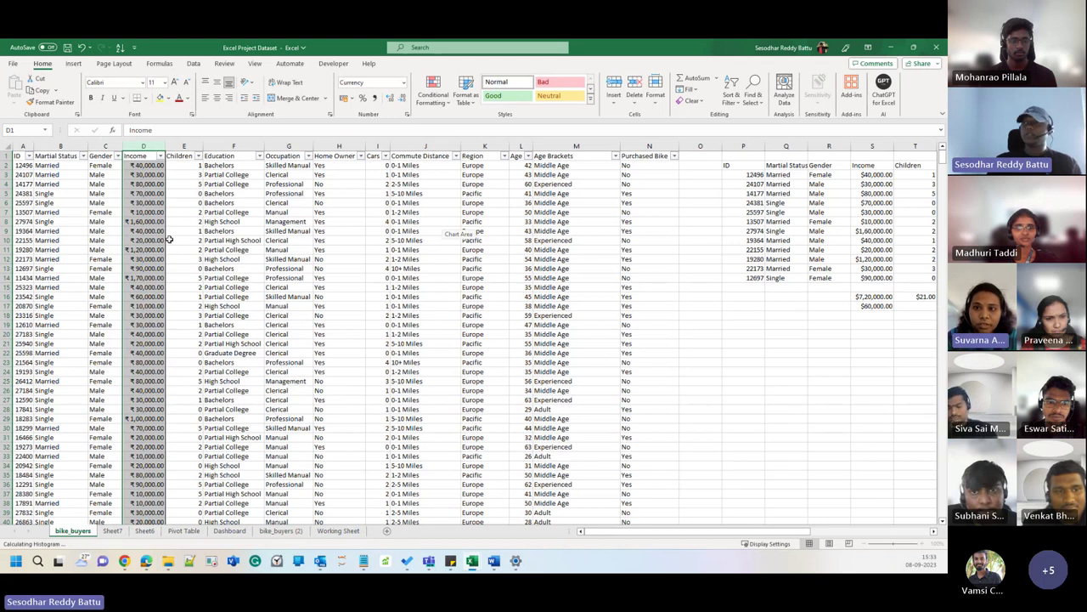
Step: Examine the number format options for Income cell D11 without changing its format
left_click(146, 249)
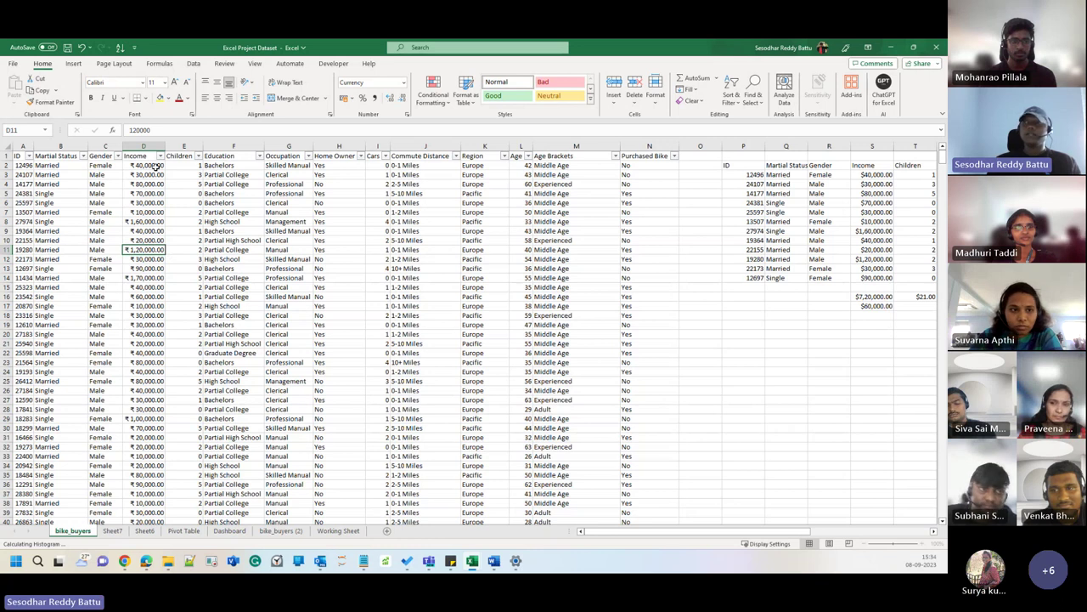
left_click(404, 82)
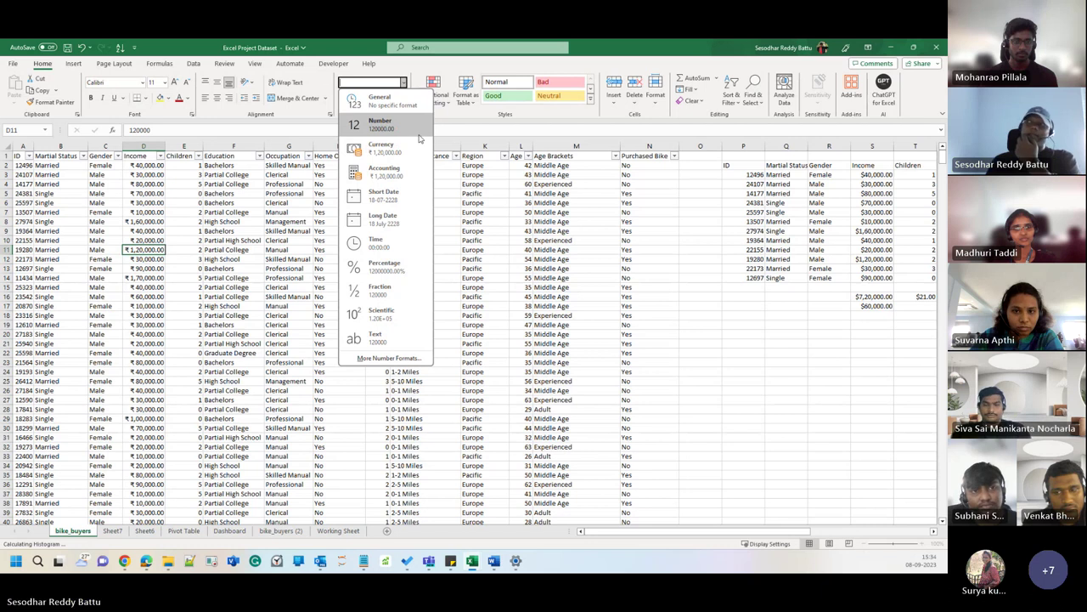
key("Escape")
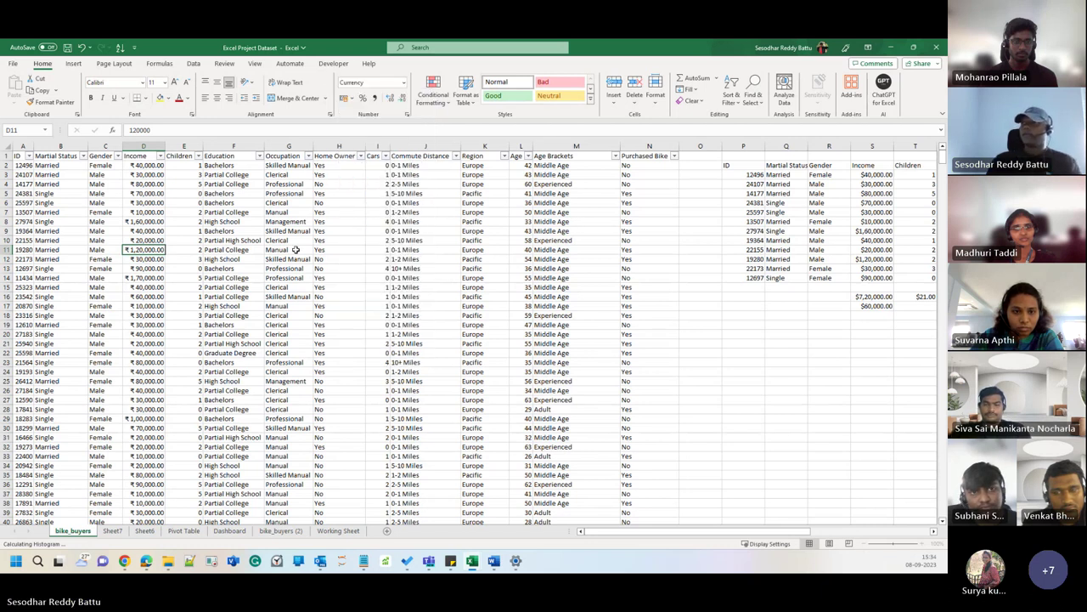
Step: Format the entire Income column D on the bike_buyers (2) sheet as Currency
left_click(273, 534)
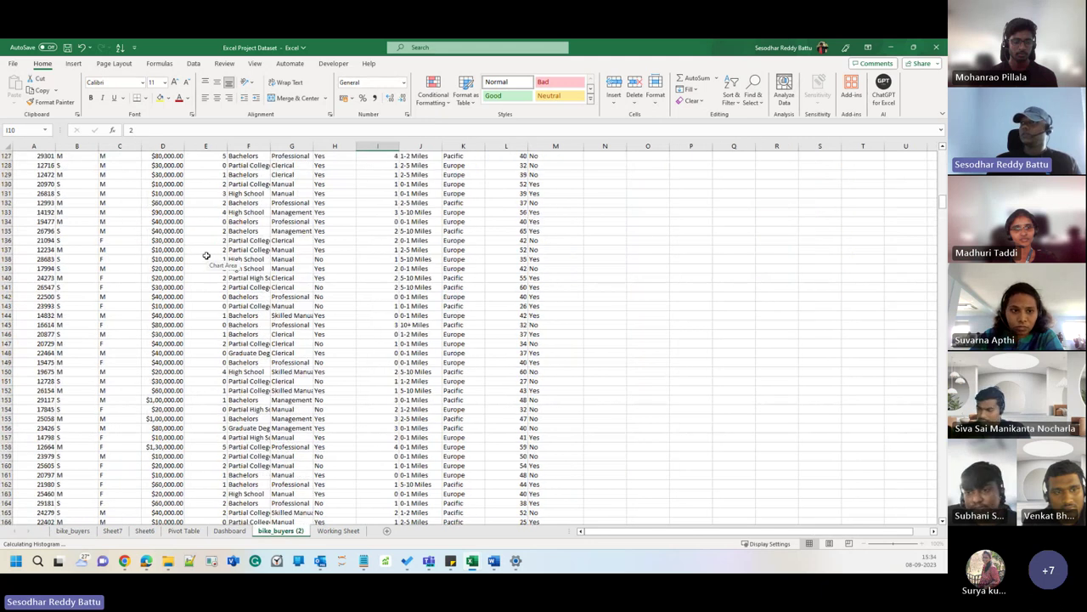
scroll(181, 195, "up", 7)
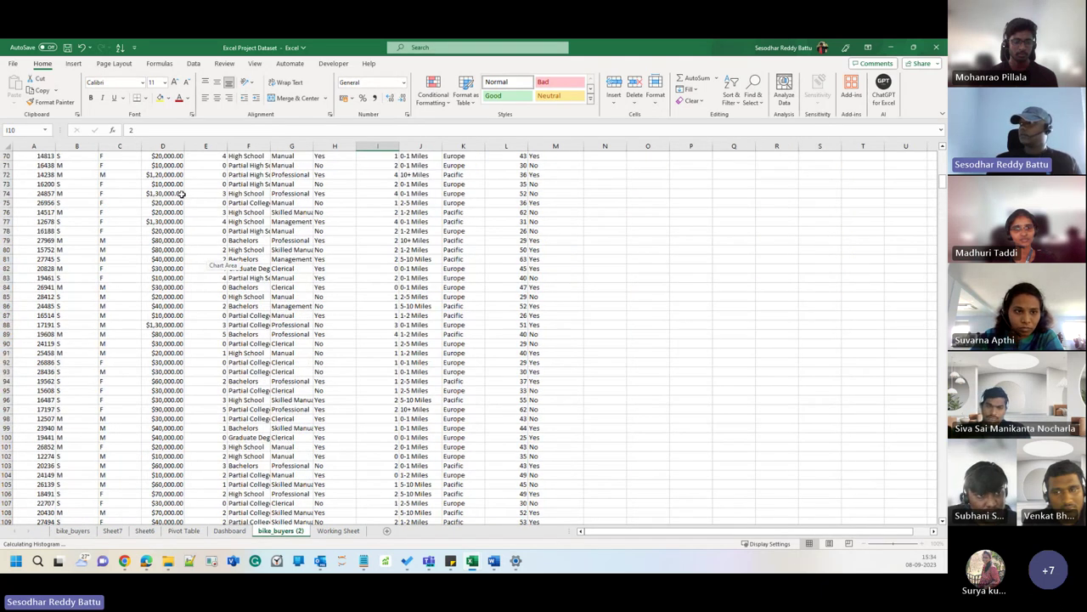
scroll(181, 195, "up", 20)
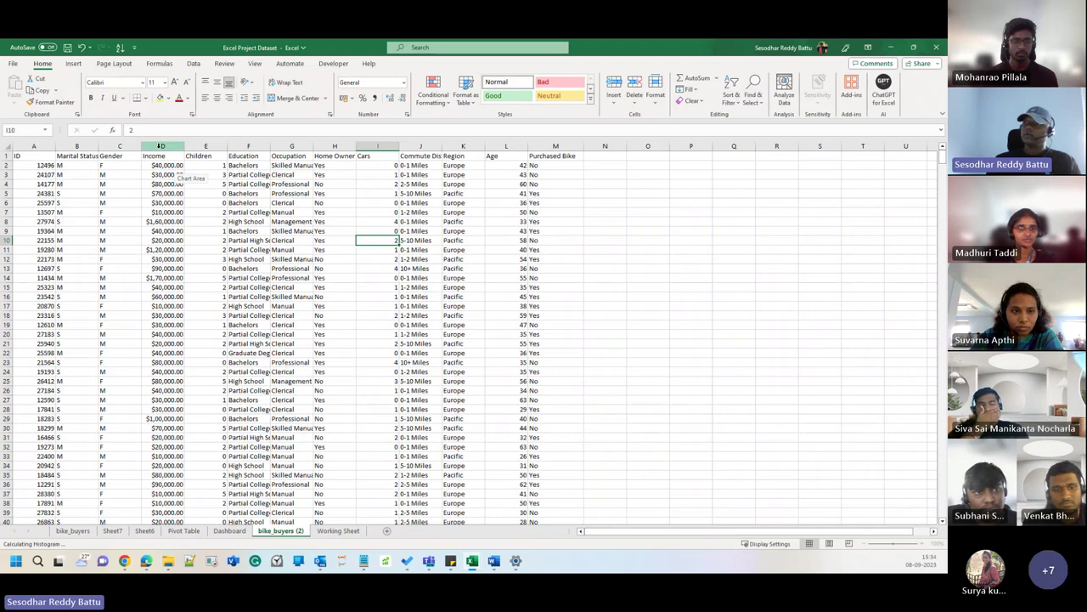
left_click(160, 146)
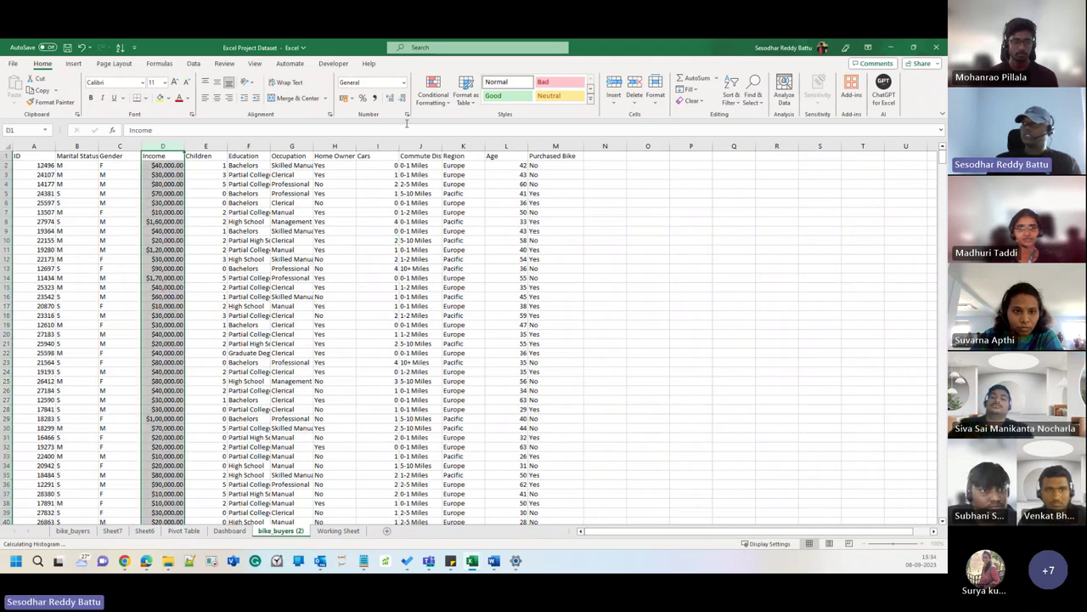
left_click(404, 83)
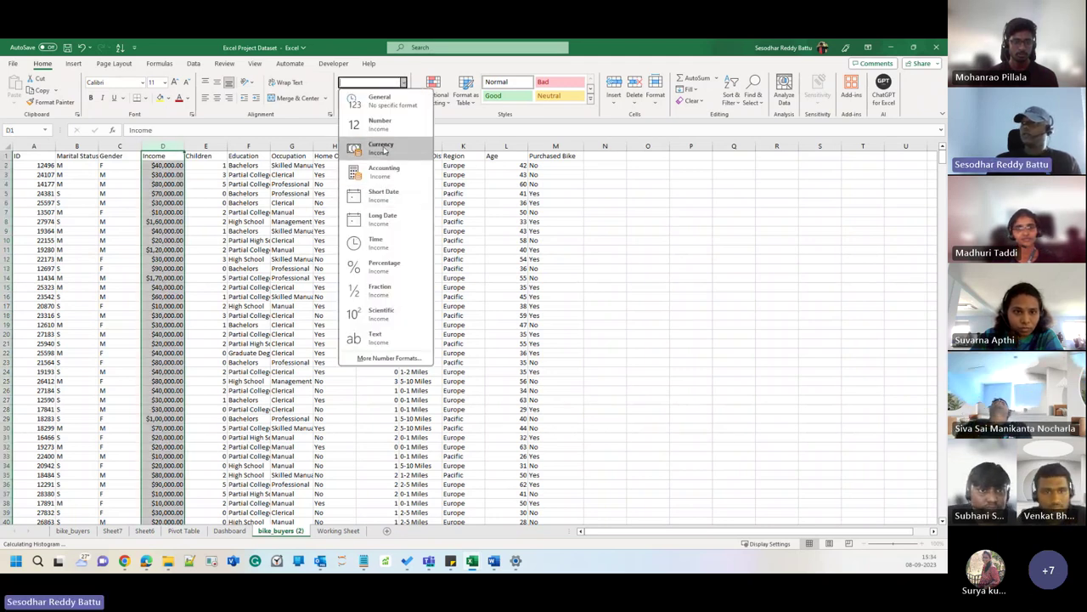
left_click(381, 148)
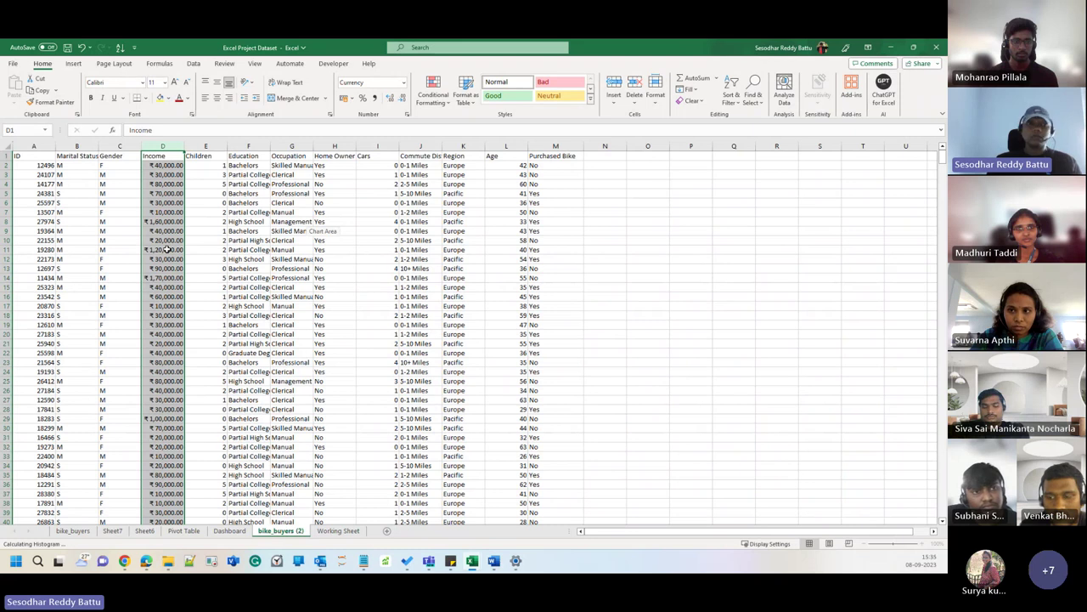
left_click(170, 221)
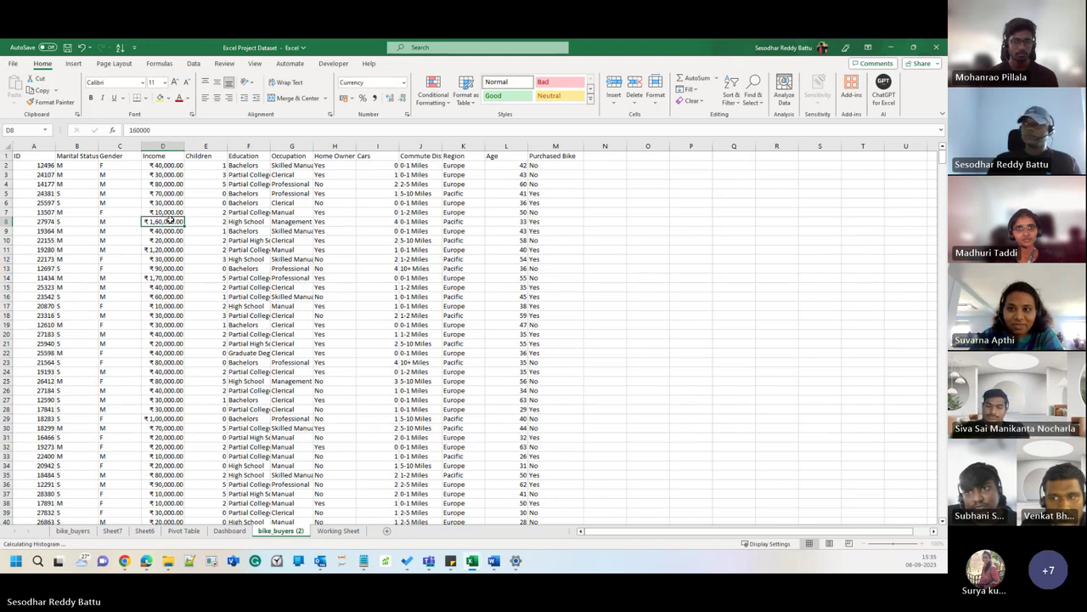
left_click(922, 568)
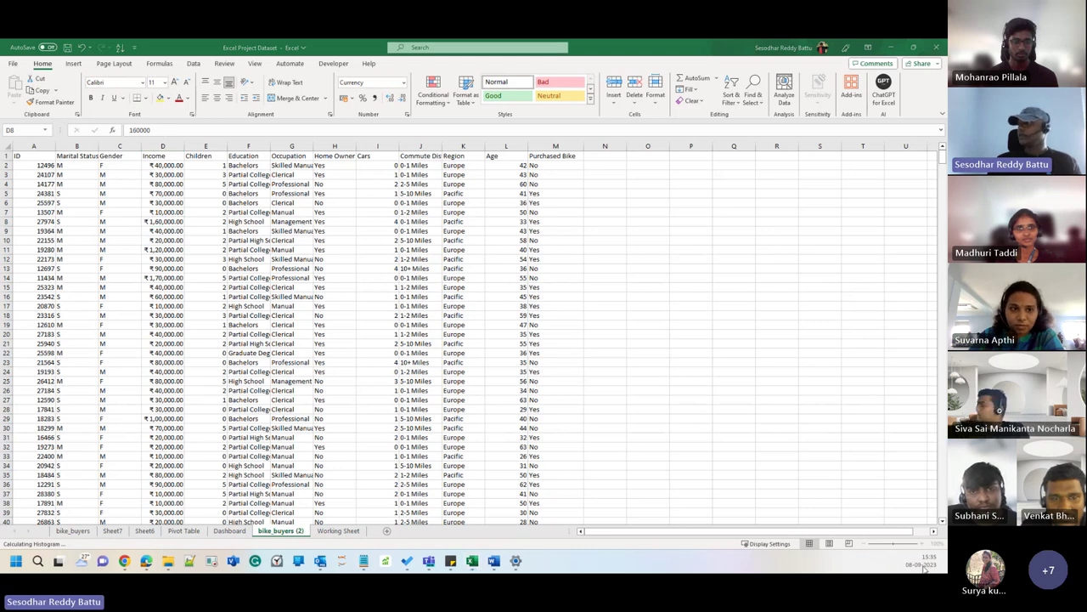
right_click(923, 567)
left_click(935, 570)
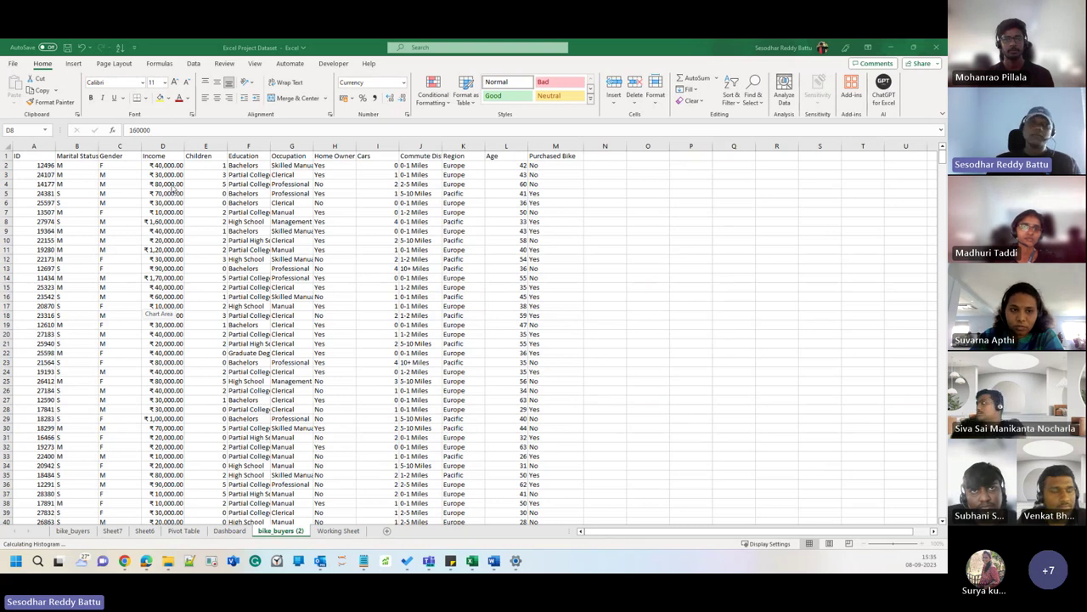
Step: Undo and redo the Currency format on the Income column D of bike_buyers (2)
left_click(163, 158)
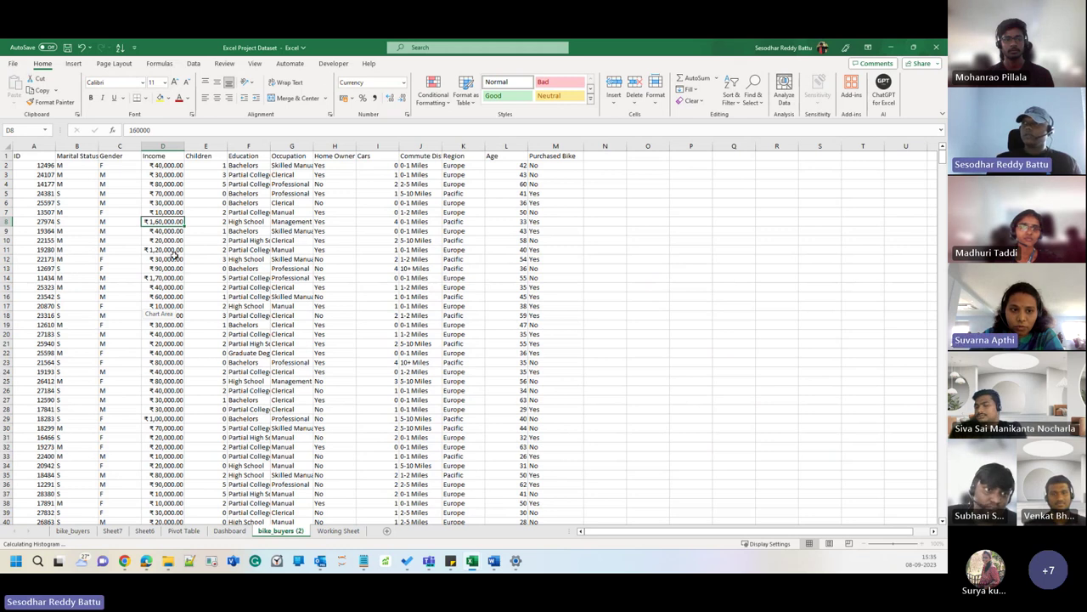
left_click(163, 155)
left_click(164, 148)
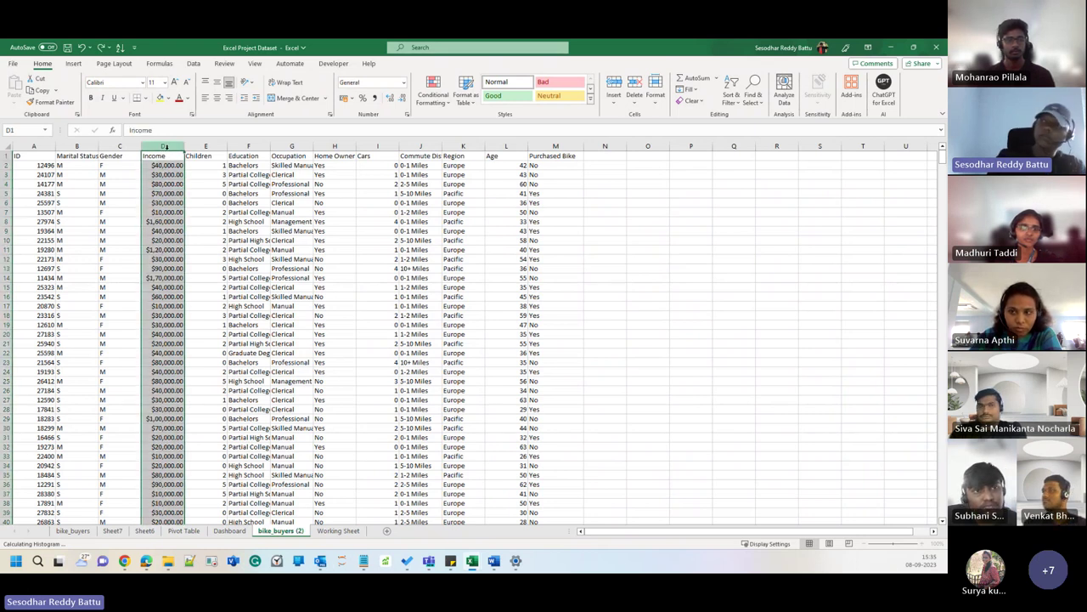
left_click(170, 230)
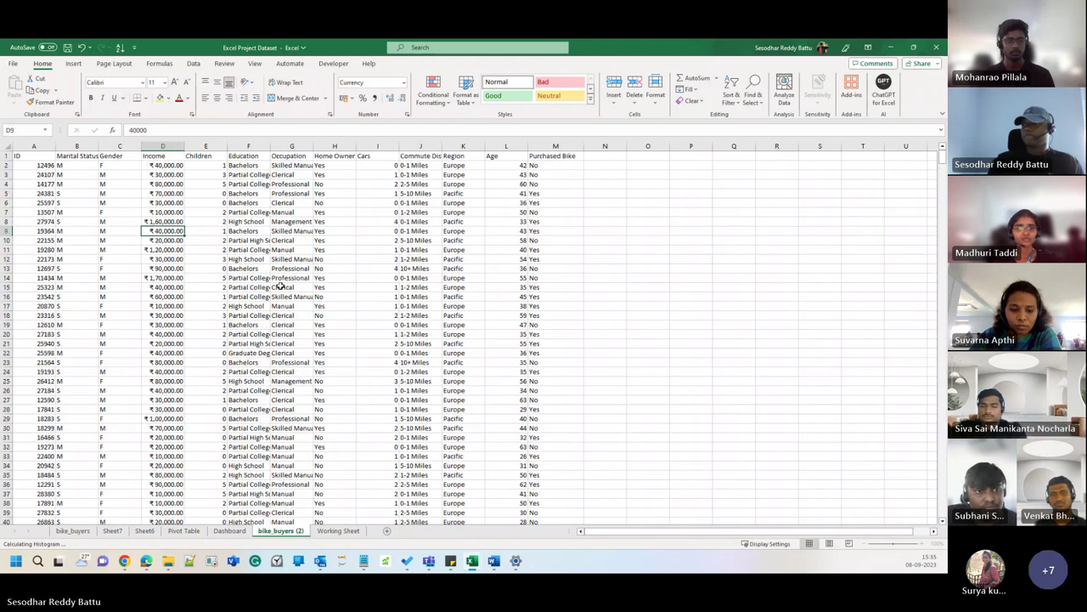
left_click(72, 530)
left_click(275, 221)
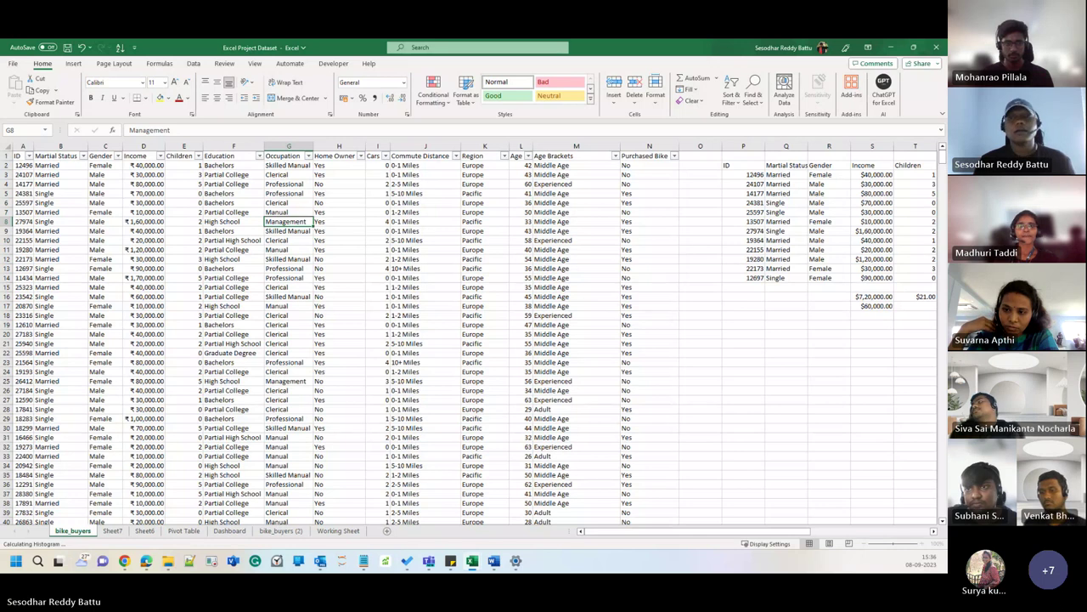
left_click(226, 277)
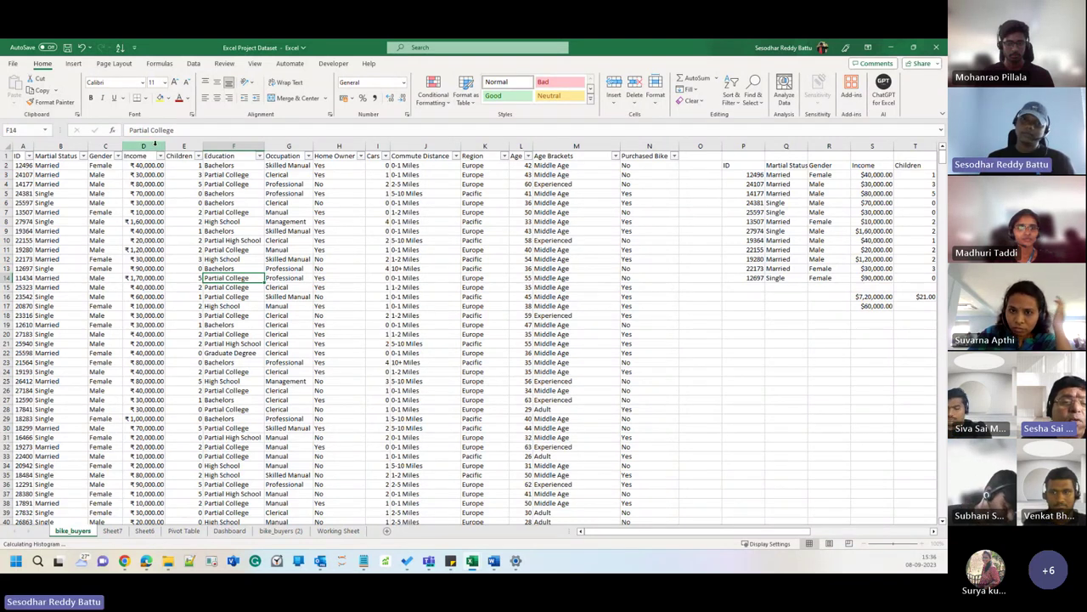
left_click(149, 173)
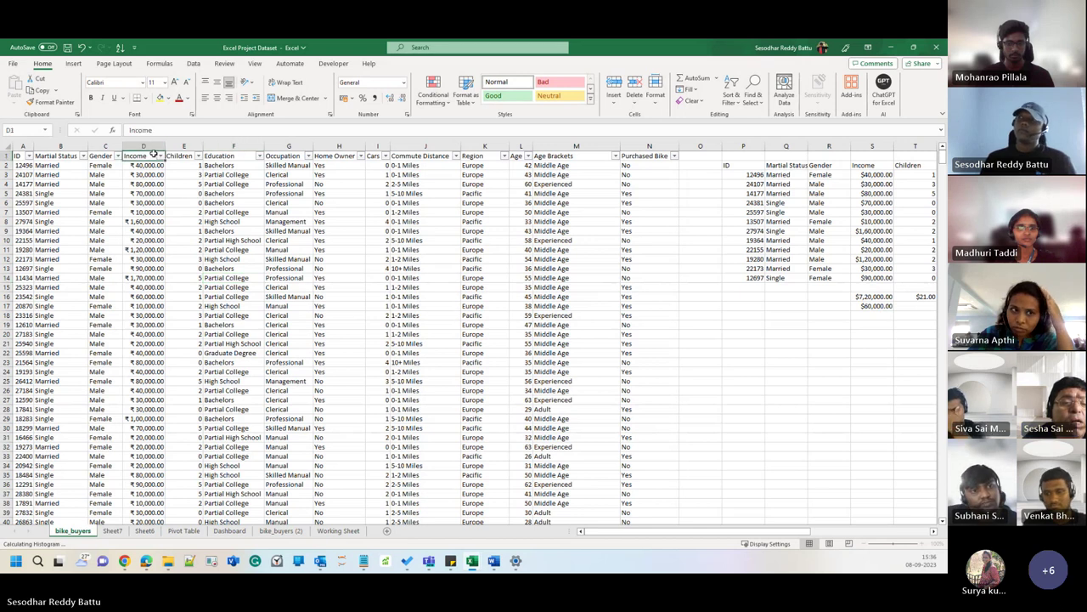
Step: Undo the Currency format on the Income column of bike_buyers (2) and select Income cell D2
key("ctrl+Page_Down")
key("ctrl+Page_Down")
key("ctrl+Page_Down")
key("ctrl+Page_Down")
key("ctrl+Page_Down")
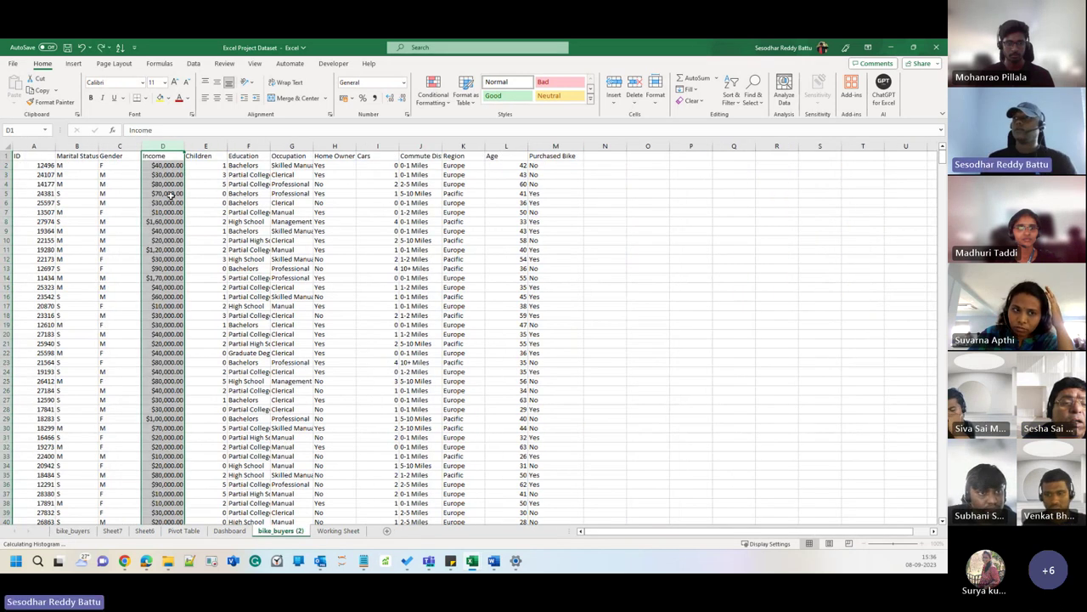
left_click(164, 165)
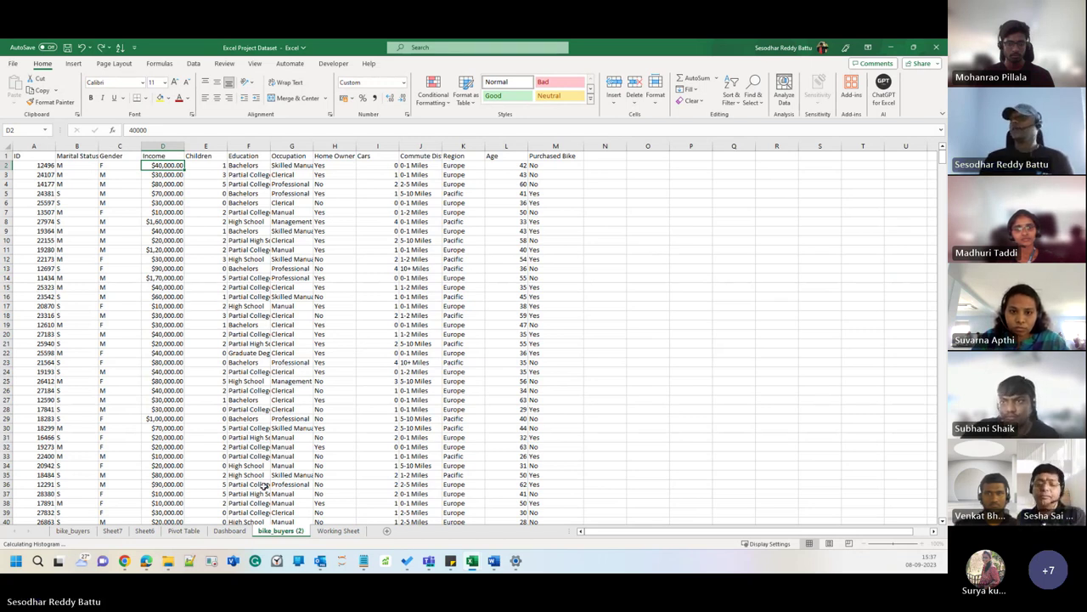
left_click(73, 531)
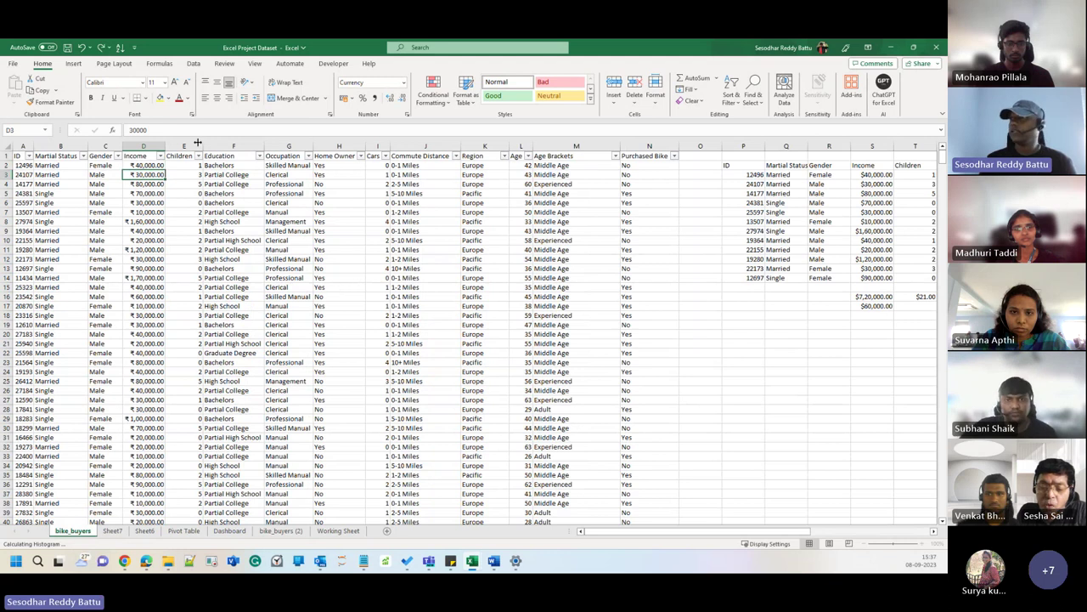
left_click(113, 65)
left_click(162, 66)
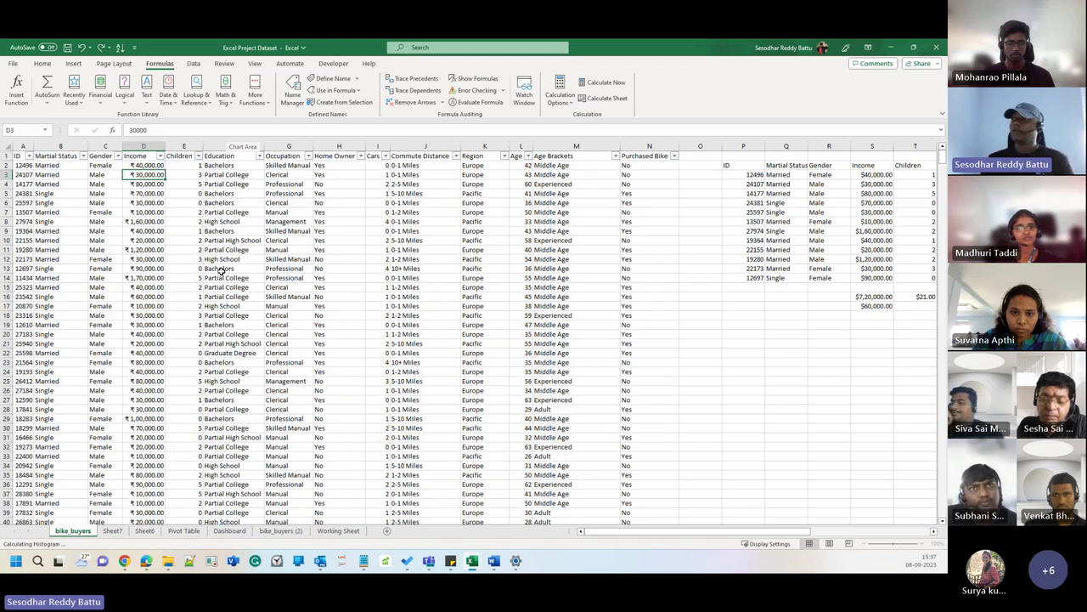
left_click(195, 65)
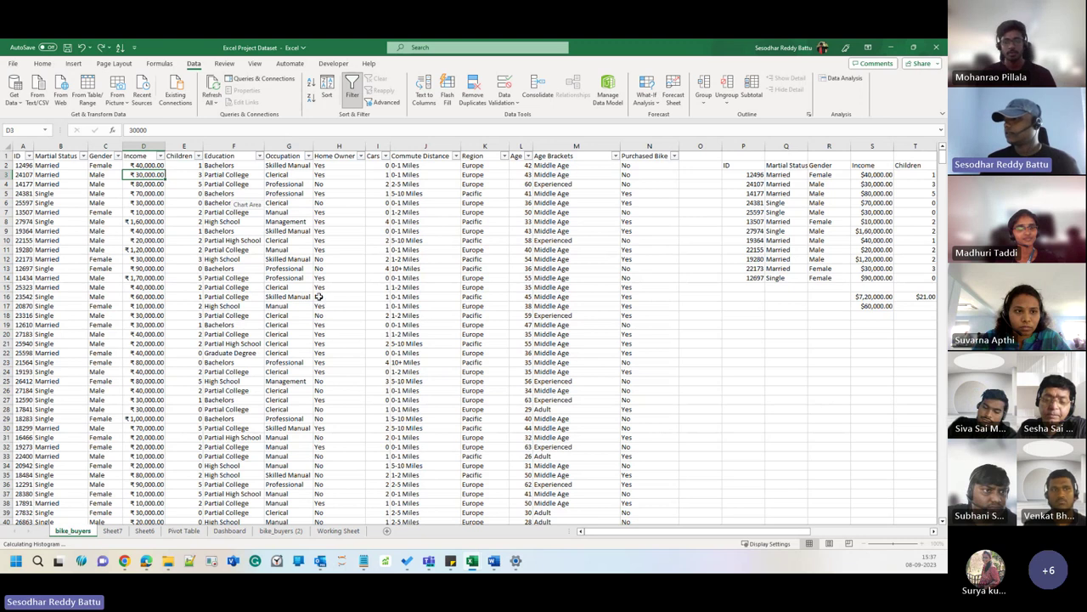
left_click(234, 249)
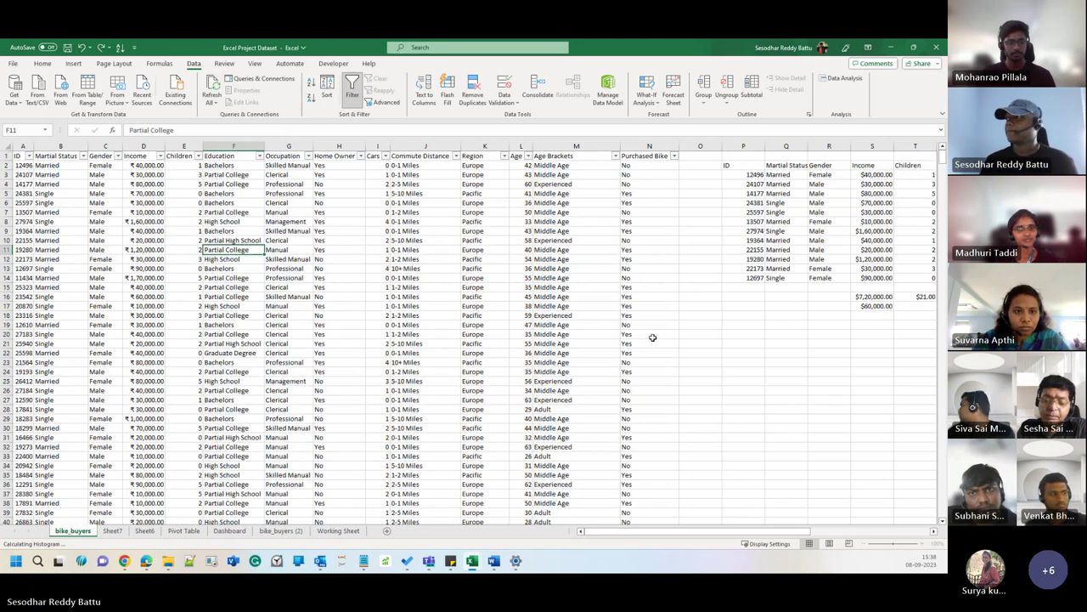
Step: Switch to Notepad and write "This is a good session", "34798798", "ljdkjk" and "lkhlk" on separate lines with blank lines between them
left_click(363, 561)
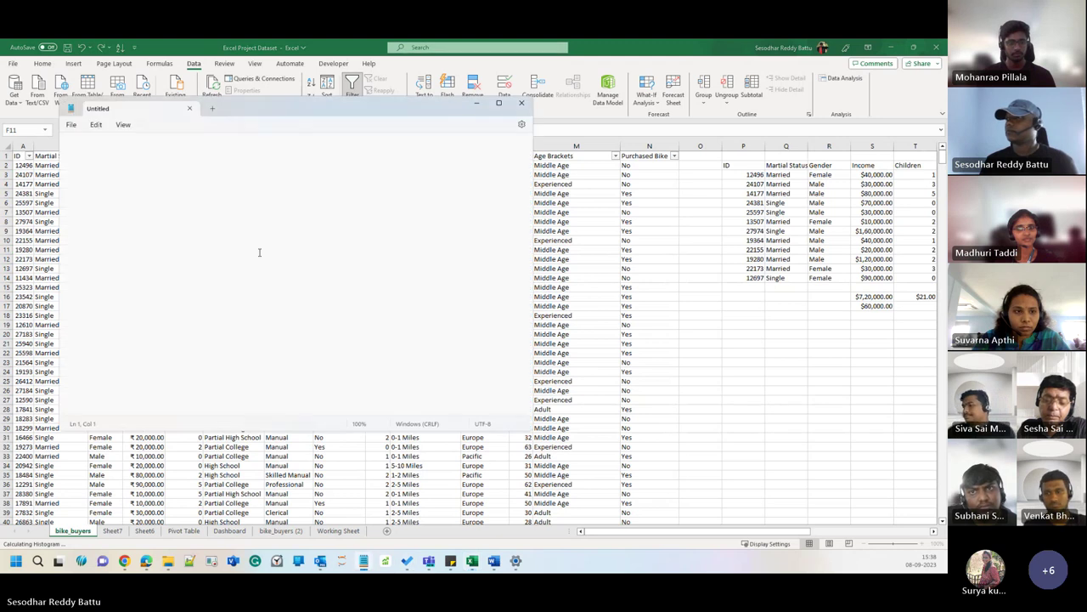
type("T")
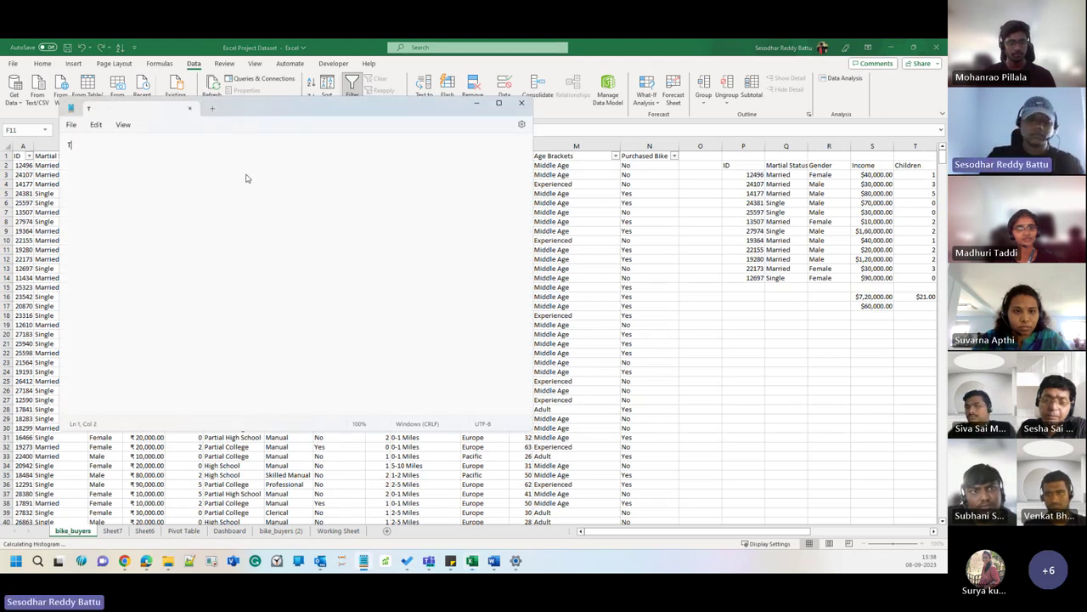
type("his is a go")
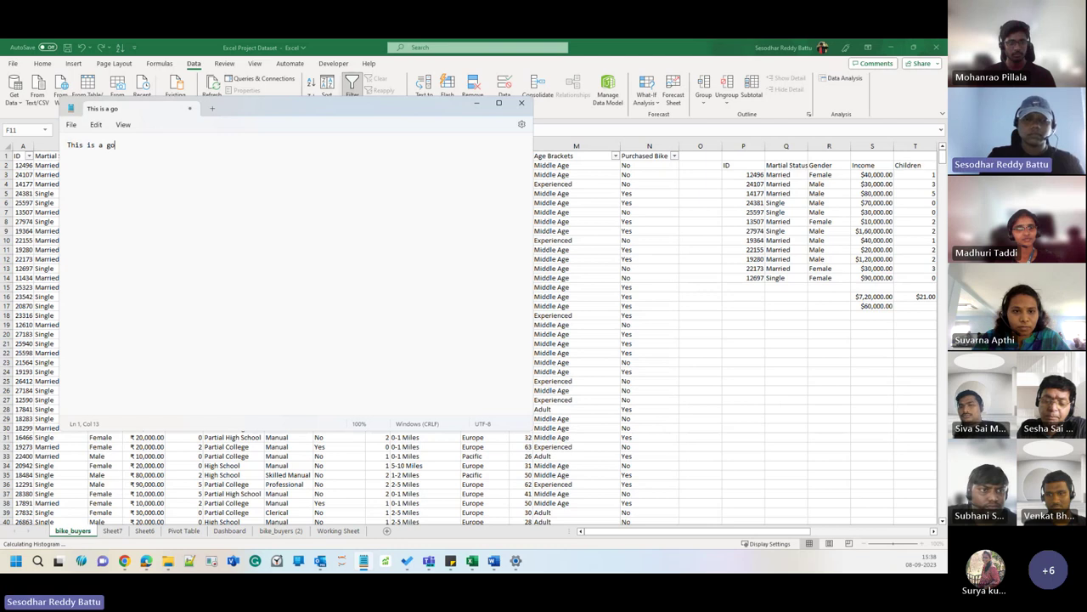
type("od session  ")
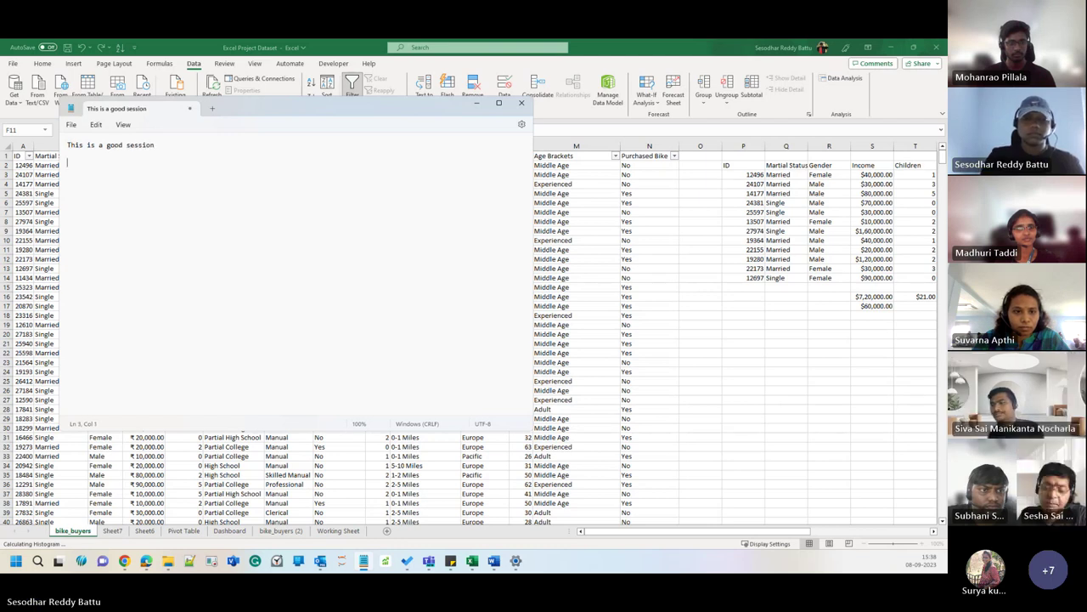
type("34798798")
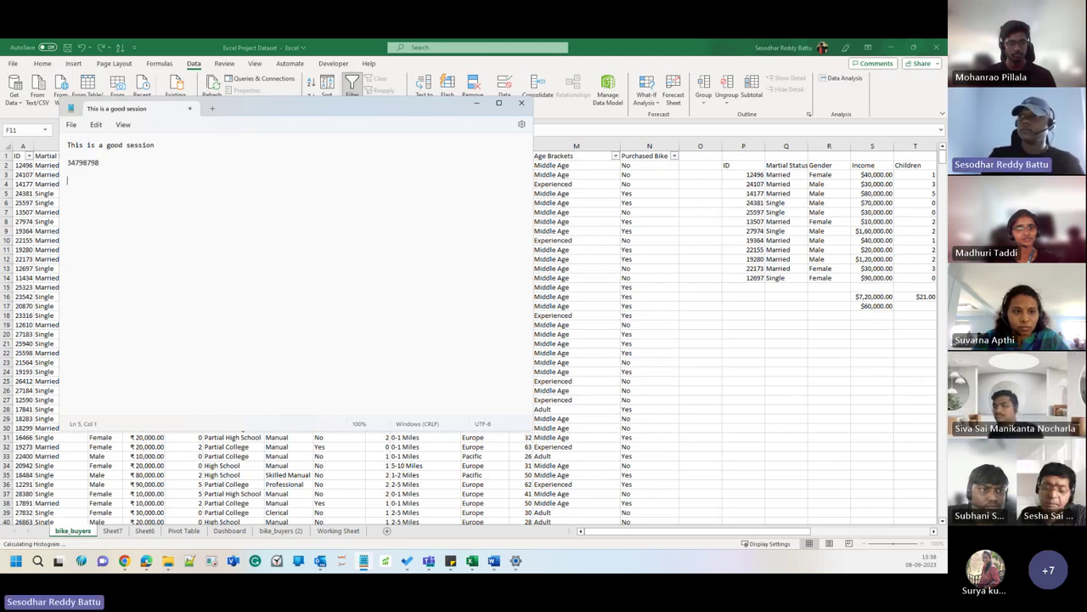
key("Return")
key("Return")
type("ljdkjk")
key("Return")
key("Return")
key("Return")
type("lkhlk")
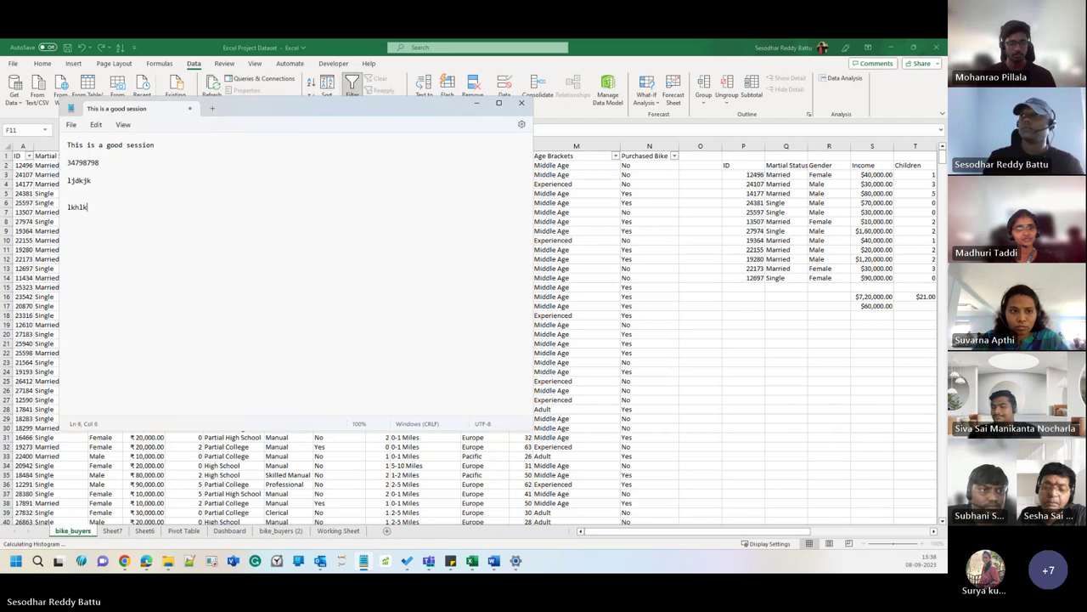
Step: Copy all of the note text into a new Excel worksheet starting at cell A1 and autofit column A
key("ctrl+a")
key("ctrl+c")
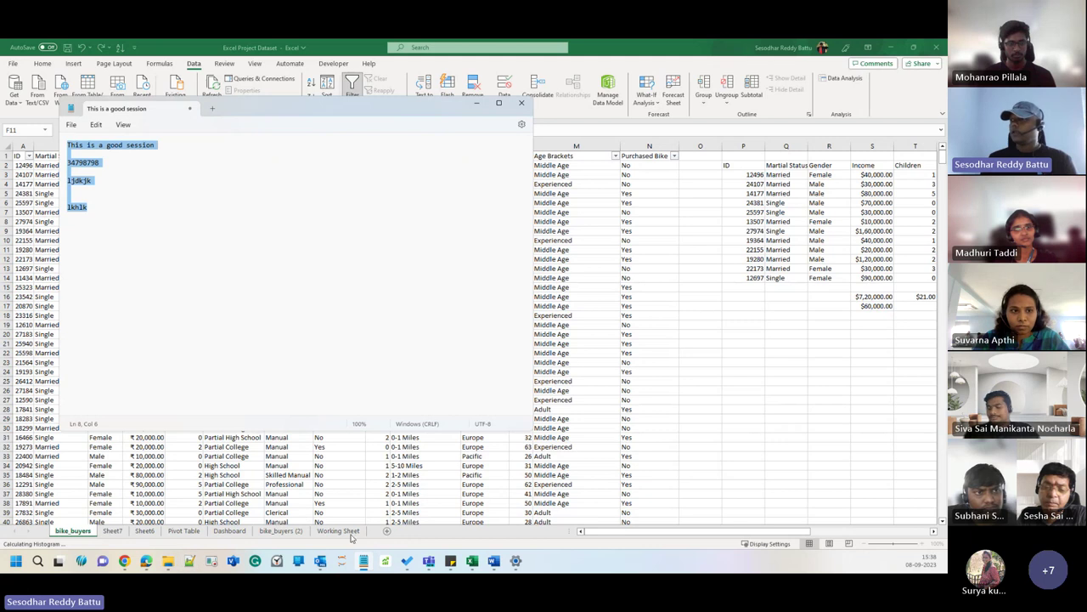
left_click(386, 530)
key("ctrl+v")
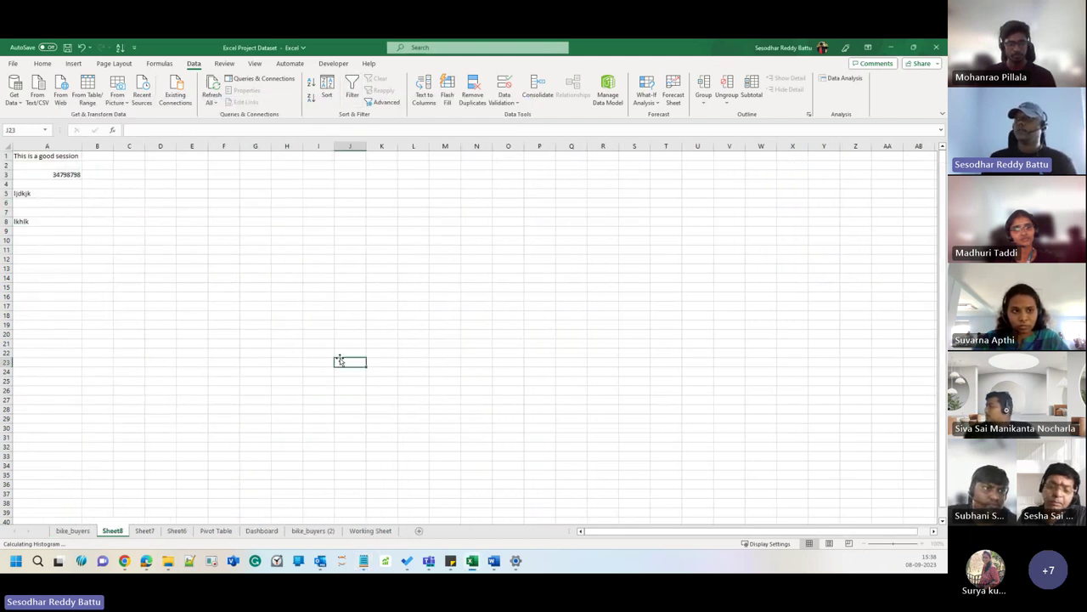
double_click(45, 146)
left_click(350, 362)
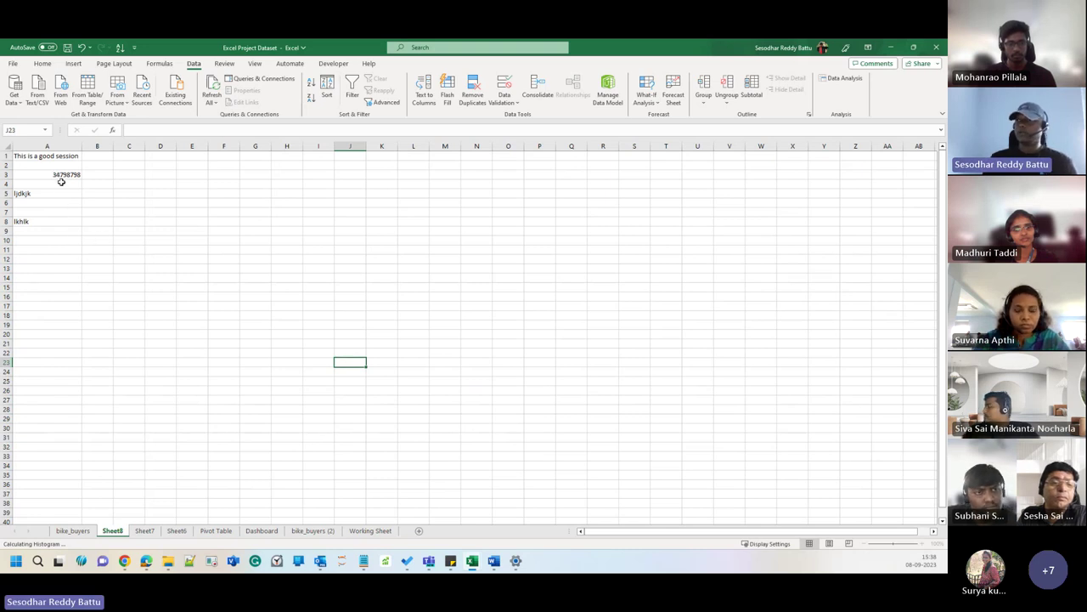
Step: Enter "This", "is" and "a" across cells A10 to C10 and clear the range A10:F16
left_click(48, 243)
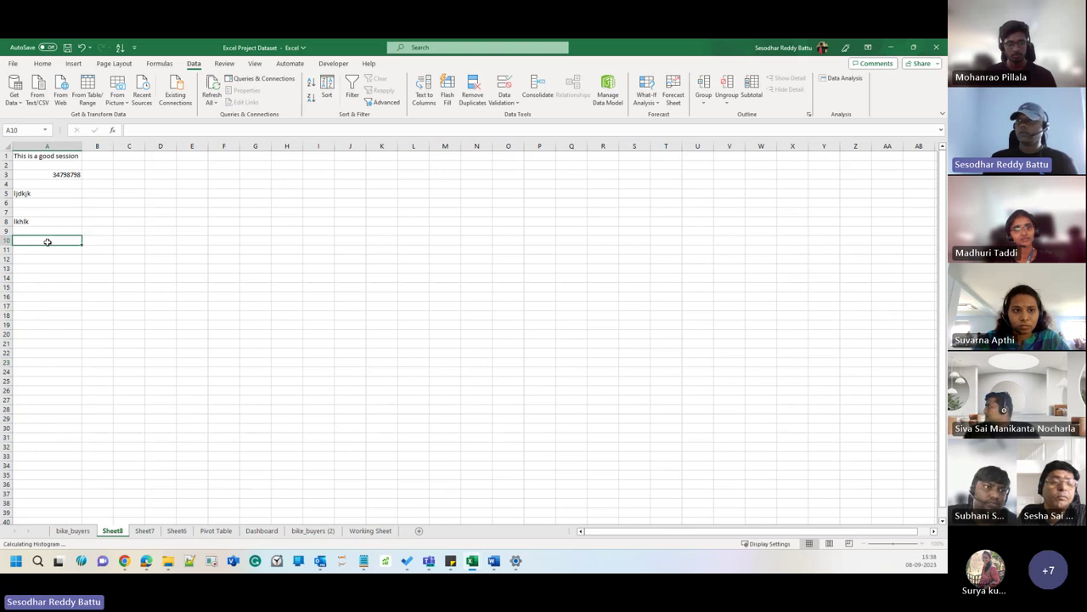
type("T")
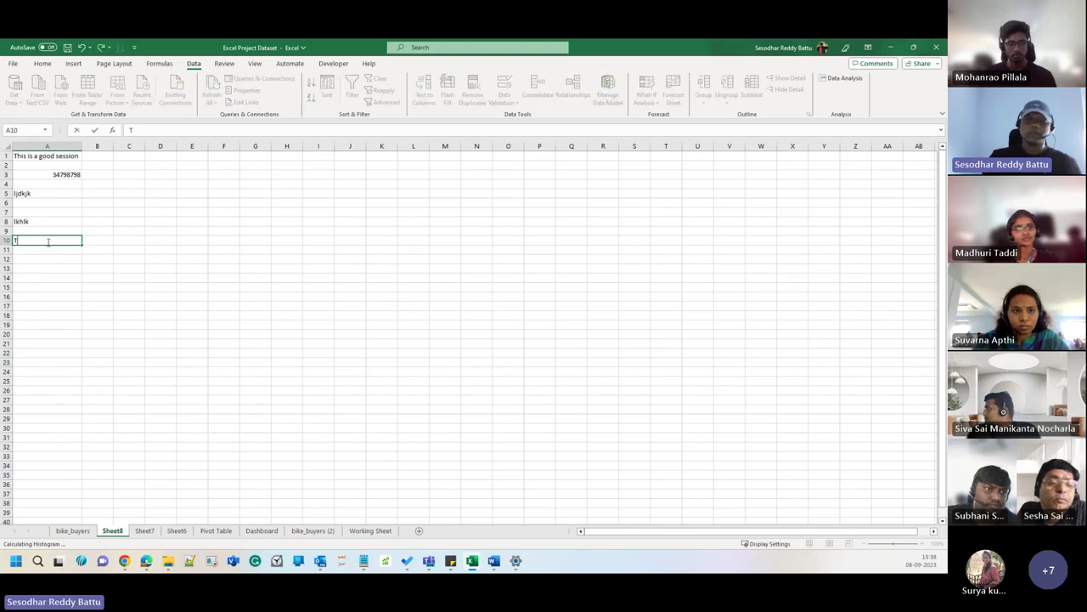
type("his")
key("Tab")
type("is")
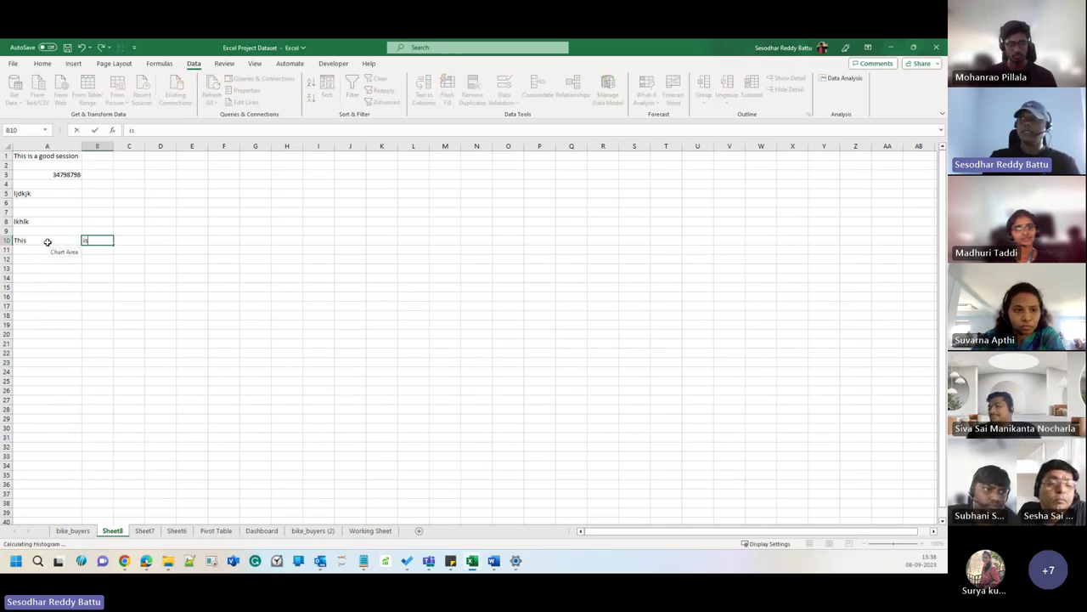
key("Tab")
type("a")
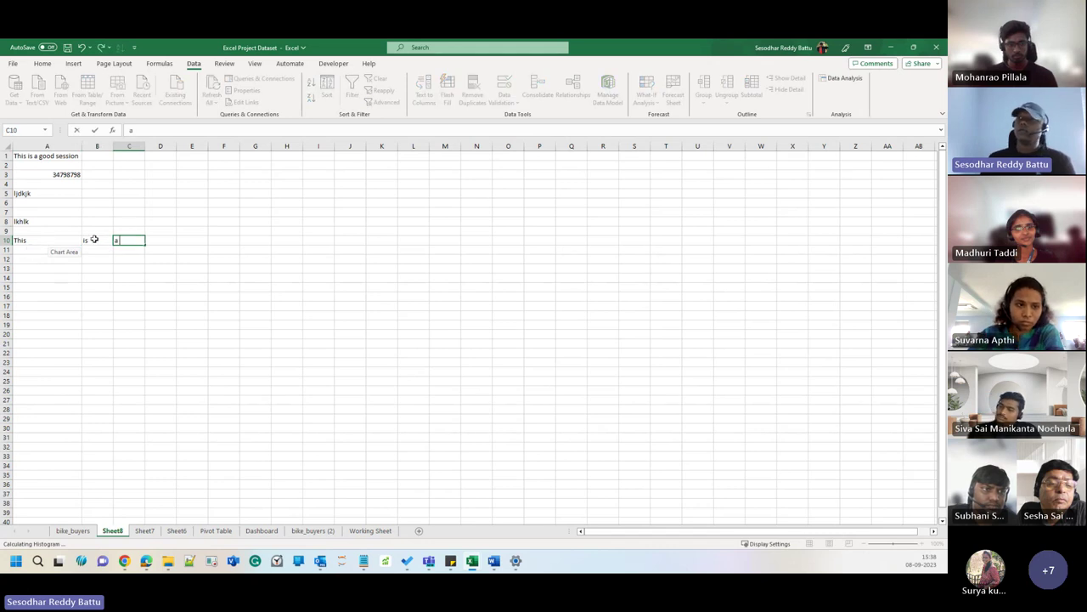
left_click_drag(29, 240, 220, 297)
key("Delete")
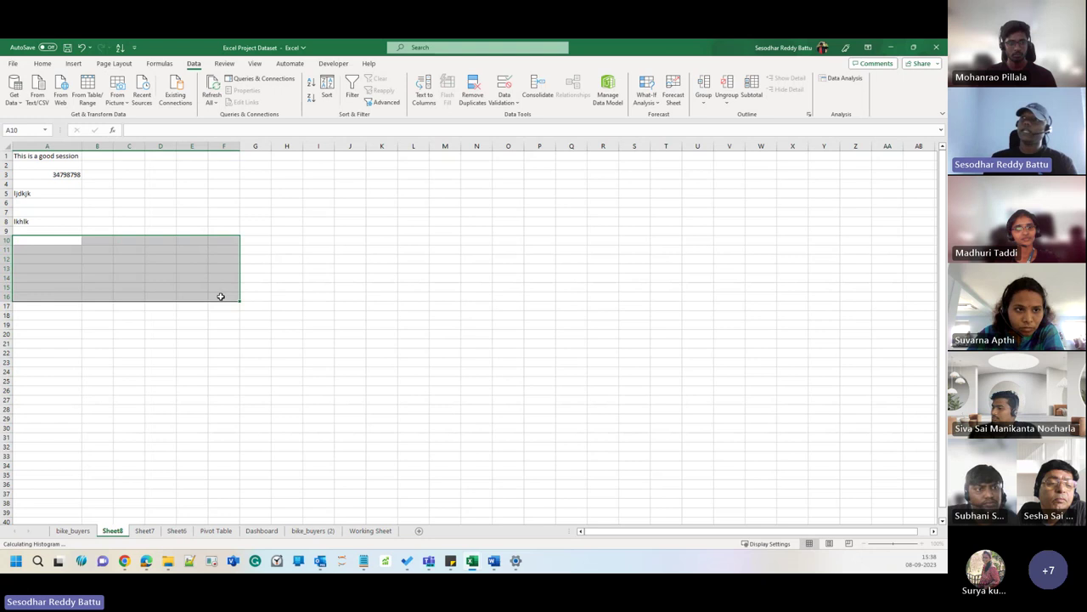
Step: Switch to the Notepad window and close the note without saving it
left_click(193, 167)
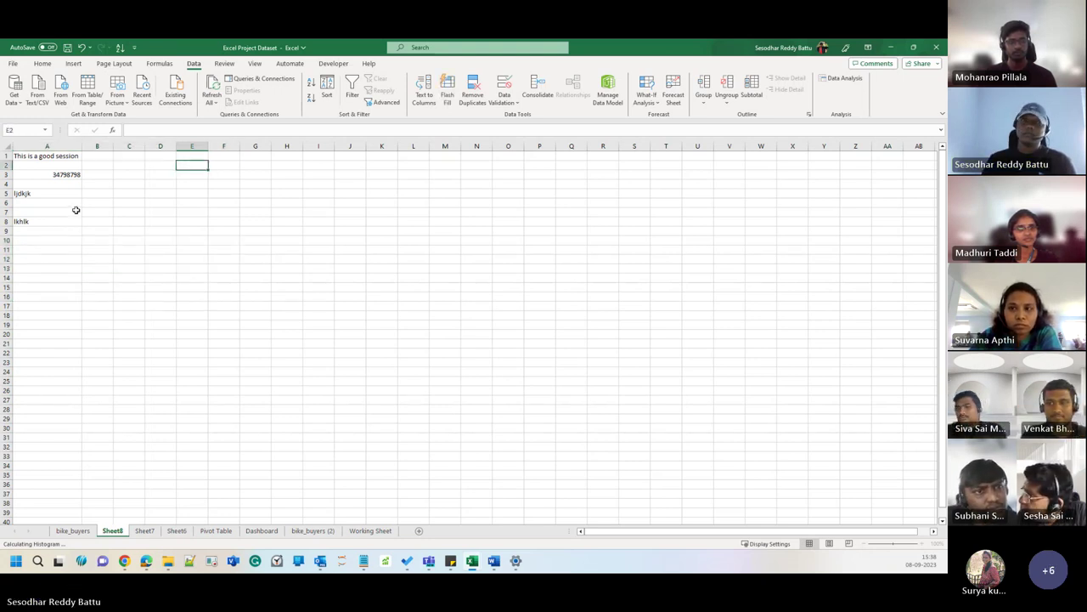
left_click(53, 146)
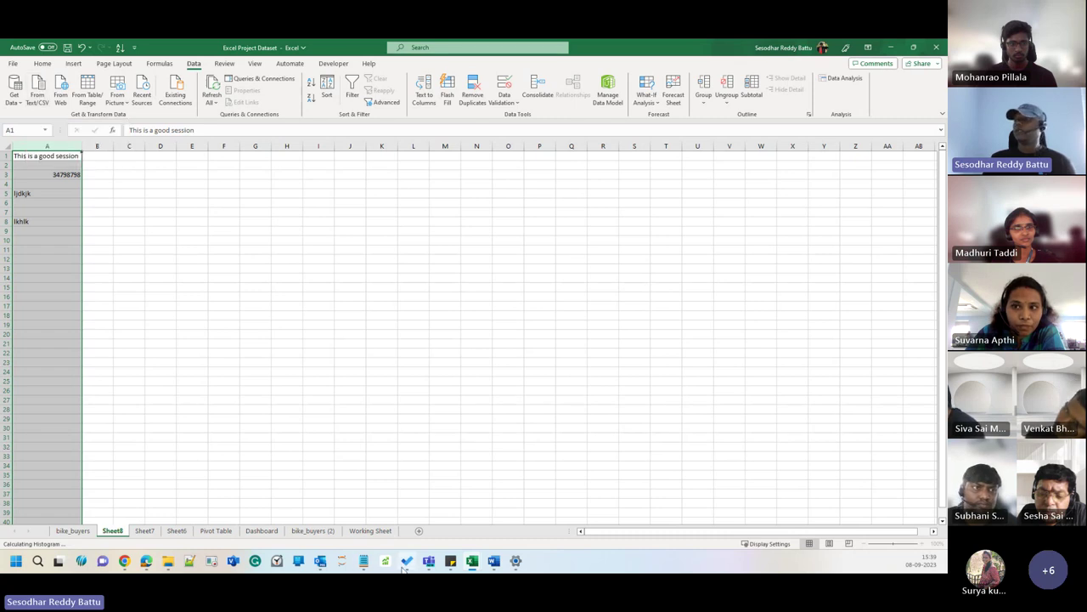
left_click(369, 561)
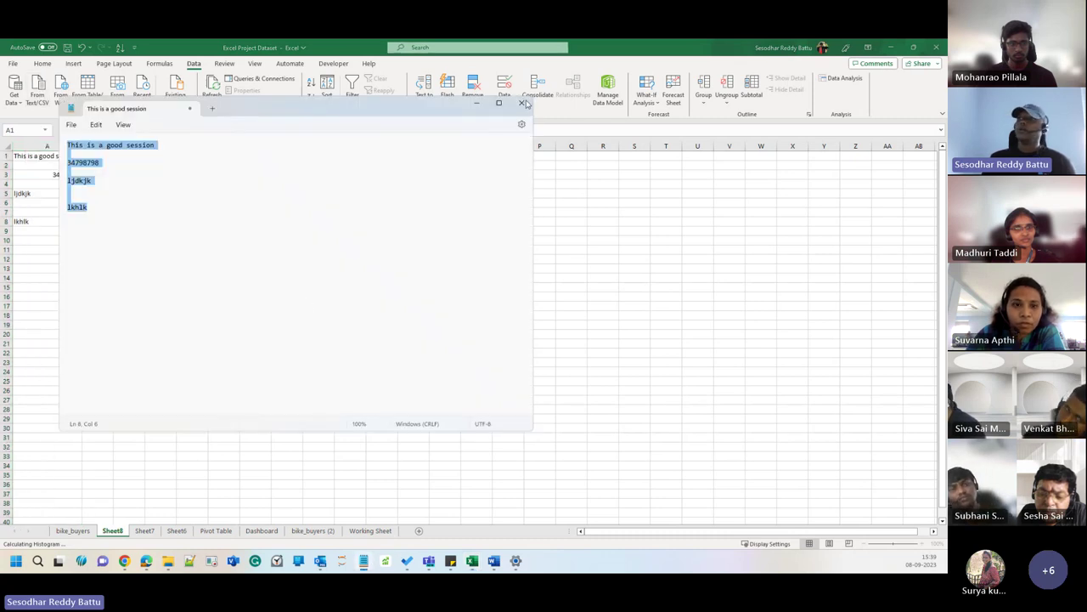
left_click(525, 109)
left_click(293, 290)
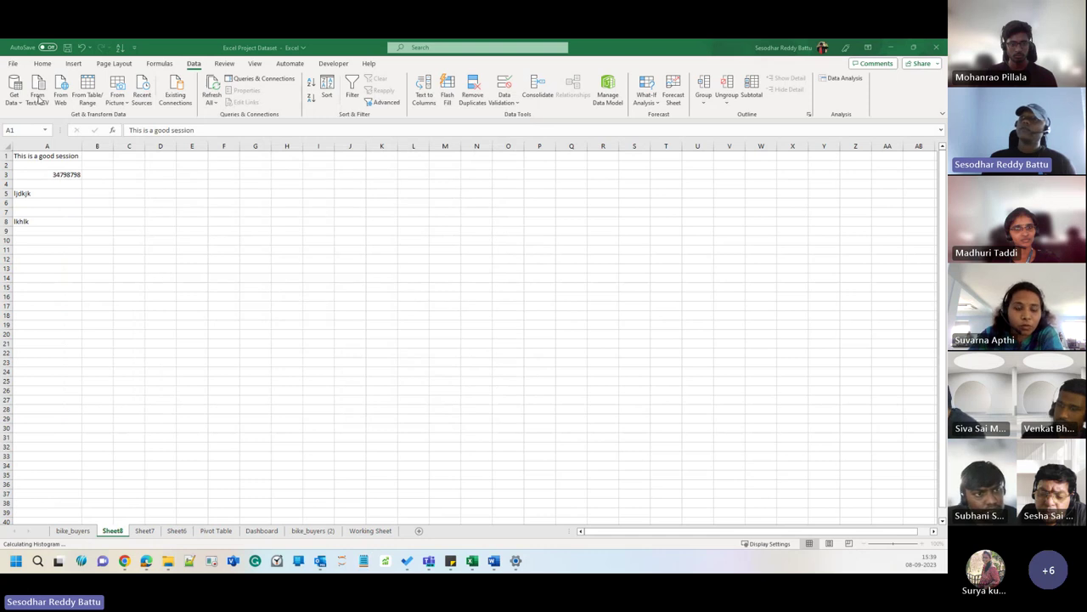
key("ctrl+space")
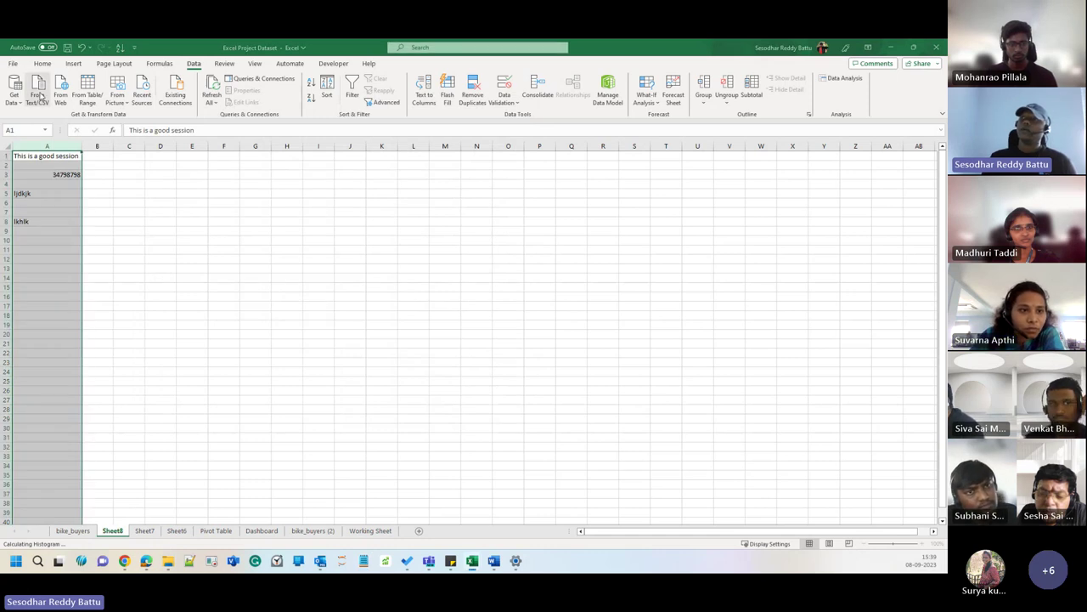
left_click(39, 96)
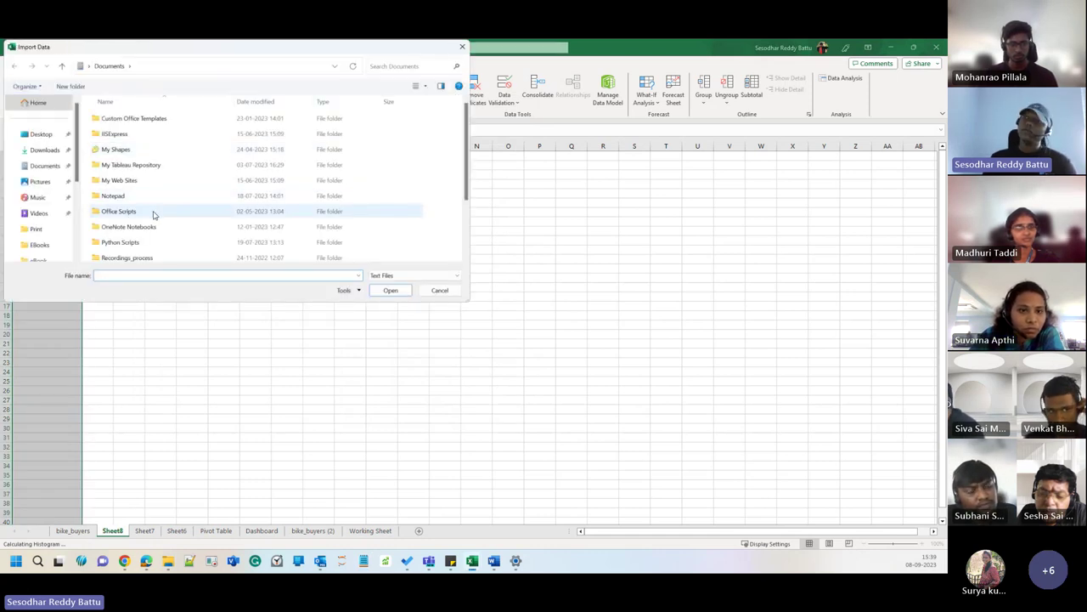
left_click(439, 289)
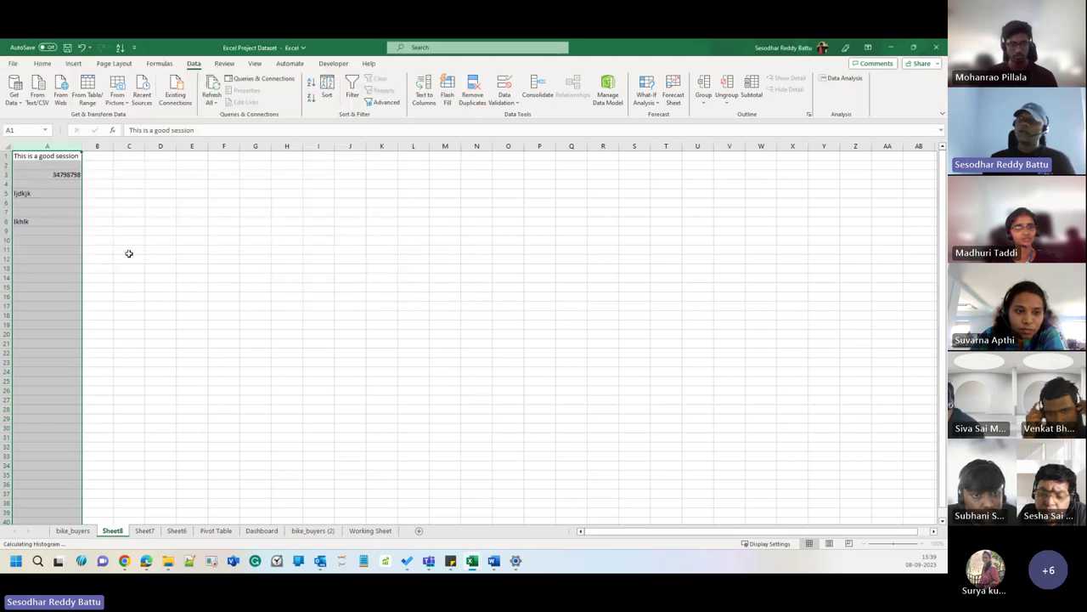
Step: Split the column A text into separate columns with Text to Columns, using Delimited with the Tab and Space delimiters
left_click(73, 202)
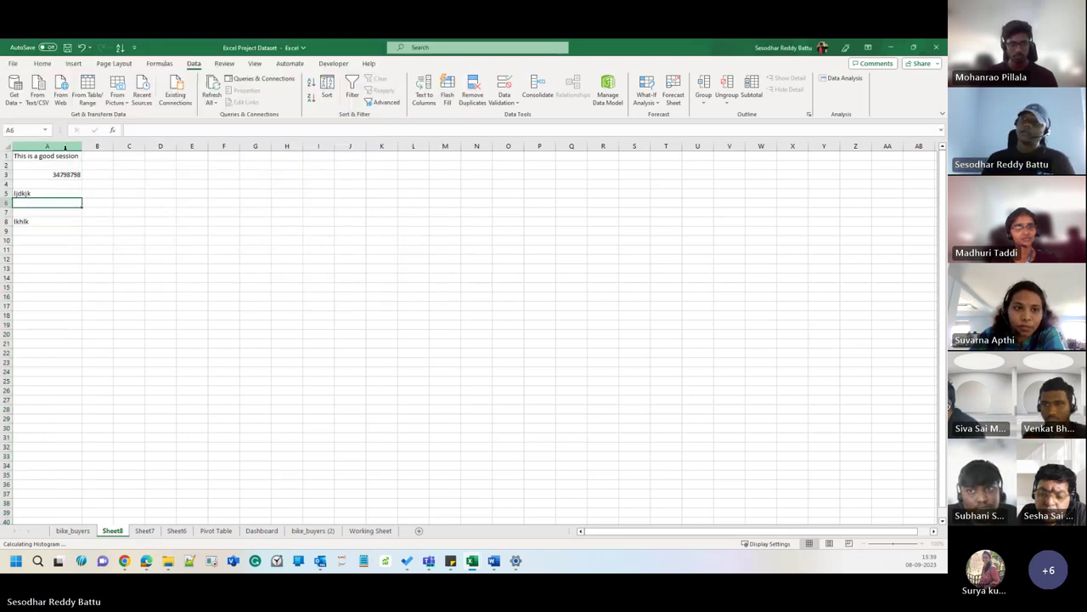
left_click(66, 151)
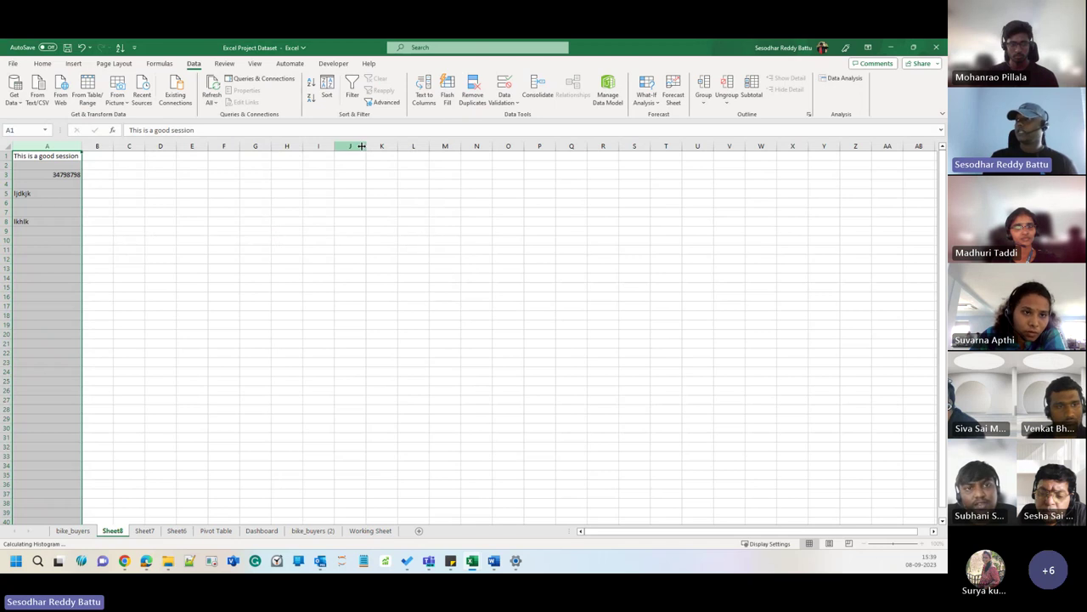
left_click(423, 94)
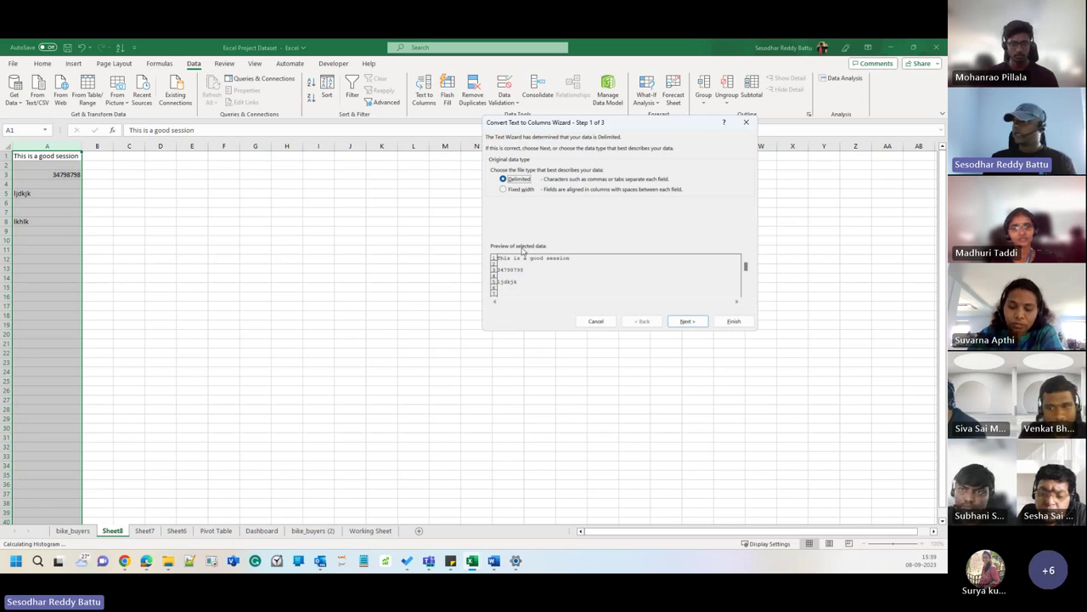
left_click(507, 193)
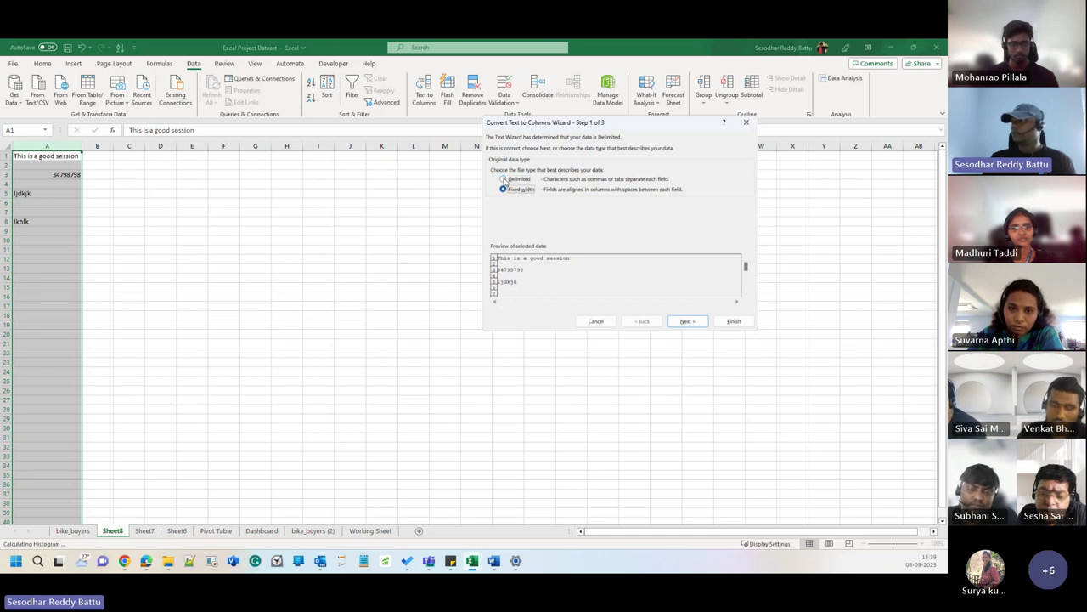
left_click(503, 179)
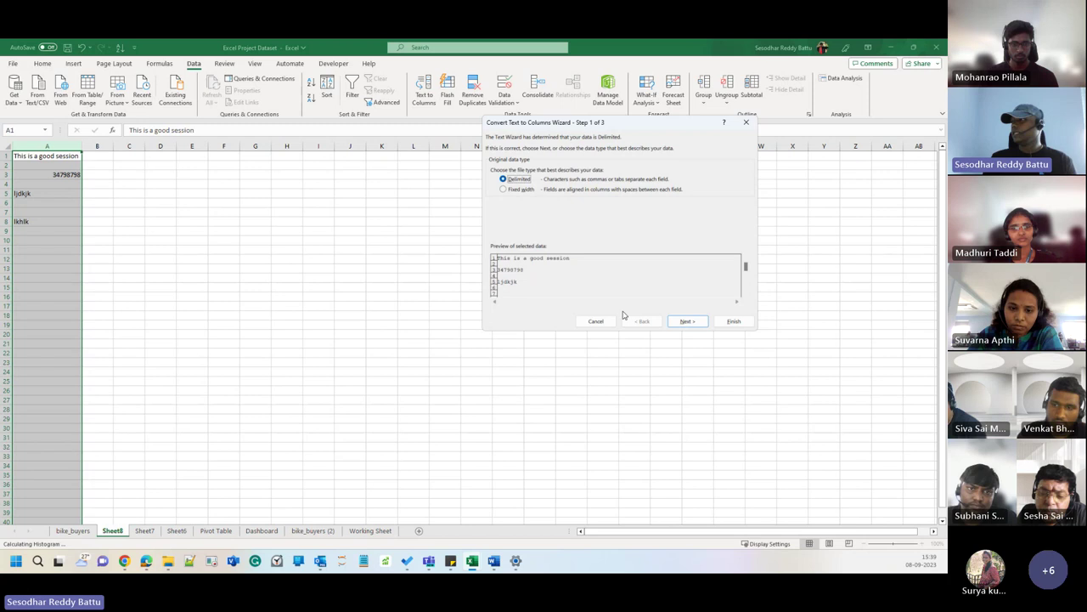
left_click(693, 324)
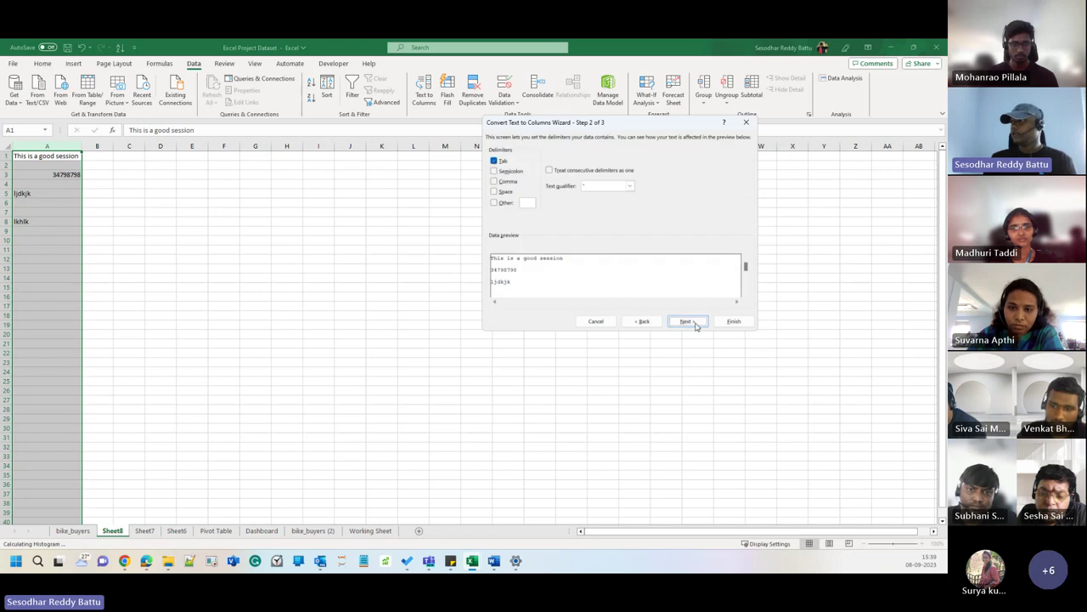
left_click(496, 192)
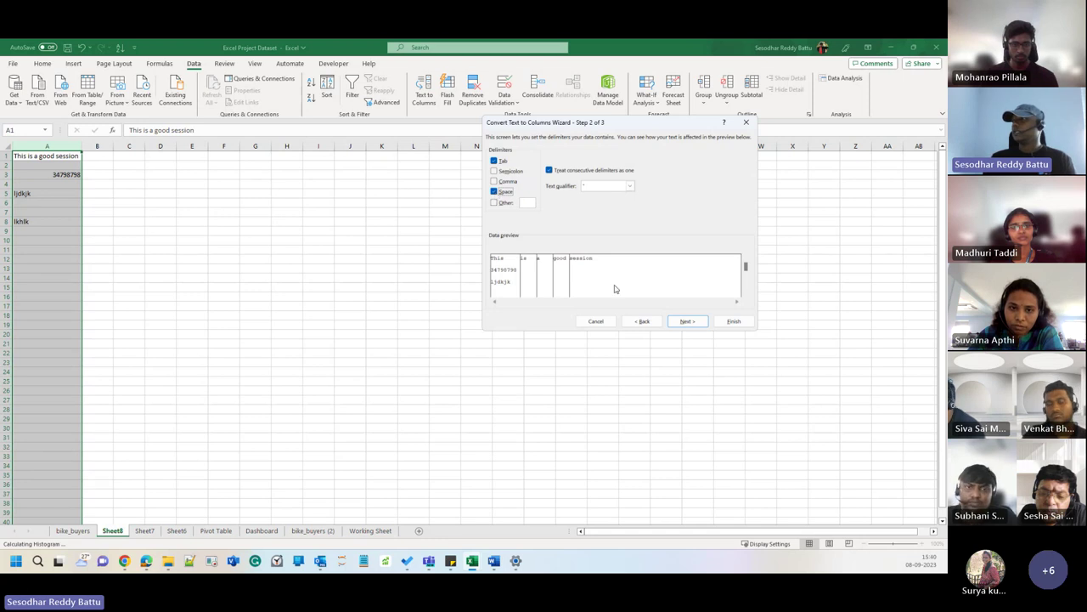
left_click(685, 321)
left_click(731, 321)
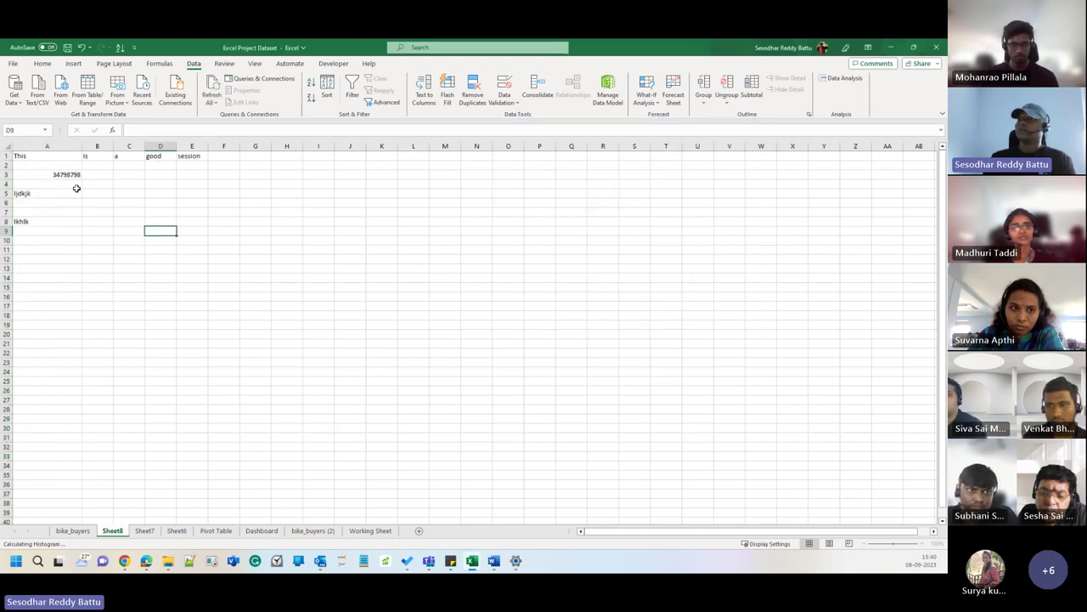
Step: Try to run Text to Columns on the multi-column range A1:I21
left_click_drag(47, 157, 297, 296)
left_click(255, 371)
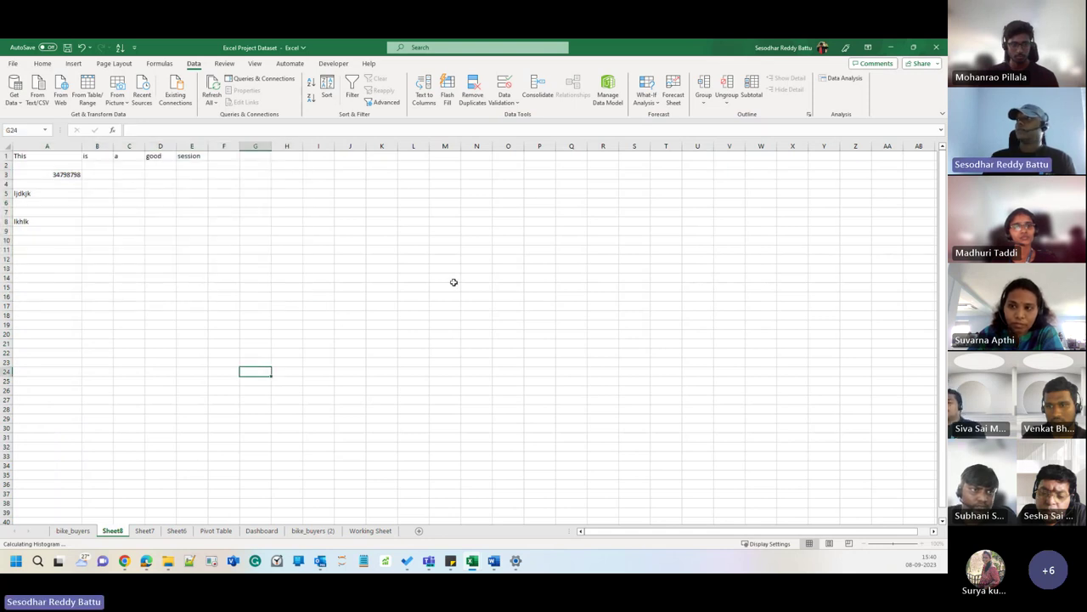
left_click(426, 100)
left_click(477, 326)
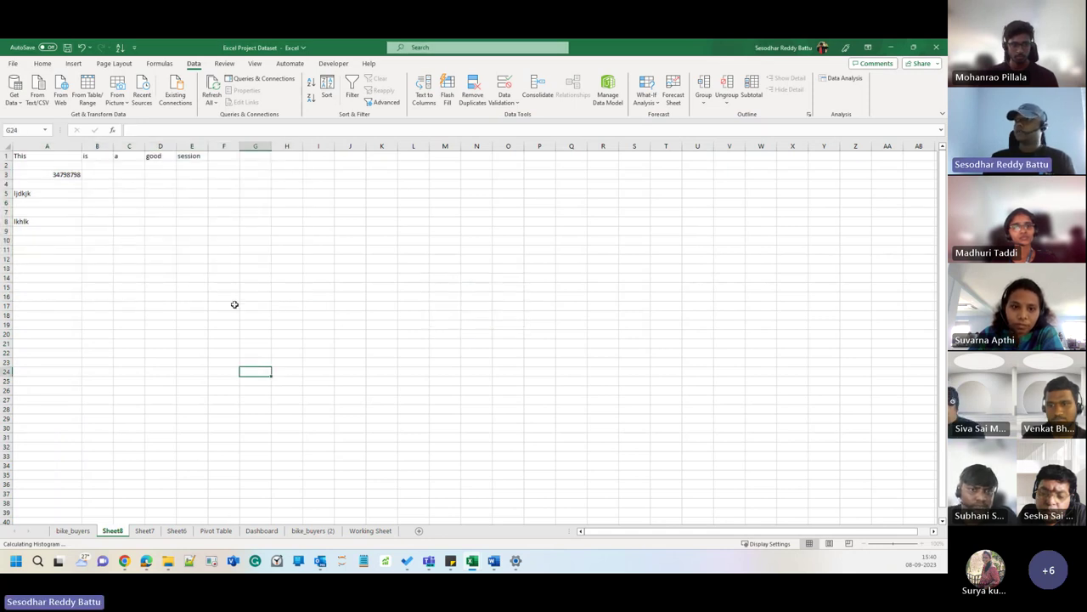
left_click_drag(34, 156, 297, 339)
left_click(423, 93)
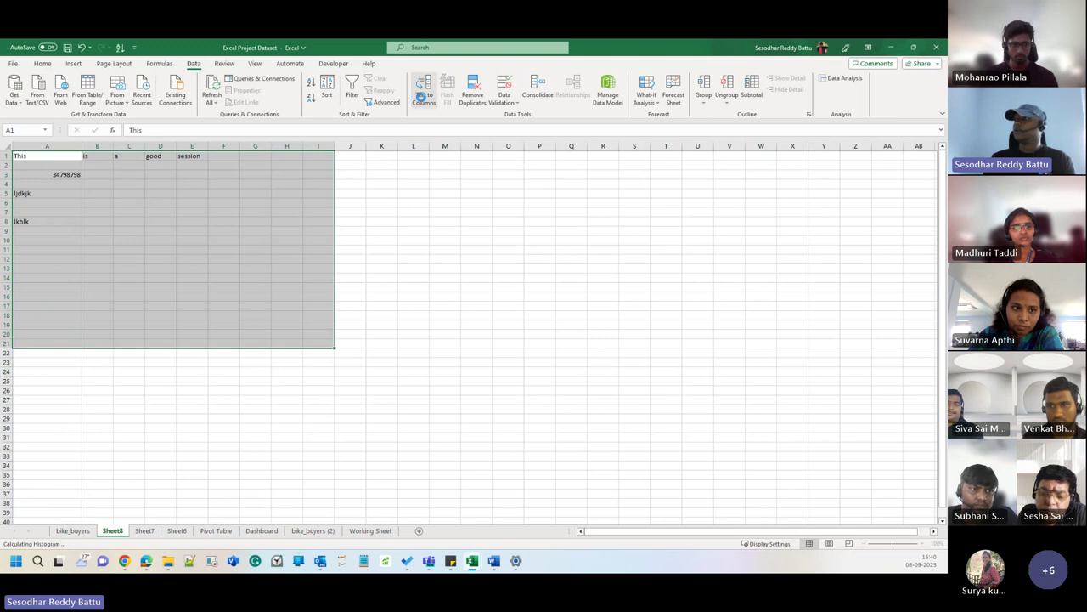
left_click(479, 323)
left_click(91, 256)
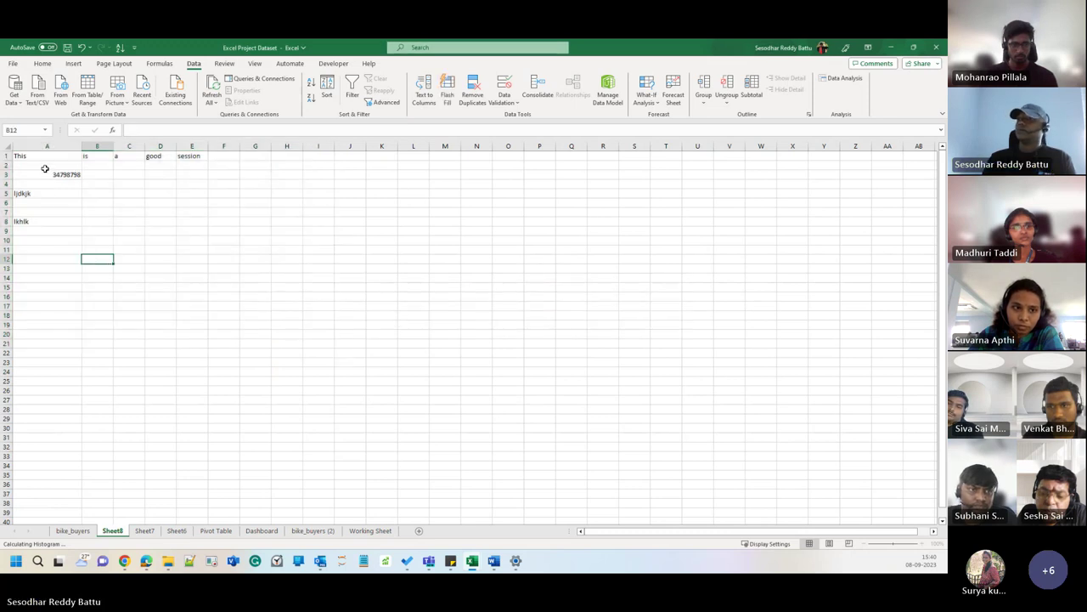
Step: Undo the Text to Columns split so the whole sentence is back in cell A1
left_click(87, 232)
key("ctrl+z")
left_click(128, 202)
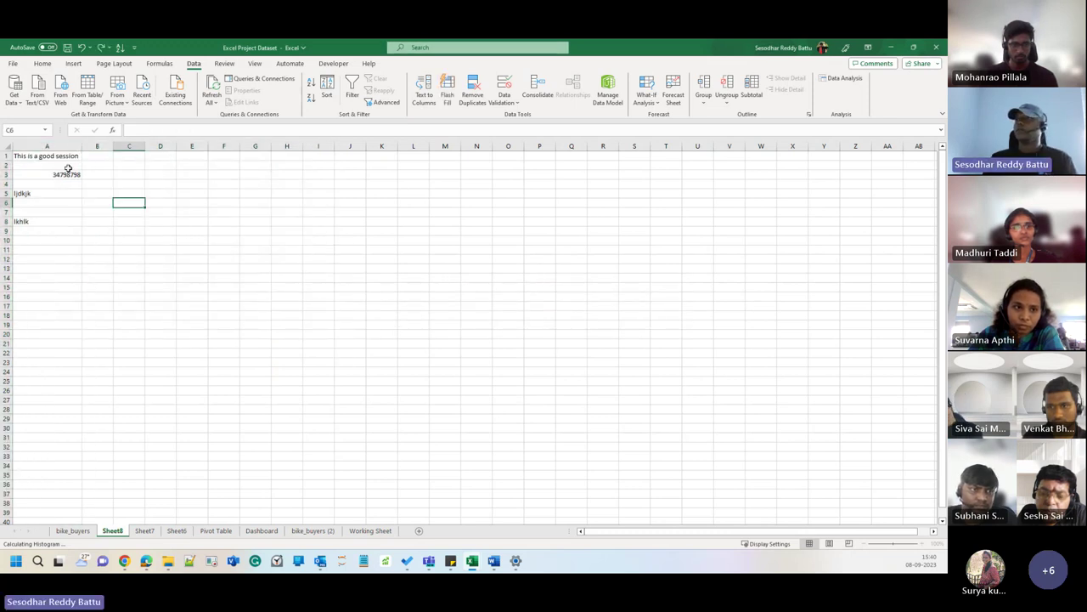
Step: Convert column A with Text to Columns, using Fixed width without column breaks and the Text data format
left_click(47, 146)
left_click(423, 93)
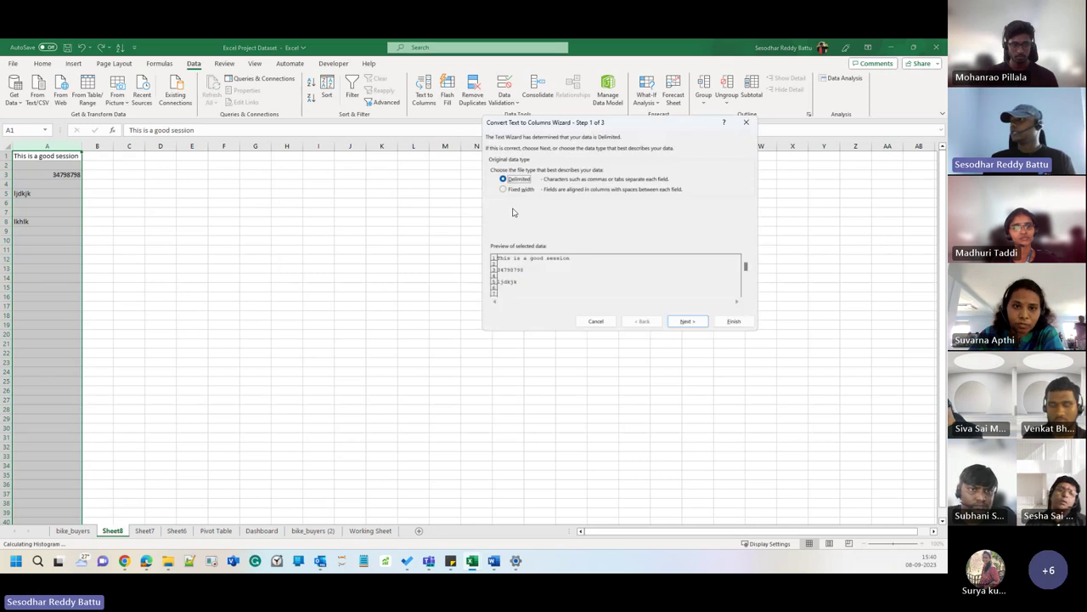
left_click(514, 189)
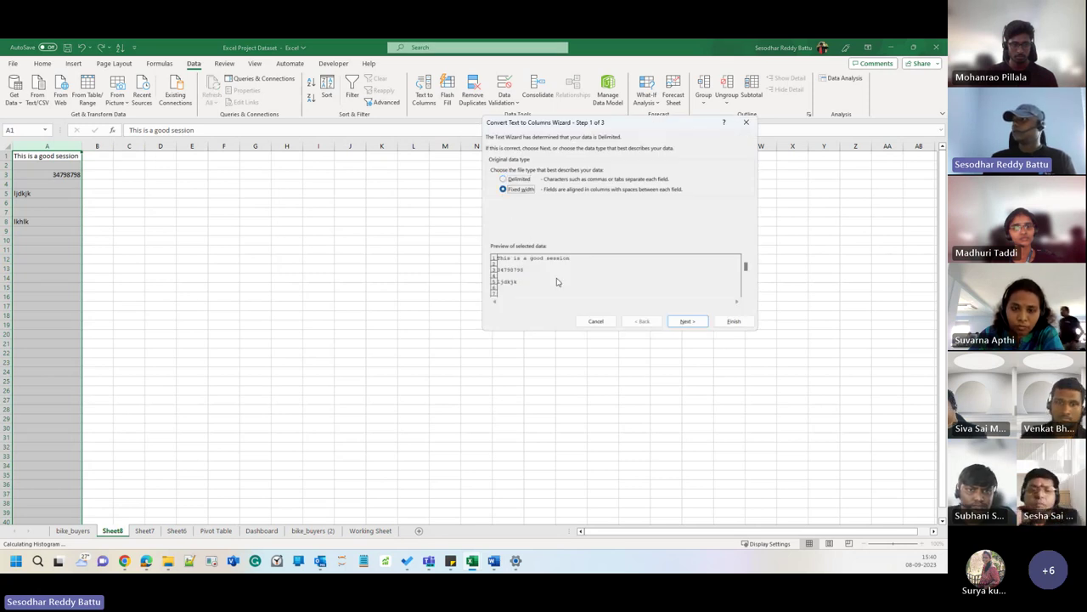
left_click(687, 322)
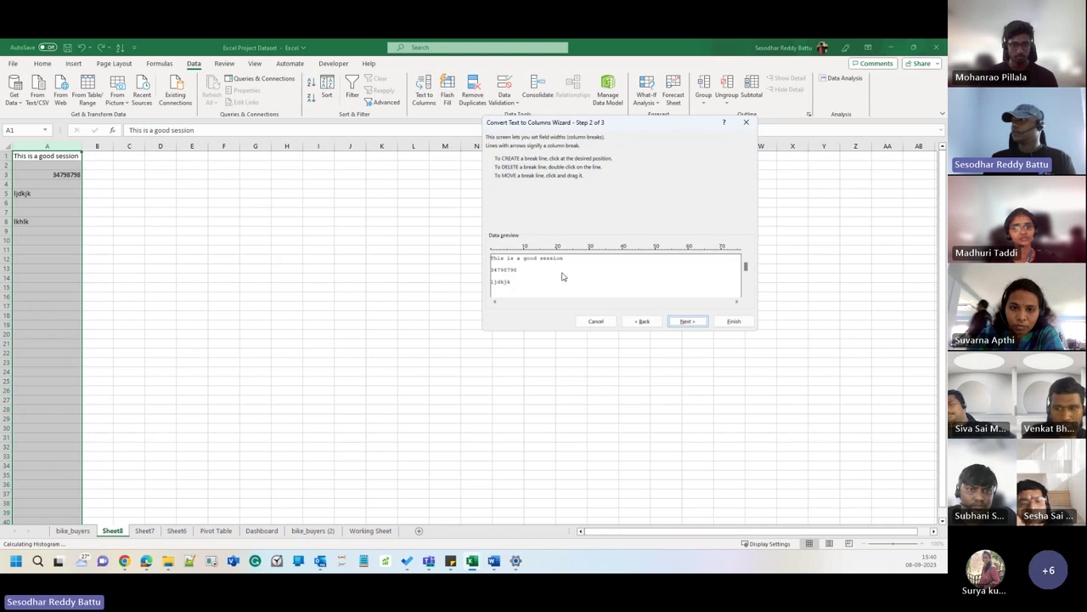
left_click(687, 321)
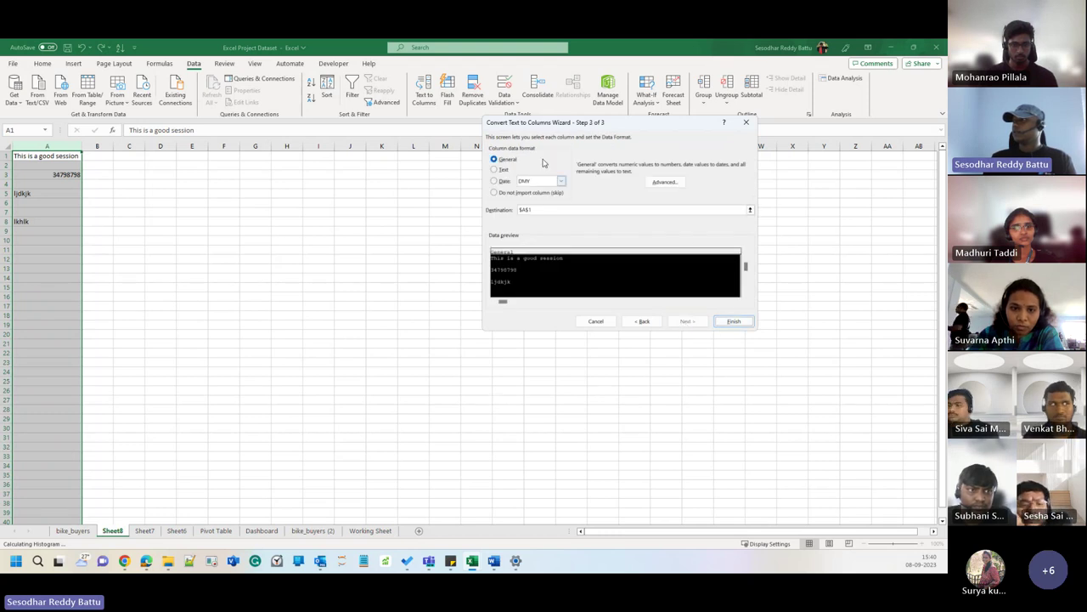
left_click(495, 169)
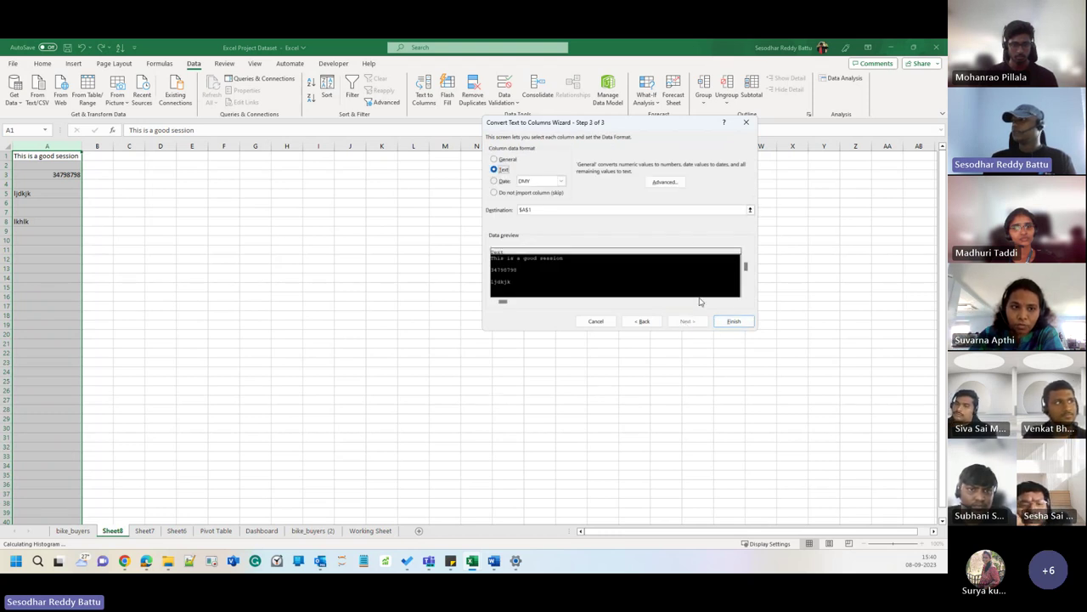
left_click(733, 321)
left_click(192, 240)
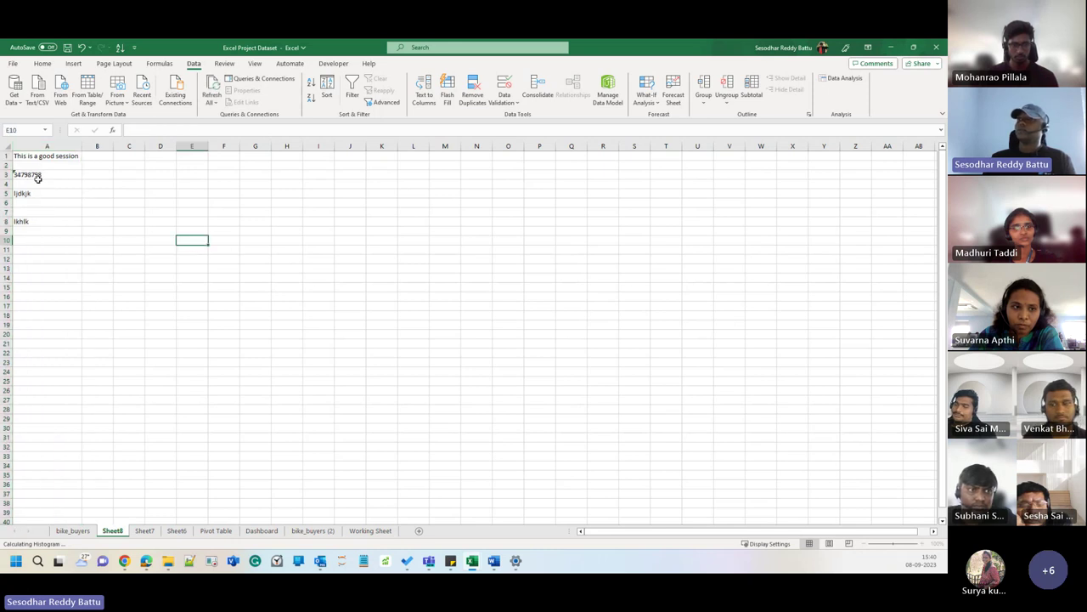
left_click(75, 174)
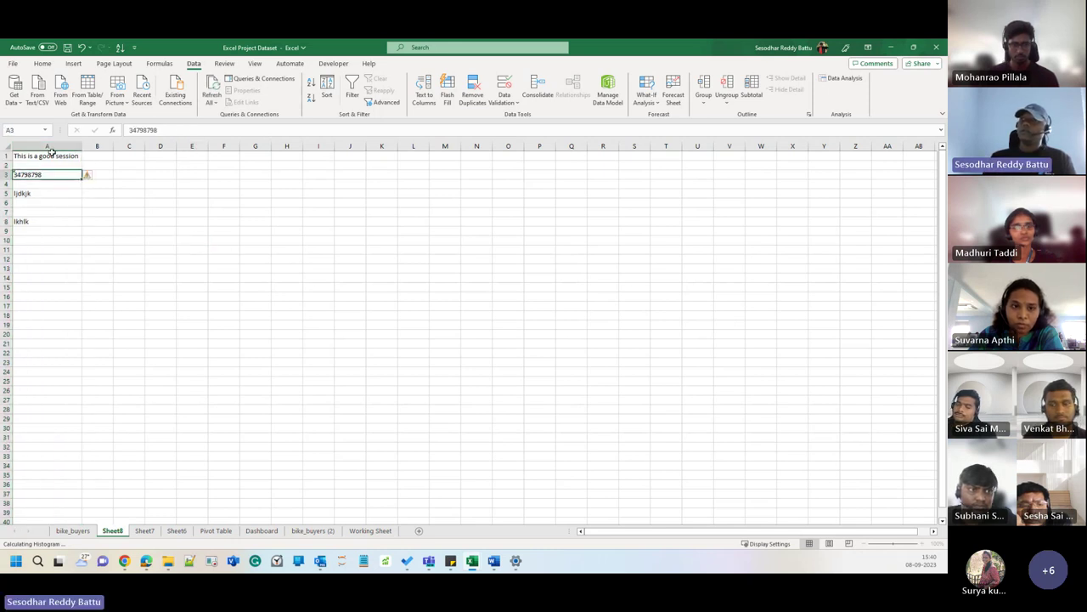
left_click_drag(51, 153, 48, 306)
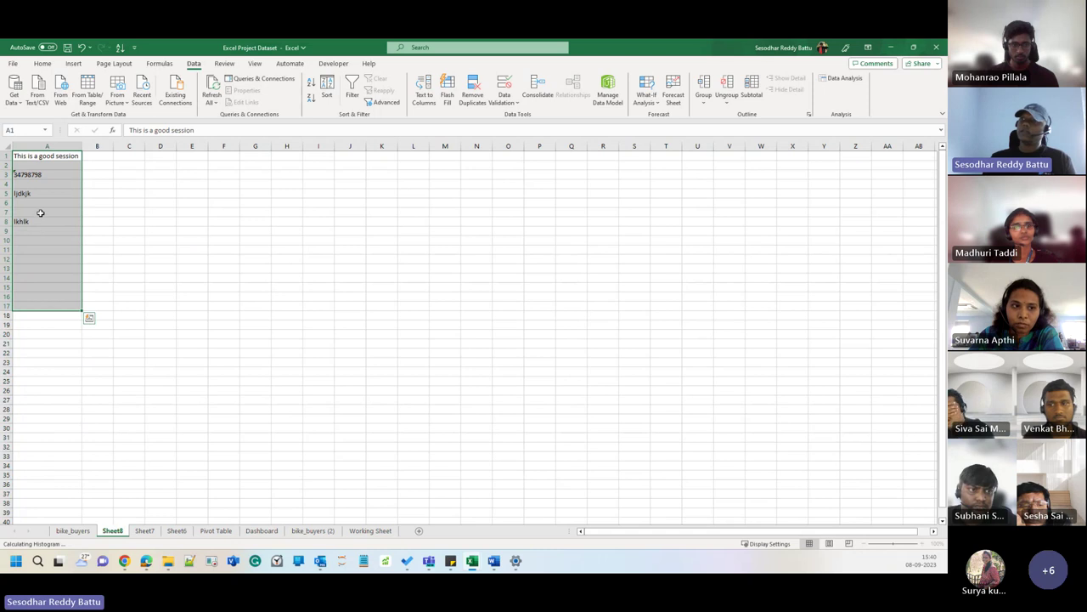
left_click_drag(41, 156, 51, 293)
left_click(74, 231)
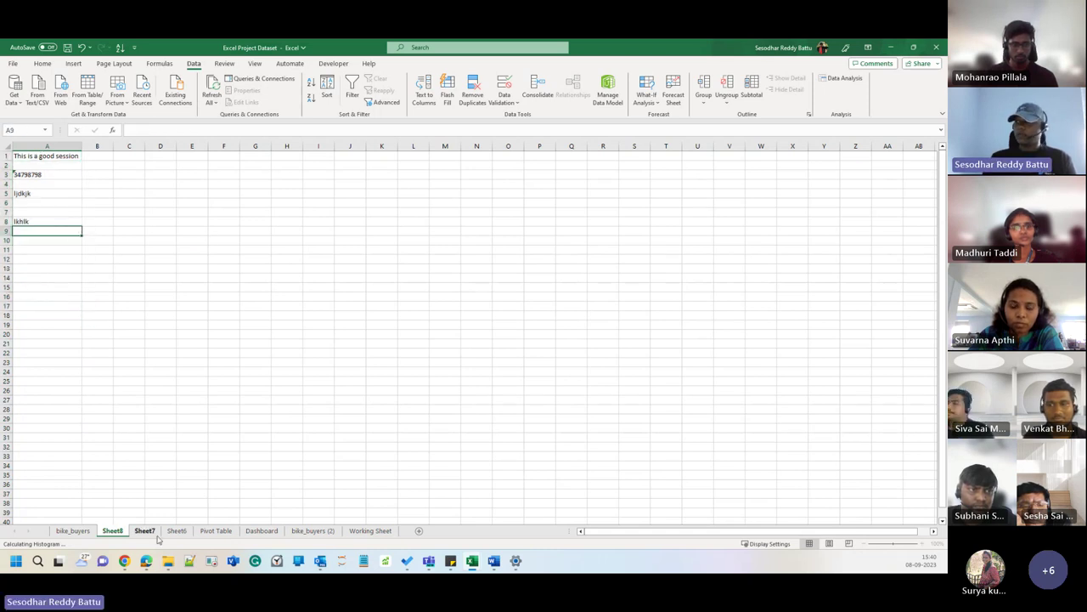
Step: Select the Income column on the bike_buyers sheet and look over the Conditional Formatting options
left_click(73, 531)
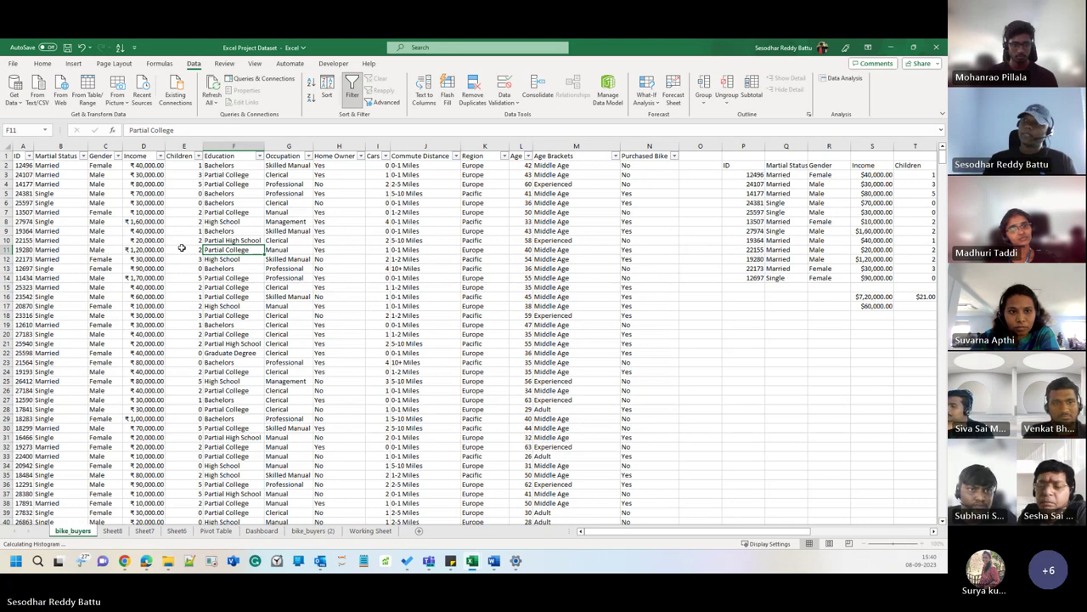
left_click(141, 146)
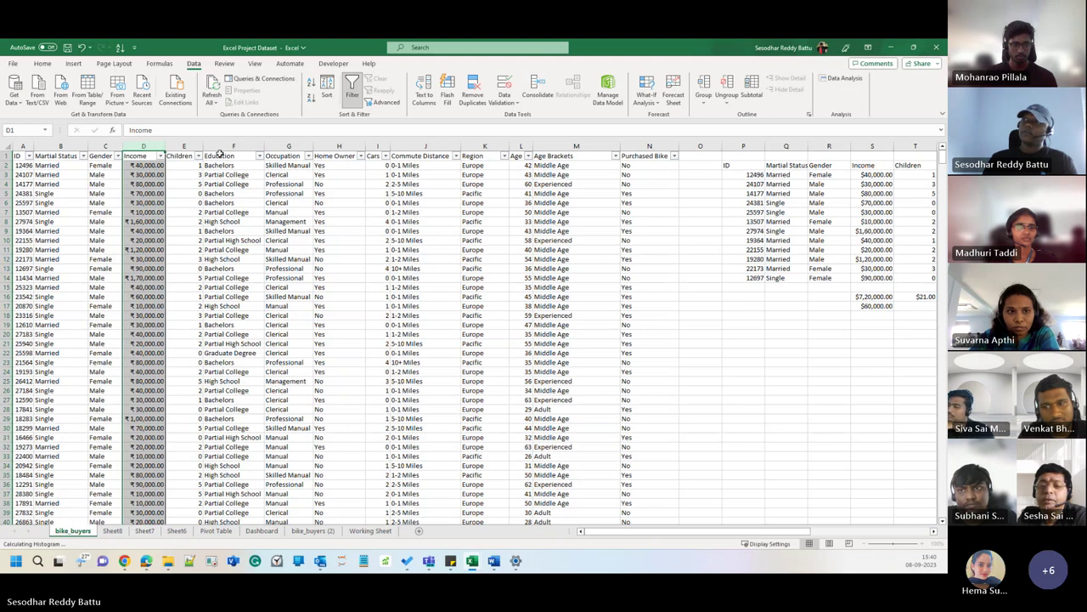
left_click(42, 64)
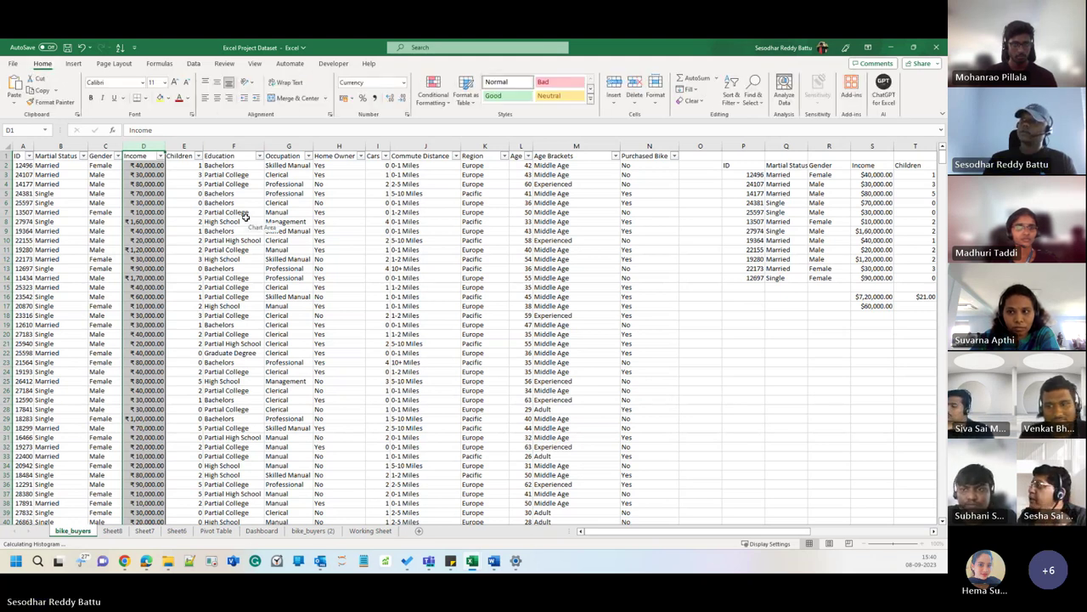
left_click(440, 99)
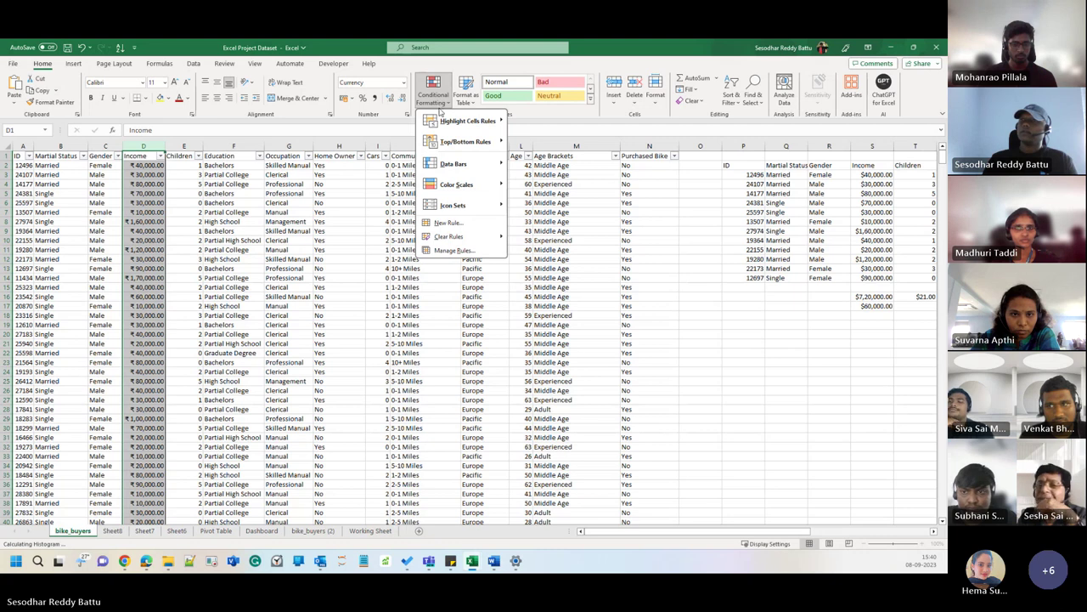
key("Escape")
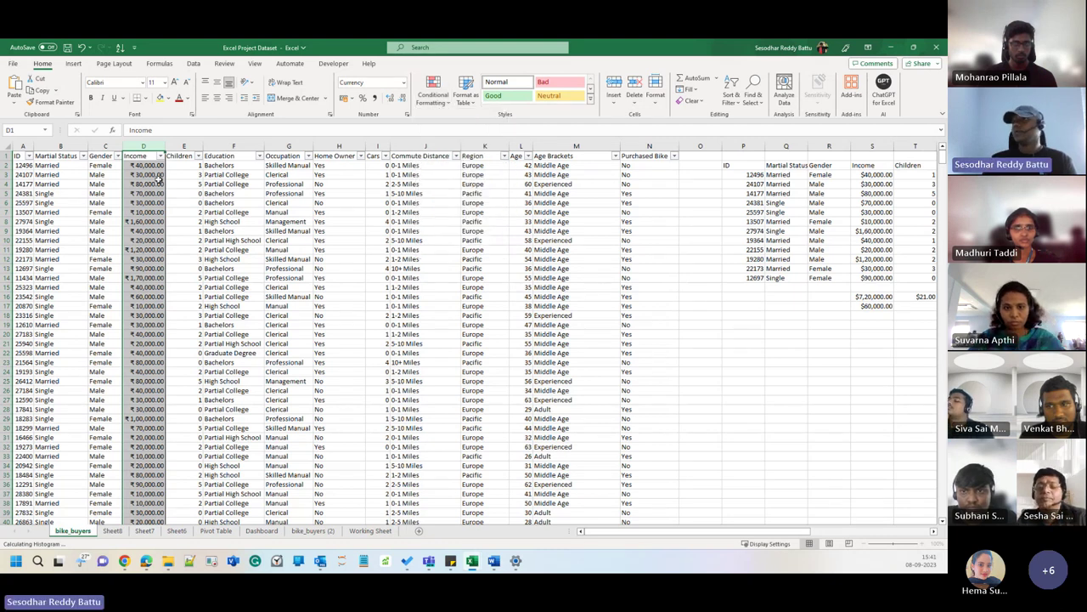
left_click(157, 175)
left_click(143, 146)
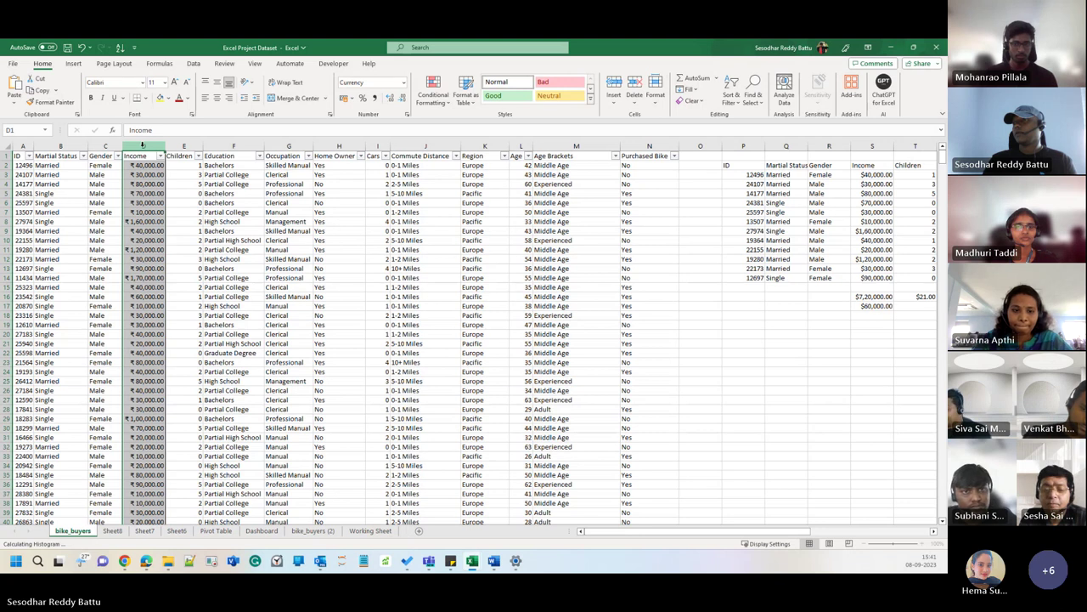
left_click(194, 63)
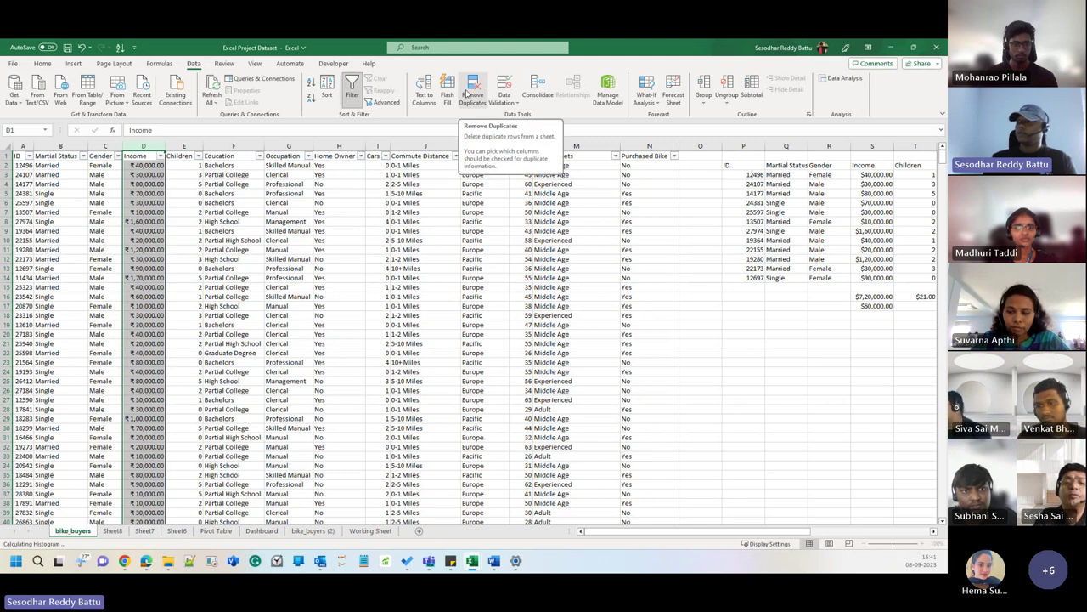
left_click(493, 454)
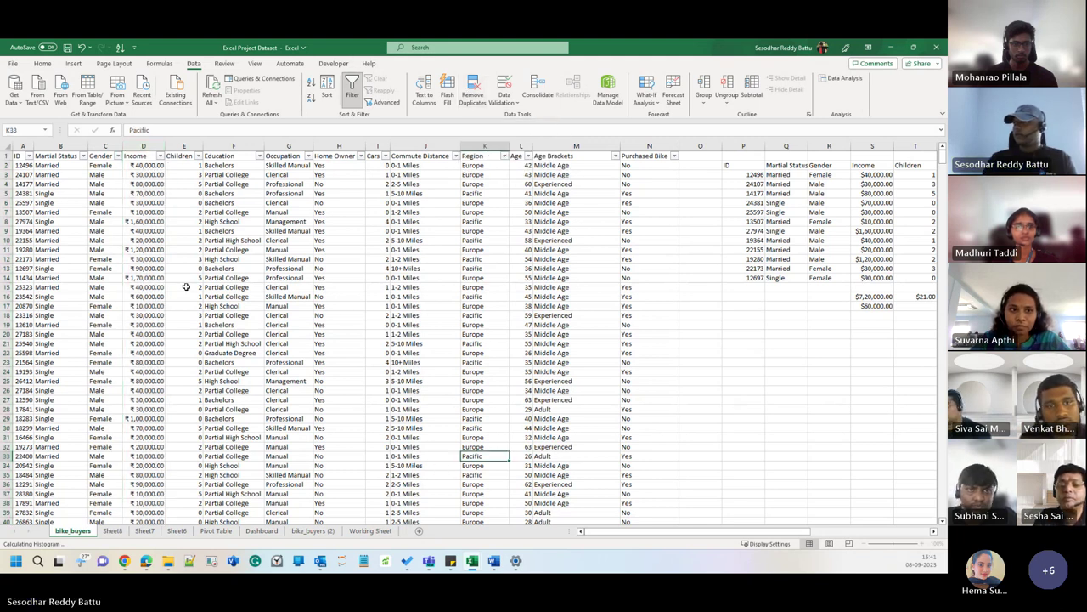
left_click(153, 156)
key("ctrl+space")
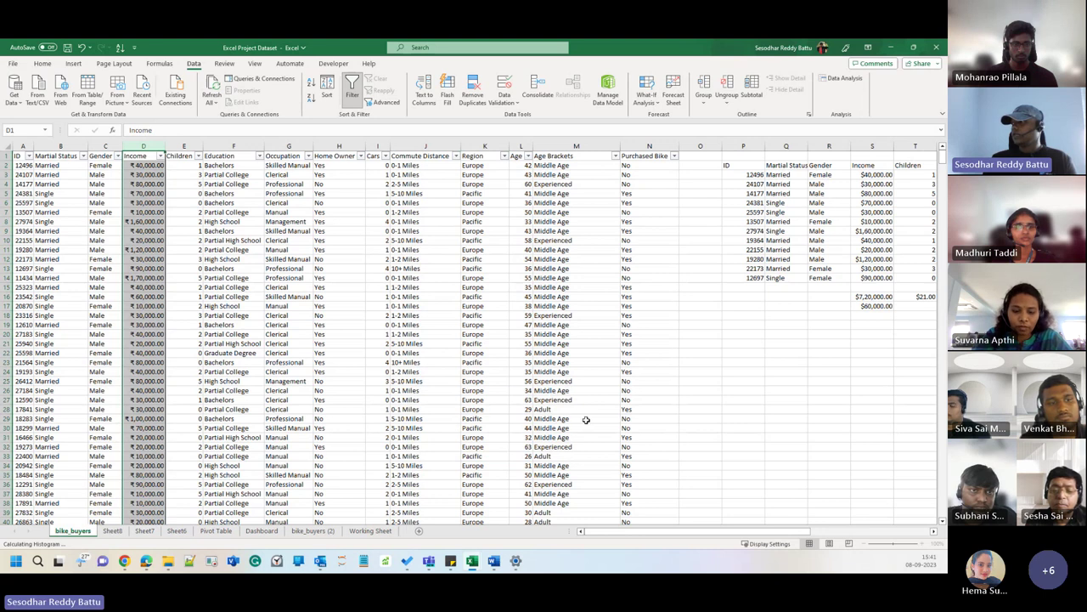
left_click(775, 545)
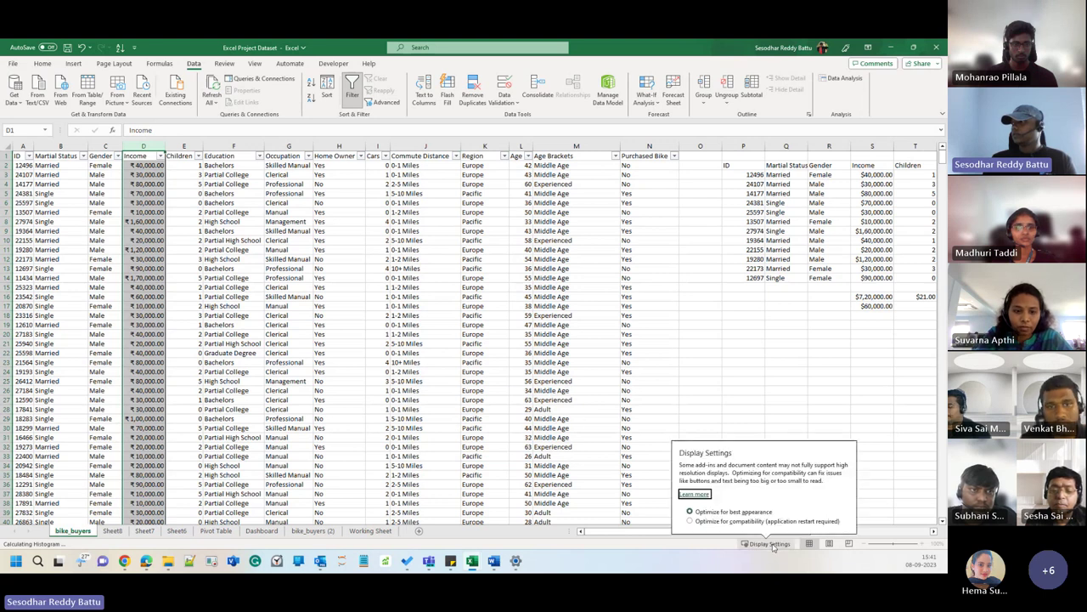
left_click(684, 521)
left_click(477, 322)
left_click(340, 351)
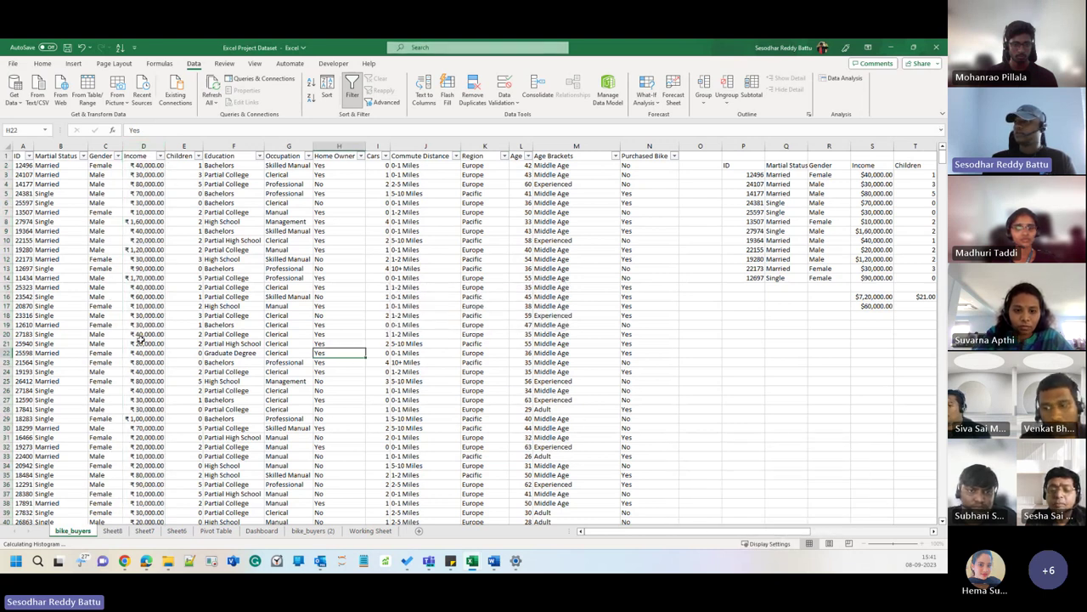
left_click(99, 148)
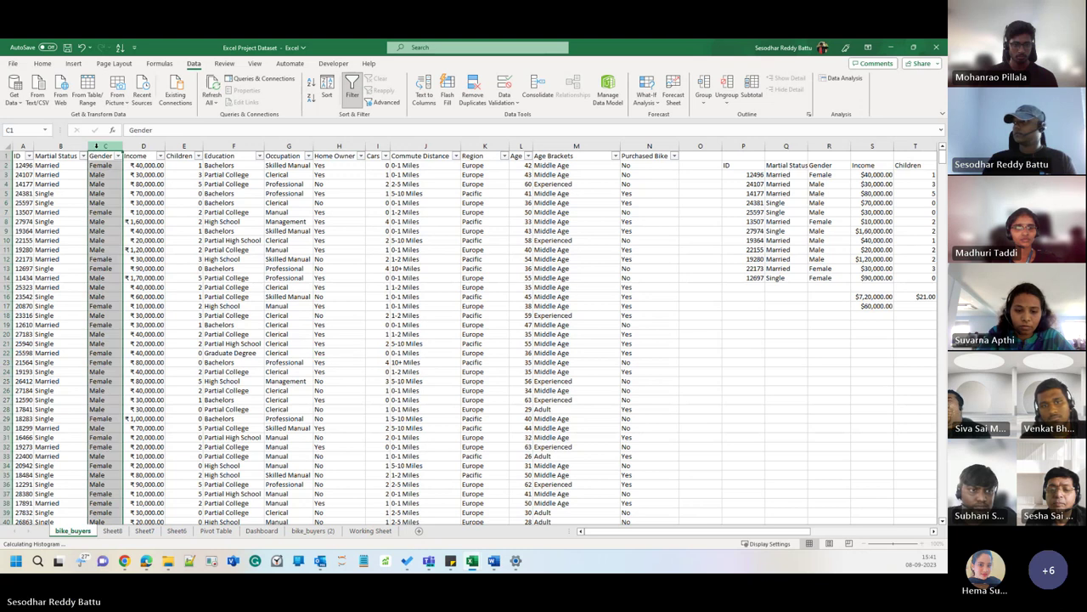
left_click(141, 148)
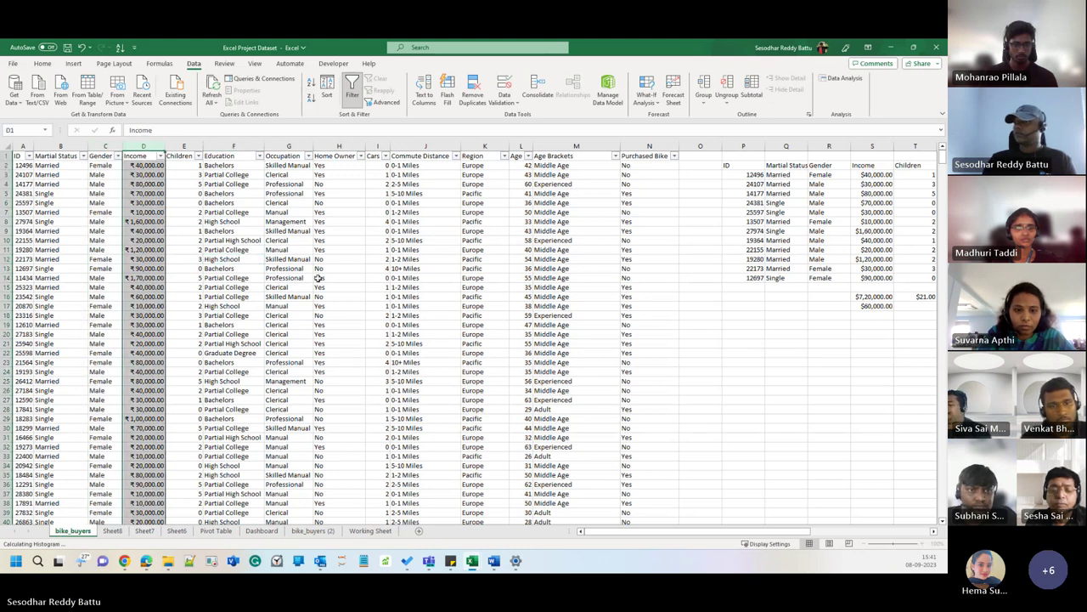
scroll(239, 308, "down", 4)
left_click(425, 324)
scroll(781, 282, "up", 4)
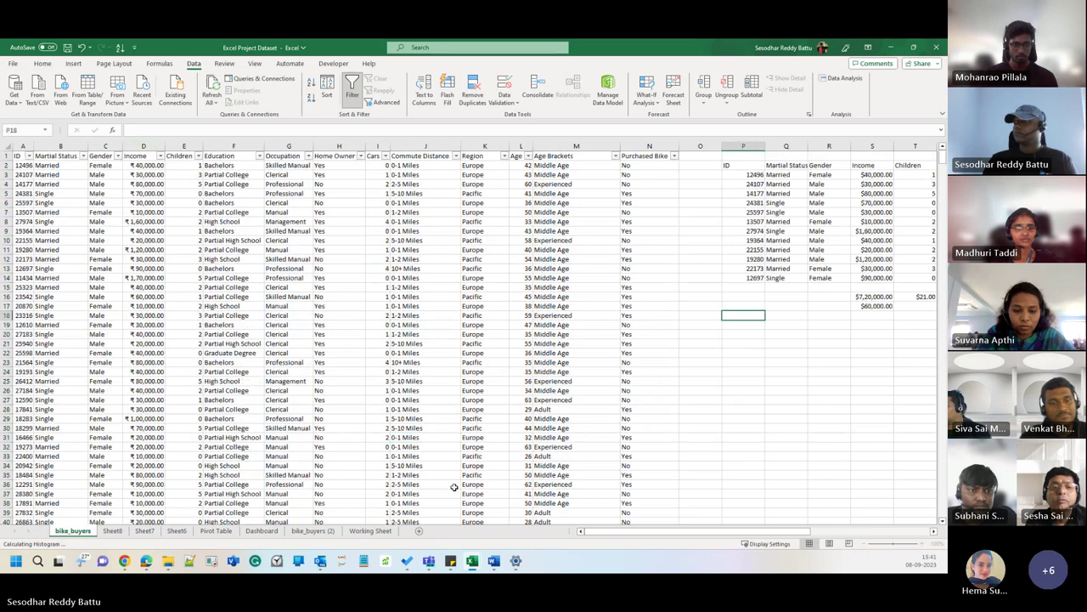
Step: On the bike_buyers (2) sheet, start Remove Duplicates from the Income column and expand the selection to the whole table
left_click(313, 530)
left_click_drag(161, 325, 161, 306)
left_click(162, 146)
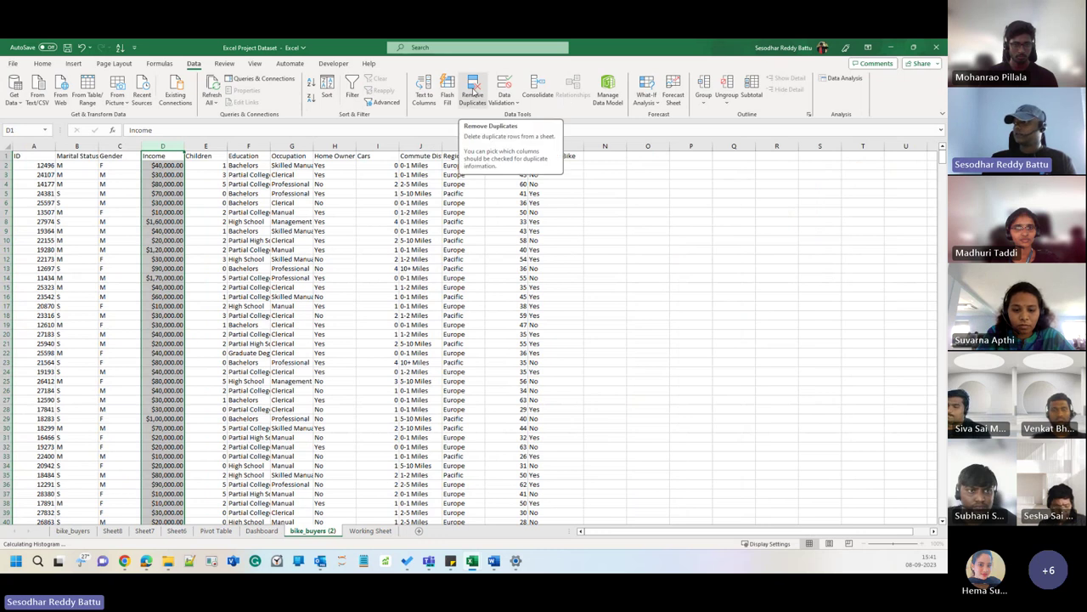
left_click(473, 91)
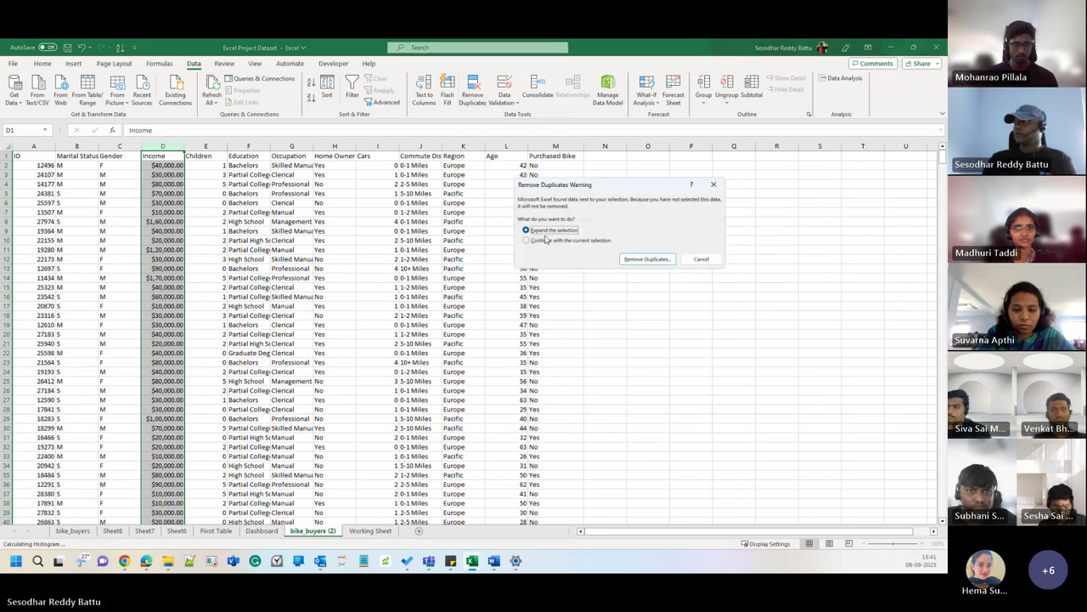
left_click(658, 260)
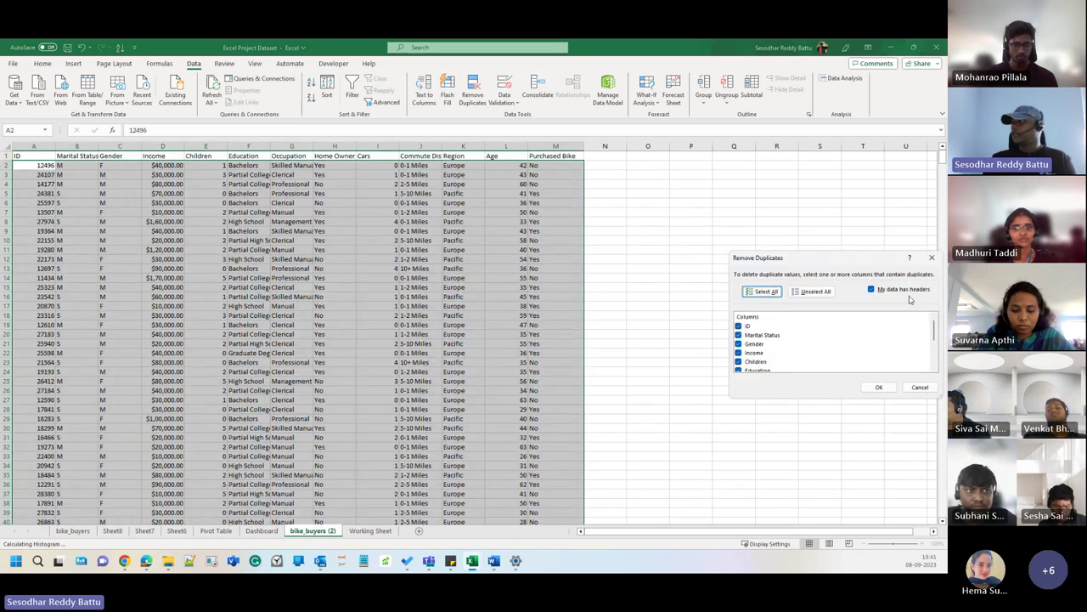
Step: Remove duplicate rows by comparing only the Income column, with every other column excluded from the check
left_click(738, 327)
left_click(738, 335)
left_click(739, 344)
scroll(752, 365, "down", 3)
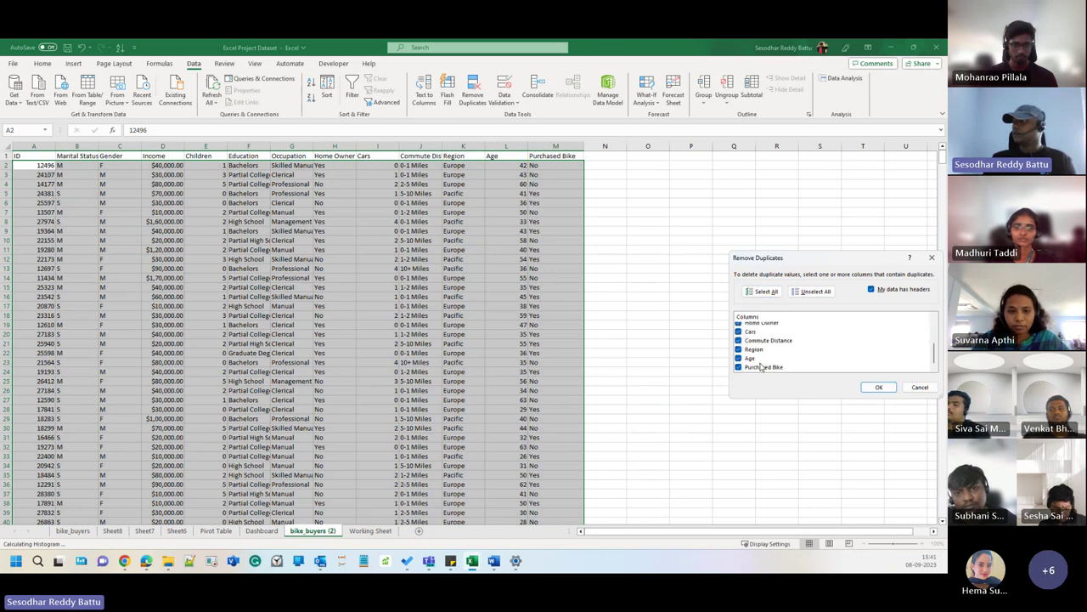
left_click(738, 324)
left_click(738, 331)
left_click(738, 340)
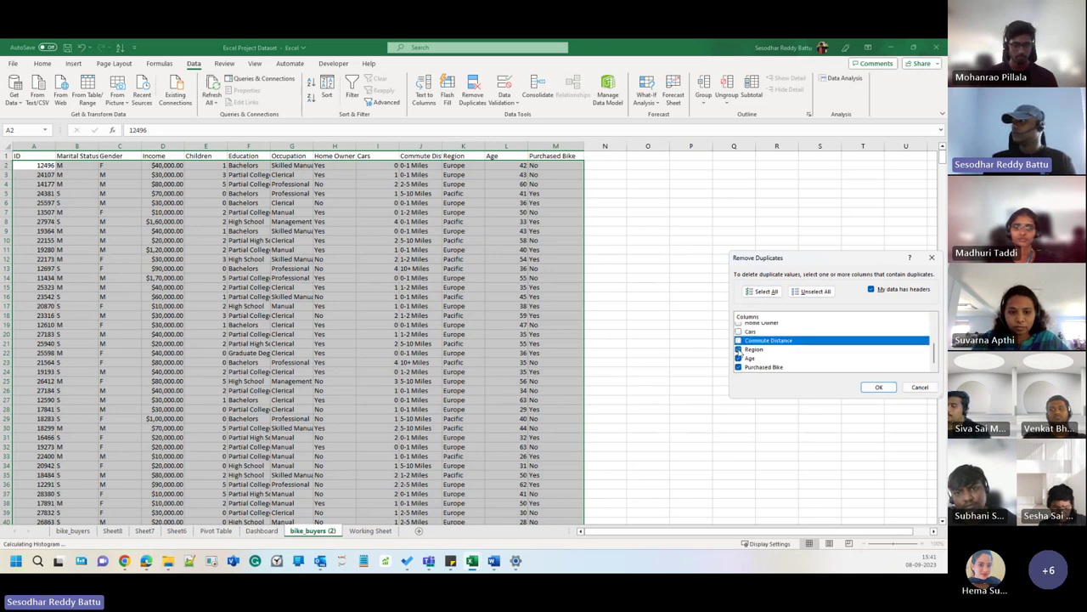
left_click(738, 349)
left_click(738, 358)
left_click(738, 366)
scroll(738, 357, "up", 3)
left_click(739, 337)
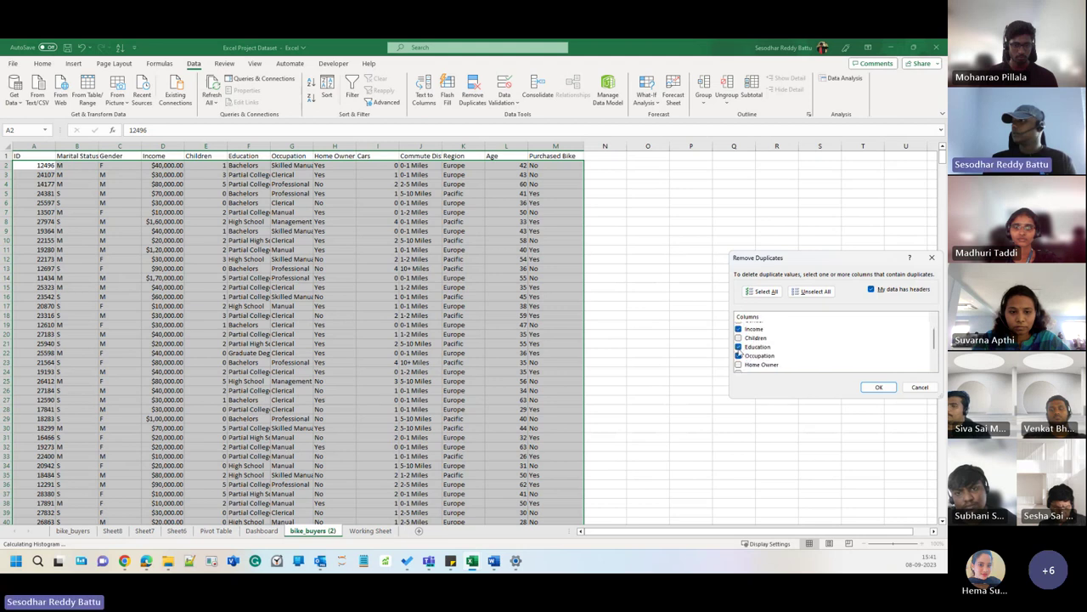
left_click(739, 347)
left_click(739, 355)
left_click(880, 386)
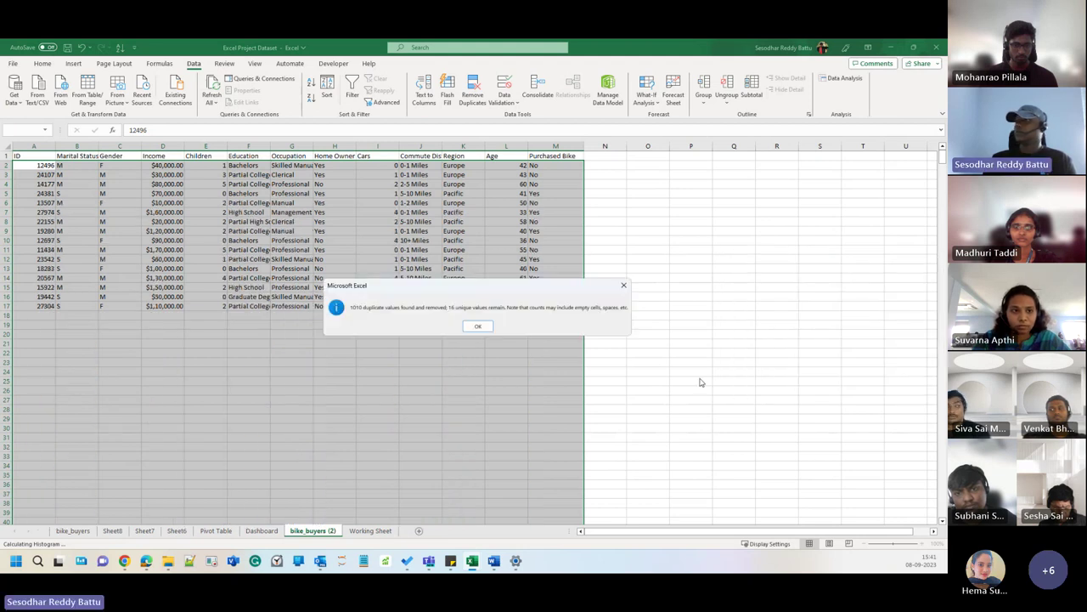
left_click(477, 327)
Step: Undo the duplicate removal on the bike_buyers (2) sheet
left_click(163, 249)
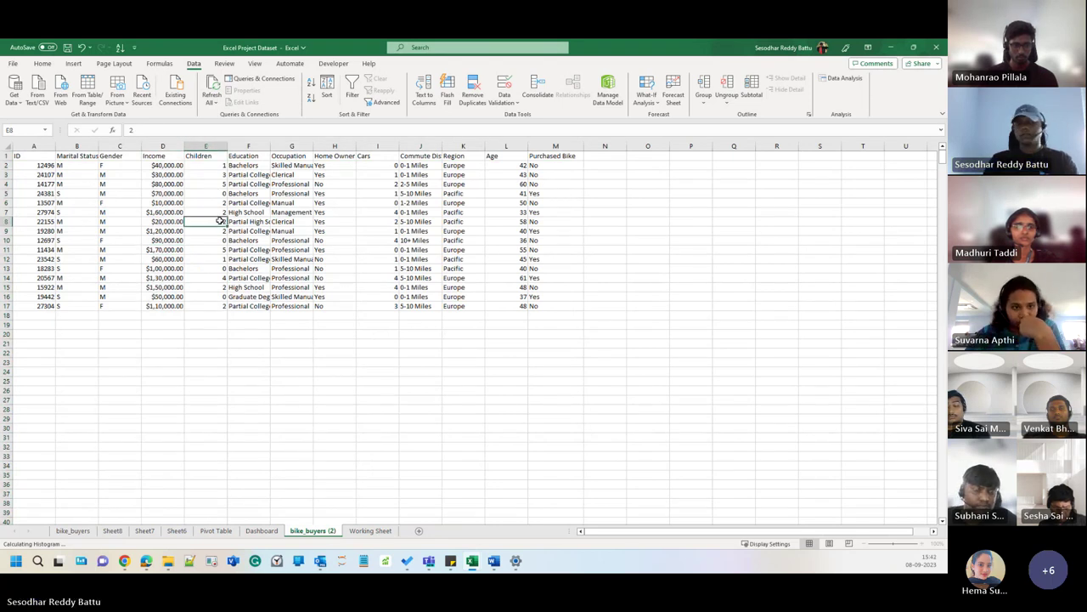
key("ctrl+z")
Step: Examine the types of criteria that Data Validation can allow for Age cell L8, without applying a rule
left_click(507, 221)
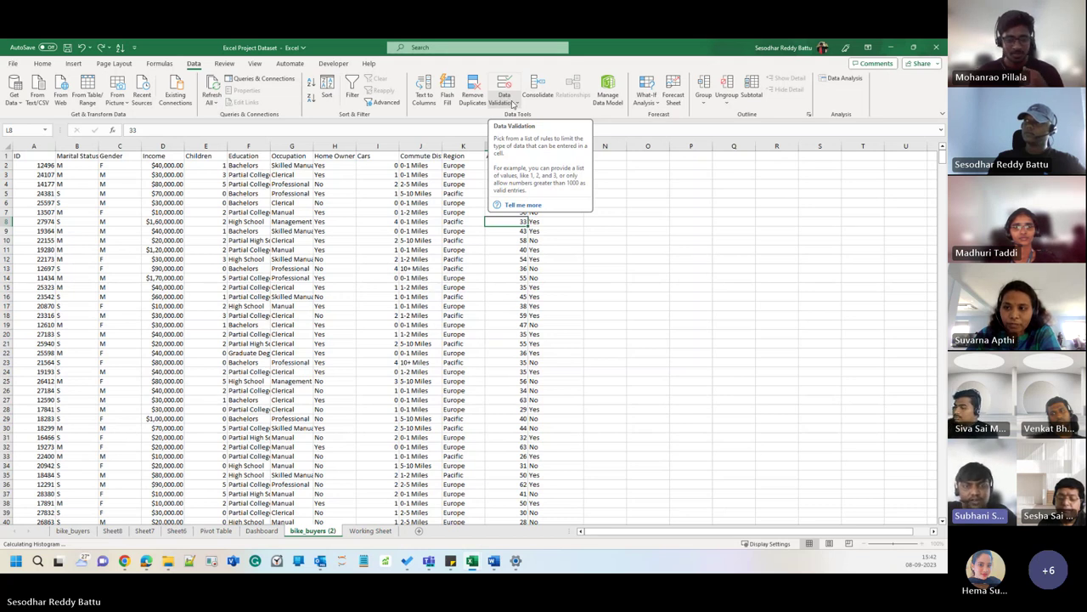
left_click(513, 104)
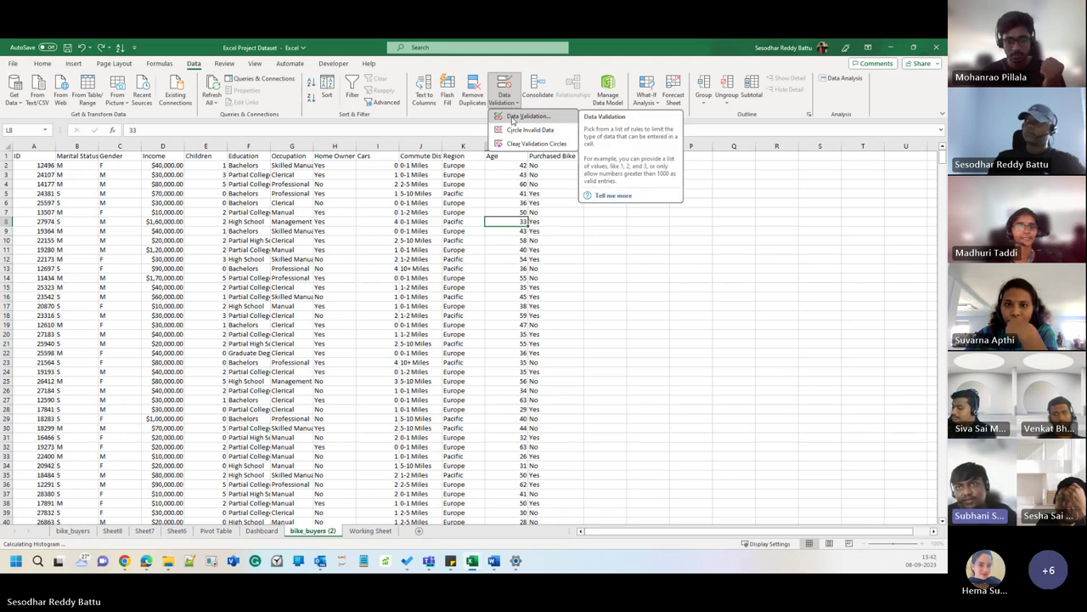
left_click(525, 116)
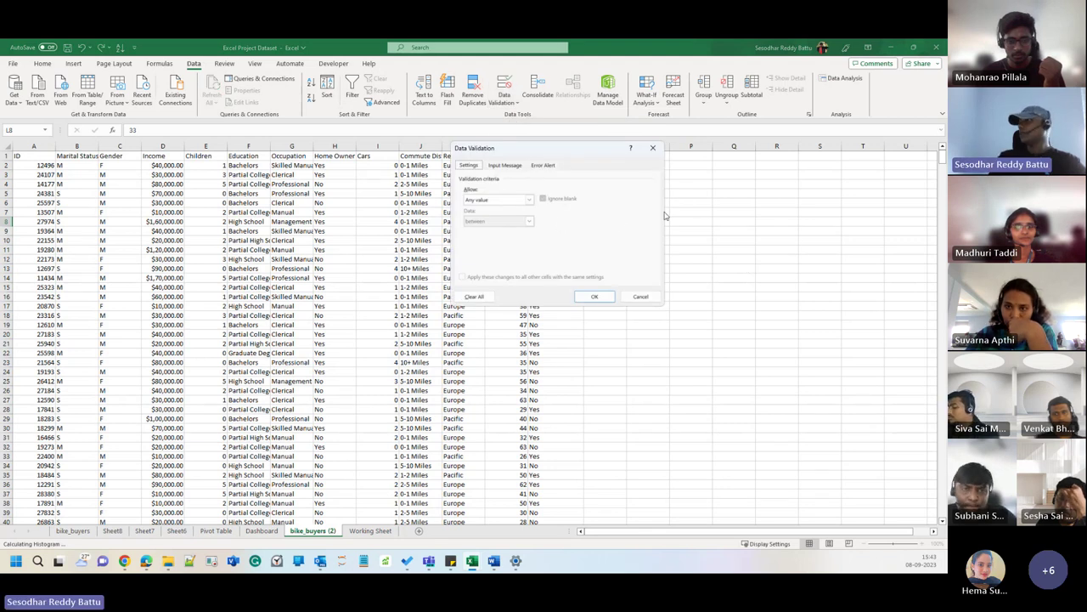
left_click(507, 201)
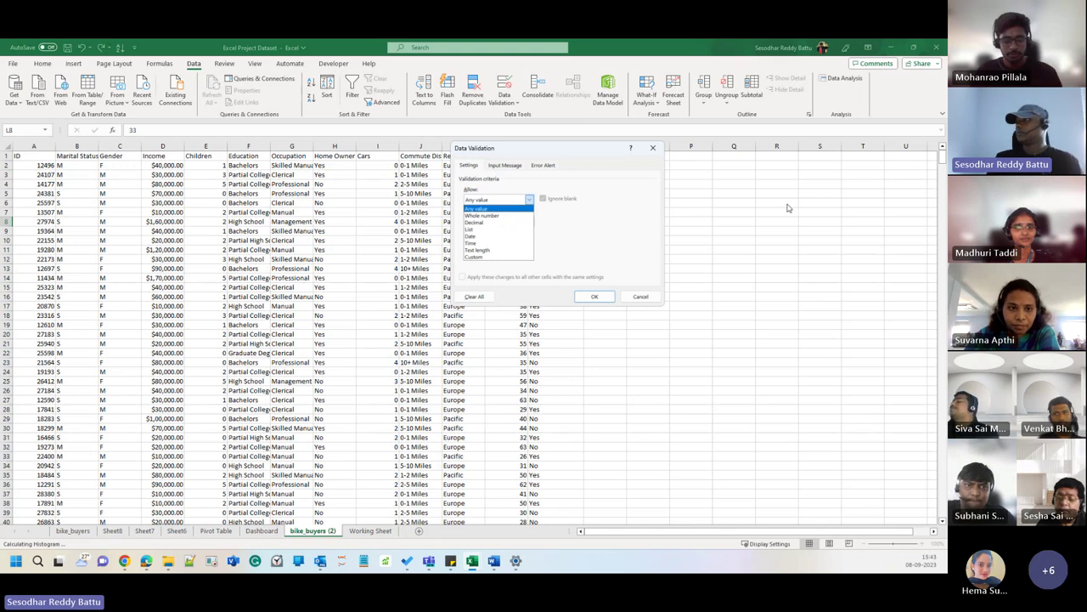
left_click(649, 296)
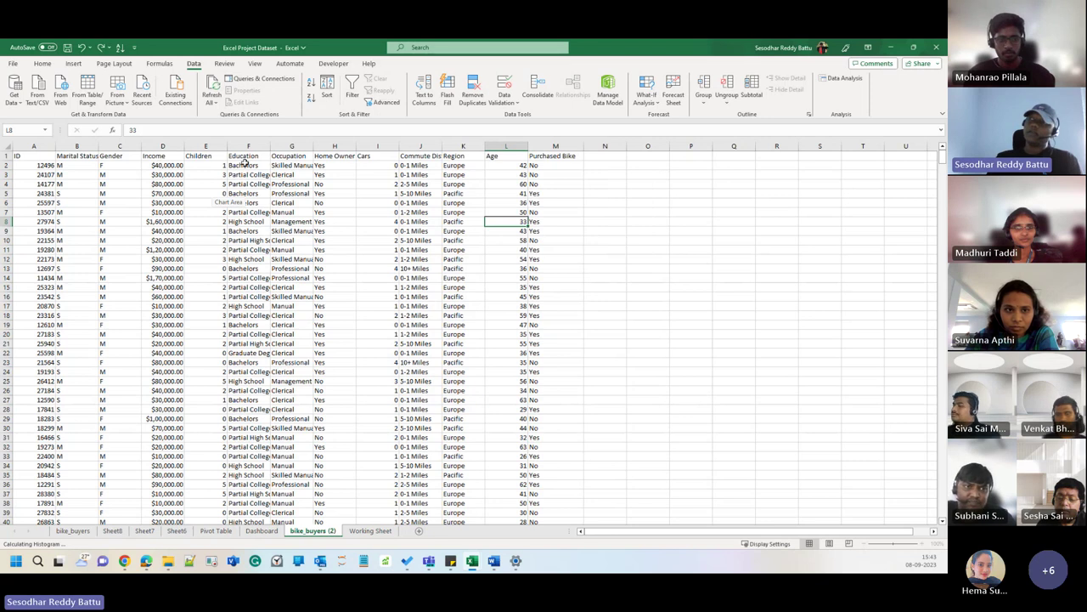
Step: Add filters to the header row of bike_buyers (2) and view the values in the Occupation filter list
left_click(296, 156)
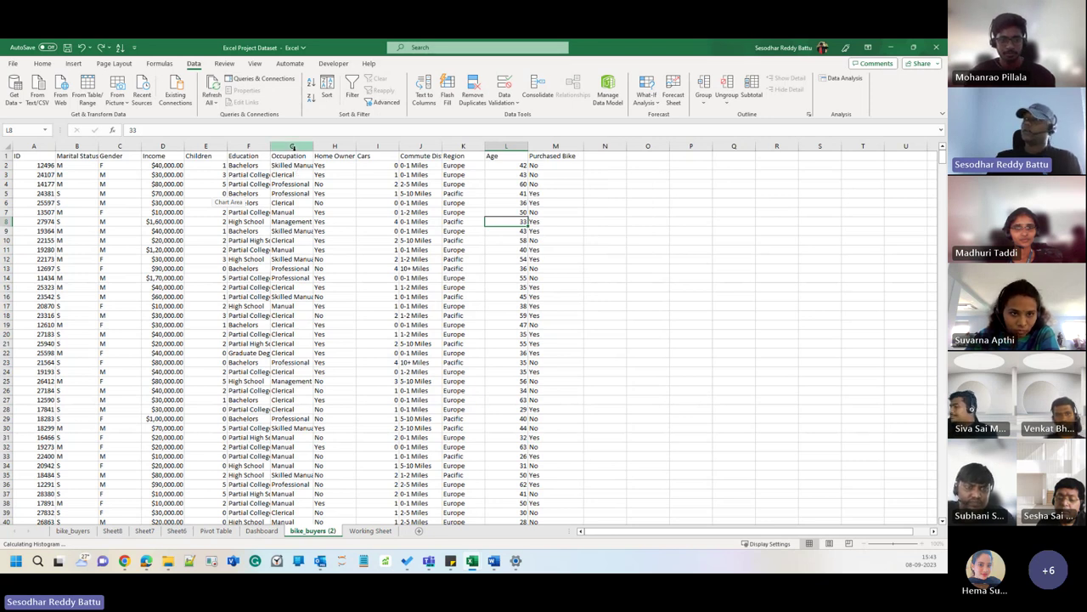
key("ctrl+shift+l")
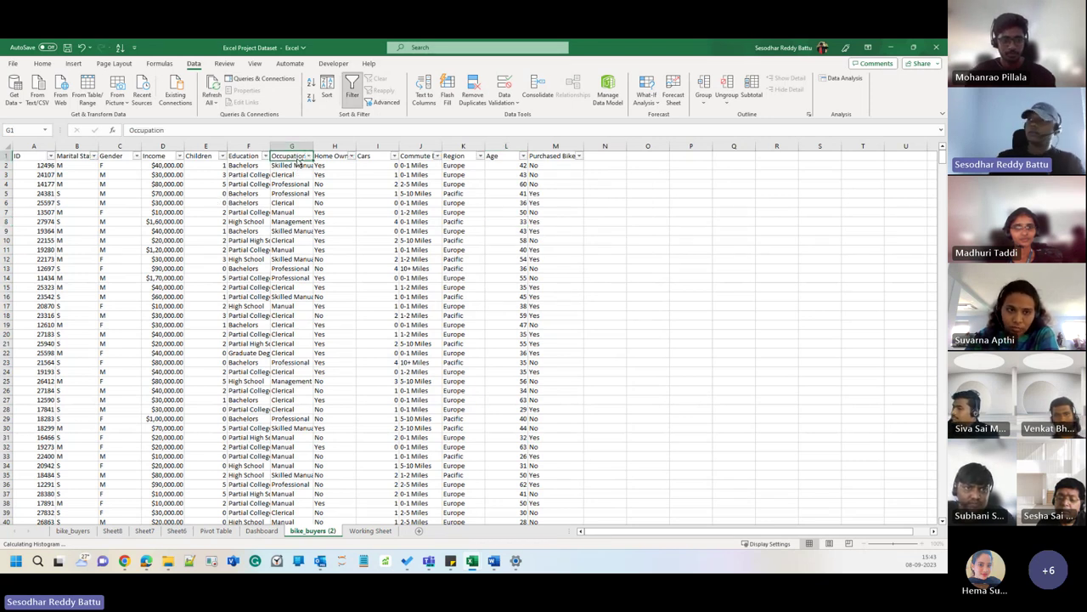
left_click(309, 157)
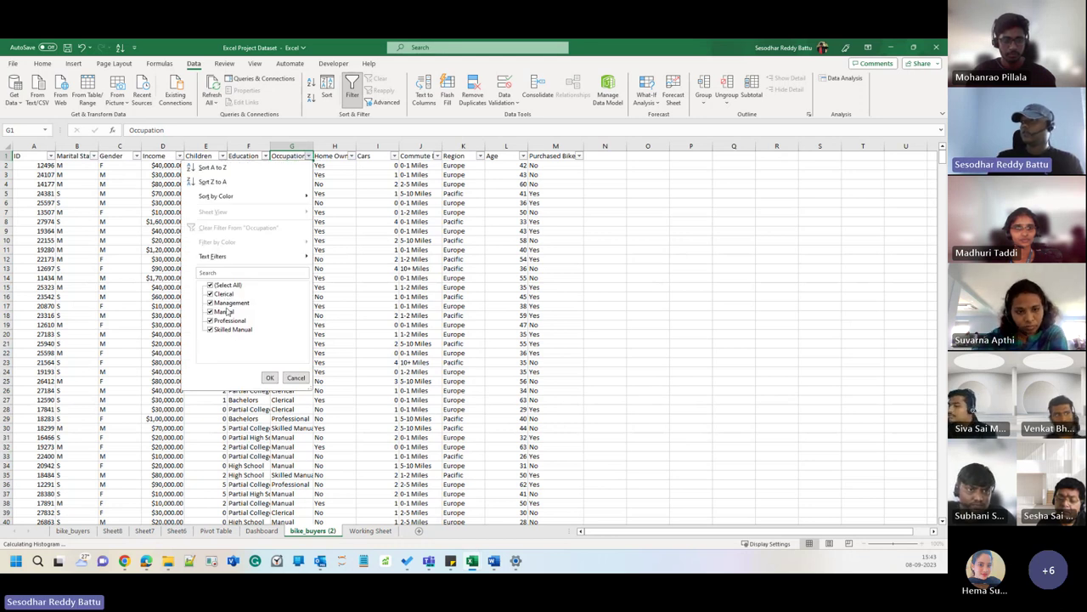
left_click(364, 200)
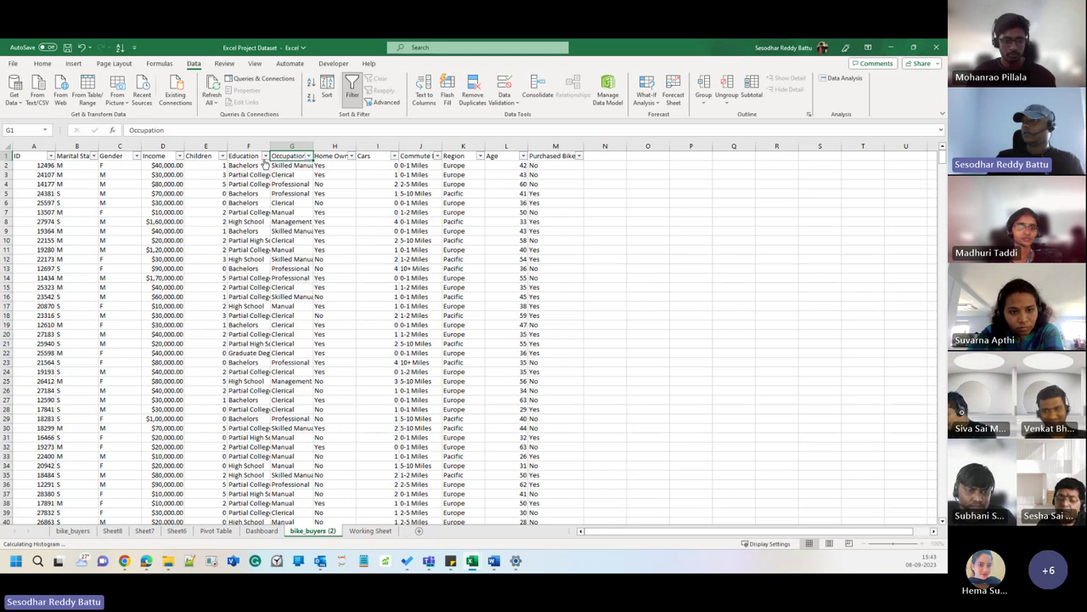
left_click(309, 156)
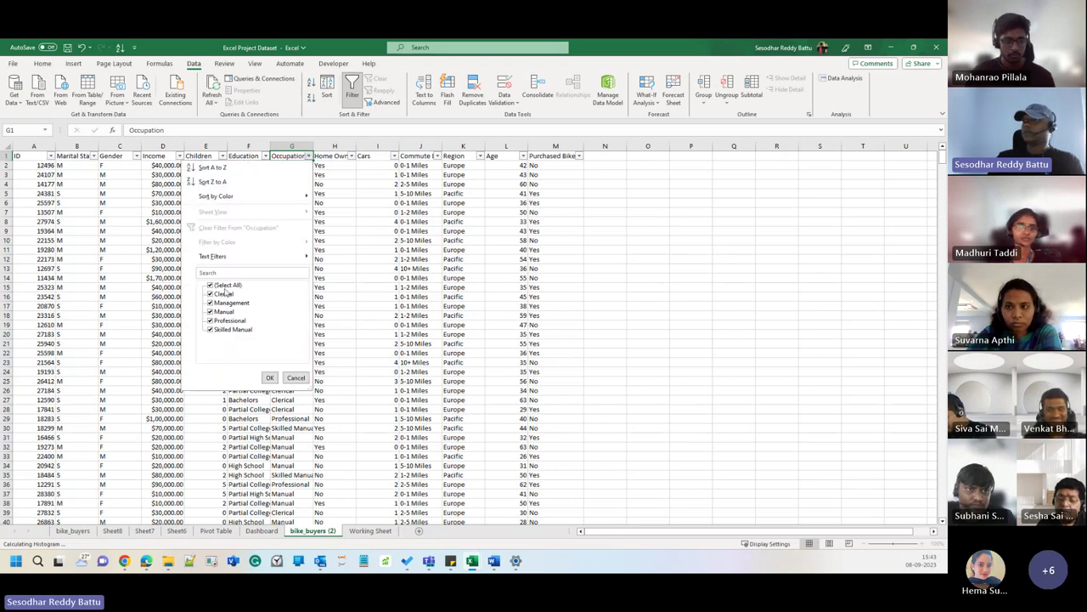
left_click(439, 210)
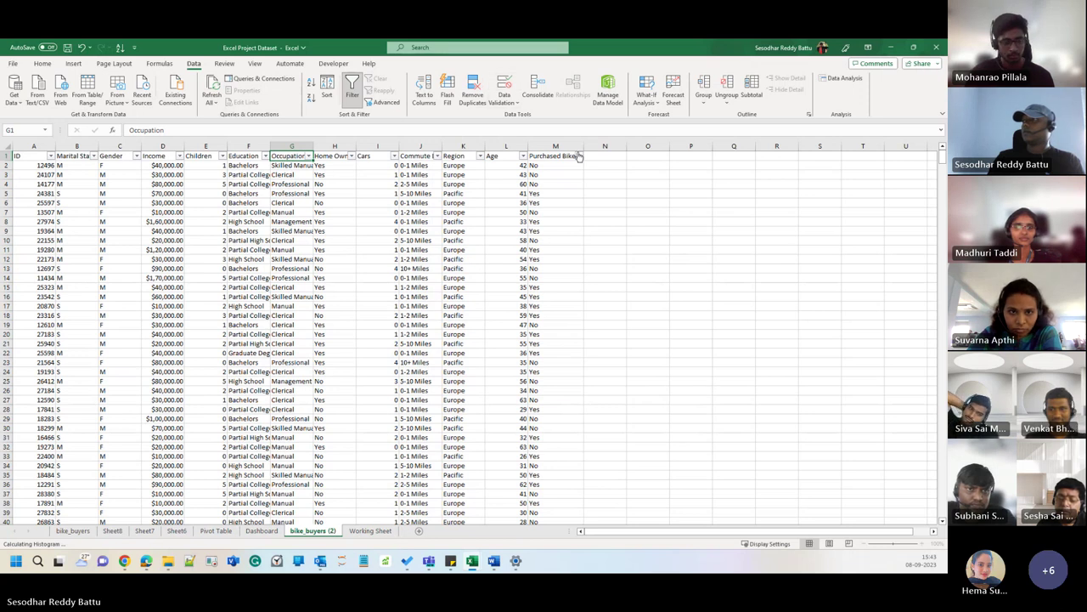
Step: Add a List data validation rule to cell O2 using the entire Occupation column G as its source
left_click(647, 165)
left_click(509, 88)
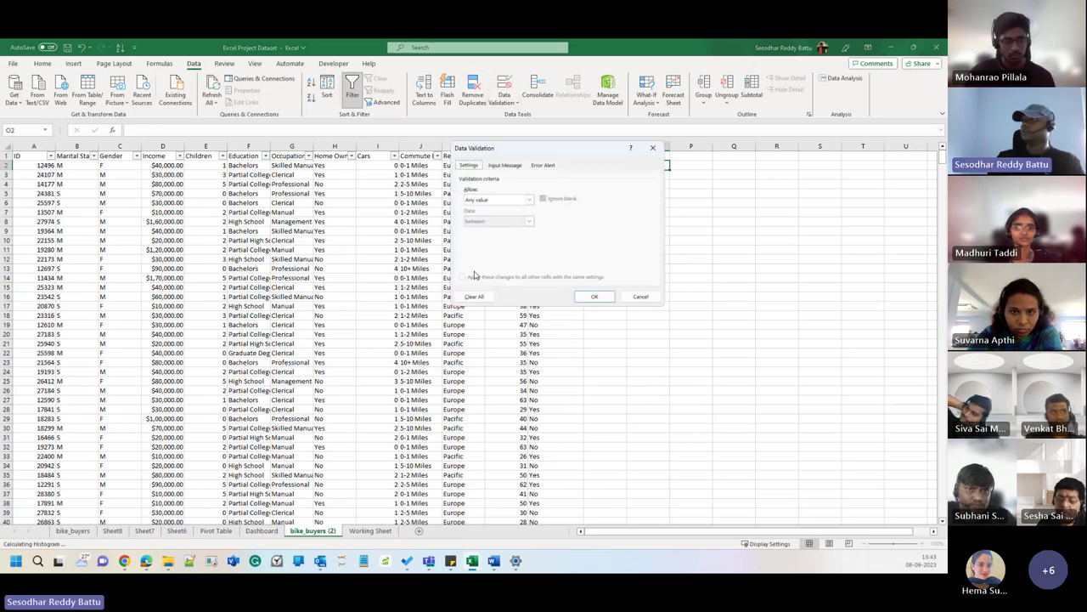
left_click(497, 200)
left_click(487, 235)
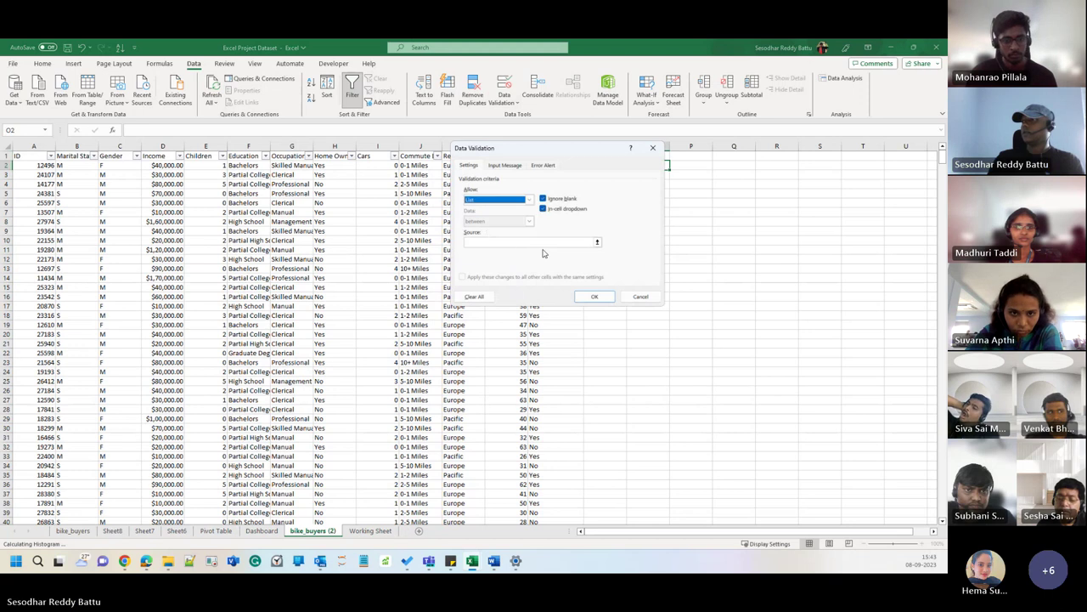
left_click(512, 242)
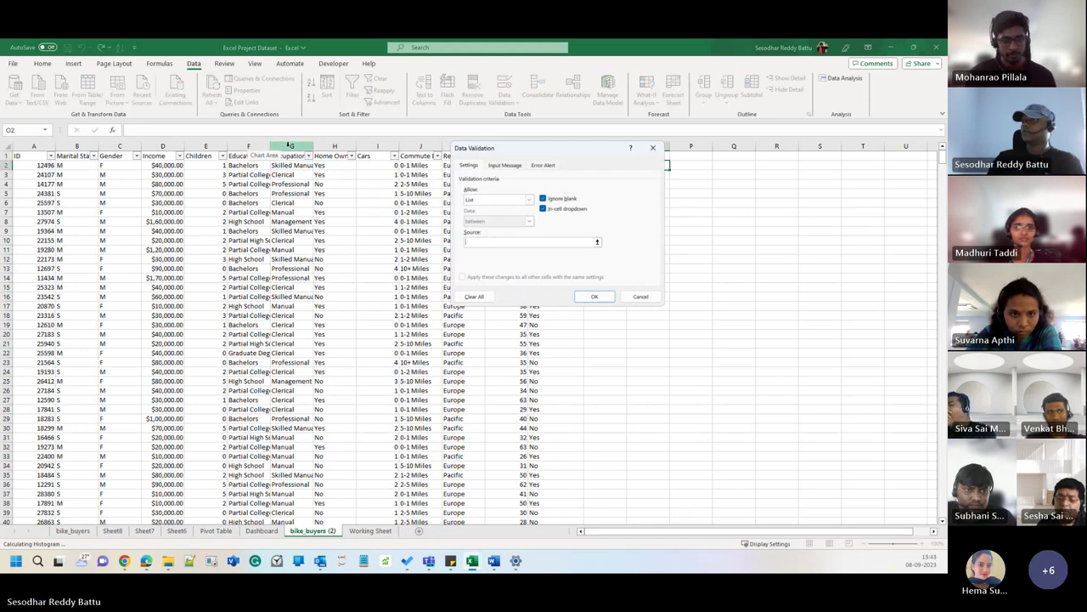
left_click(292, 146)
left_click(599, 296)
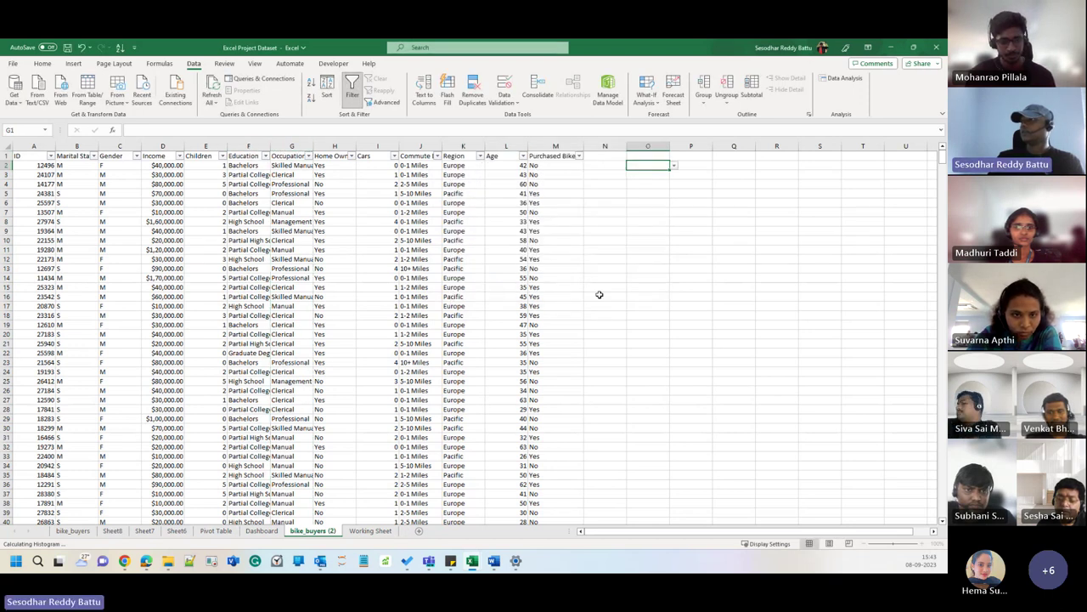
Step: Try out the drop-down list in O2 by choosing Occupation, Clerical and finally Manual
left_click(674, 166)
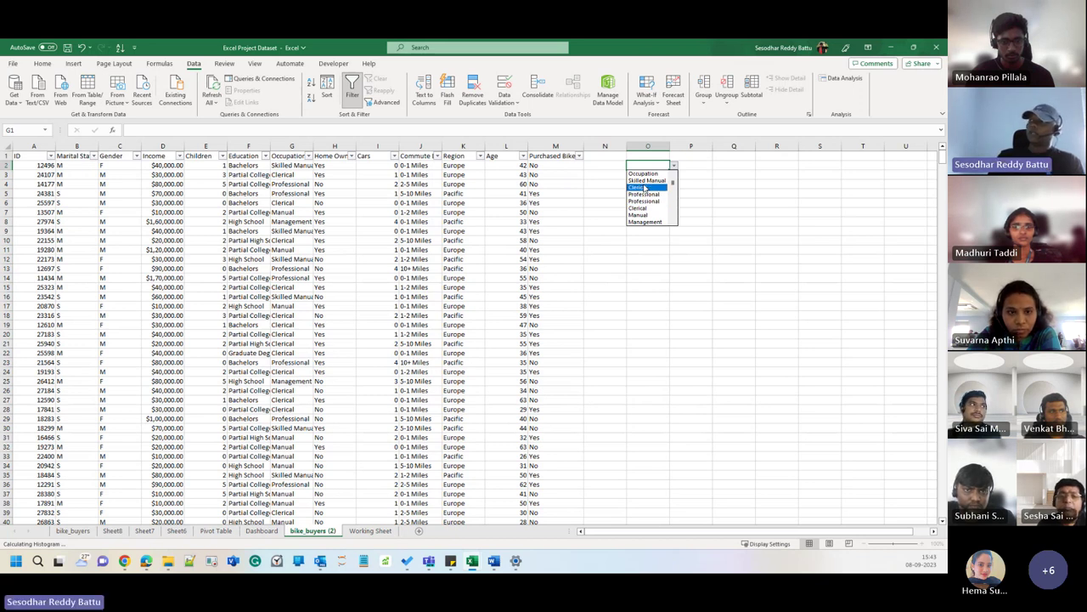
left_click(646, 173)
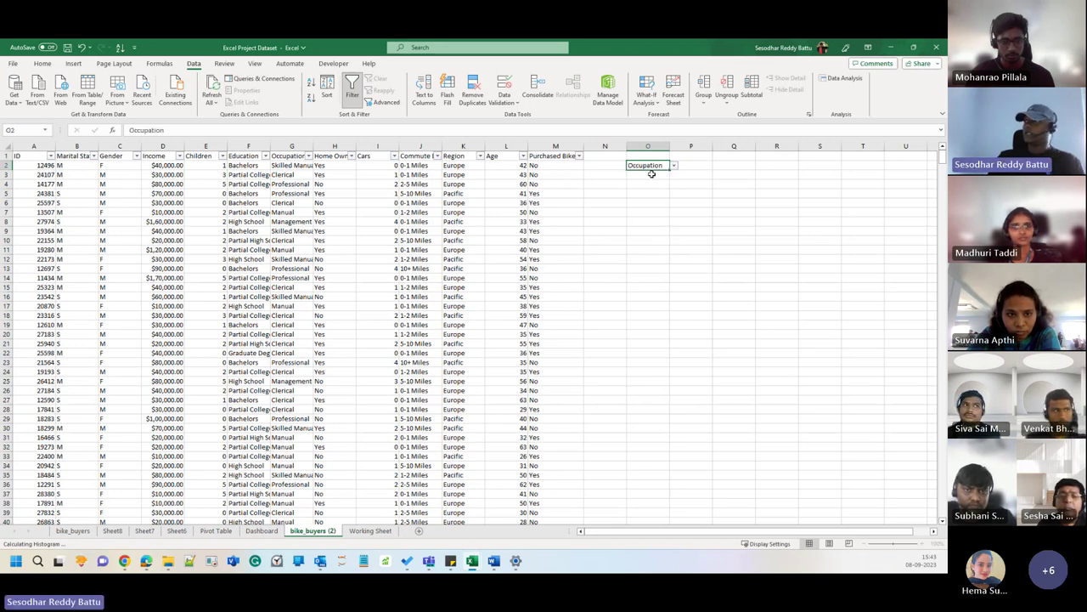
left_click(673, 166)
left_click(650, 186)
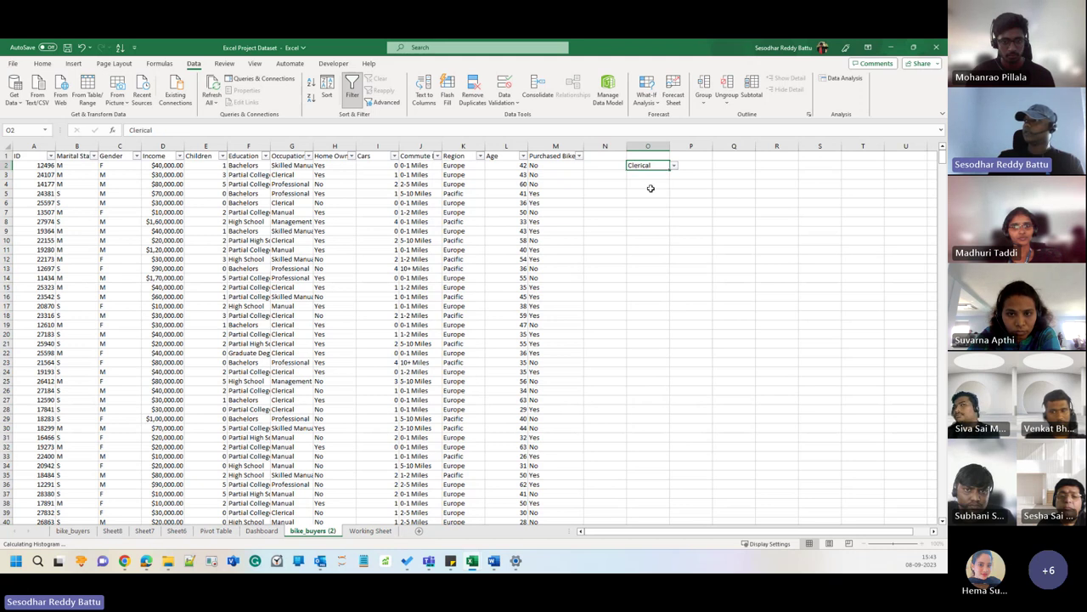
left_click(674, 167)
left_click(654, 212)
Step: Examine the Data Validation criteria, input message and error alert options for cell O7 without applying a rule
left_click(649, 212)
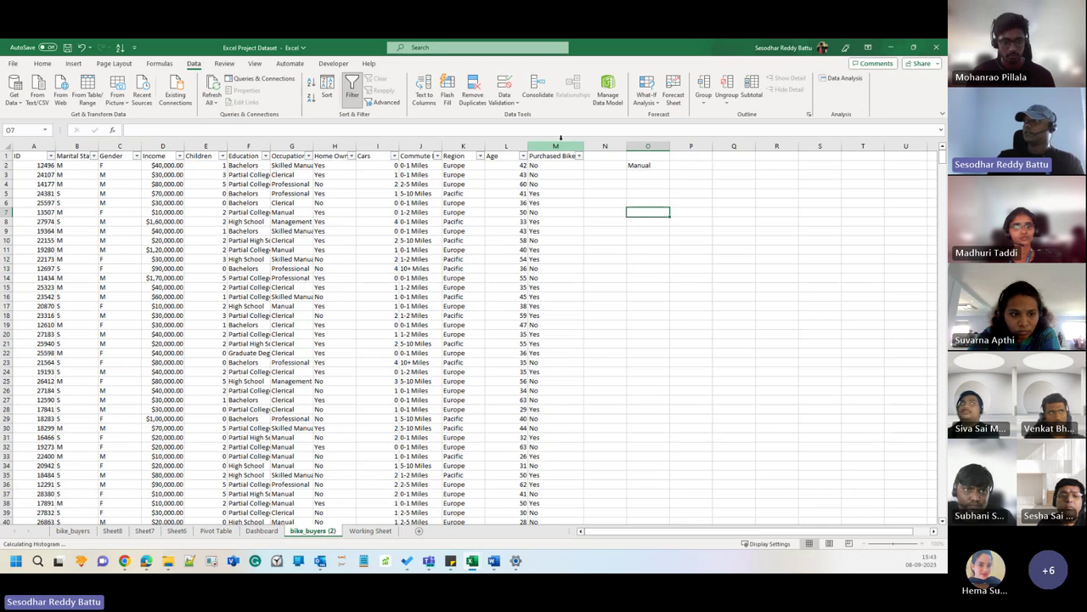
left_click(504, 85)
left_click(497, 200)
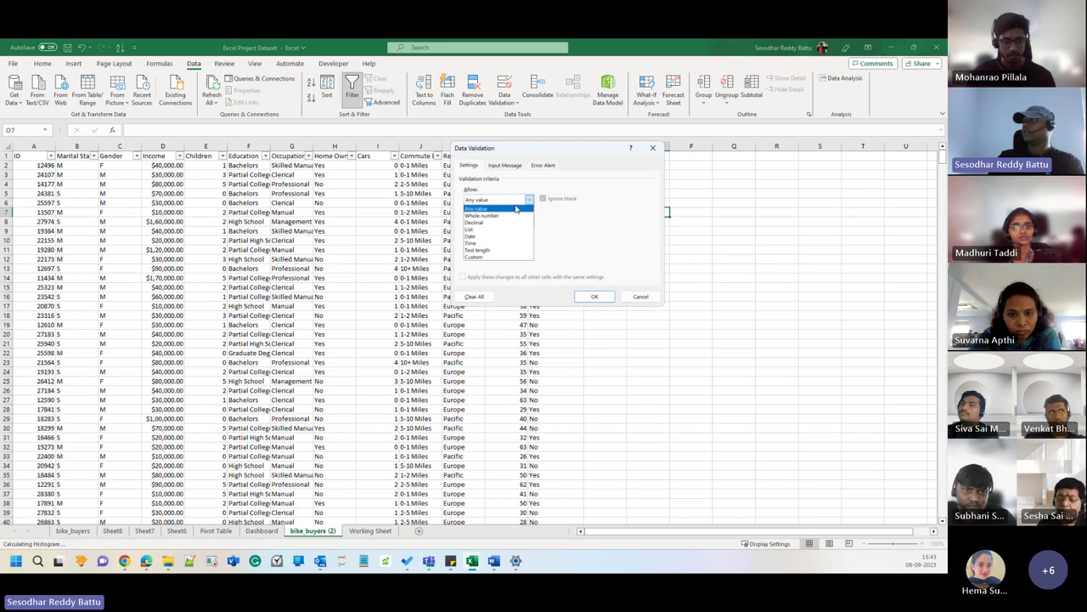
left_click(503, 166)
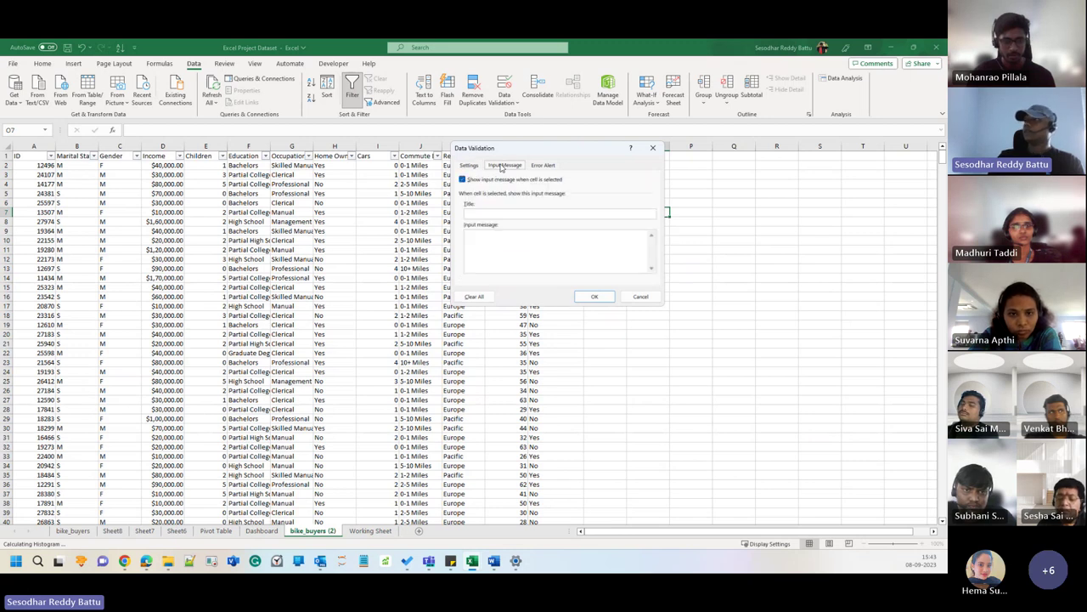
left_click(486, 215)
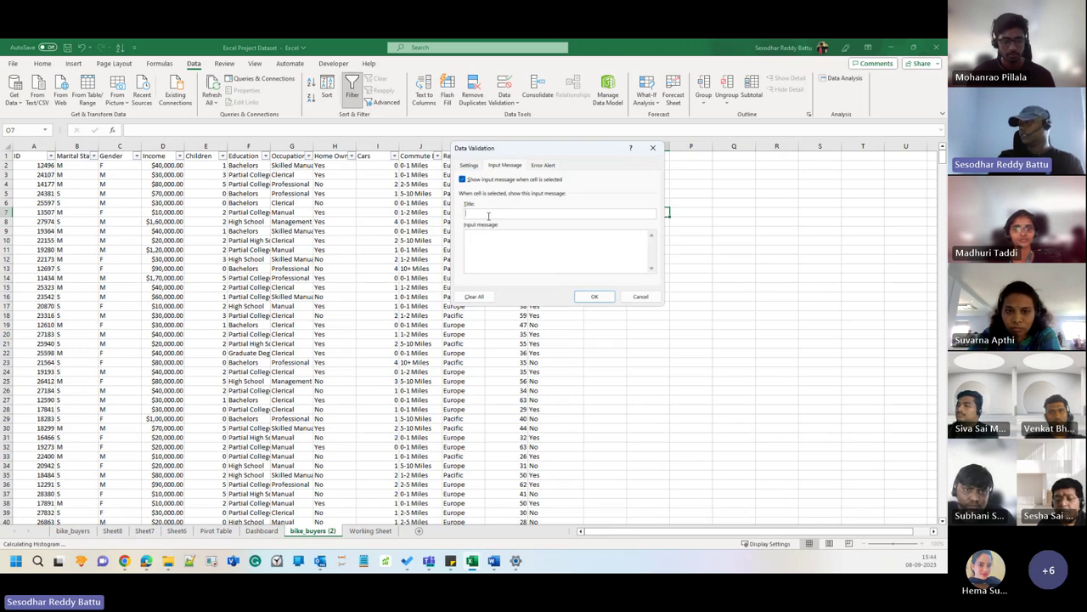
left_click(543, 166)
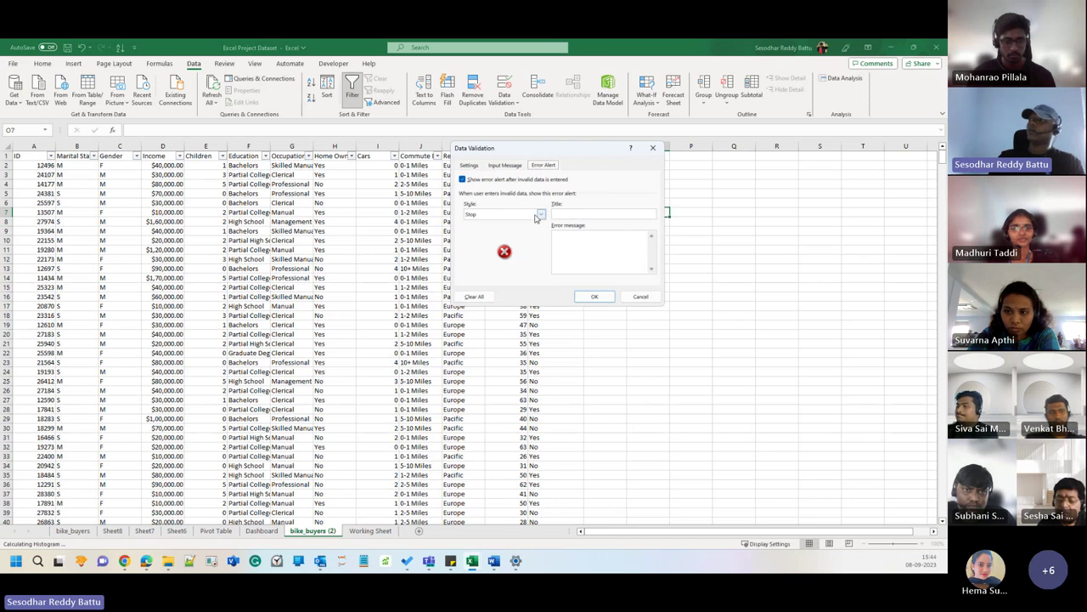
left_click(640, 296)
Step: Clear the chosen value from cell O2 and group its row in the outline
left_click(636, 166)
key("Delete")
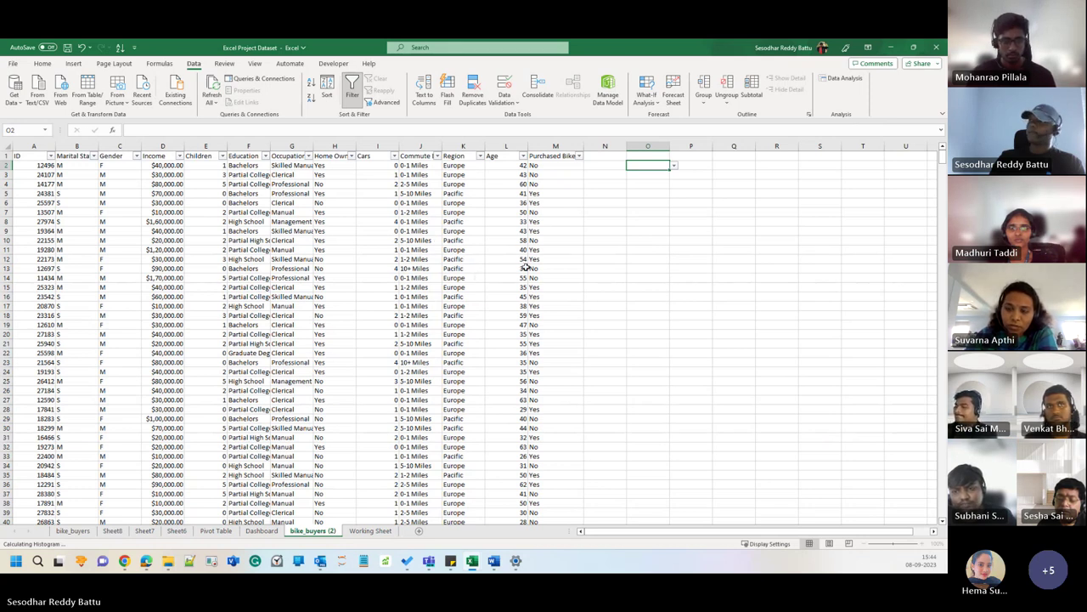
left_click(704, 100)
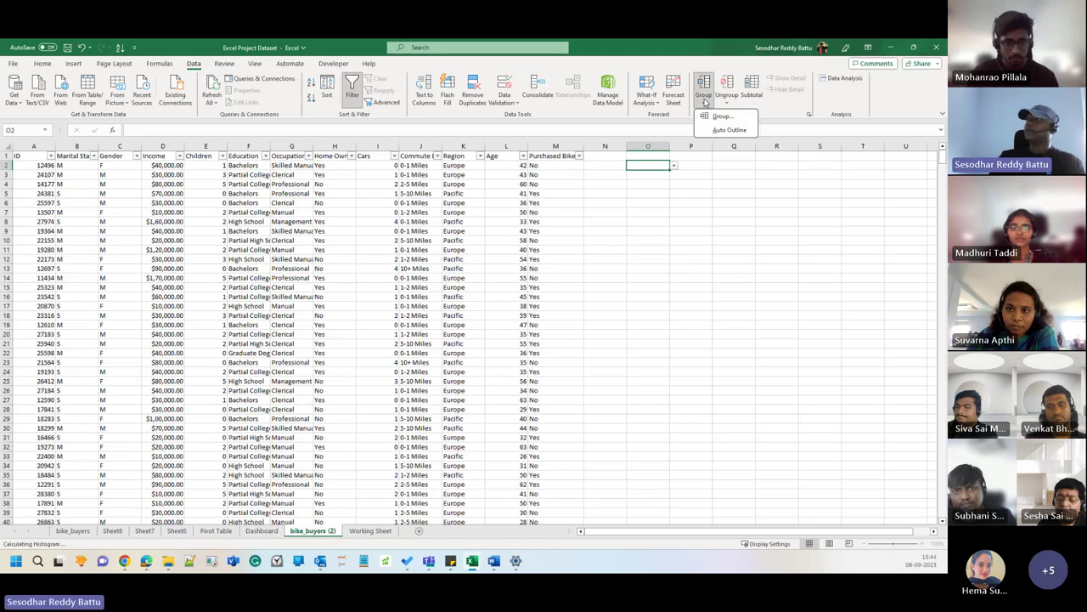
left_click(719, 116)
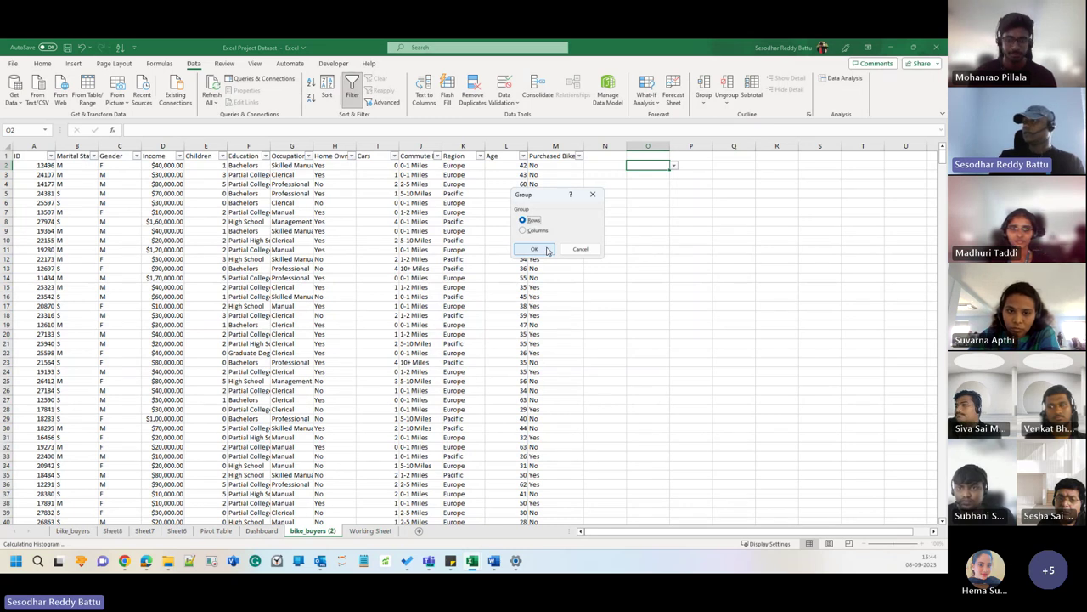
left_click(548, 250)
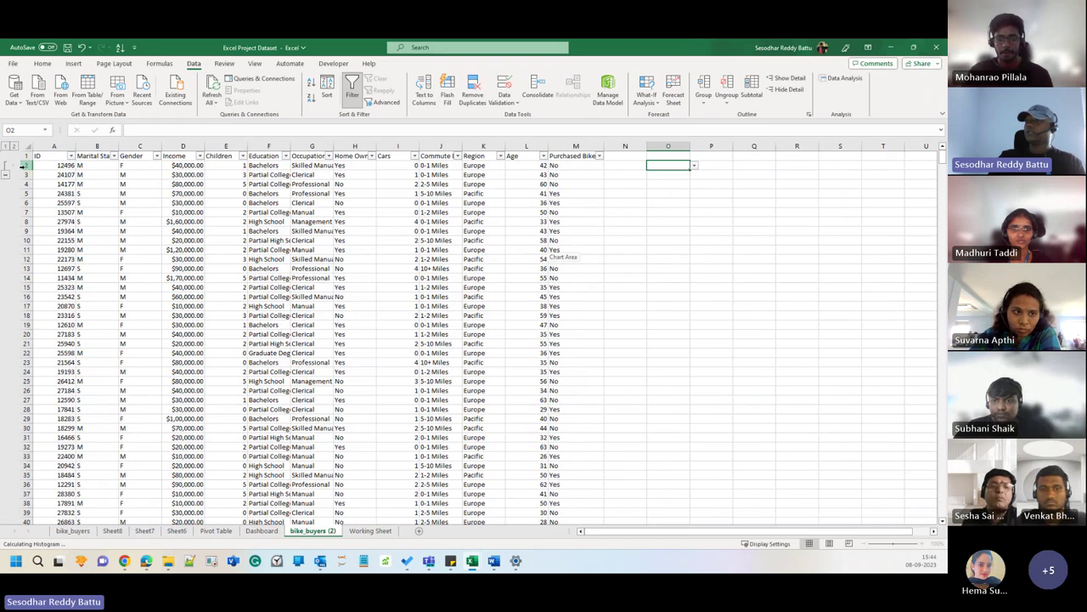
Step: Group rows 2 through 24, and collapse and re-expand the group
left_click_drag(23, 165, 30, 371)
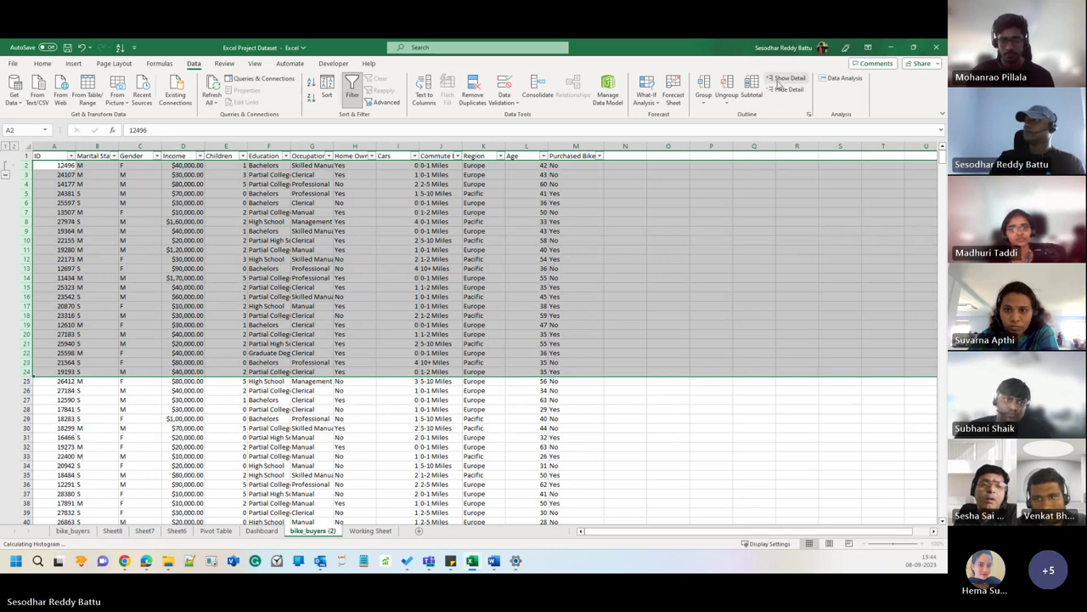
left_click(704, 95)
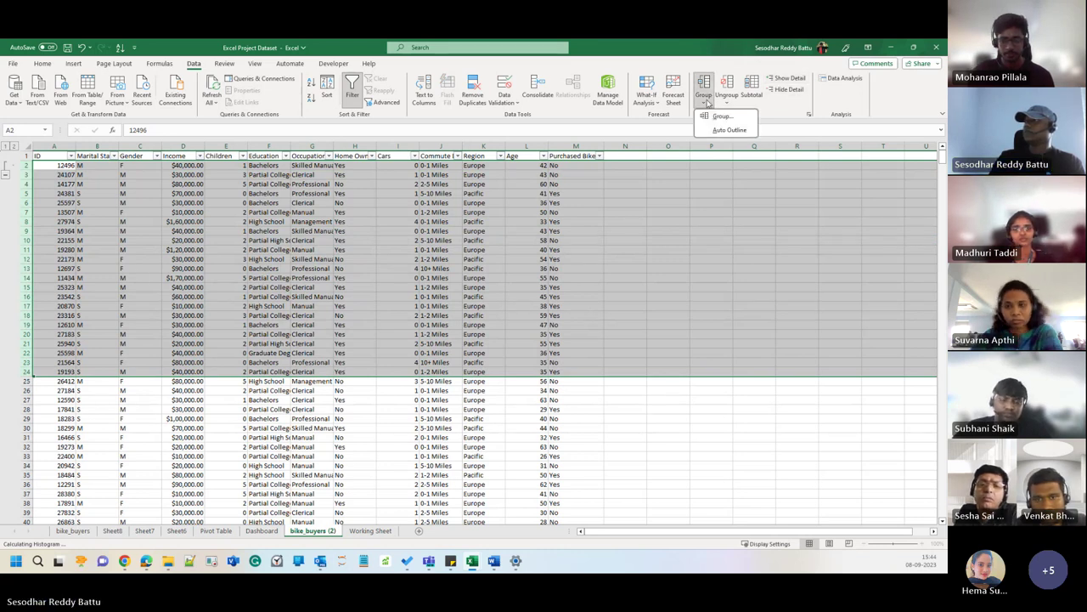
left_click(716, 117)
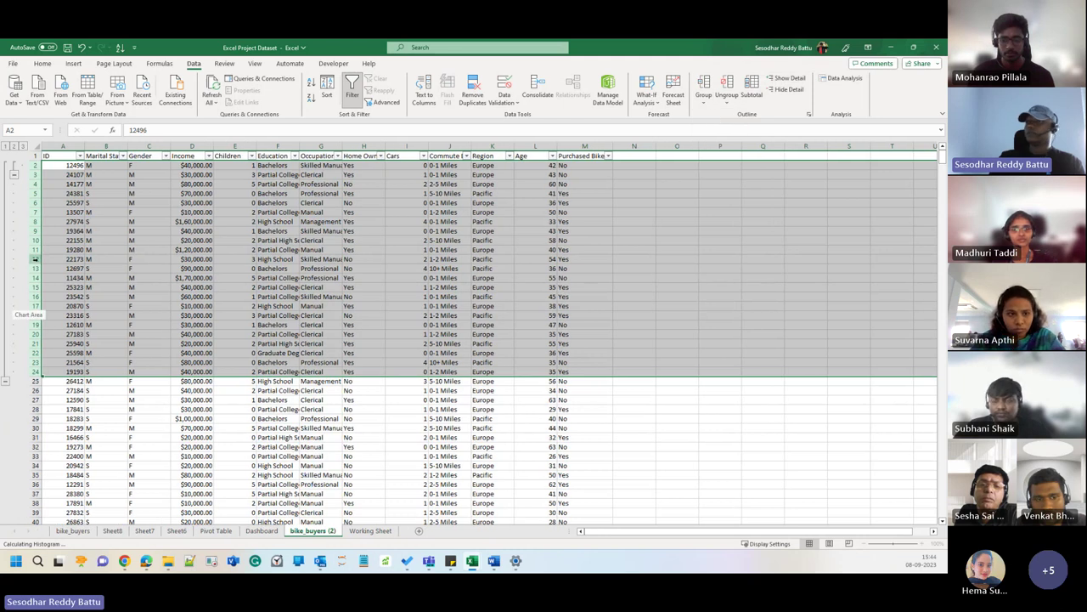
left_click(576, 246)
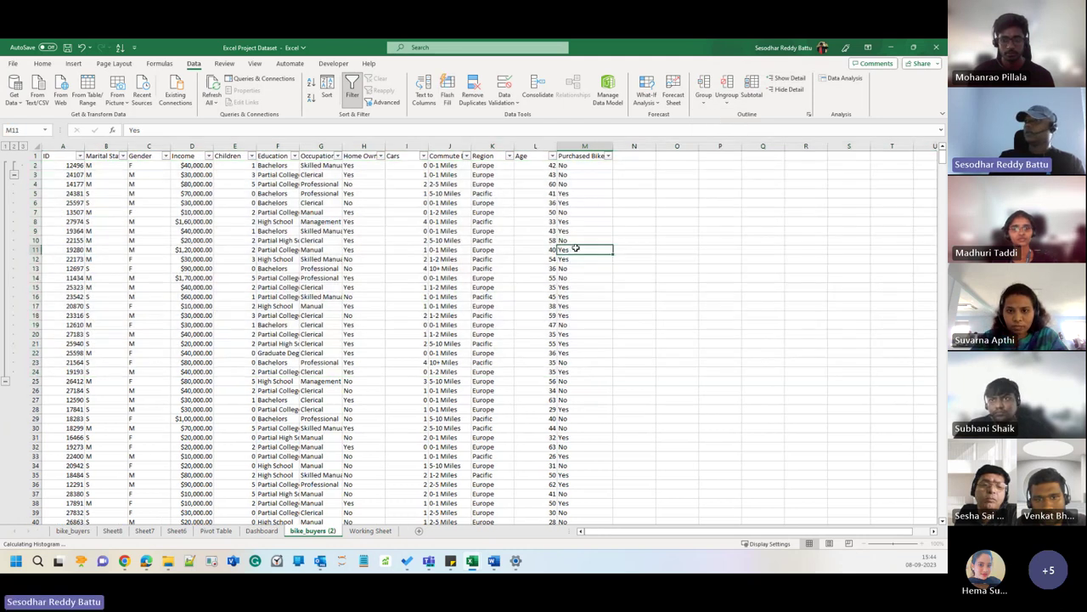
left_click(5, 383)
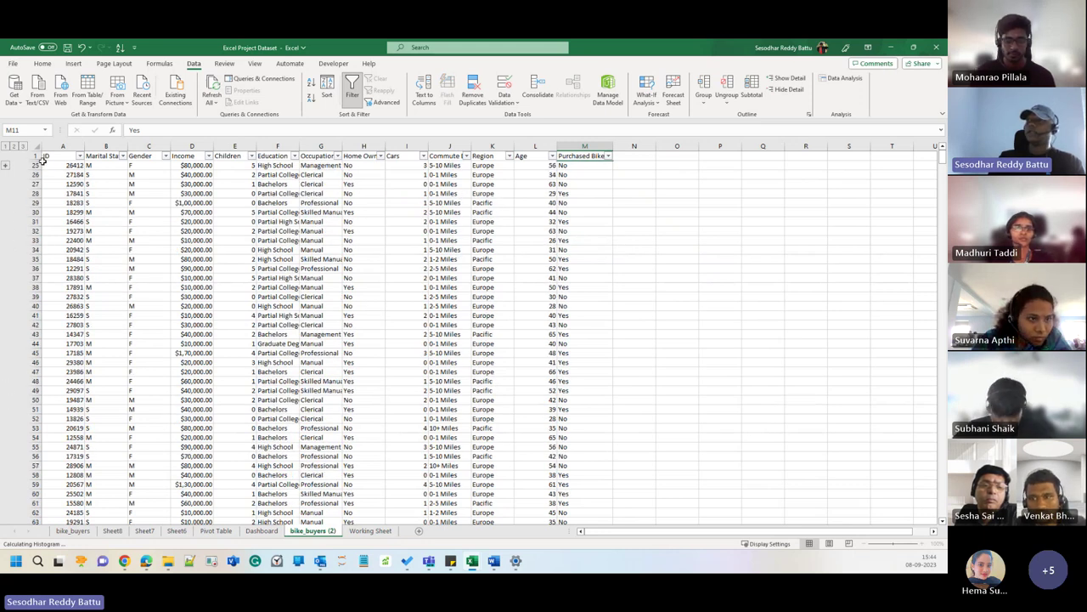
left_click(5, 166)
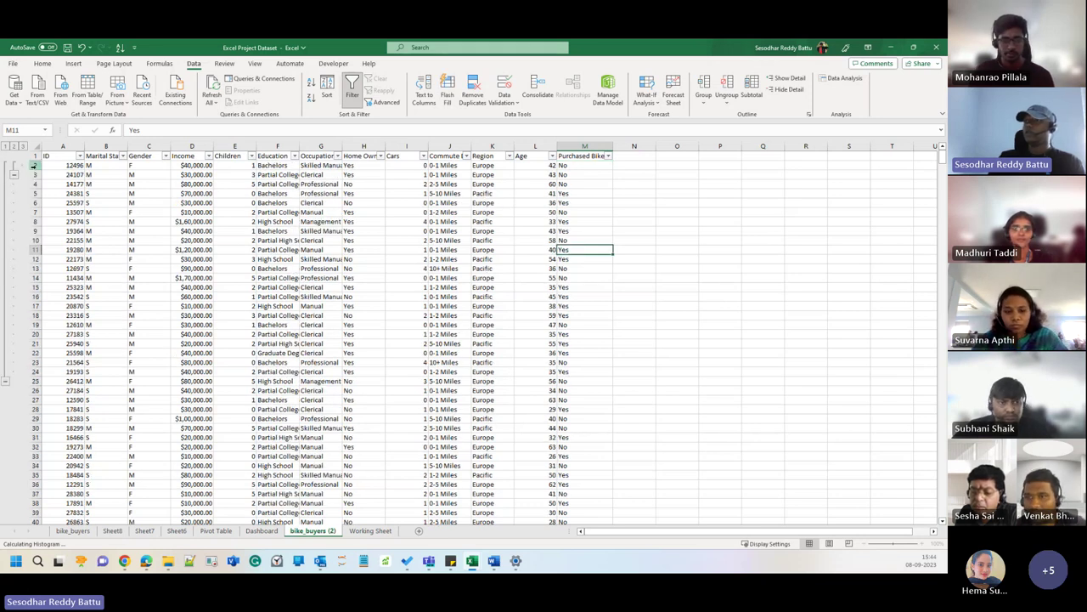
Step: Ungroup the rows across the whole sheet by one outline level and deselect the sheet
left_click(36, 145)
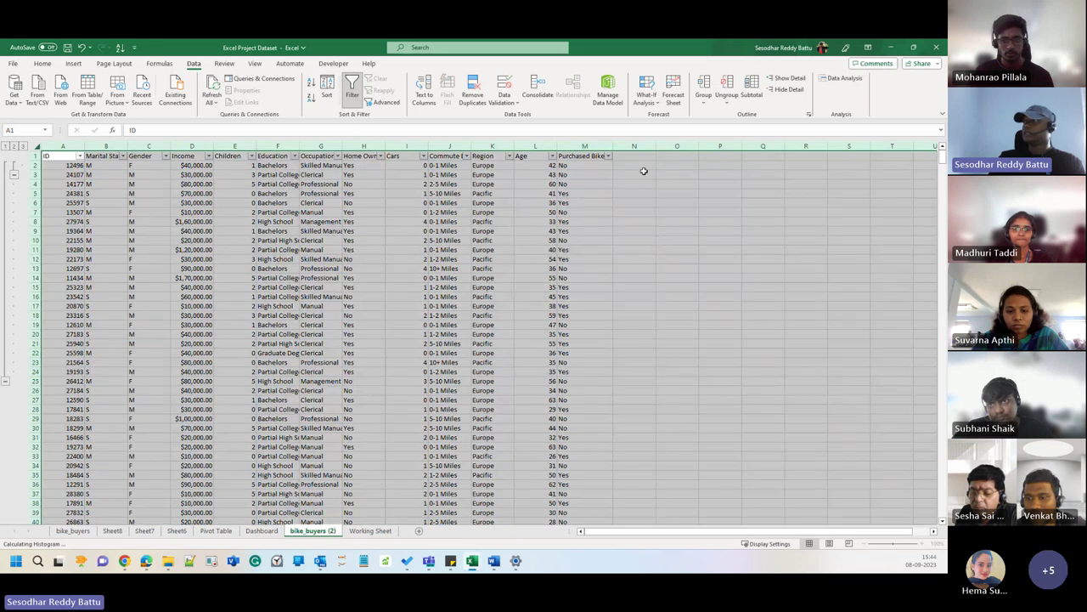
left_click(727, 98)
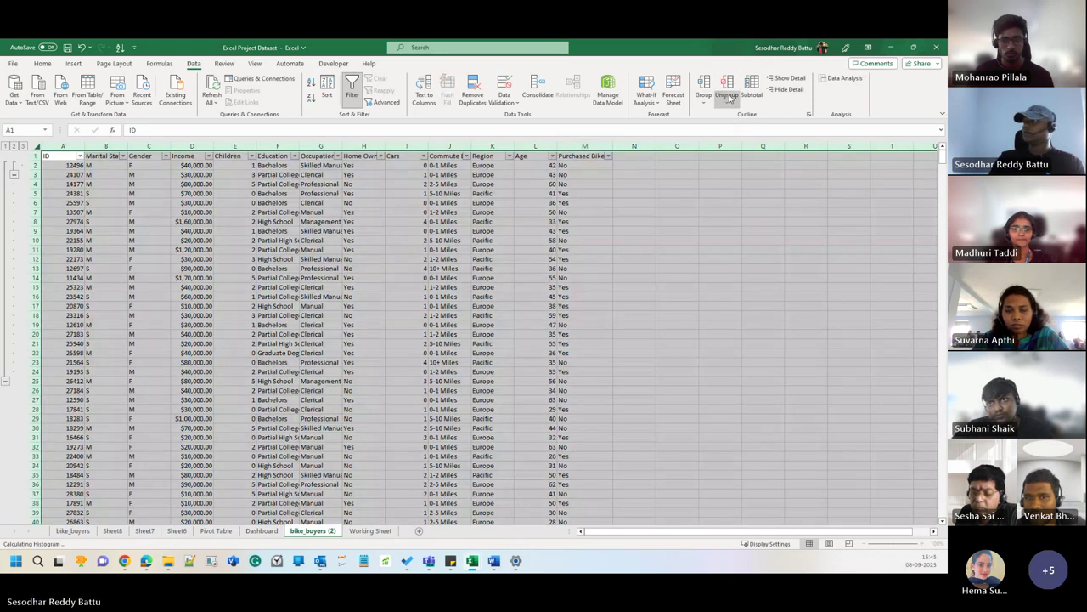
left_click(737, 116)
left_click(538, 249)
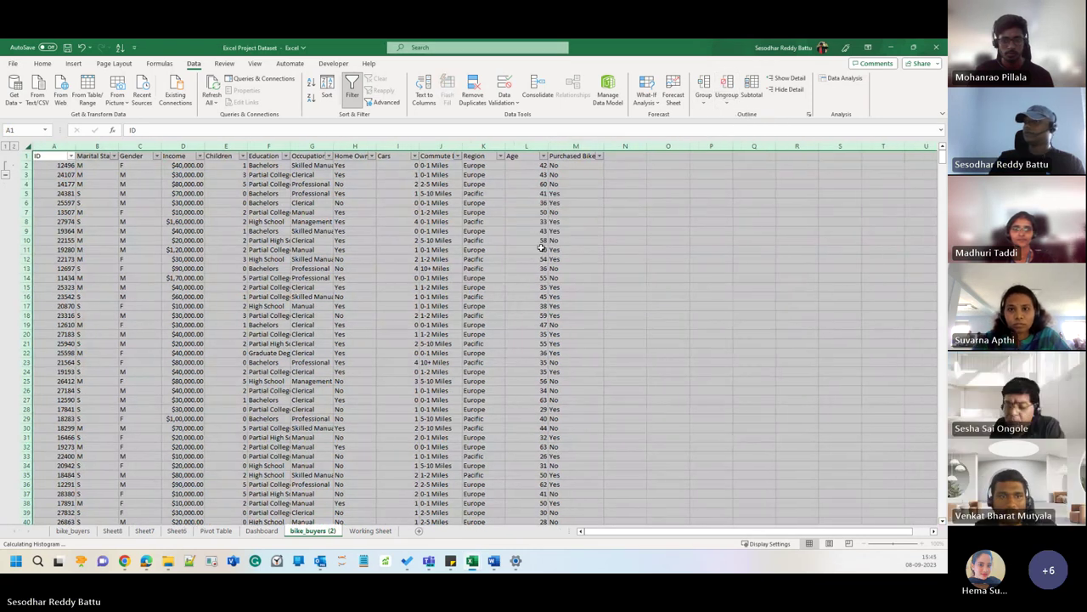
left_click(261, 360)
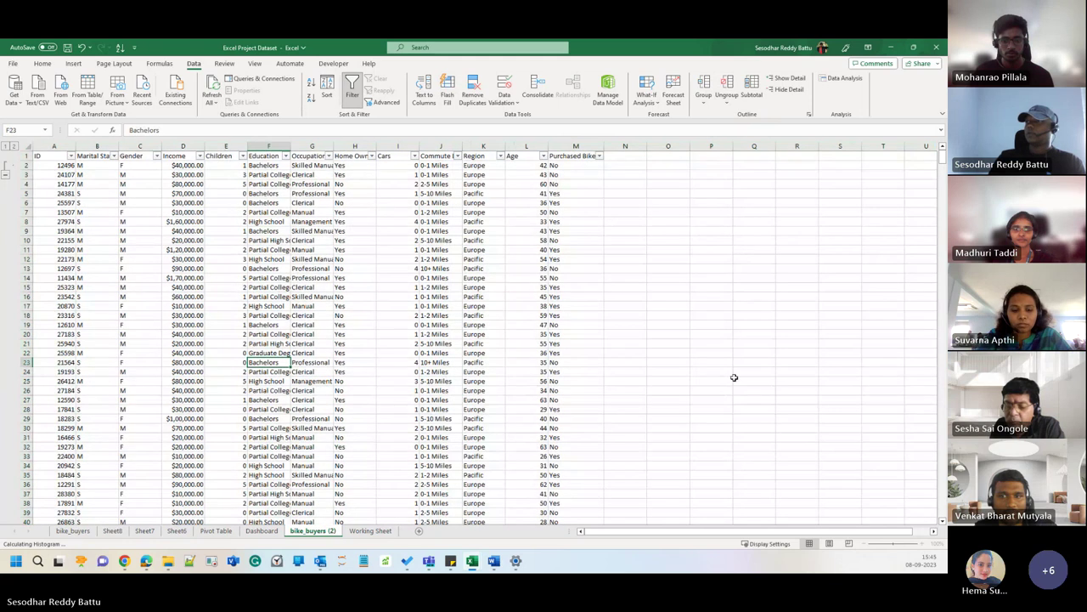
Step: Open the sort and filter options of the Occupation column
left_click(328, 155)
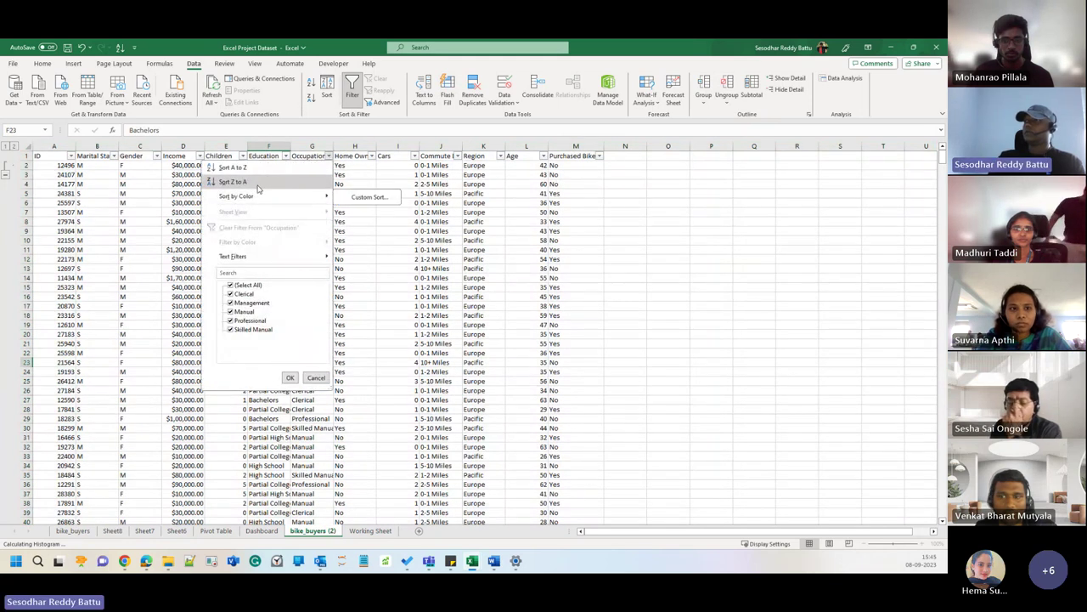
Step: Sort the Occupation column A to Z and group rows 3 to 189, which hold the Clerical records
left_click(233, 167)
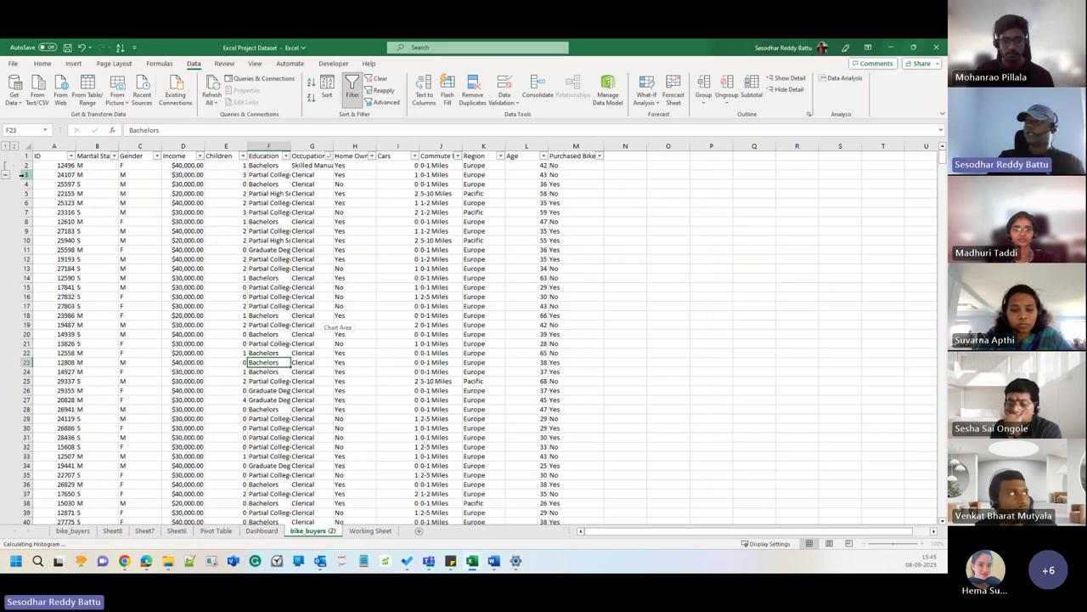
left_click_drag(22, 175, 88, 268)
left_click(703, 95)
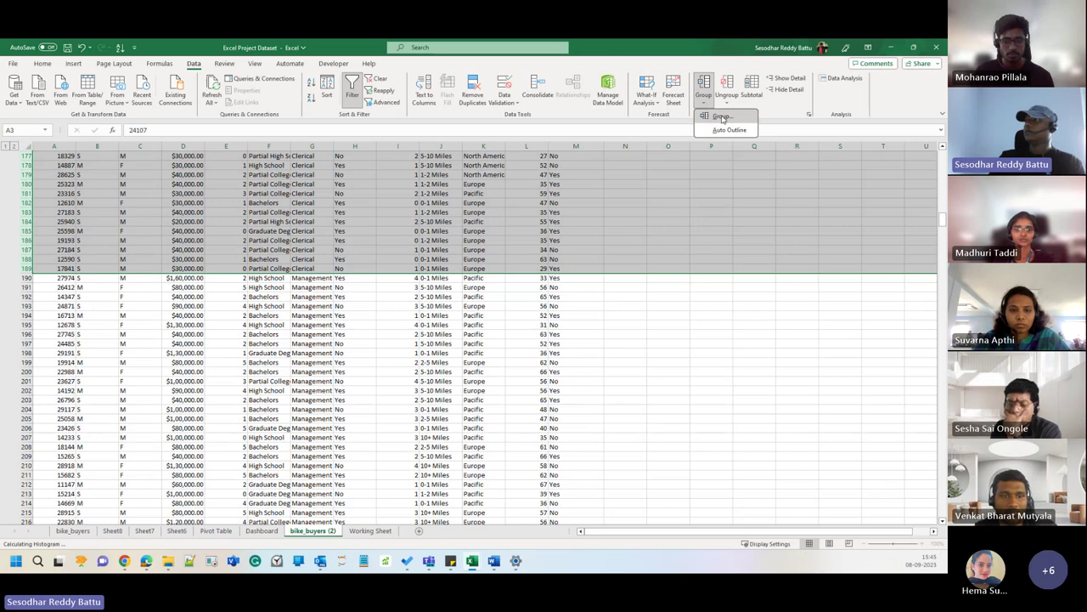
left_click(722, 117)
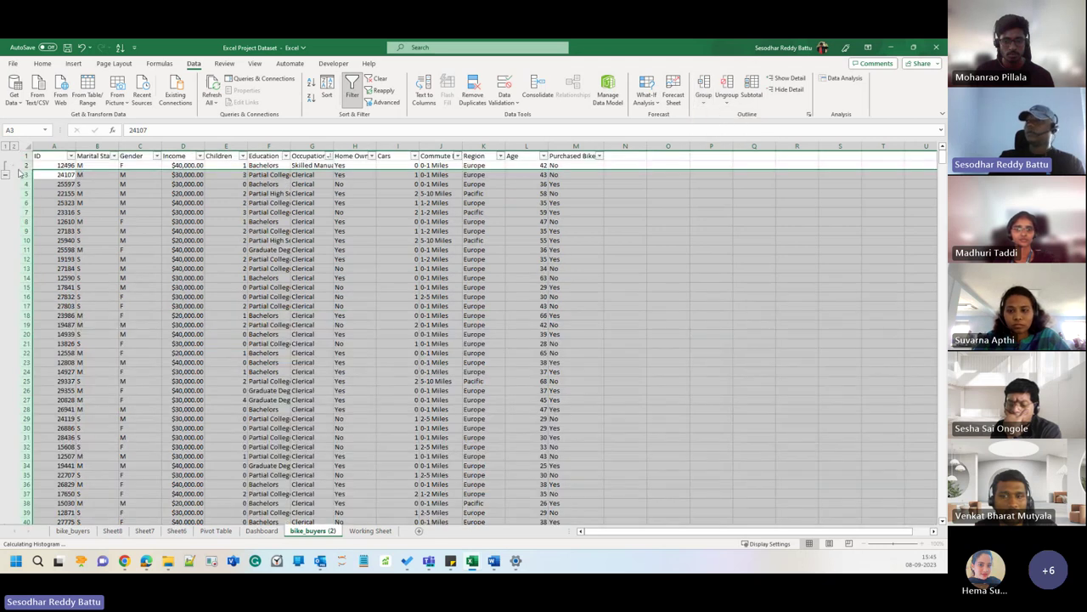
Step: Collapse the grouped Clerical rows and expand them again
left_click(109, 203)
left_click(6, 146)
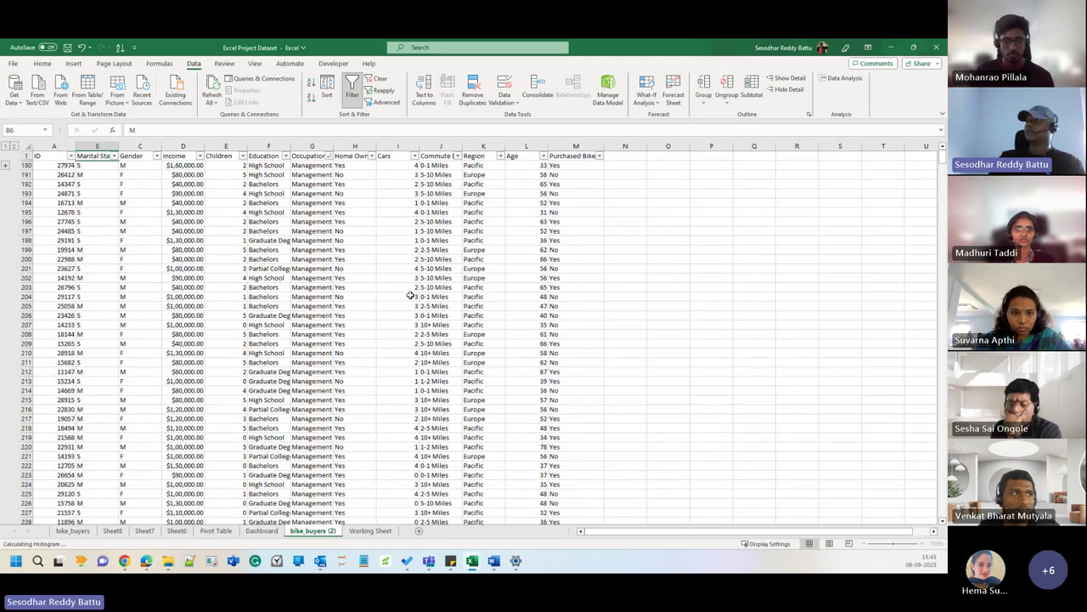
left_click(6, 166)
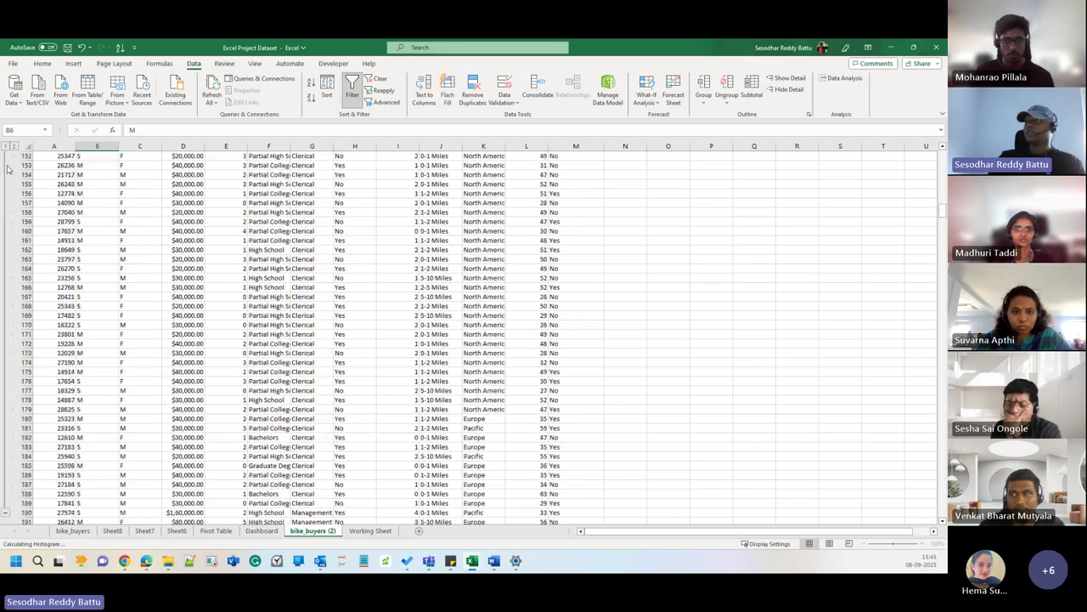
Step: Examine the Management and Manual occupation rows that follow the Clerical group
scroll(331, 312, "down", 8)
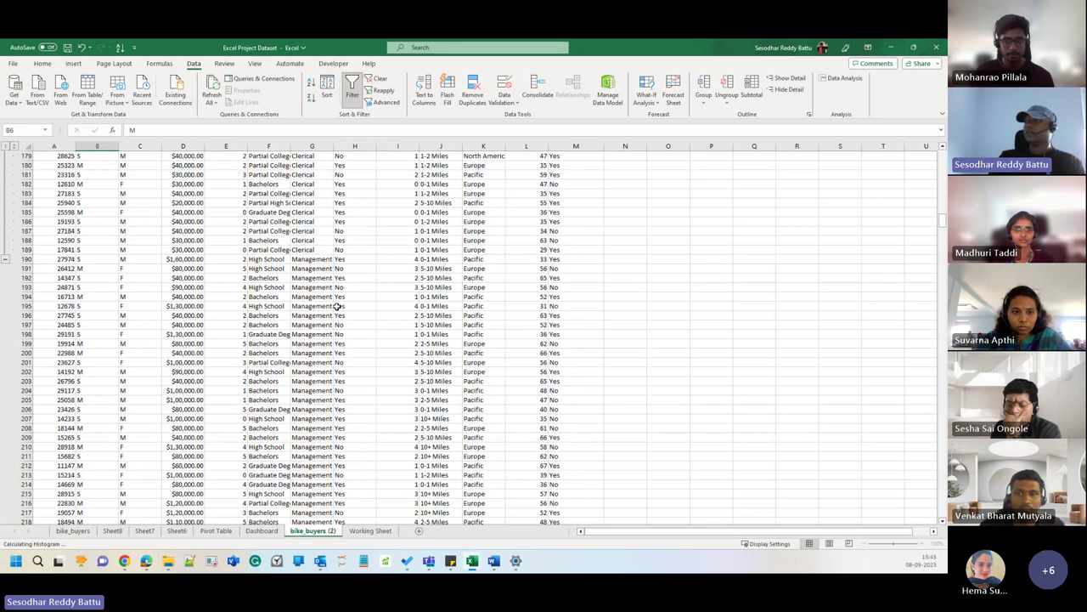
scroll(331, 312, "down", 5)
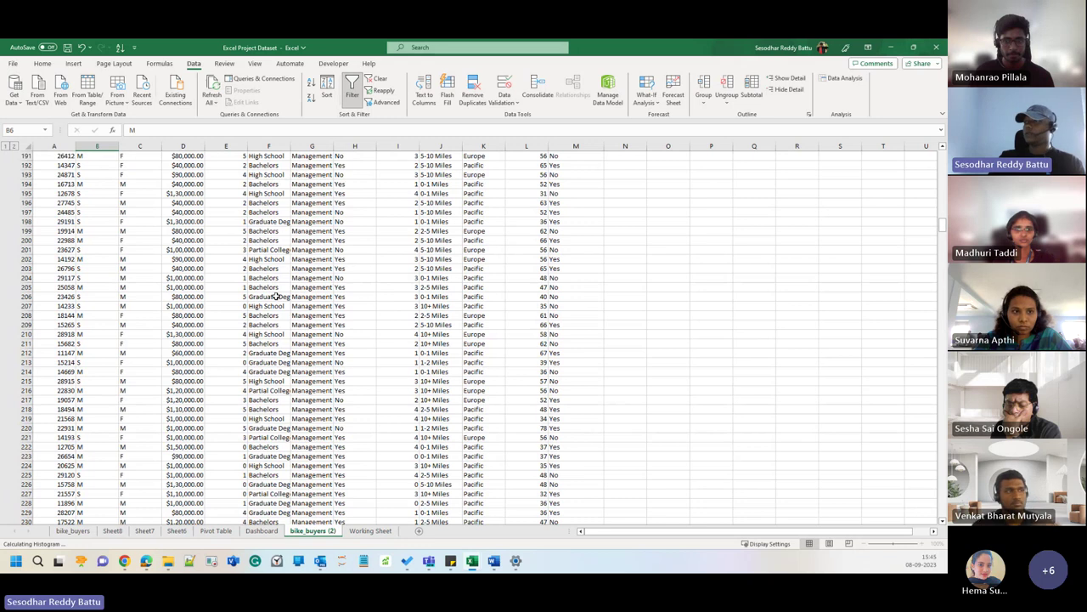
scroll(276, 296, "down", 20)
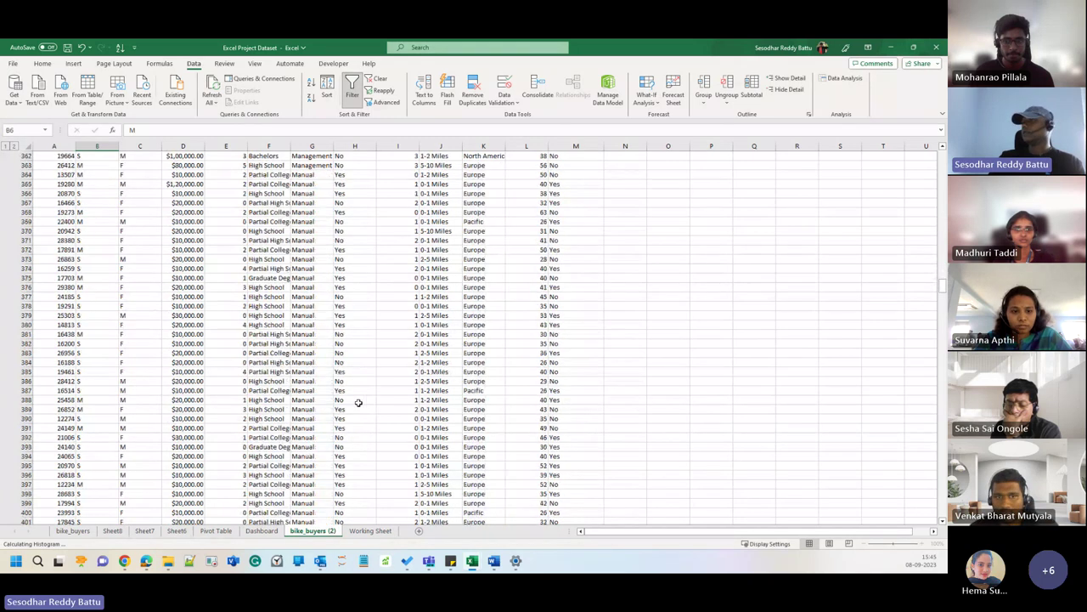
left_click_drag(312, 353, 315, 435)
scroll(400, 256, "down", 13)
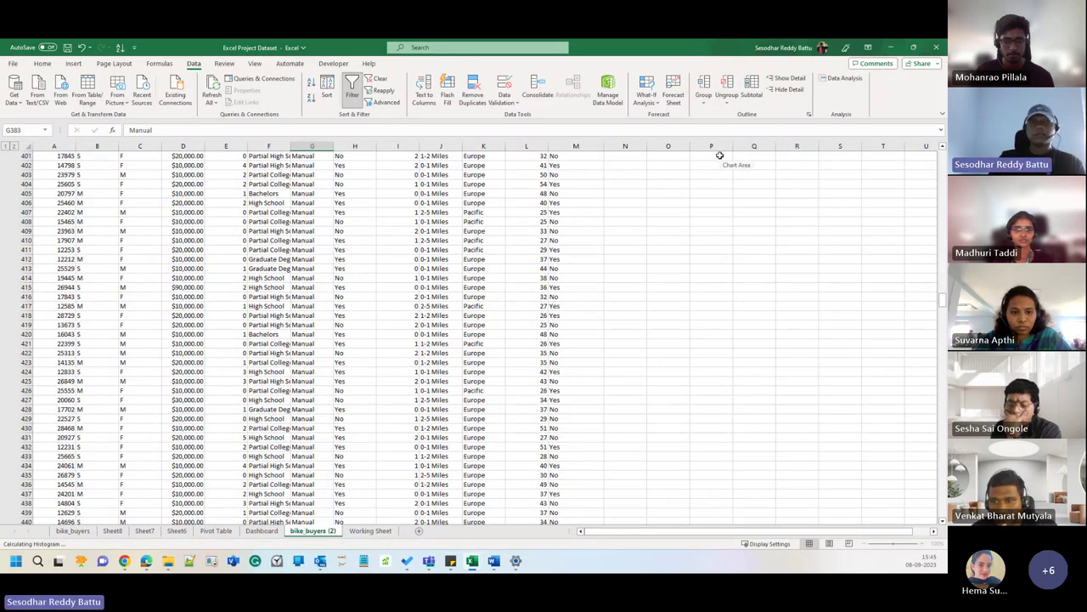
left_click(278, 316)
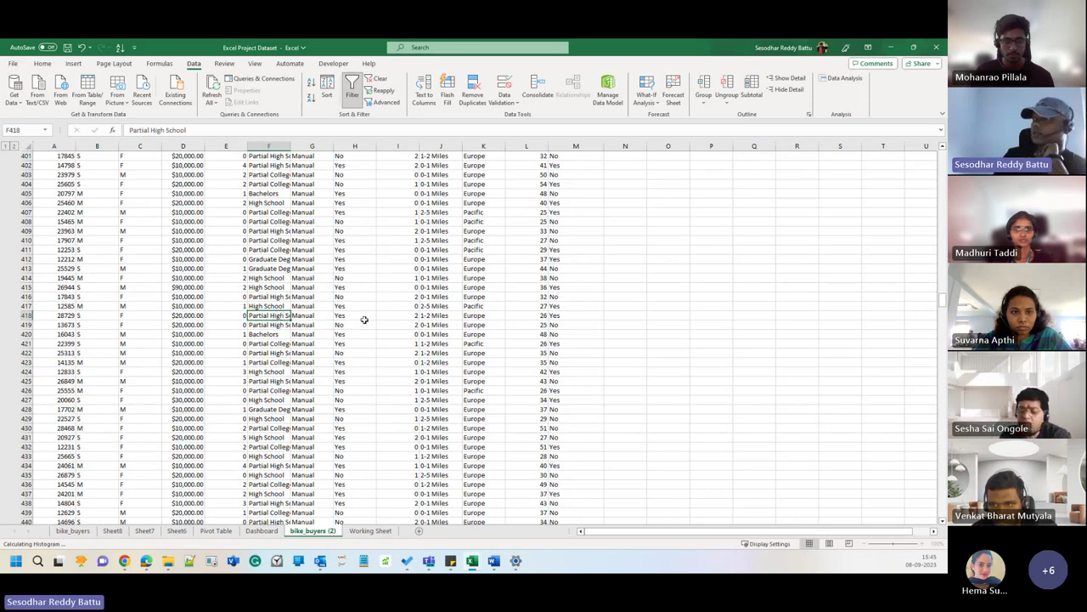
scroll(364, 315, "up", 7)
left_click_drag(943, 293, 943, 155)
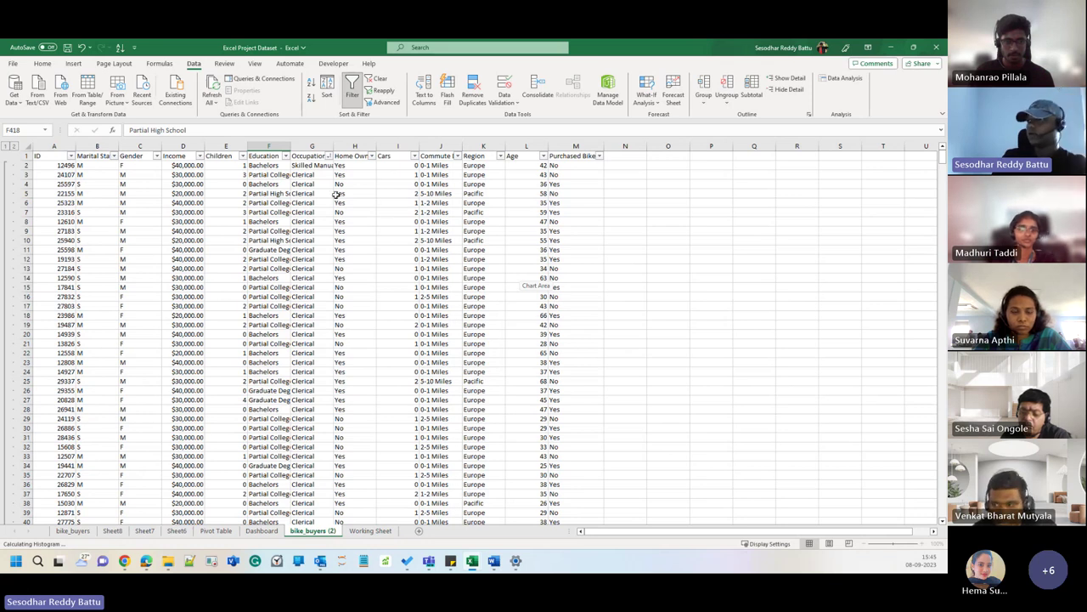
Step: Examine the grouped Clerical rows across the data columns
left_click(53, 146)
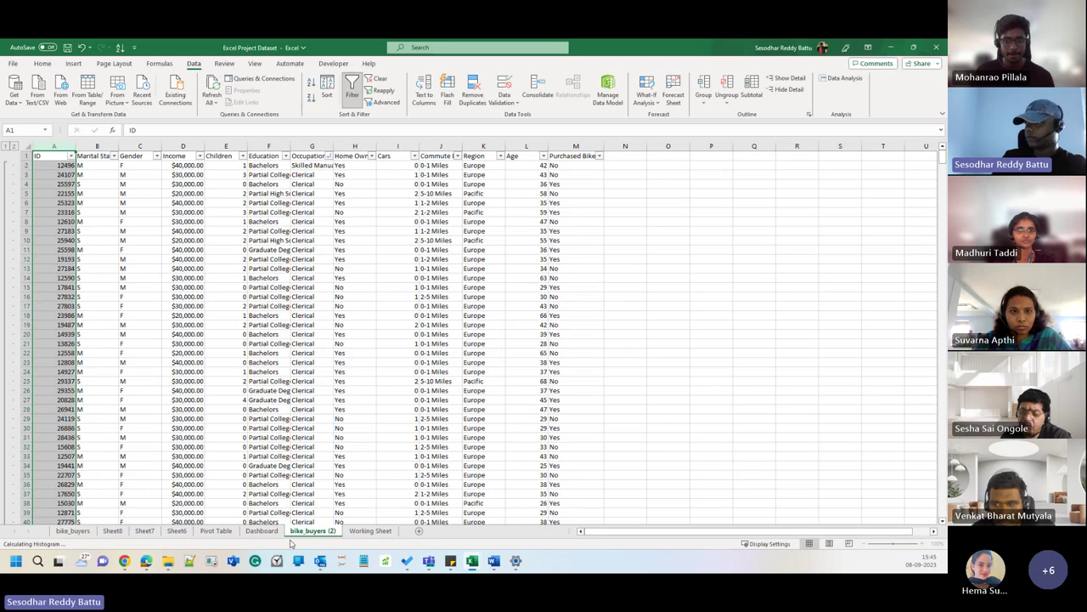
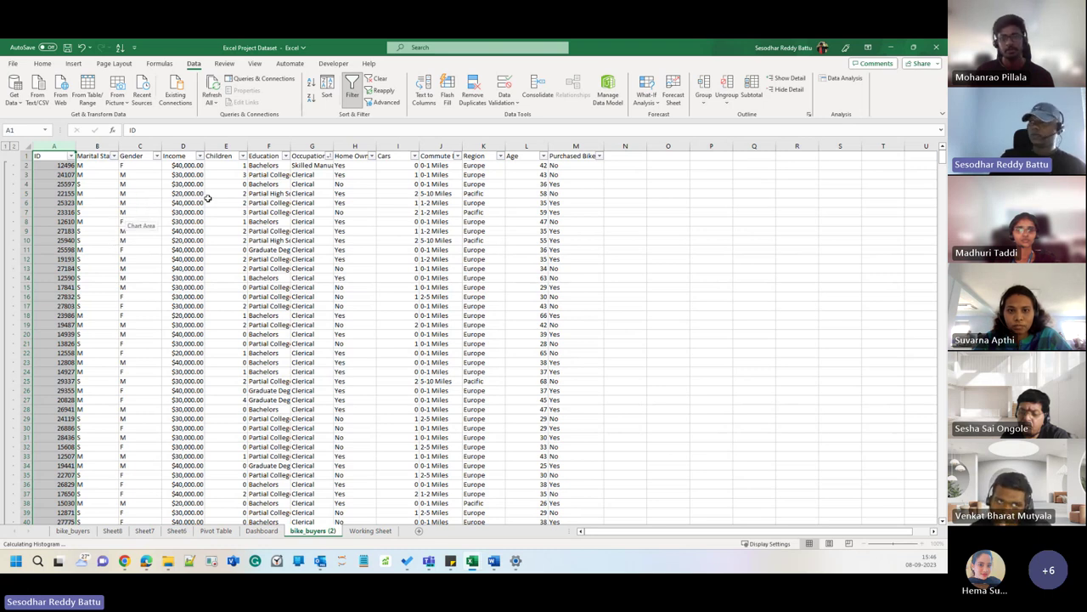
scroll(224, 247, "down", 13)
scroll(225, 263, "down", 15)
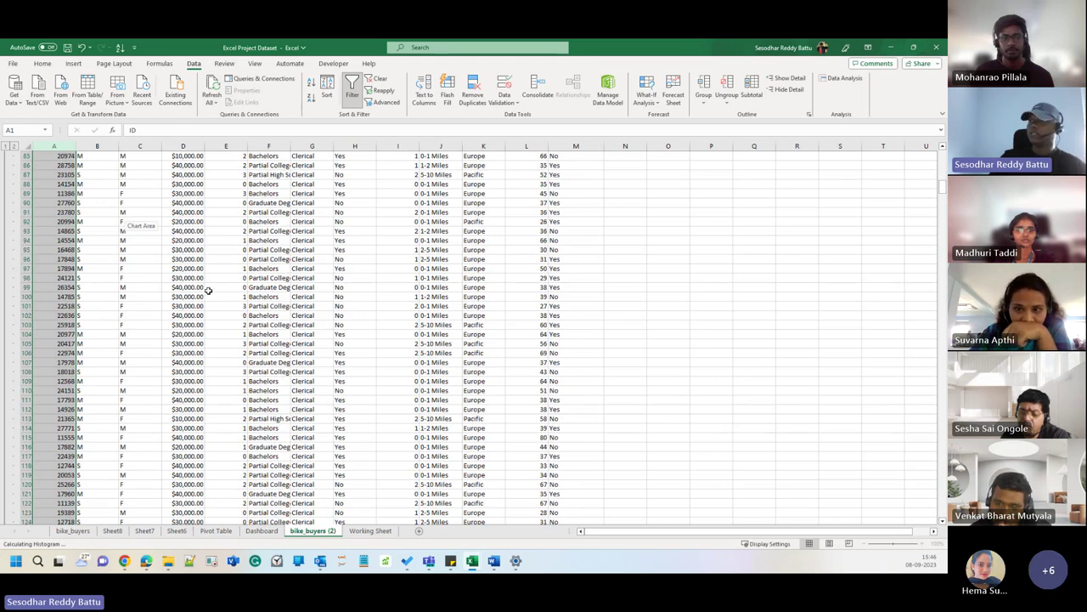
scroll(53, 191, "up", 20)
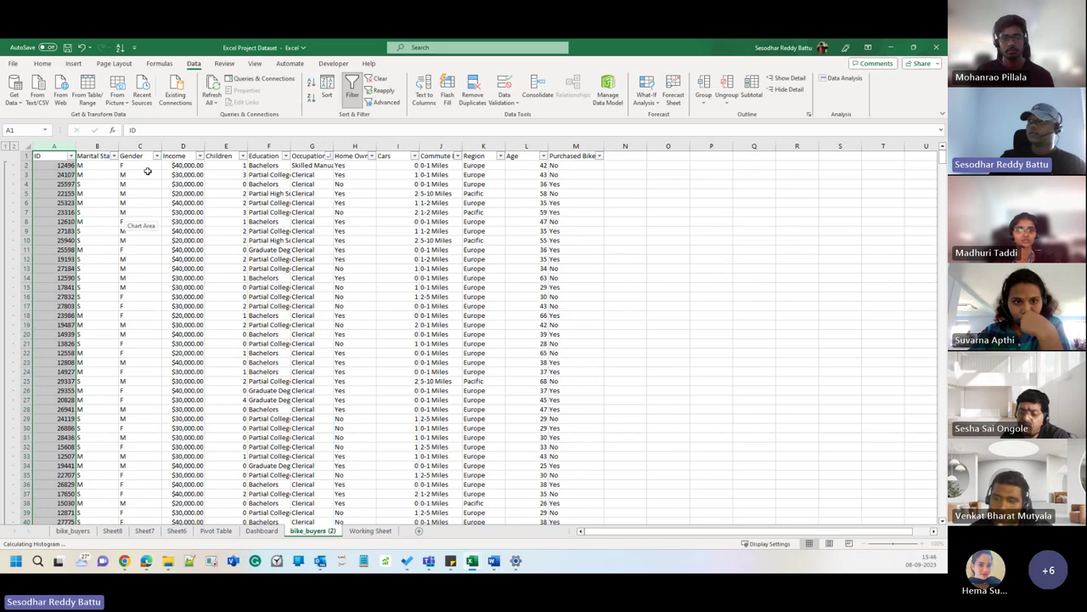
left_click(302, 195)
scroll(64, 235, "down", 2)
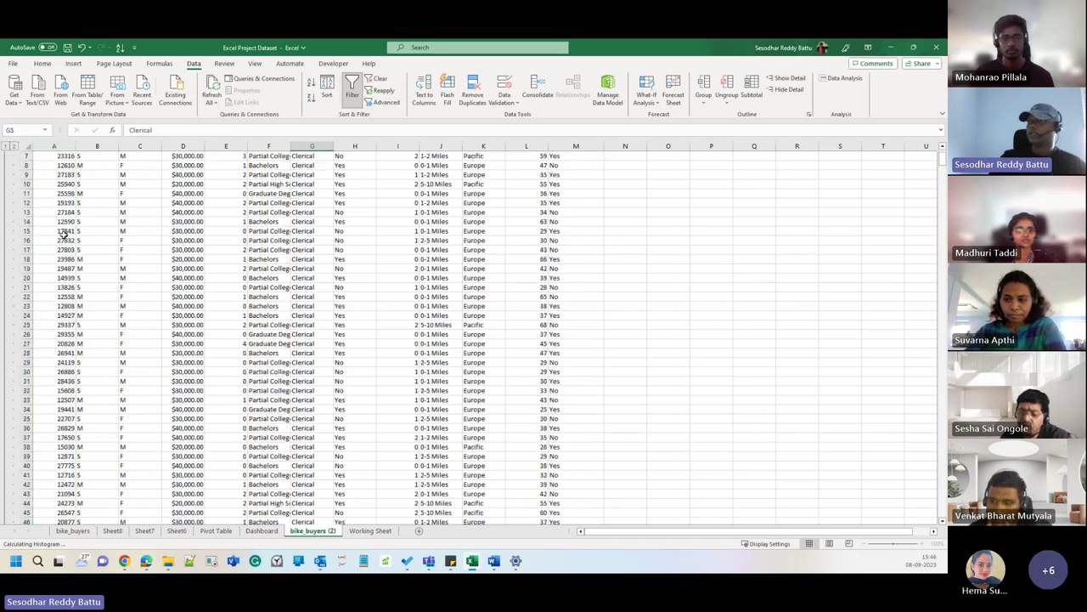
scroll(64, 235, "up", 2)
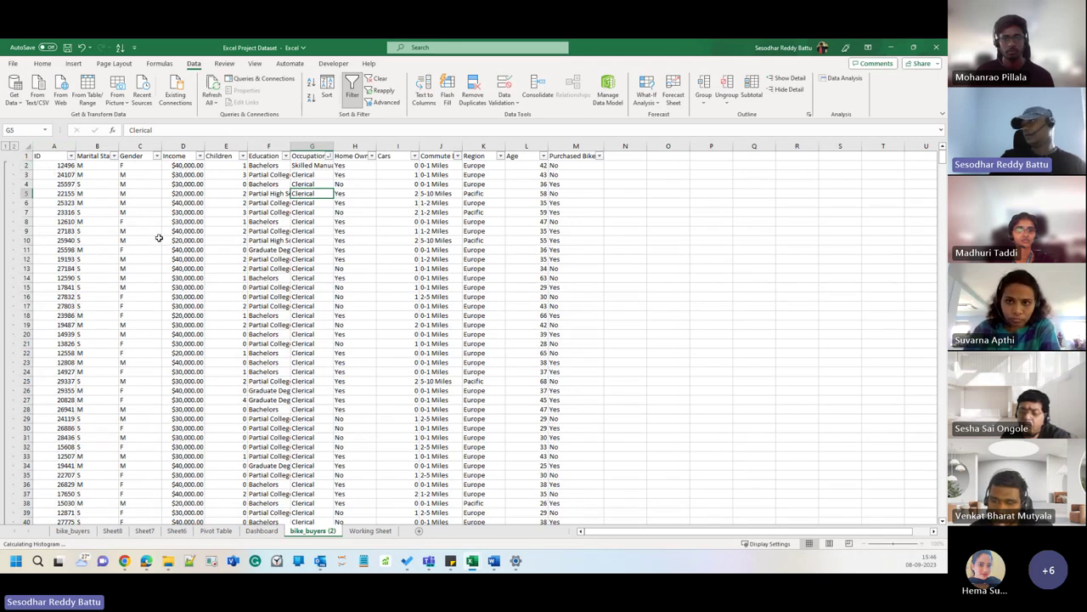
mouse_move(82, 196)
left_mouse_down()
mouse_move(608, 196)
mouse_move(656, 377)
left_mouse_up()
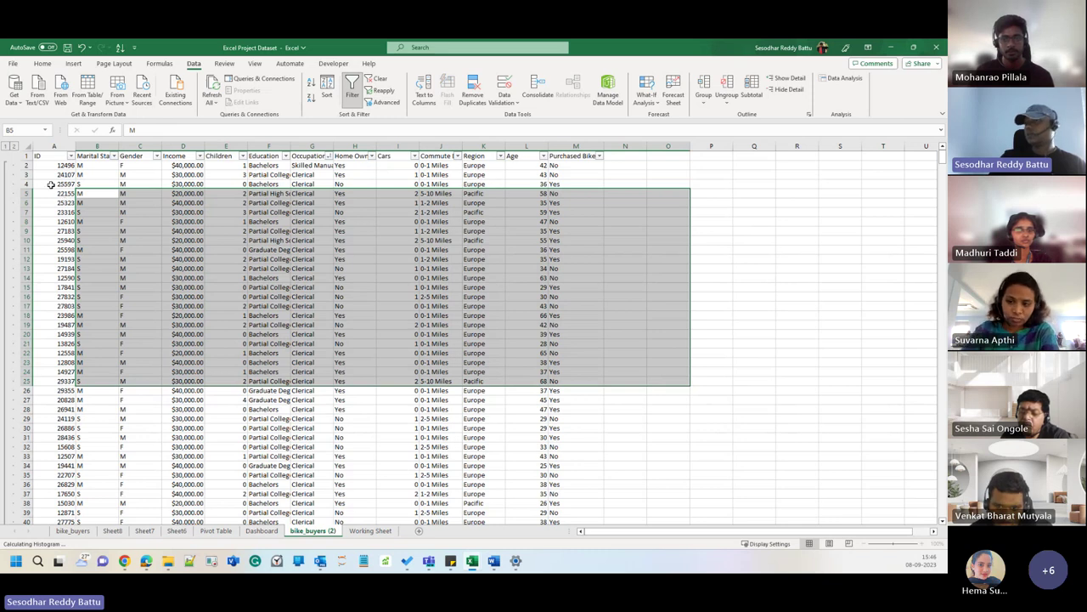
left_click_drag(51, 184, 591, 378)
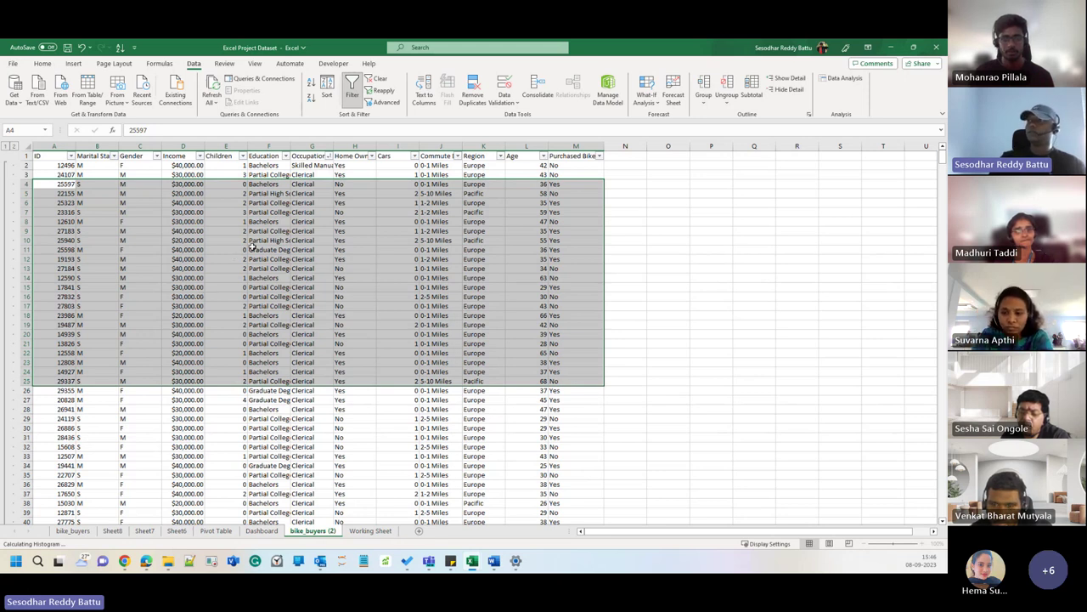
left_click(312, 230)
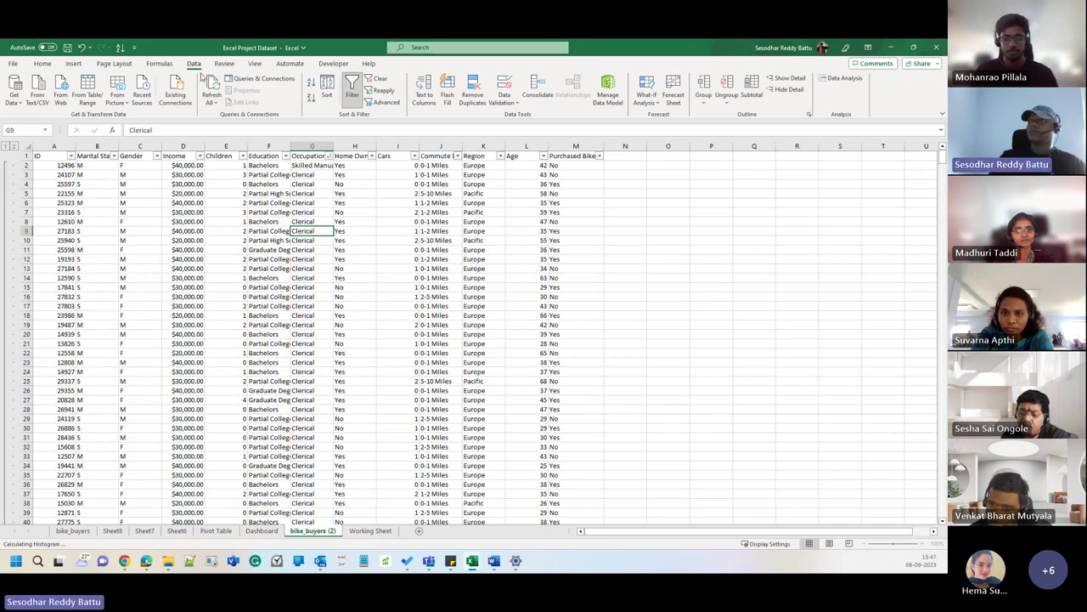
left_click(226, 64)
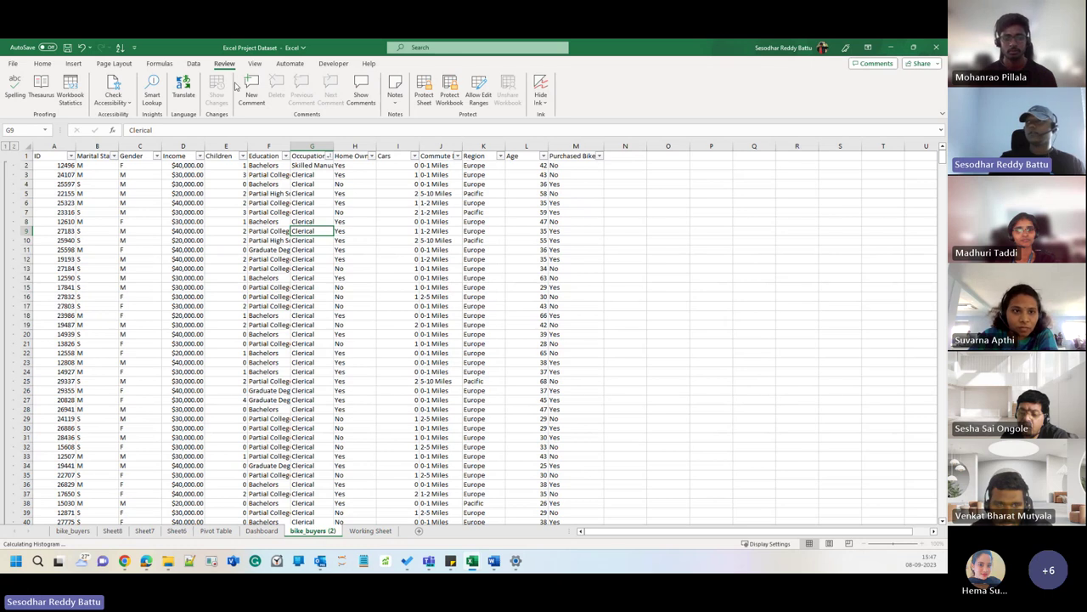
left_click(113, 64)
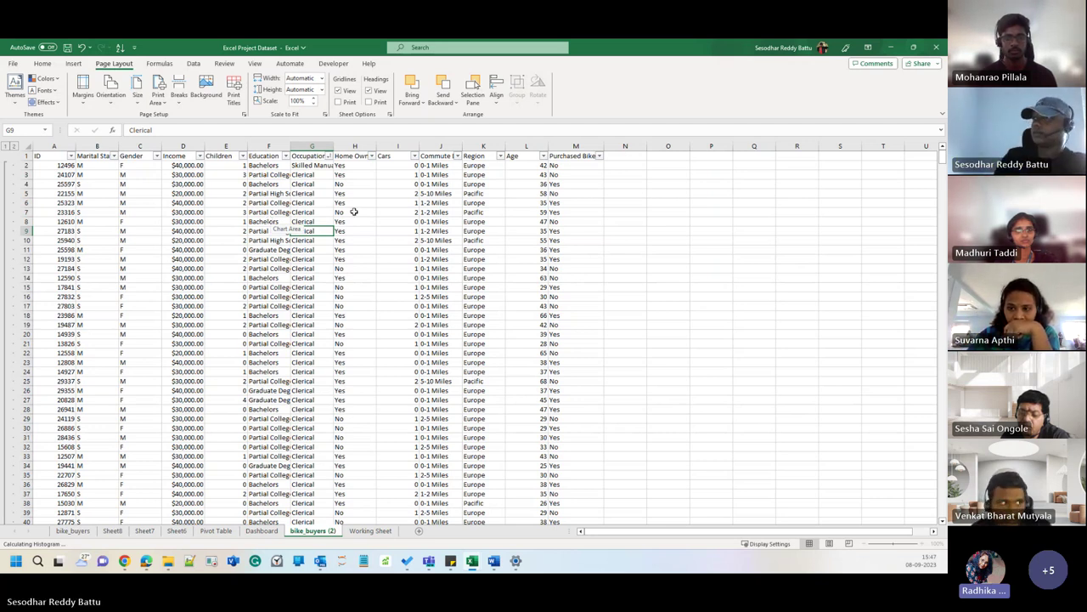
left_click(327, 156)
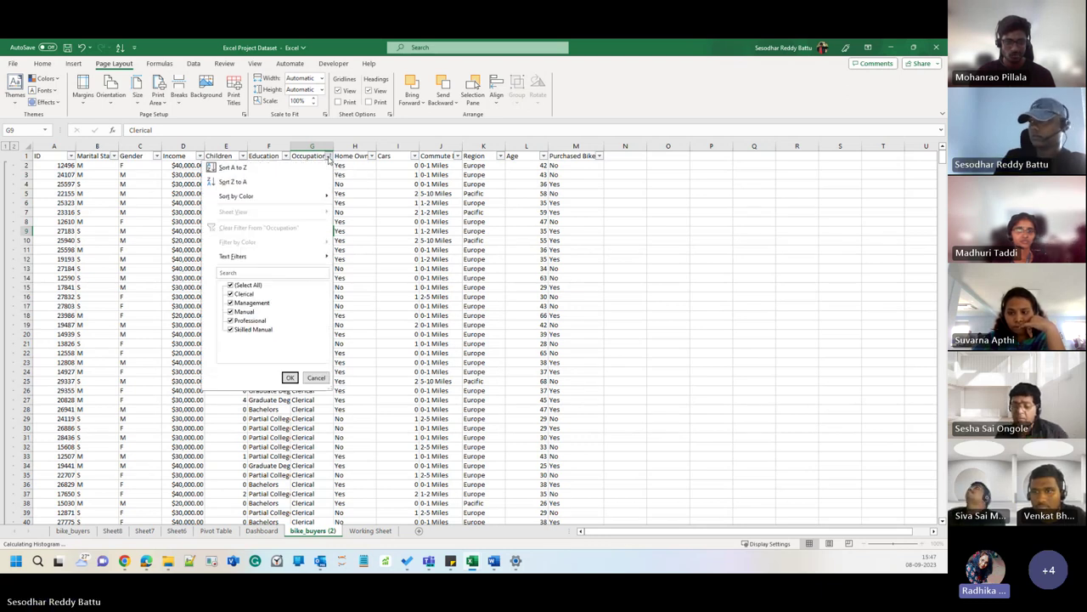
left_click(328, 156)
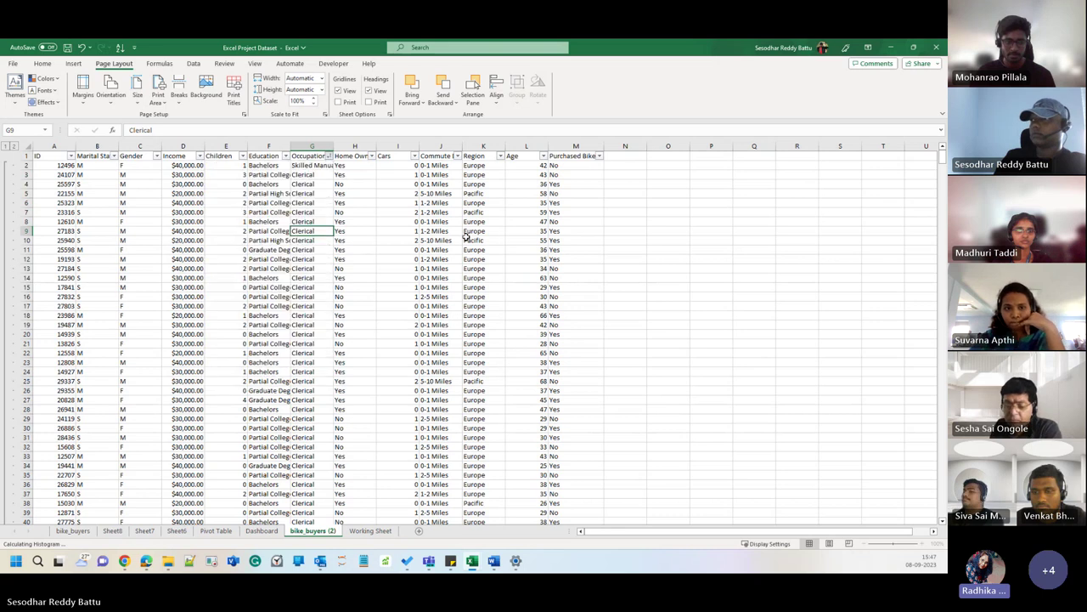
Step: Sort the table by the Occupation column from Z to A
left_click(329, 156)
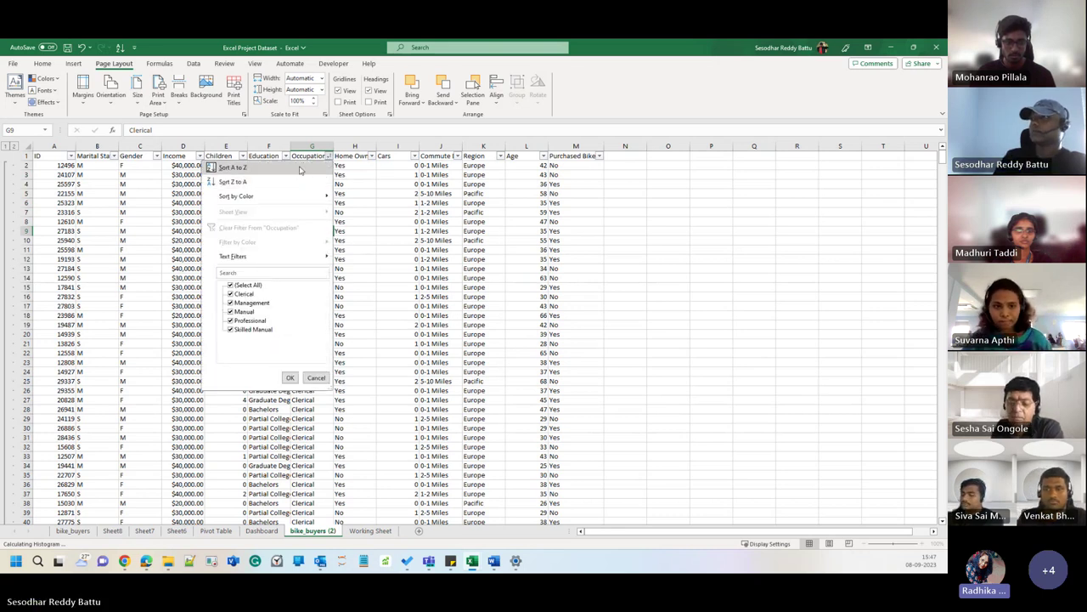
left_click(300, 172)
left_click(329, 157)
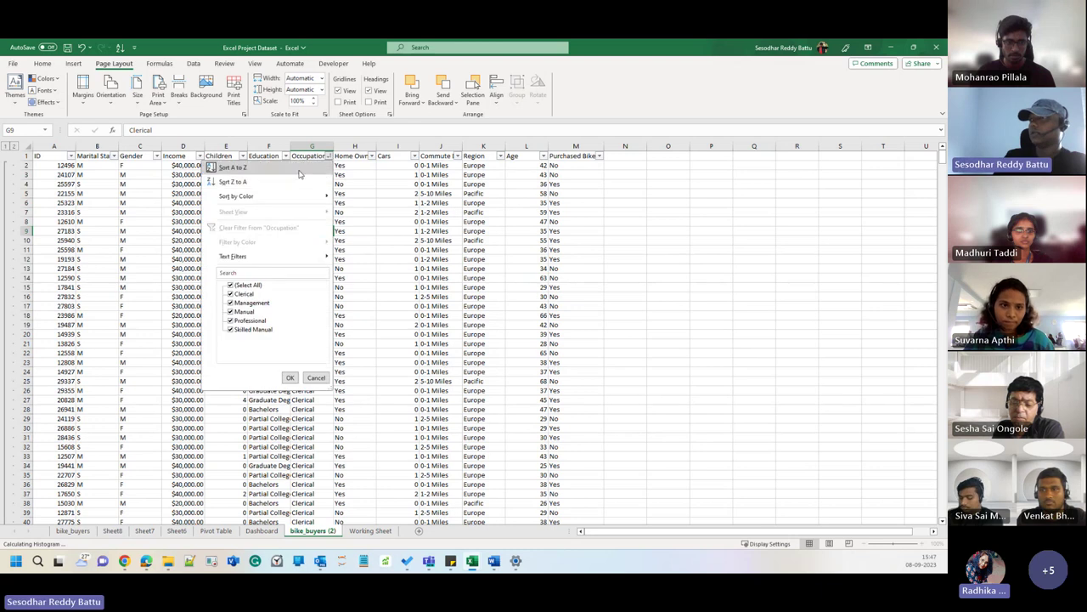
left_click(296, 184)
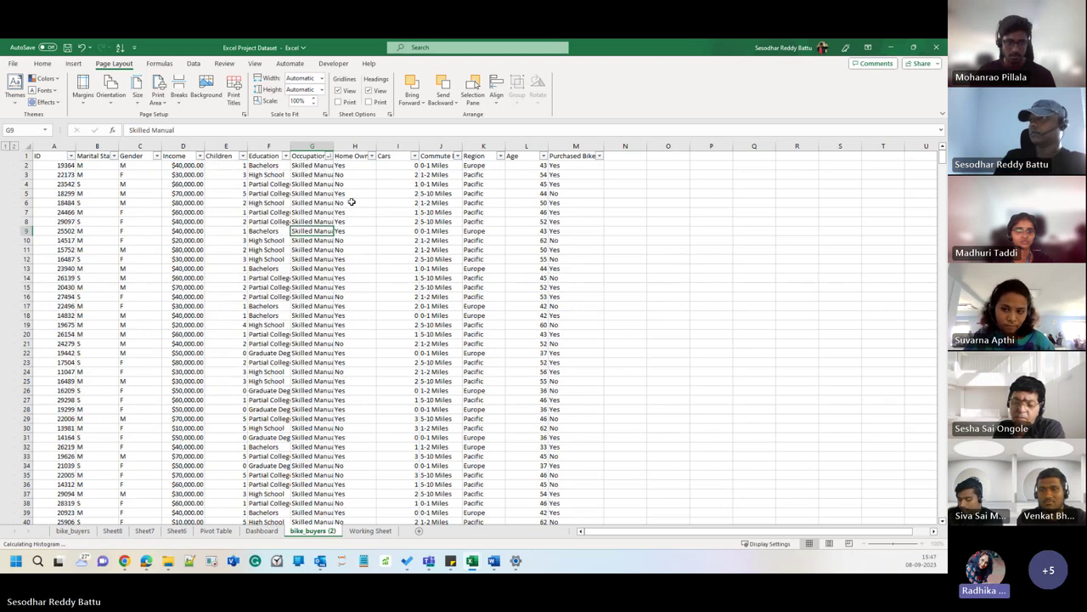
Step: Fit the Occupation column's width to its contents and reapply the Z to A sort on it
left_click(355, 203)
left_click_drag(332, 146, 332, 146)
double_click(331, 146)
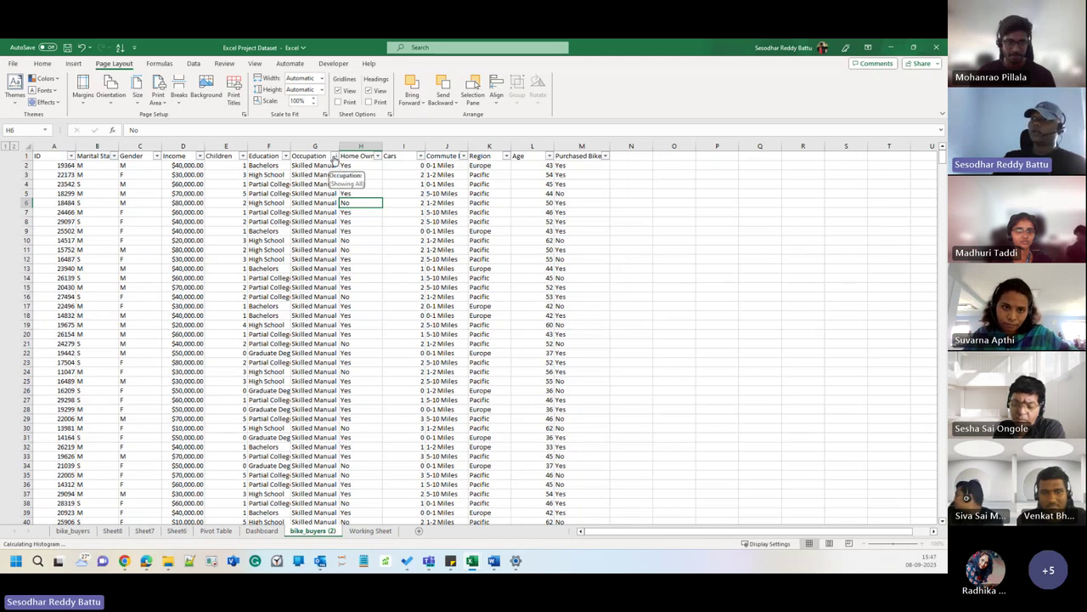
left_click(334, 156)
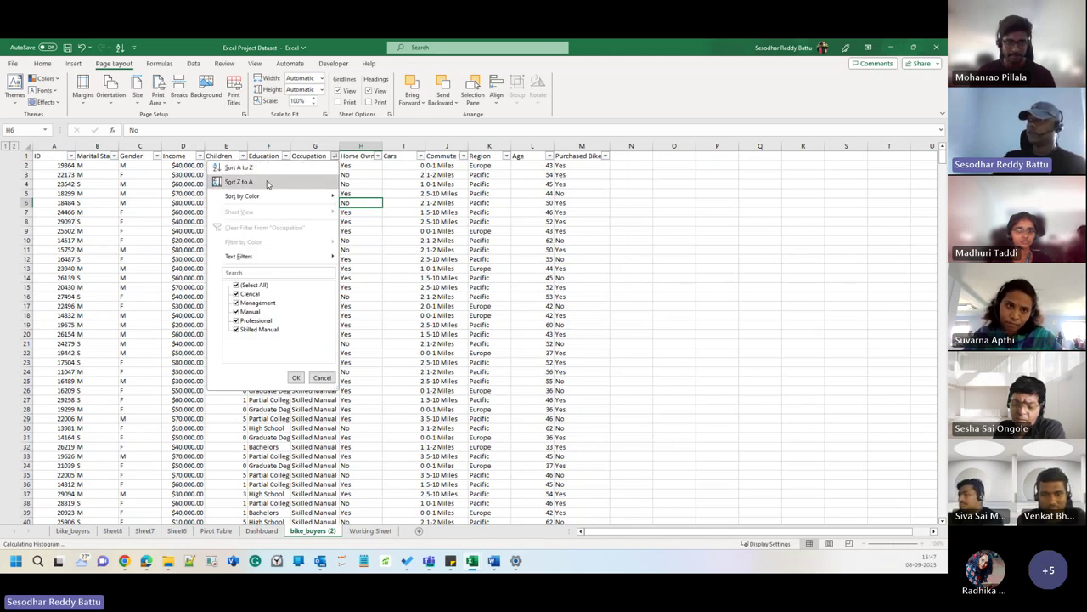
left_click(268, 183)
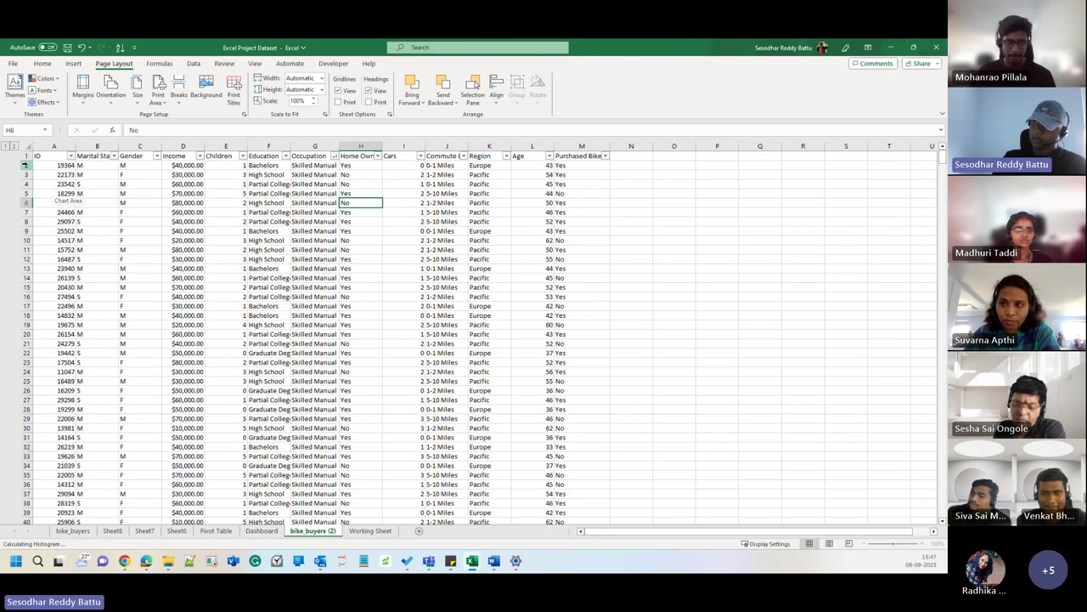
left_click_drag(25, 165, 26, 306)
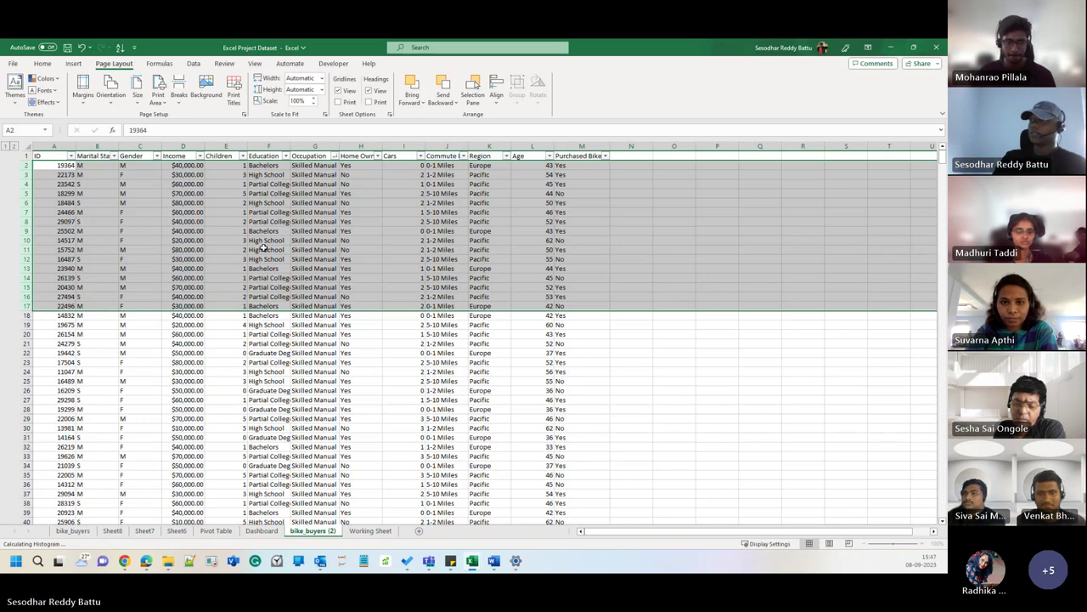
left_click(26, 165)
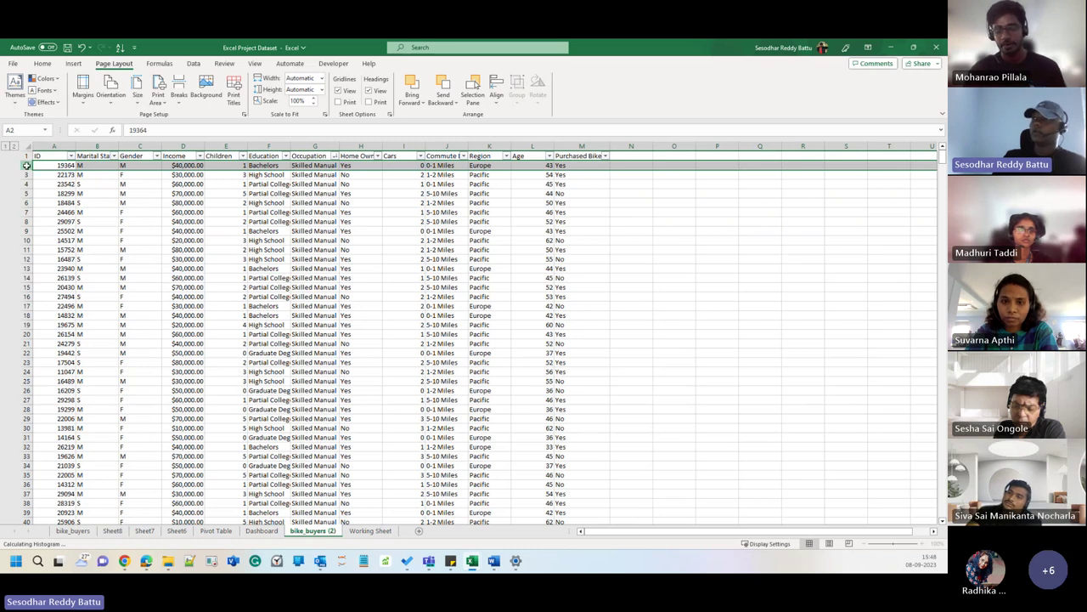
left_click_drag(26, 165, 27, 352)
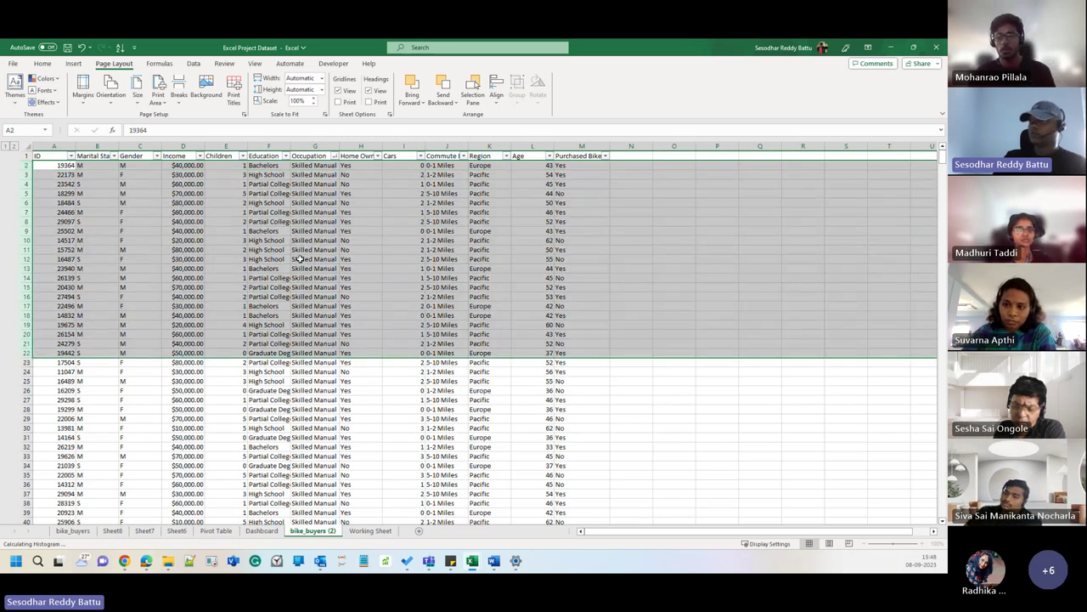
left_click(321, 174)
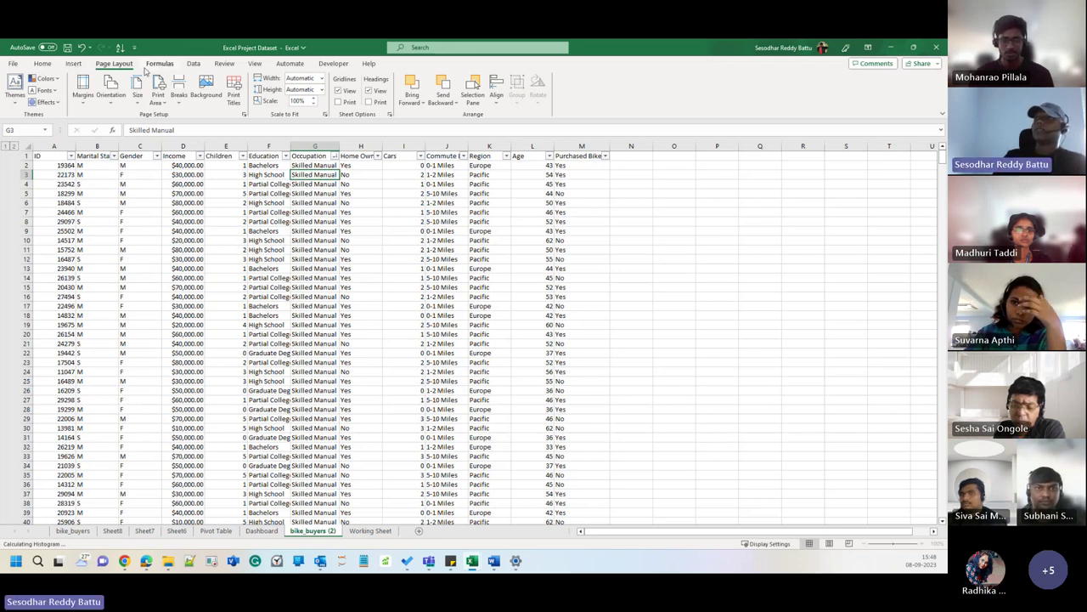
left_click(158, 64)
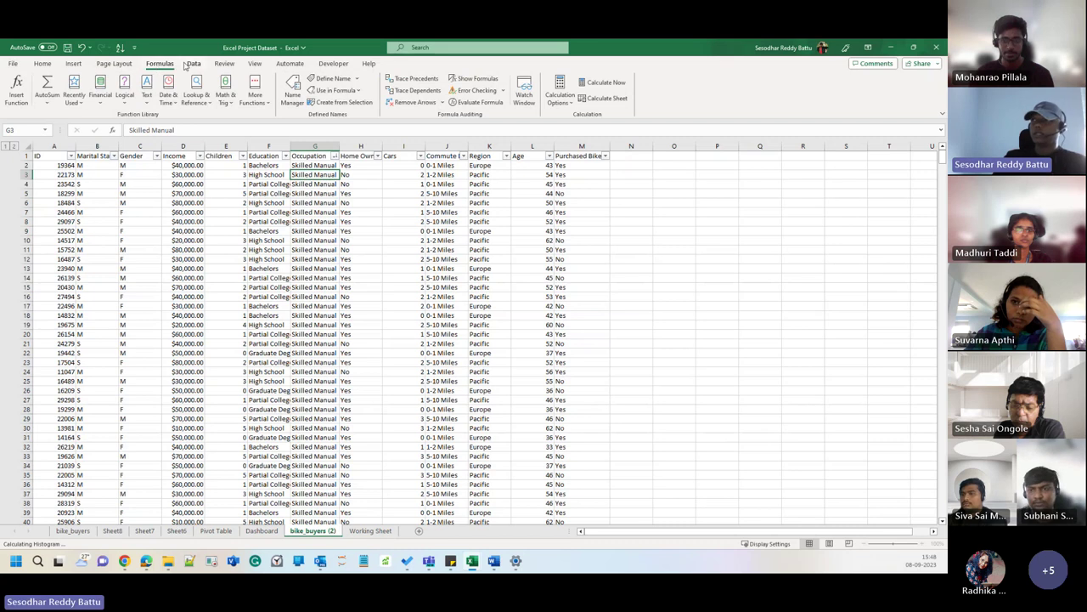
left_click(187, 65)
left_click(224, 66)
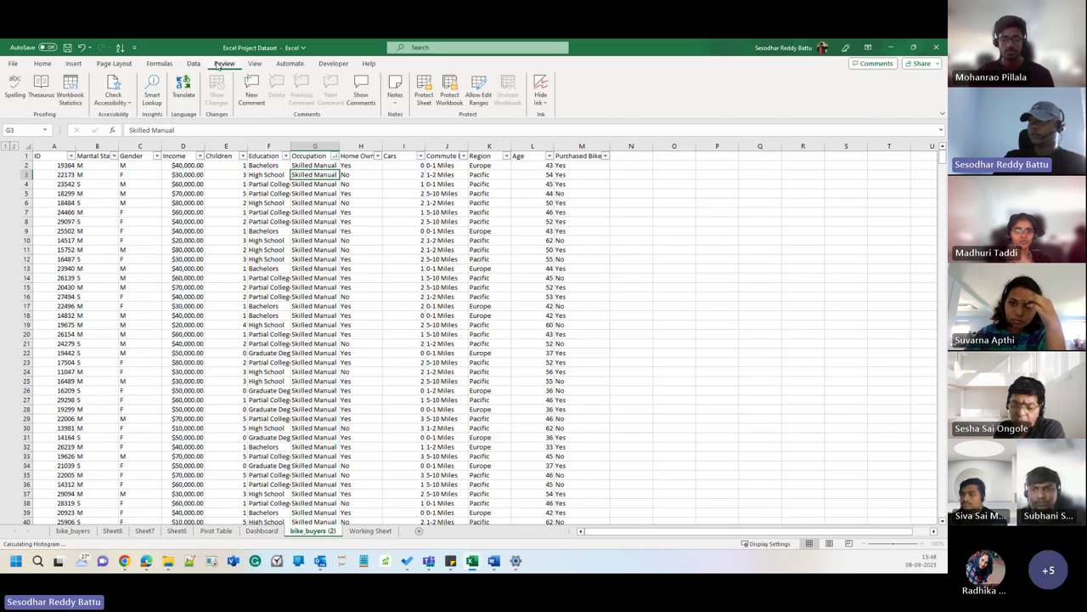
left_click(254, 66)
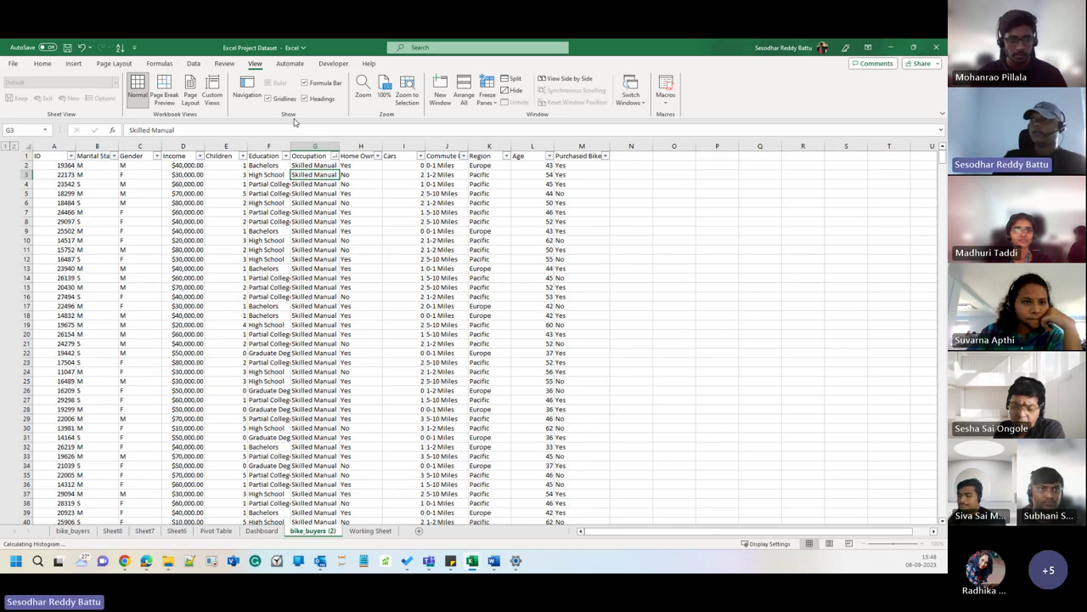
left_click(42, 64)
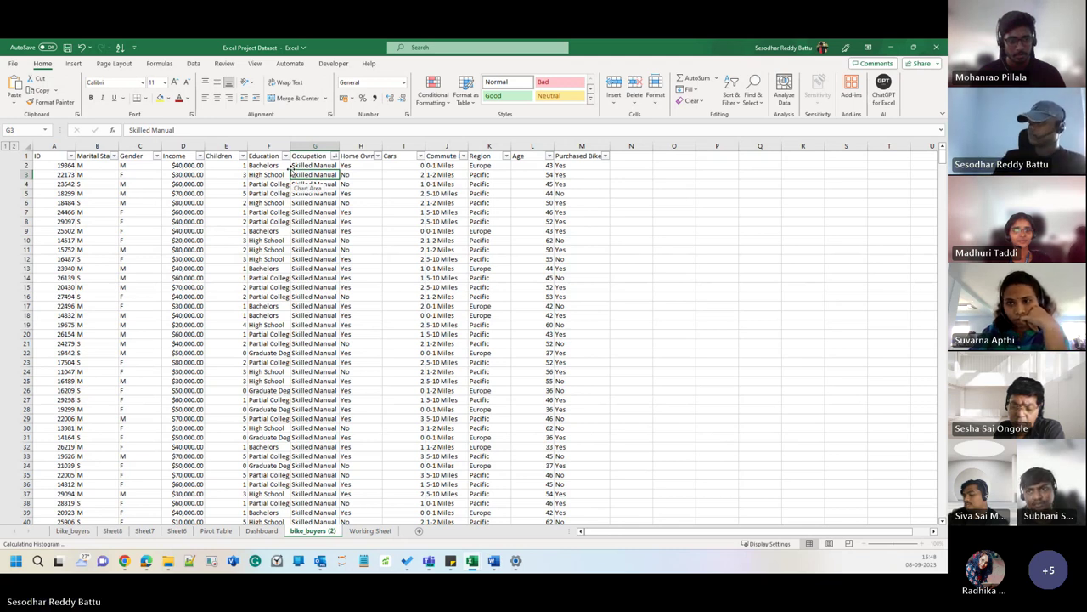
left_click(299, 240)
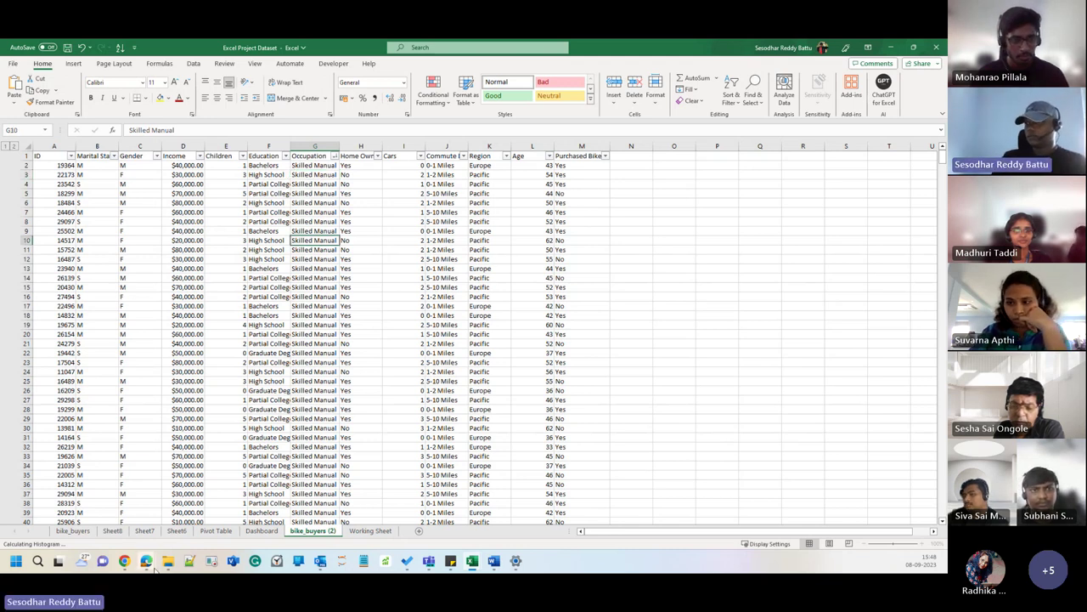
Step: Switch to the Book 1 workbook open in Excel for the web in the Edge browser
mouse_move(147, 563)
left_click(161, 515)
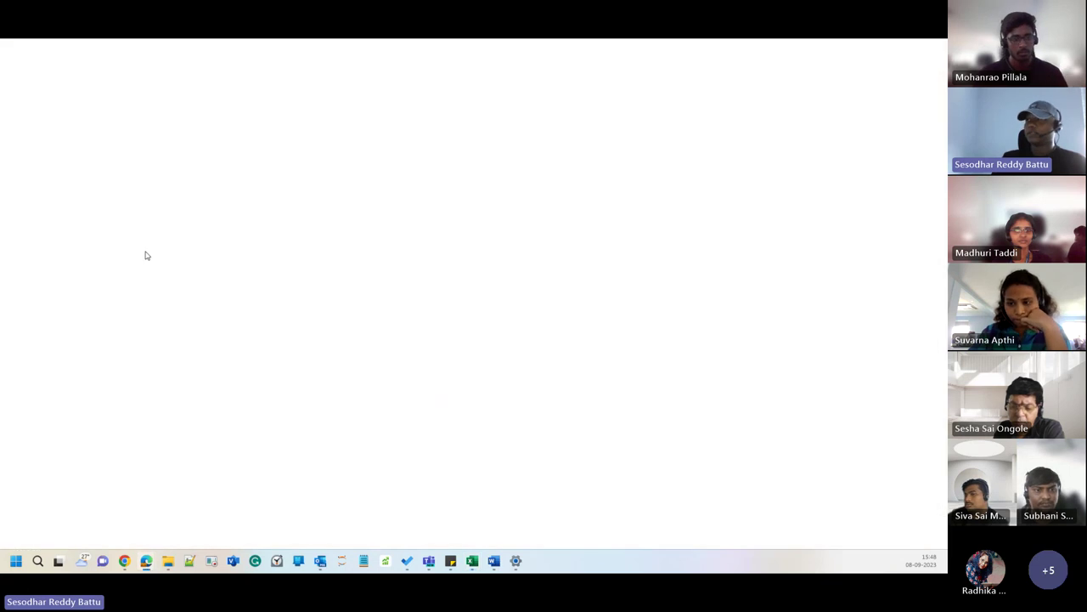
mouse_move(11, 283)
left_click(51, 283)
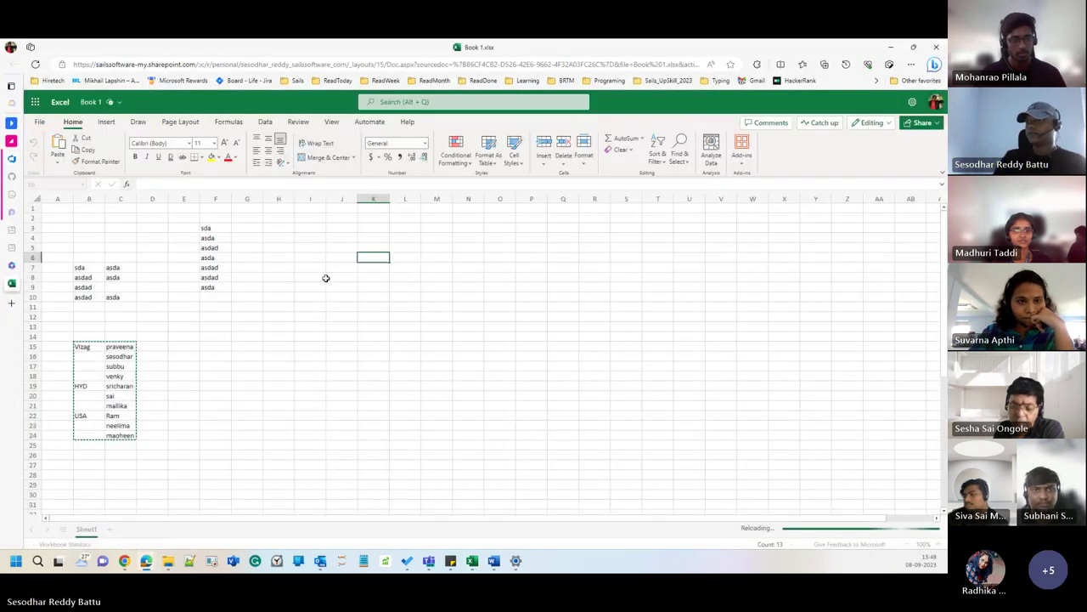
left_click(214, 384)
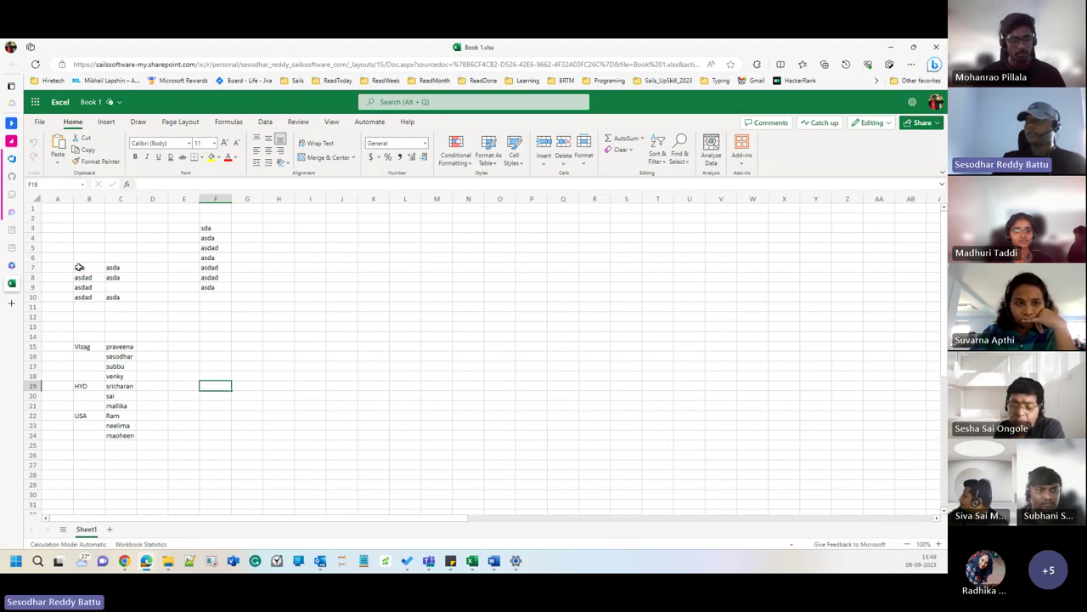
Step: Copy the sample block B7:C10 and paste it starting at cell K7
left_click_drag(79, 267, 113, 294)
key("ctrl+c")
left_click(373, 267)
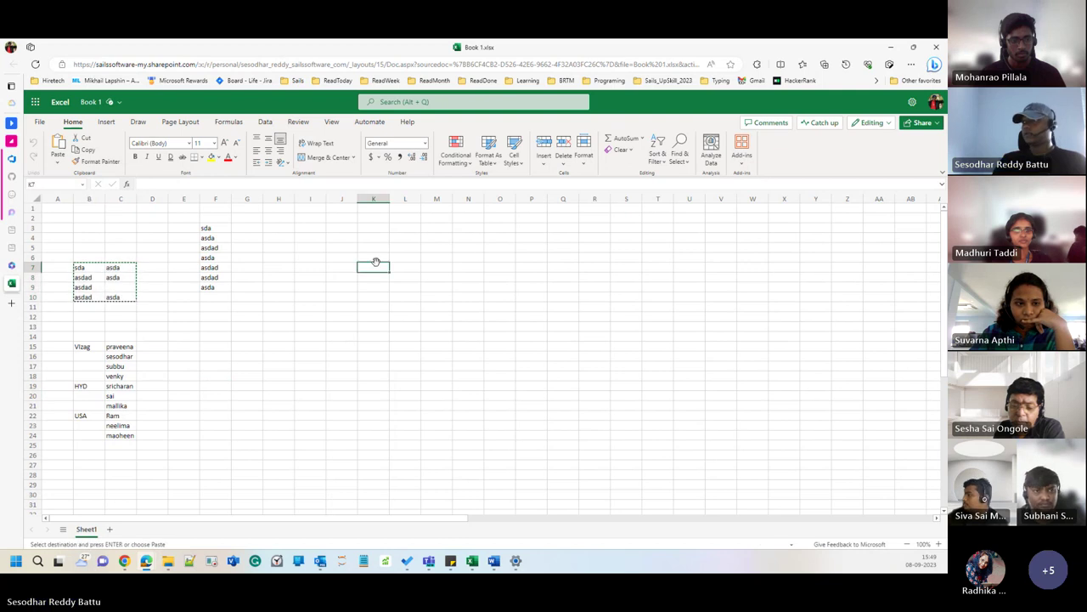
key("ctrl+v")
Step: Enter filler text ef;lj;lfja in M7, and a;lcaj;ljc, qkdhkajdh, bdkjsdk, ldlskhl and sgshg across M8 to Q8
left_click(431, 266)
type("ef;ljfja")
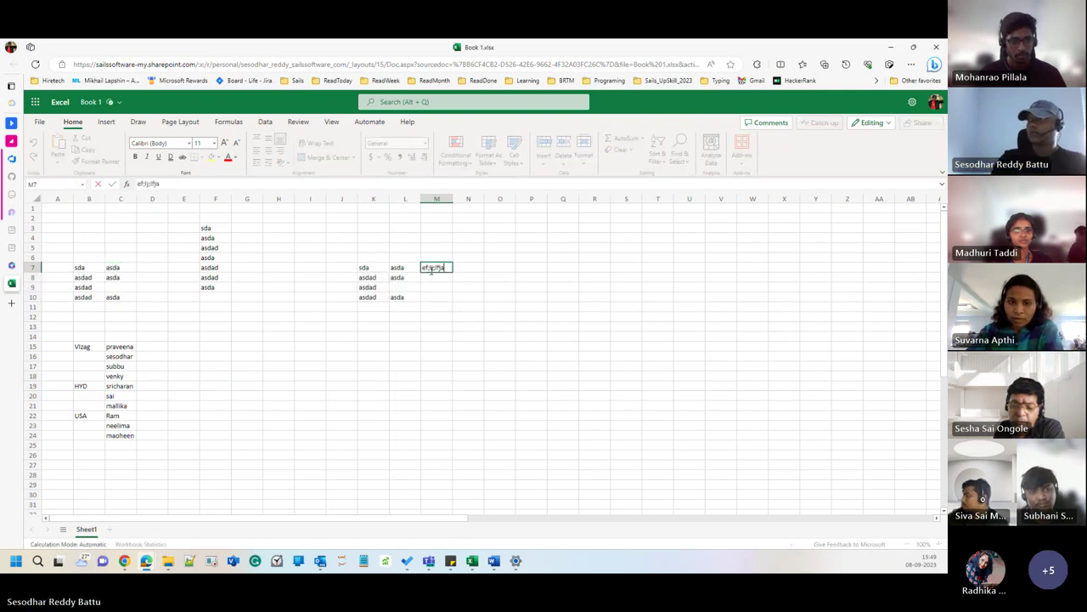
key("Return")
type("a;lcaj;ljc")
key("Tab")
type("qkdhkajdh")
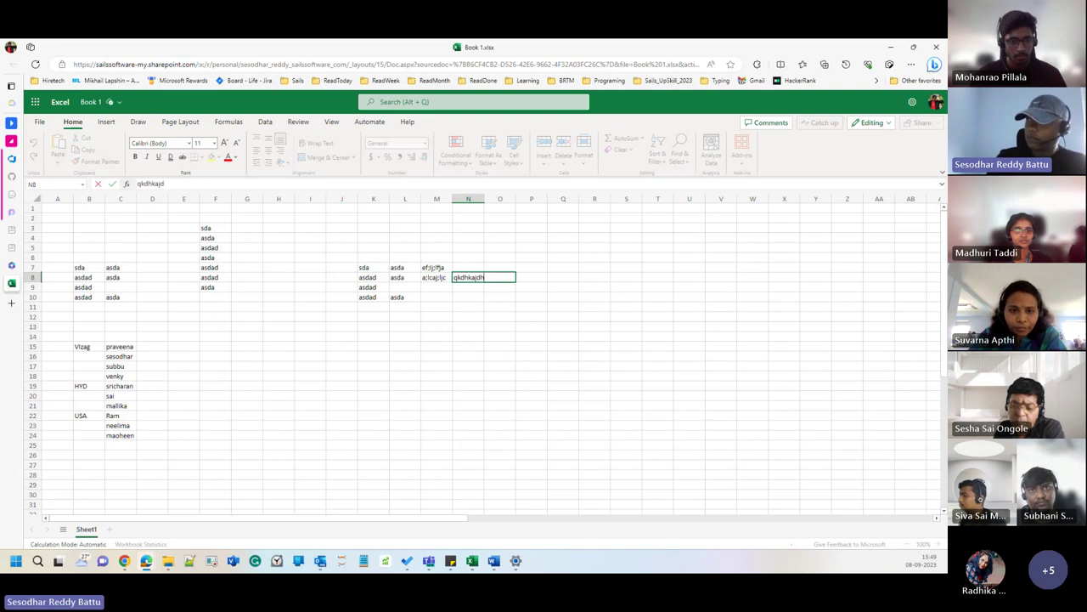
key("Tab")
type("bdkjsdk")
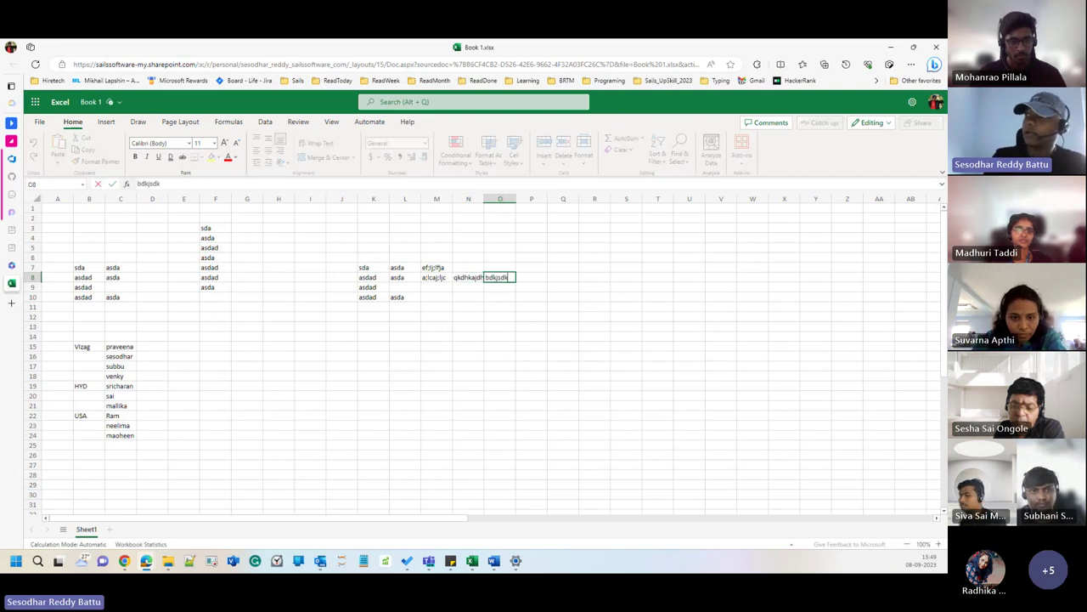
key("Tab")
type("ldlsk")
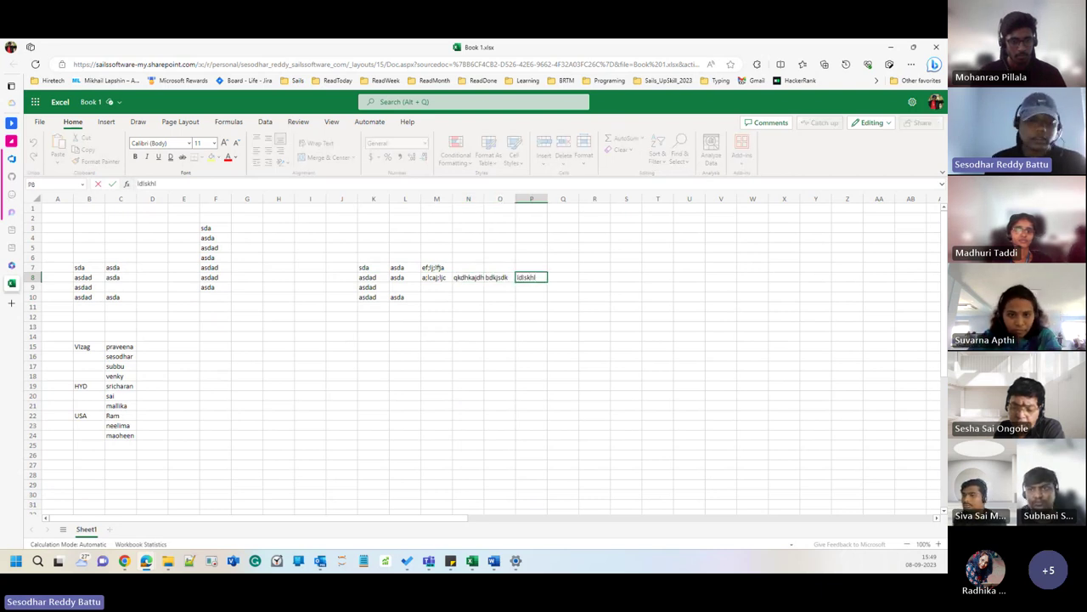
key("Tab")
type("sgshg")
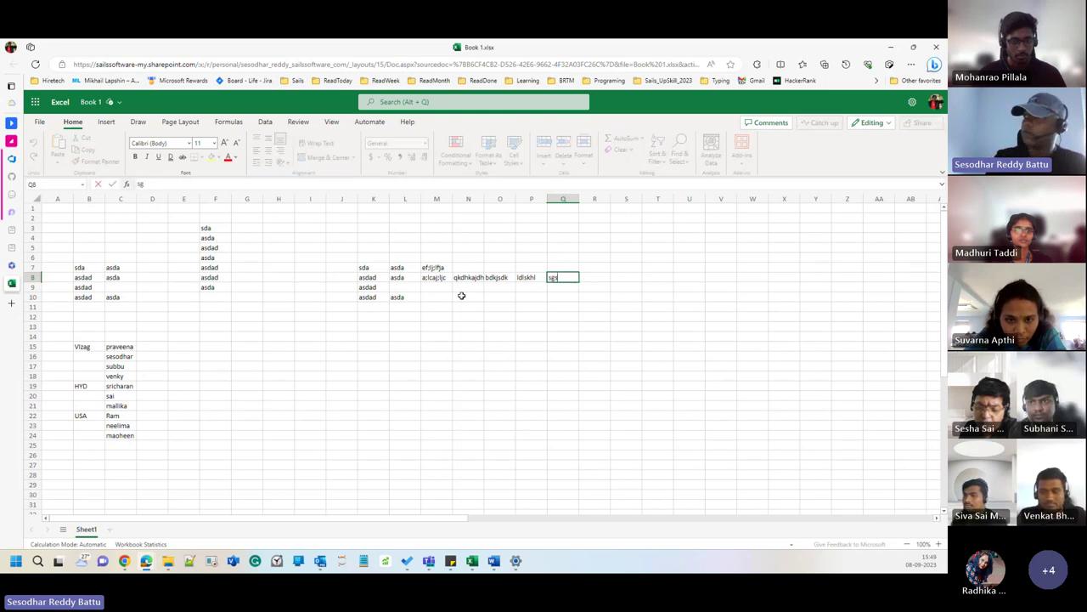
left_click(522, 351)
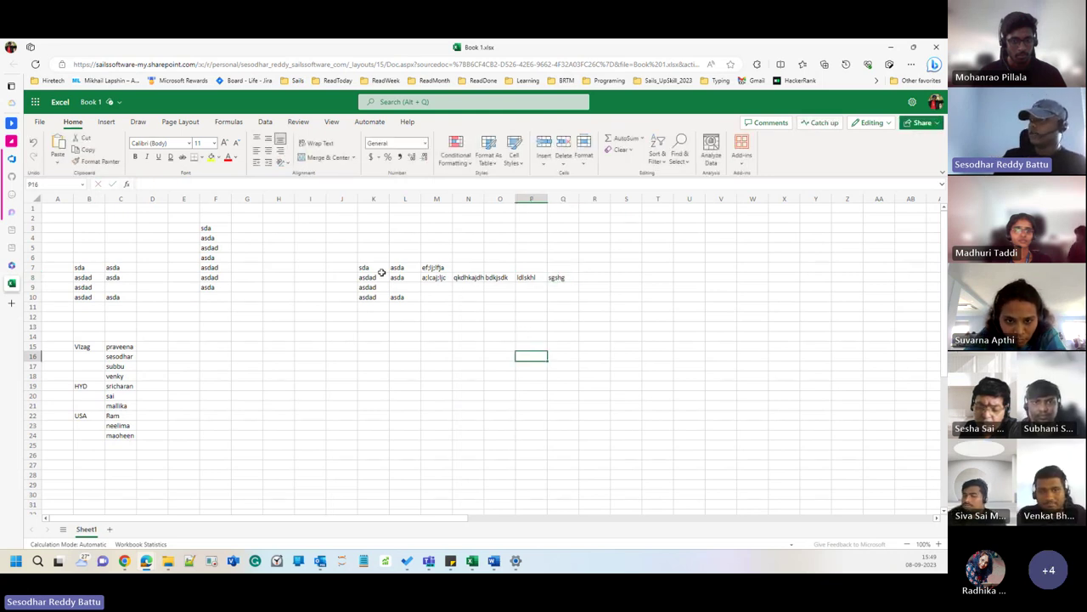
Step: Add scattered filler entries below the pasted block: ugdiusti in M11 and ssdsdsd in O12
left_click_drag(370, 269, 553, 312)
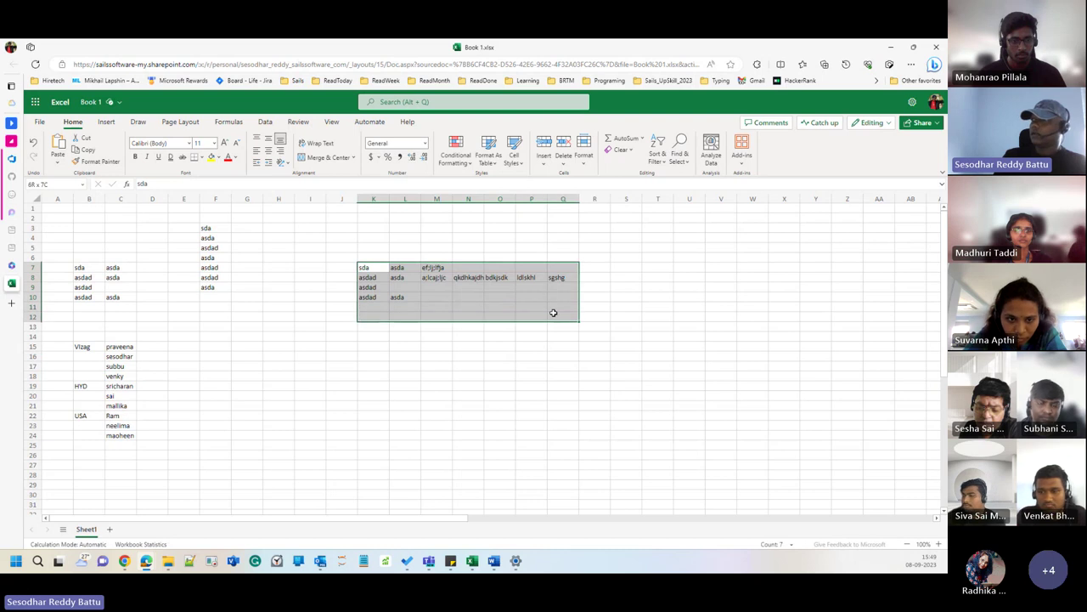
left_click(436, 306)
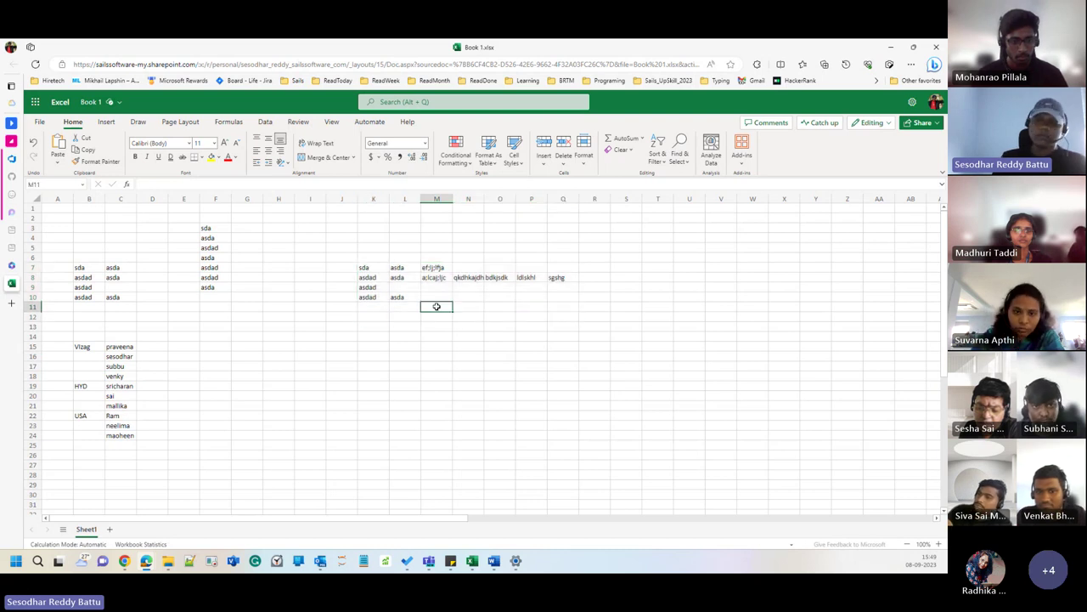
type("ugdiusti")
left_click(498, 314)
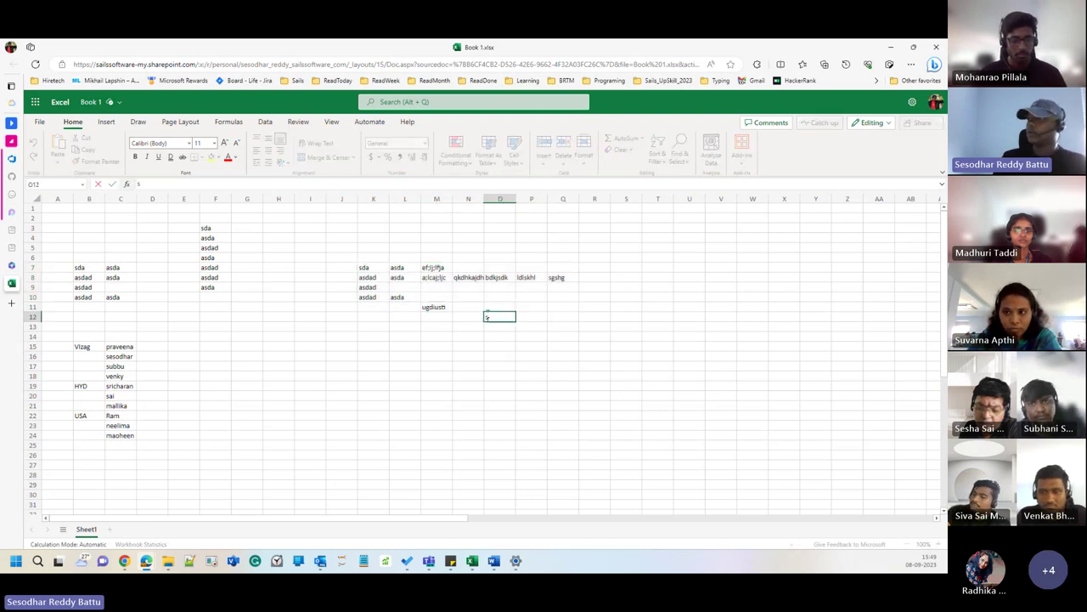
type("ssdsdsd")
left_click(517, 353)
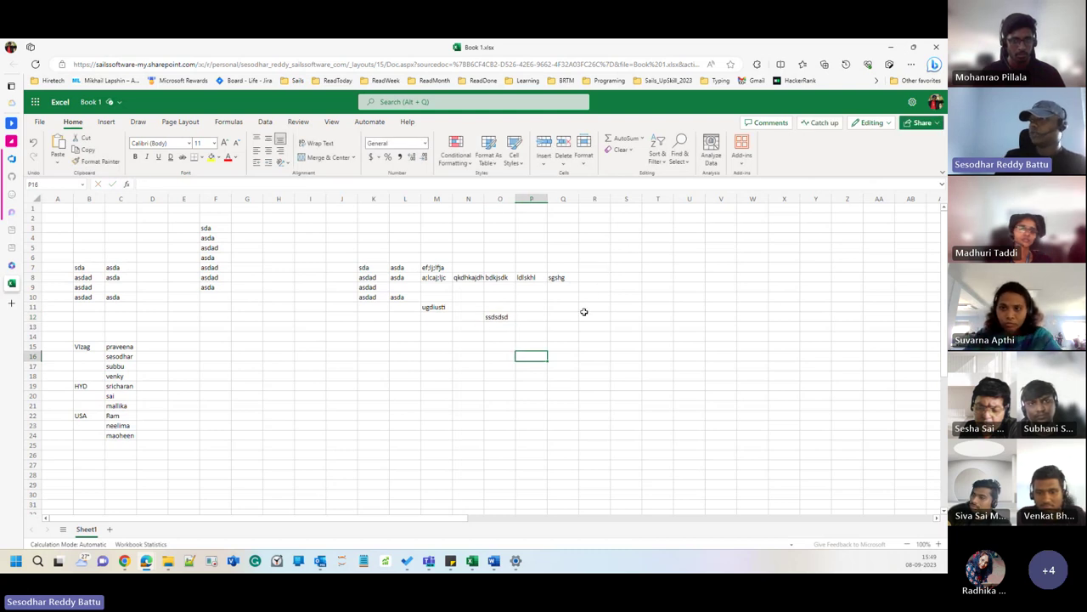
left_click_drag(651, 236, 651, 396)
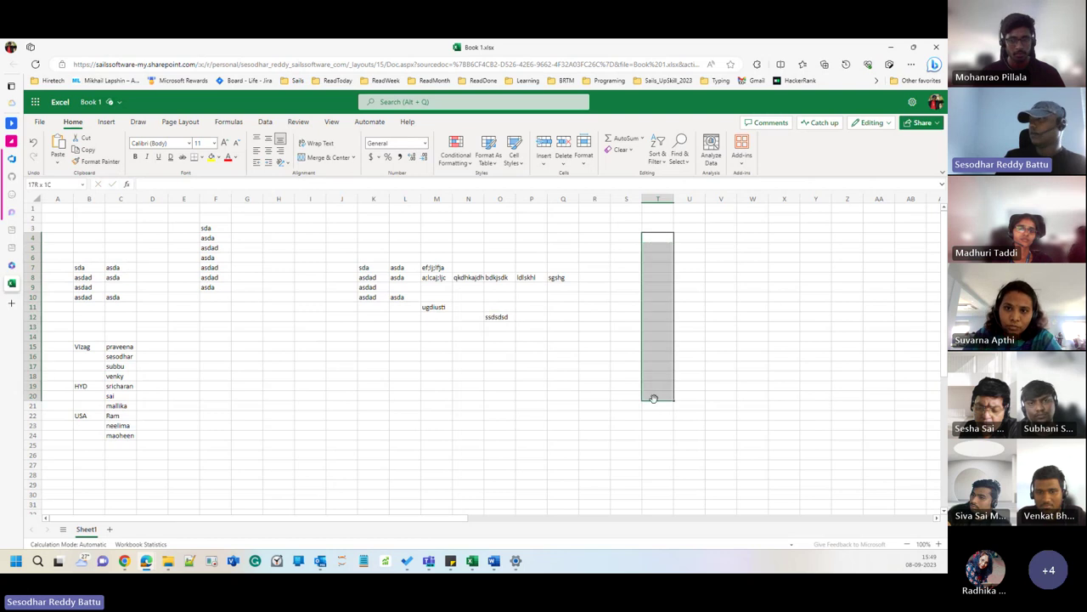
left_click_drag(658, 243, 660, 365)
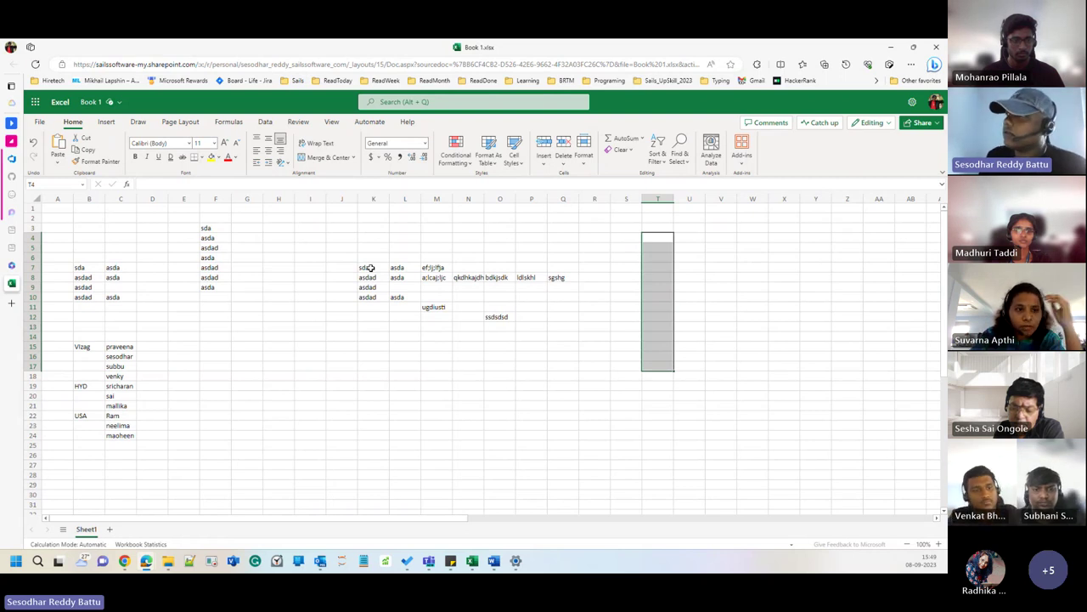
left_click_drag(371, 268, 582, 357)
left_click(542, 422)
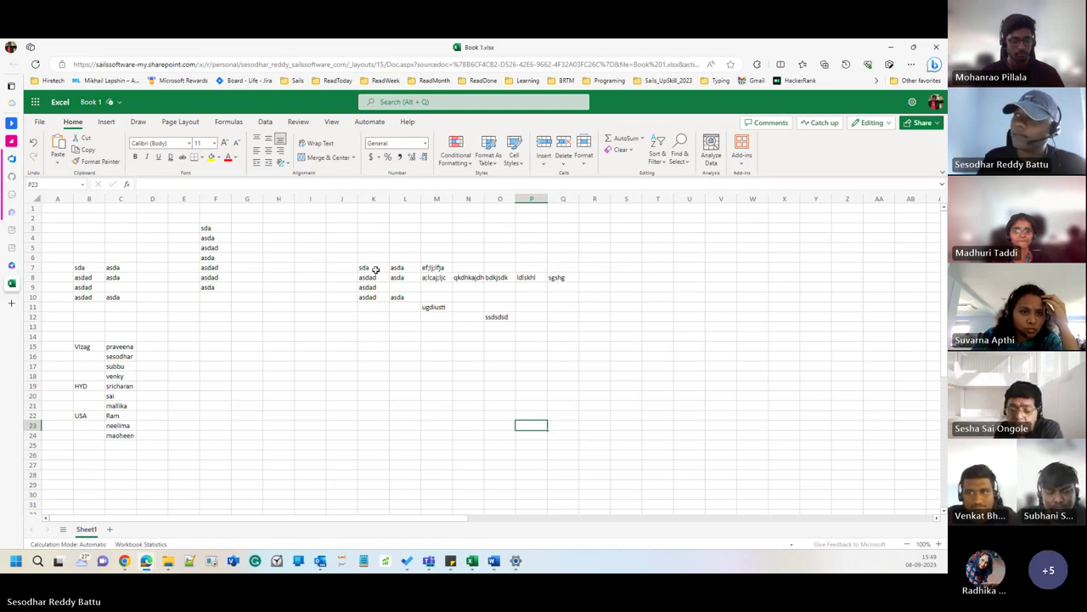
Step: Enter =tocol(K7:R20,1) in S6 to stack the scattered values into one column without blanks
left_click(634, 257)
type("=")
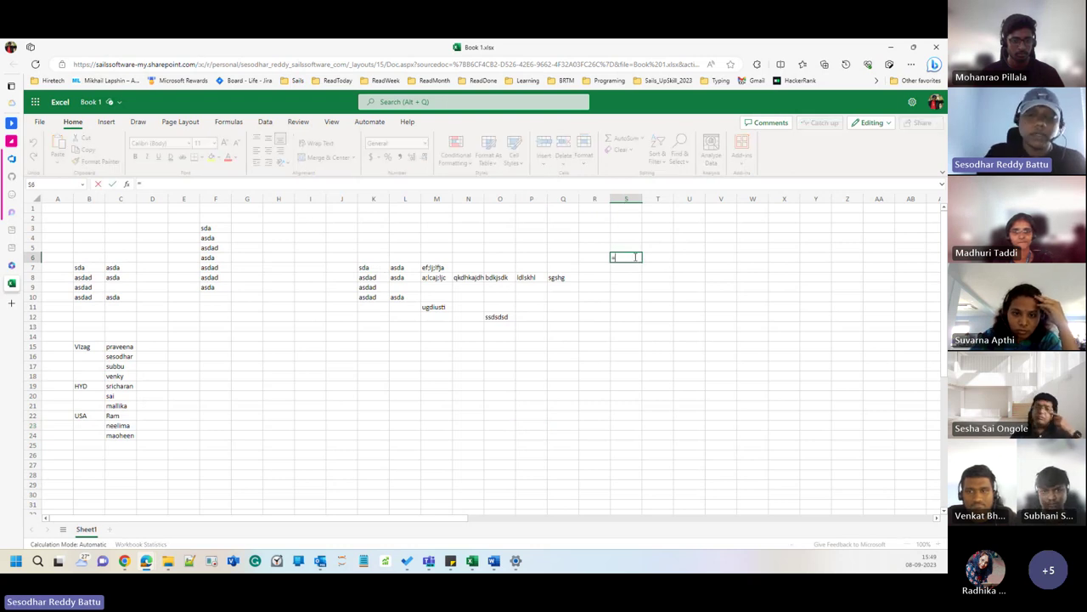
type("tocol")
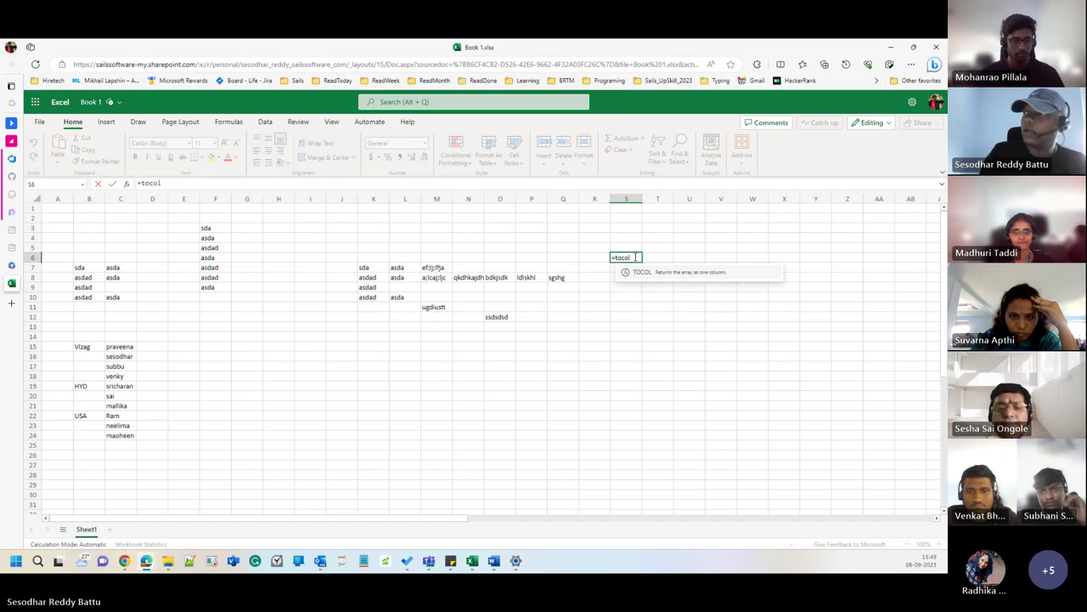
type("(")
left_click_drag(363, 266, 584, 391)
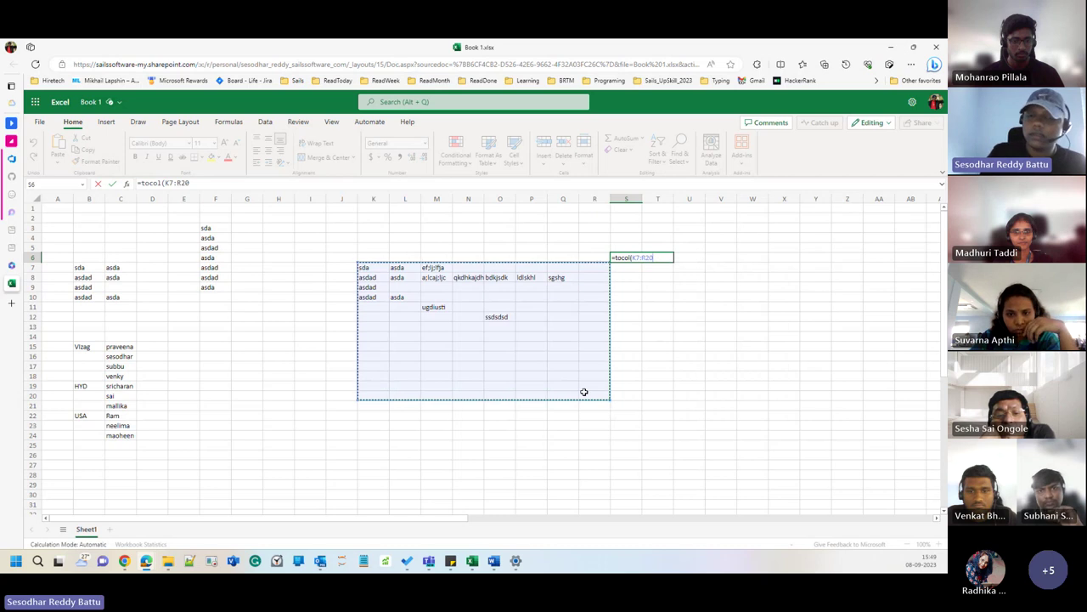
type(",1)")
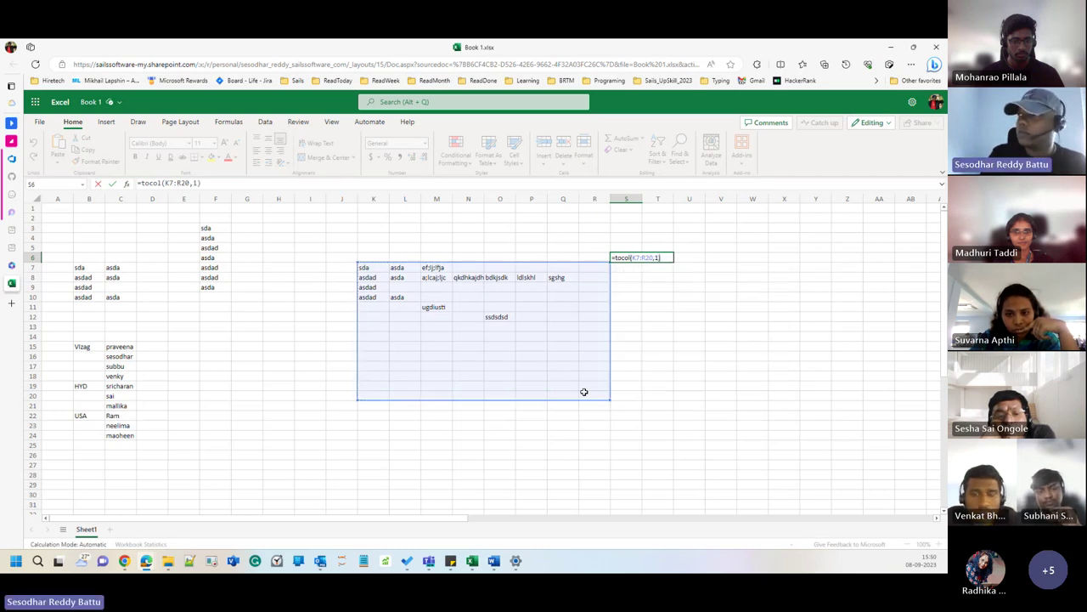
key("Return")
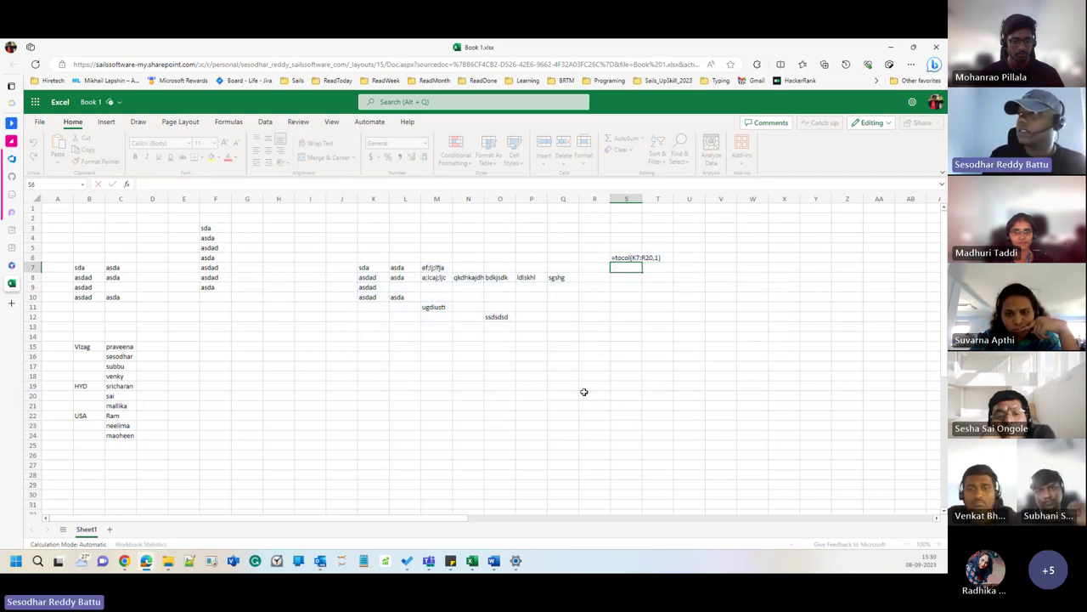
left_click_drag(621, 235, 623, 430)
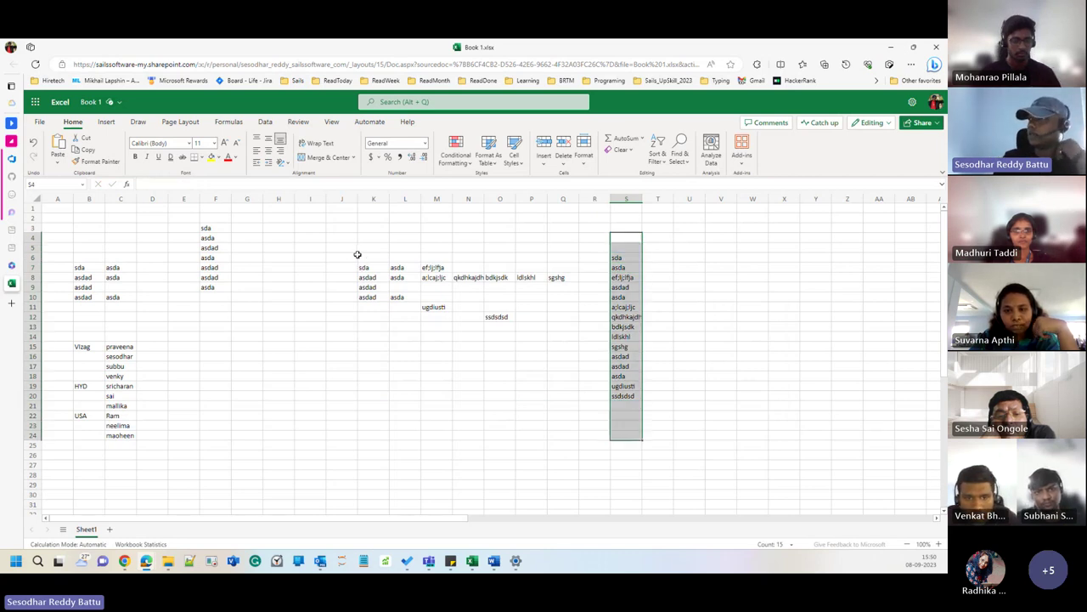
left_click_drag(632, 218, 628, 445)
left_click(727, 356)
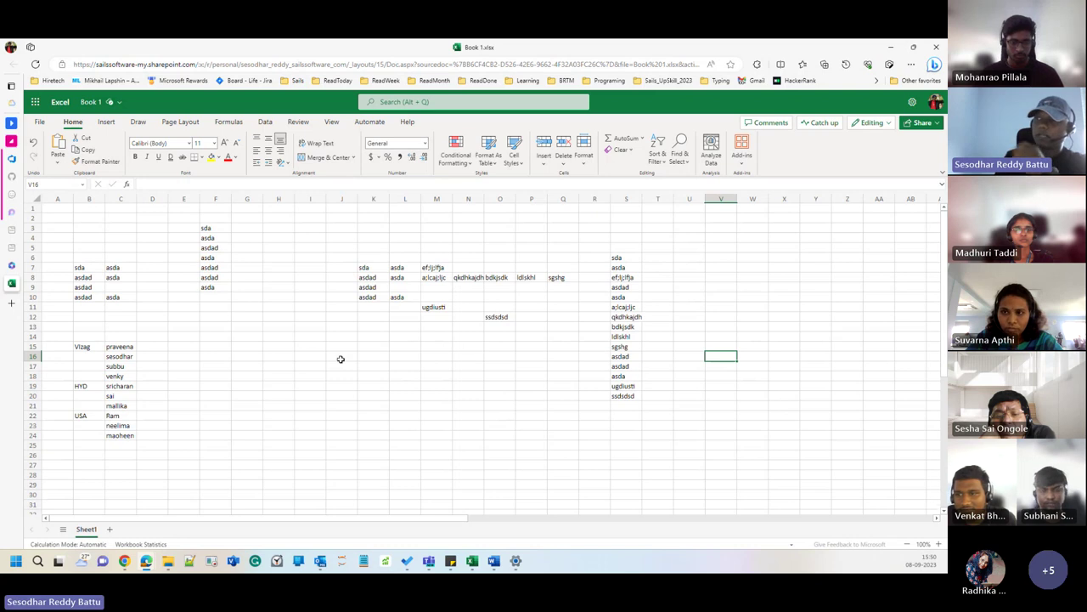
Step: Examine the city labels and the blank cells between them in column B, beside the names in C15:C24
scroll(187, 388, "down", 5)
scroll(469, 428, "up", 5)
left_click(245, 373)
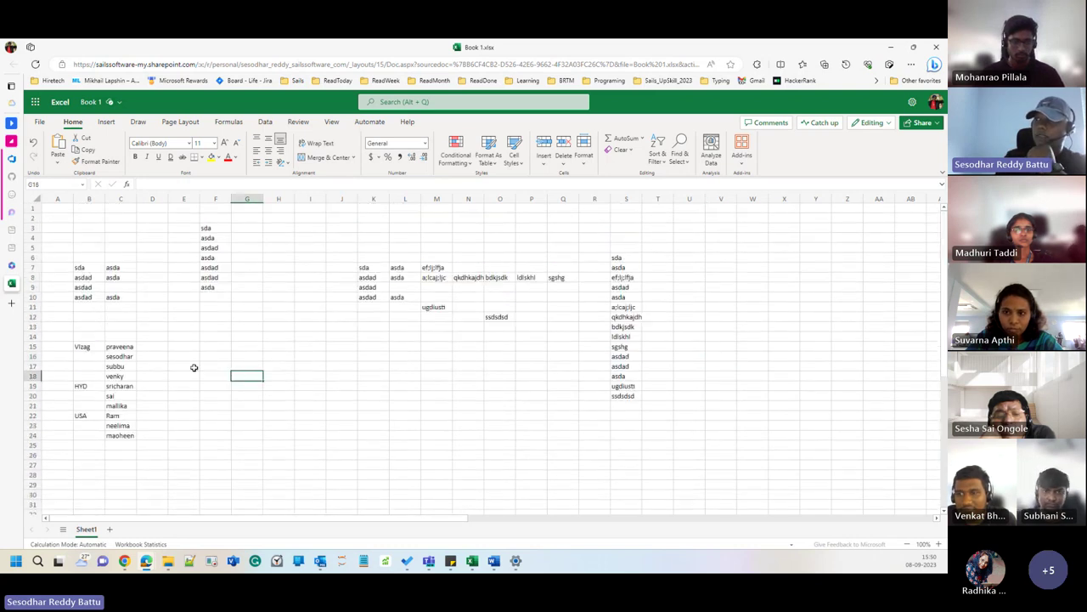
scroll(194, 367, "down", 3)
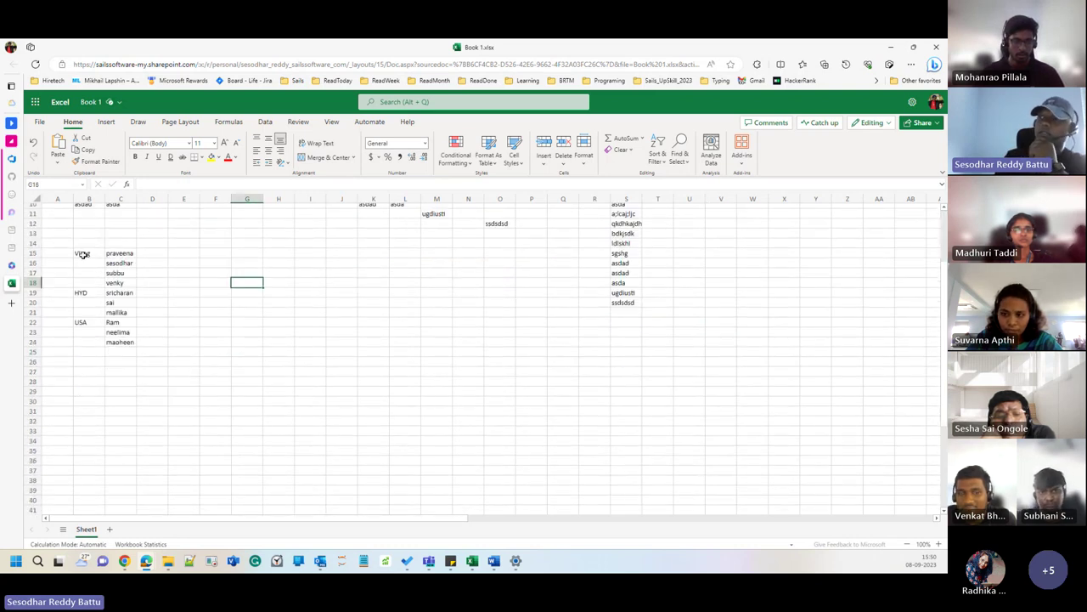
left_click_drag(82, 253, 131, 370)
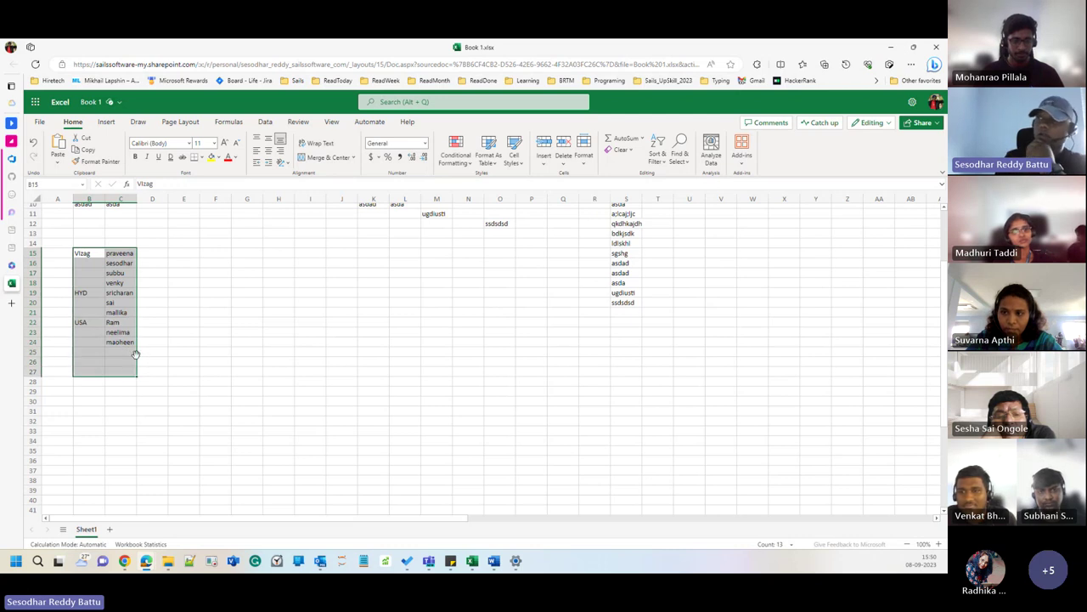
left_click(183, 293)
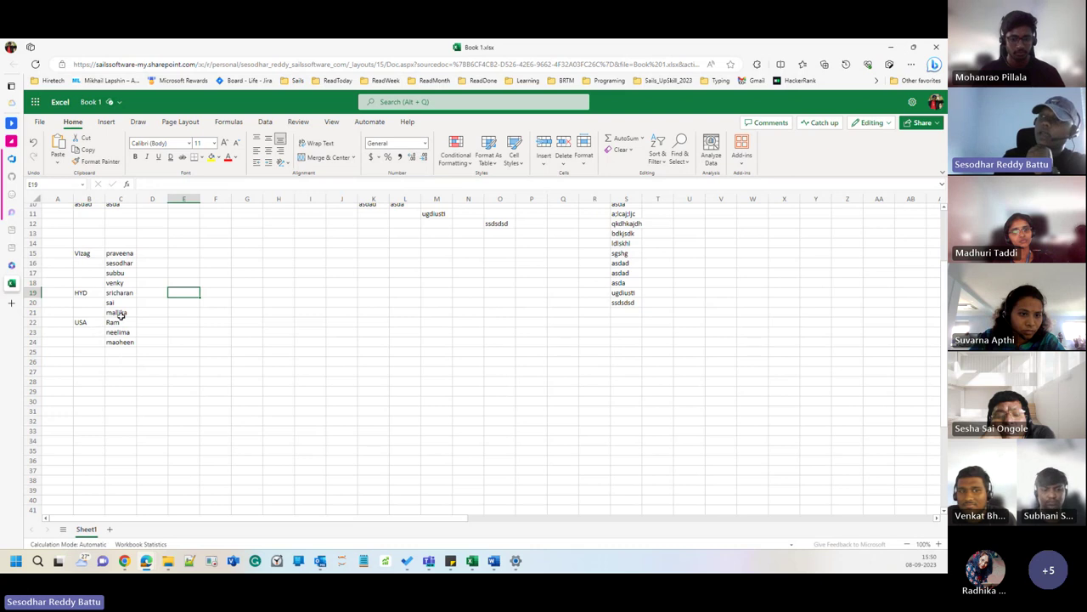
left_click(89, 253)
left_click_drag(119, 253, 124, 294)
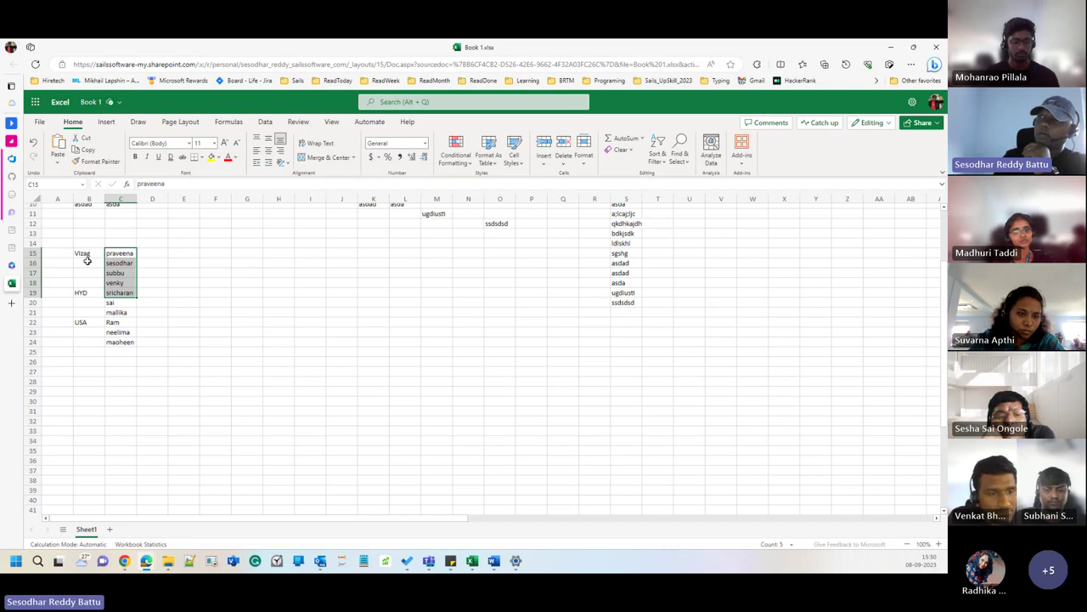
left_click_drag(87, 253, 86, 364)
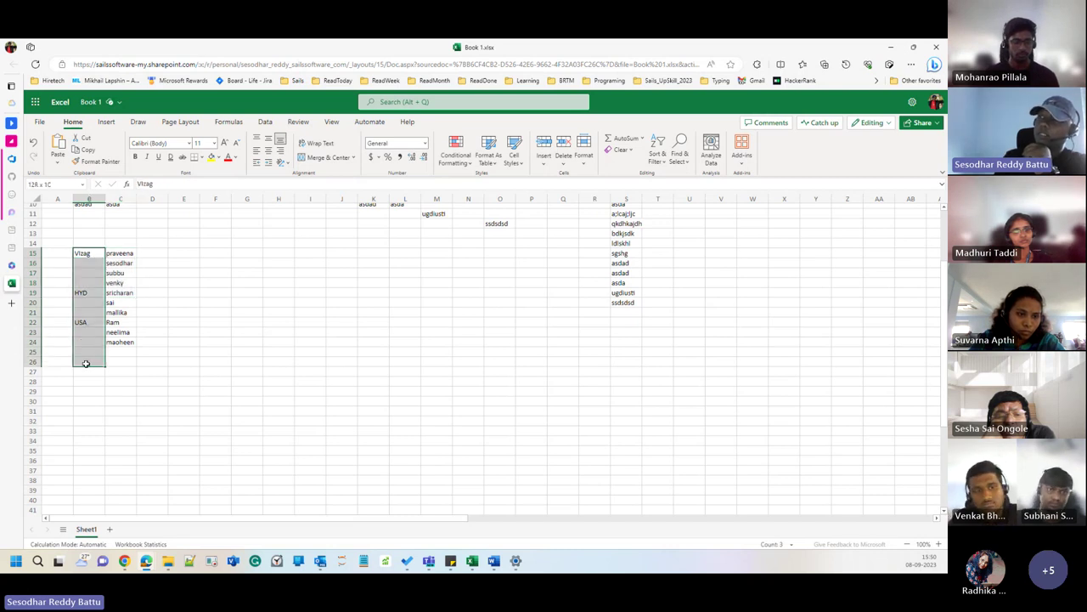
left_click(94, 264)
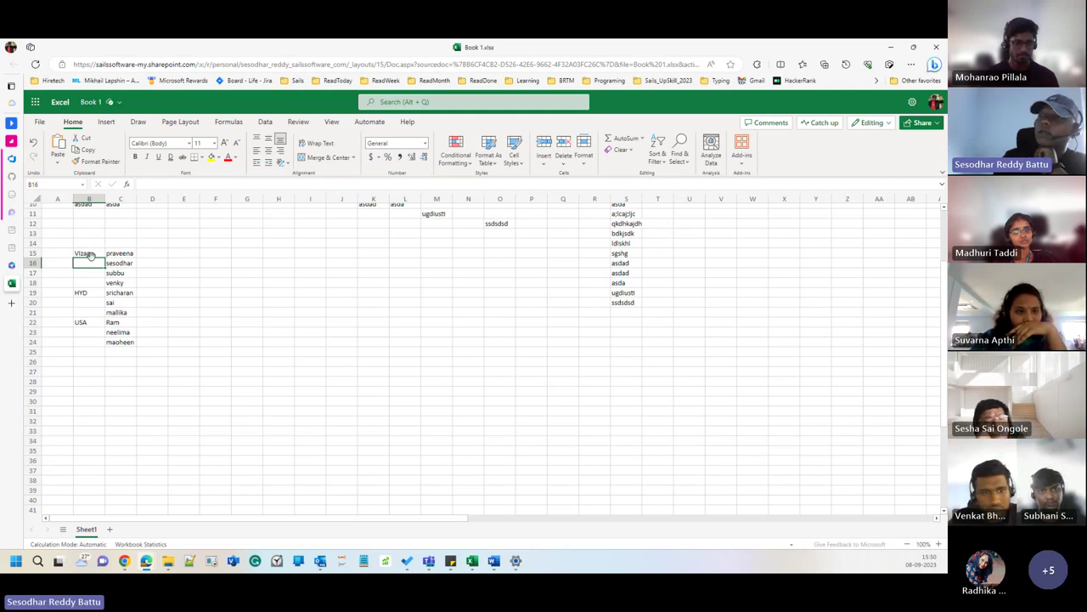
left_click_drag(95, 253, 94, 343)
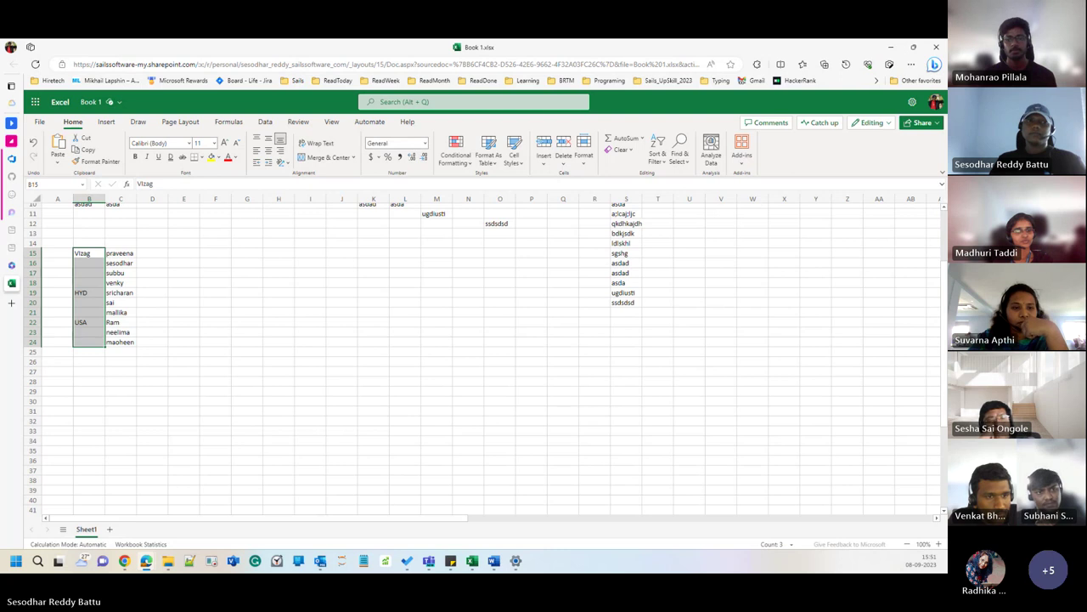
left_click(207, 282)
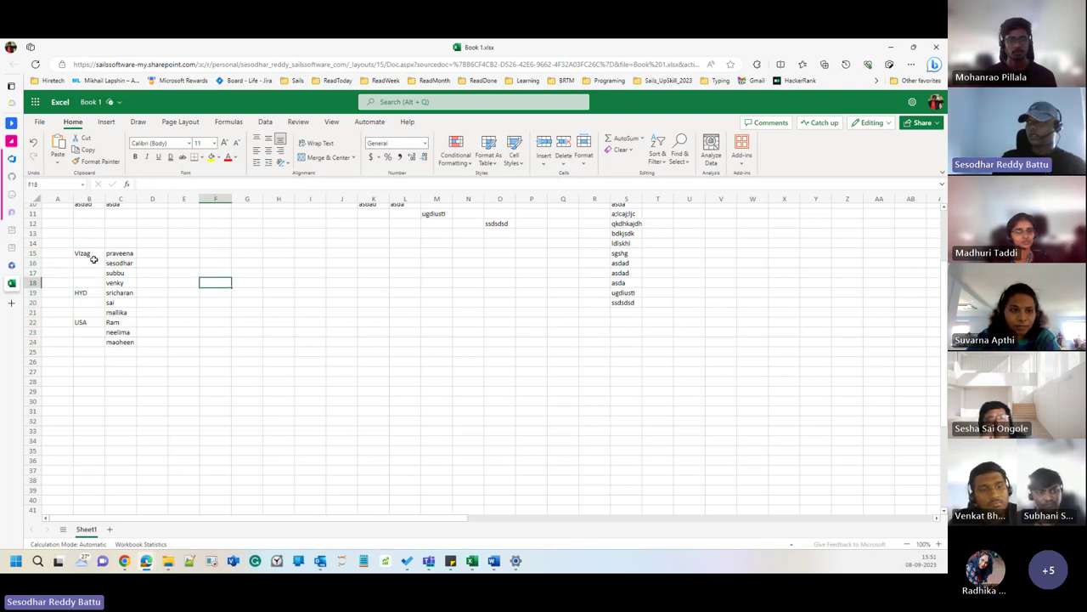
left_click(90, 254)
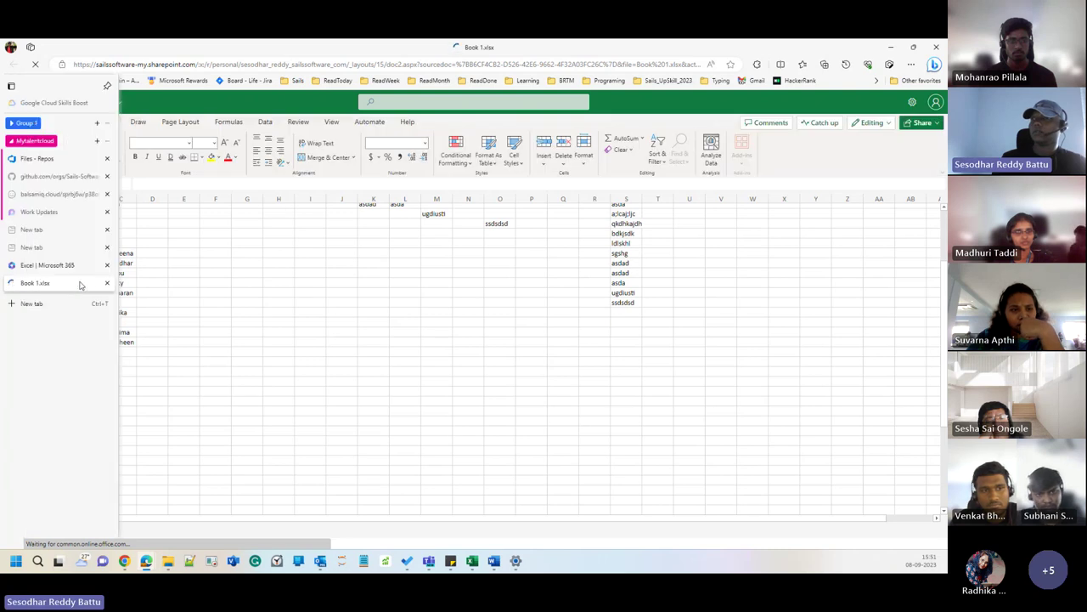
Step: Close the online Book 1 workbook and refresh the signed-out Excel start page
left_click(107, 284)
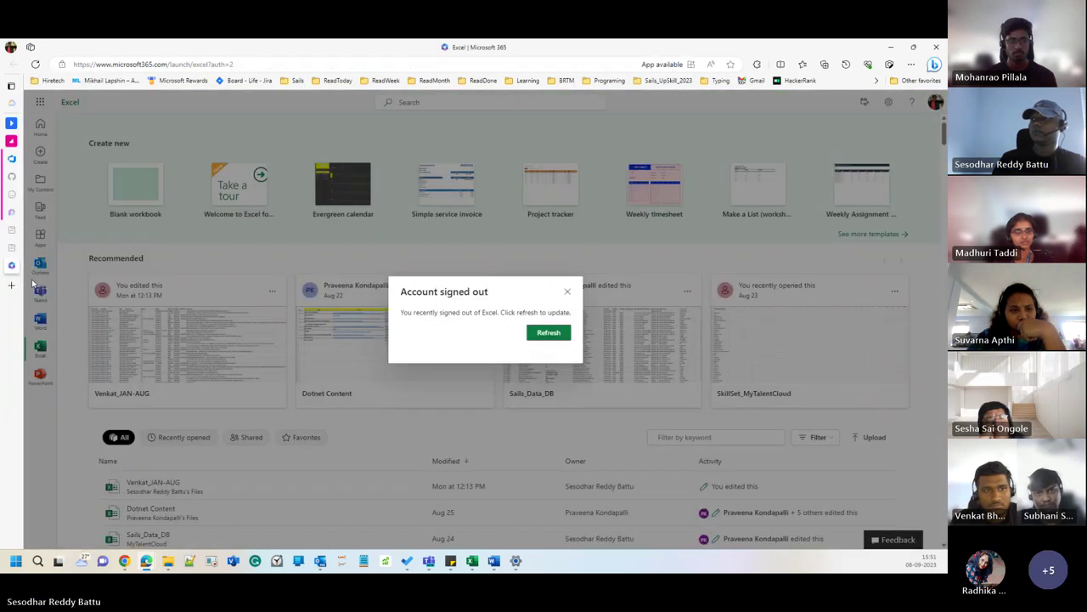
left_click(549, 333)
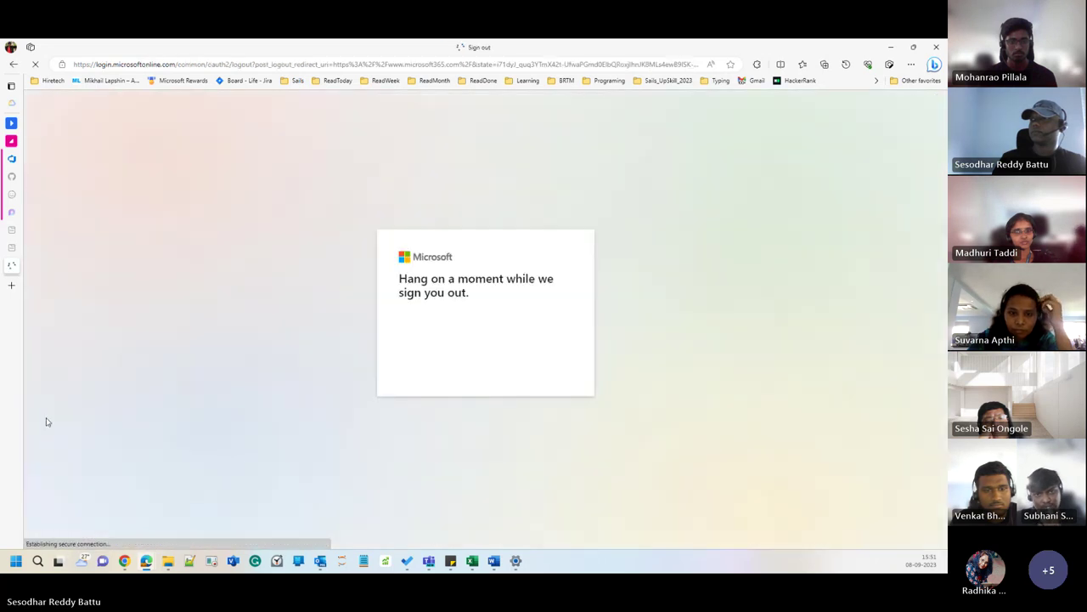
mouse_move(11, 284)
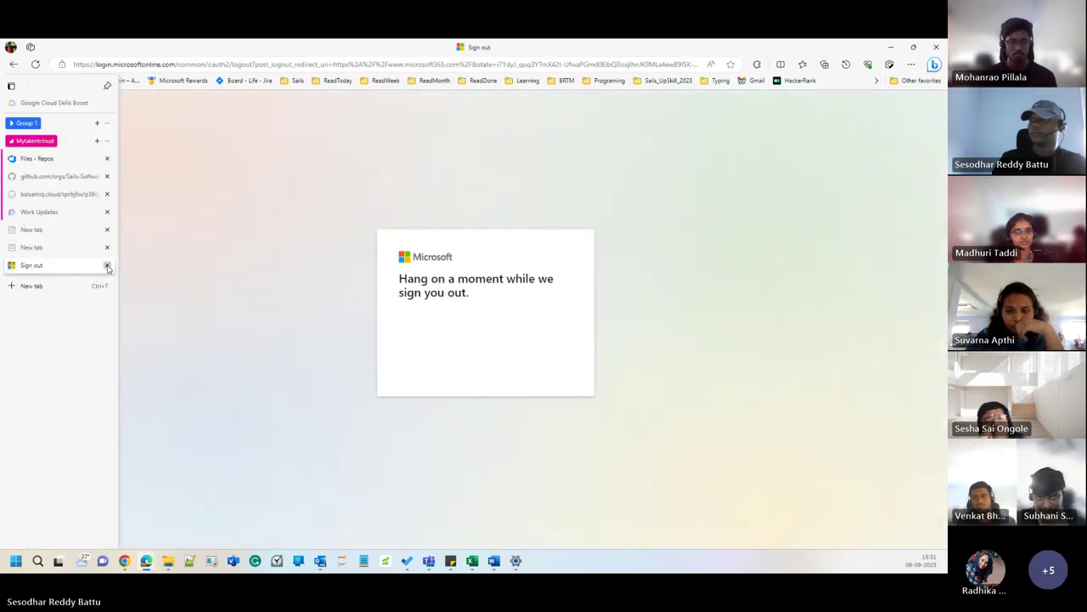
Step: Switch to the BAwithExcel workbook in desktop Excel and enter zzz in E17, beside the filled city list
left_click(489, 562)
mouse_move(480, 565)
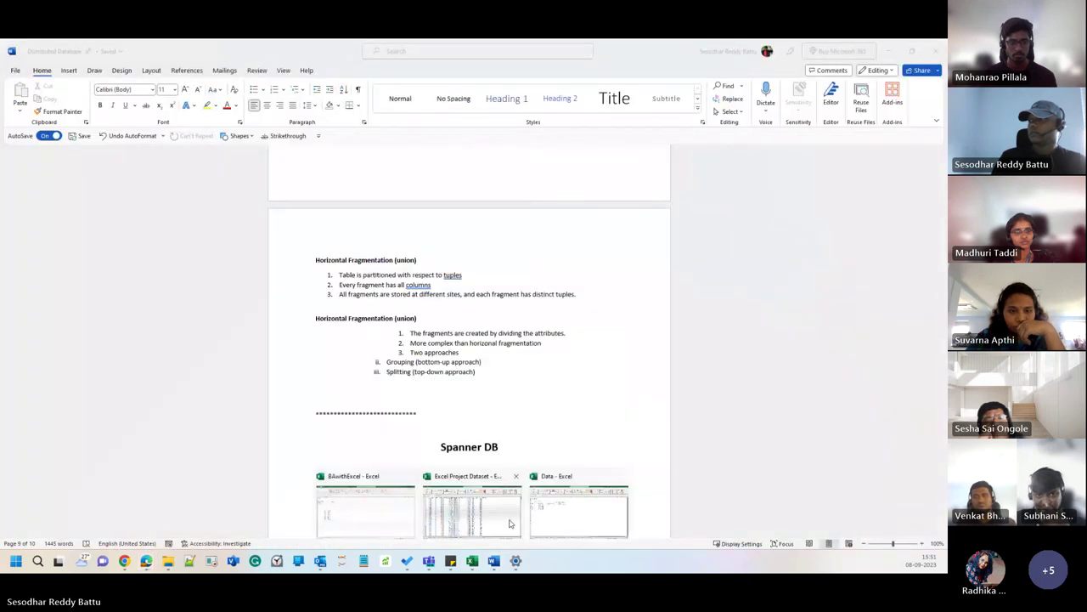
left_click(347, 524)
left_click(215, 323)
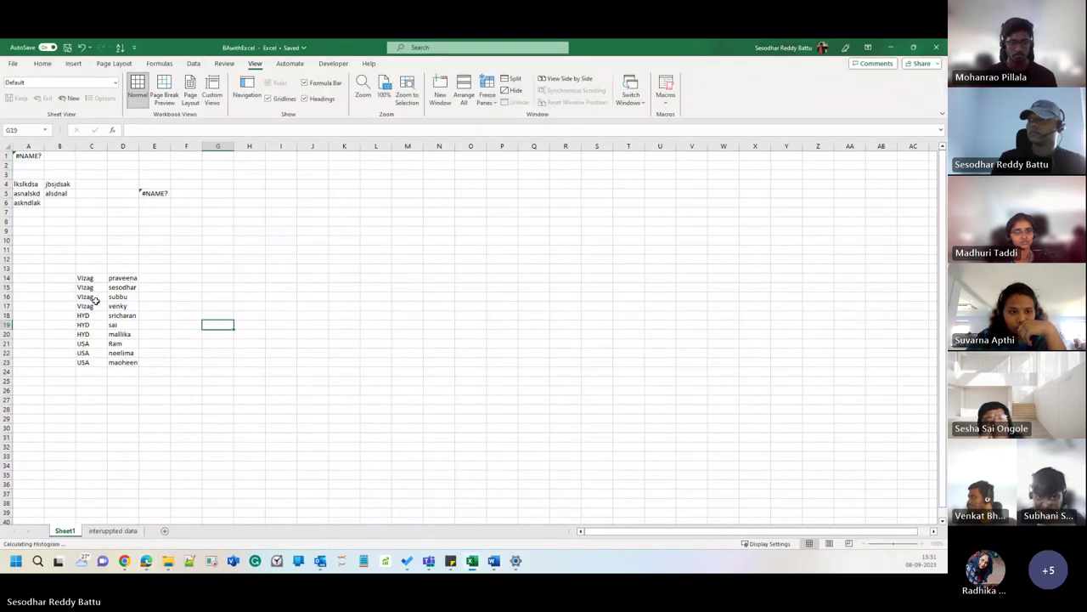
left_click(149, 304)
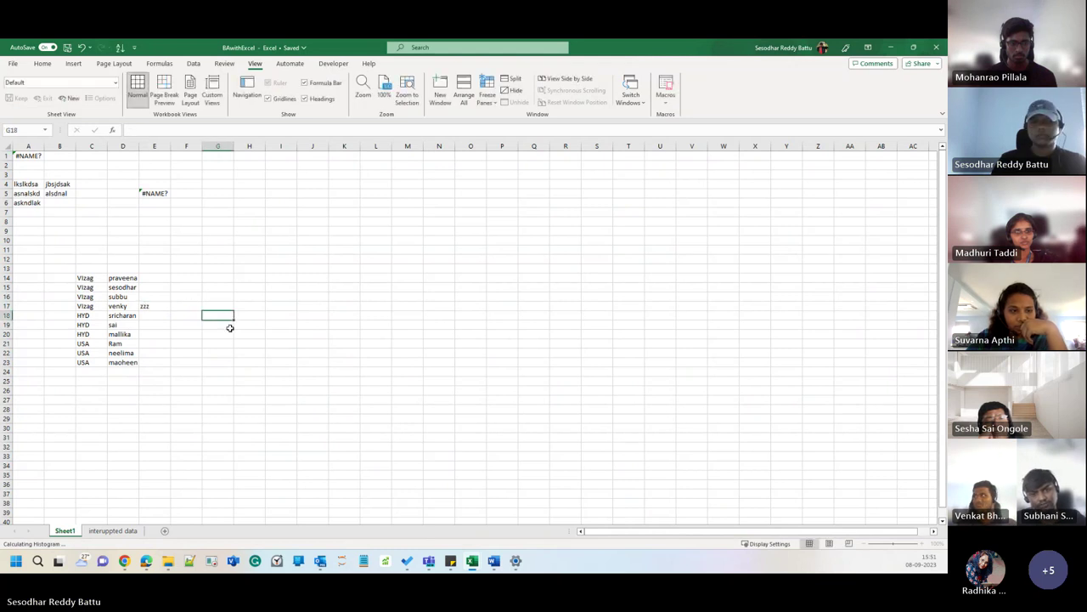
Step: Switch to the Excel Project Dataset workbook, look through its sheets, and open the empty Working Sheet
key("alt+Tab")
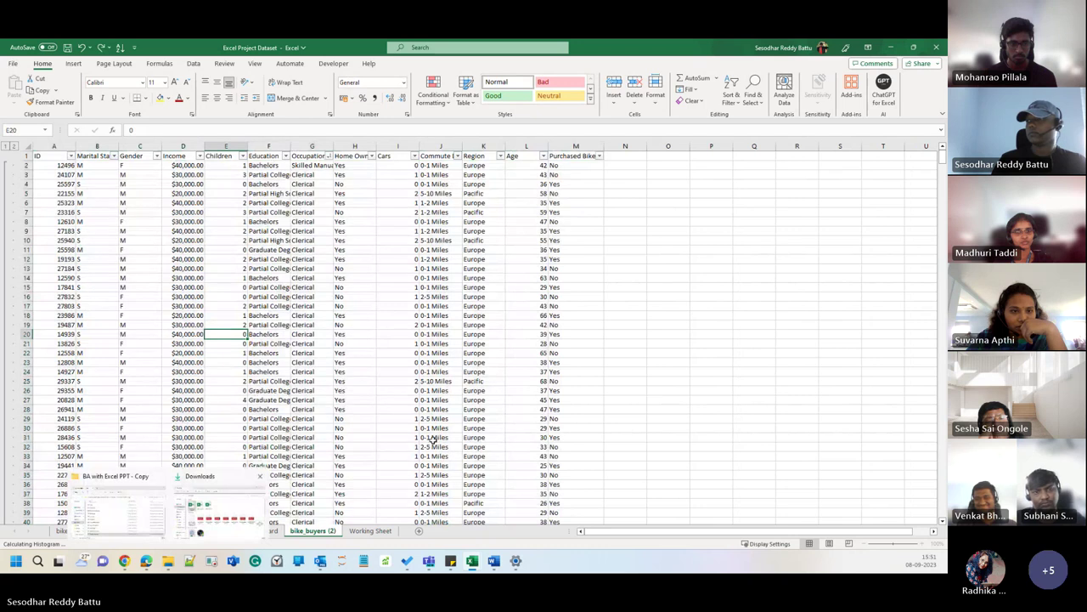
left_click(374, 531)
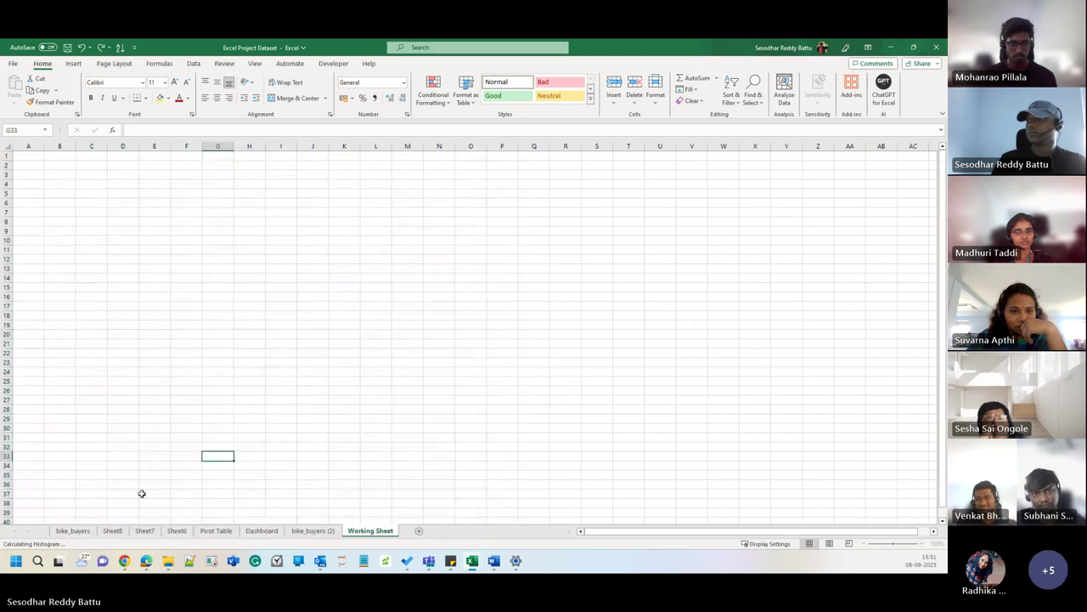
left_click(73, 531)
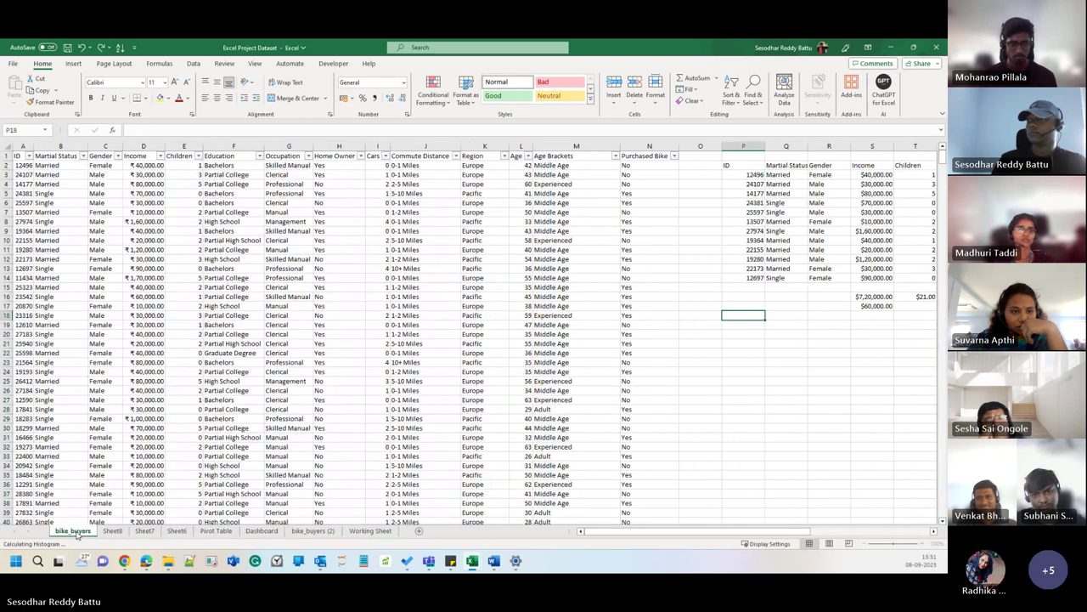
left_click(113, 531)
left_click(145, 531)
left_click(177, 531)
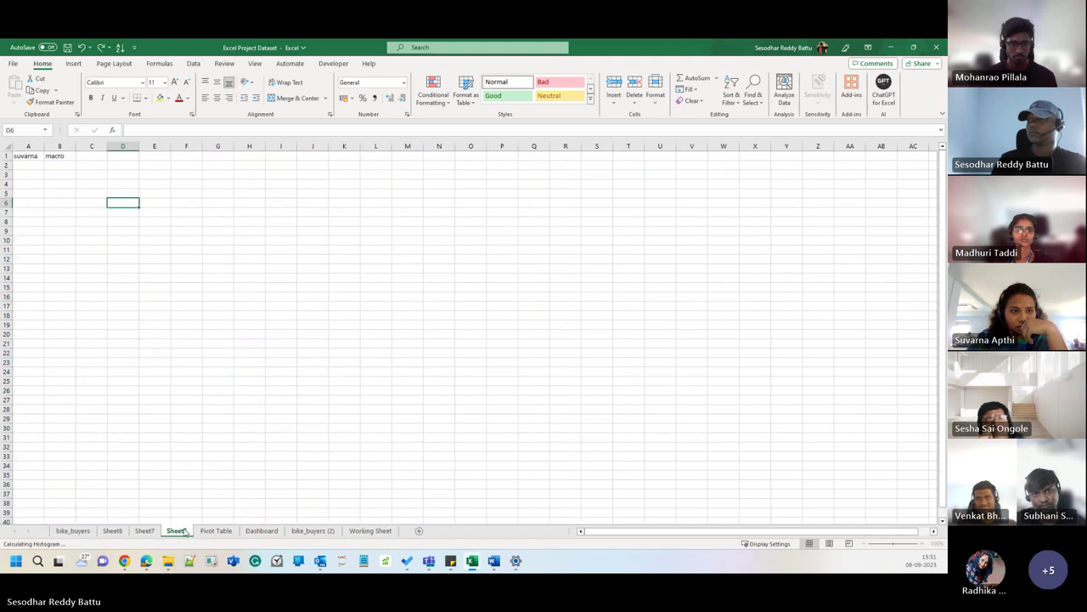
left_click(216, 531)
left_click(262, 531)
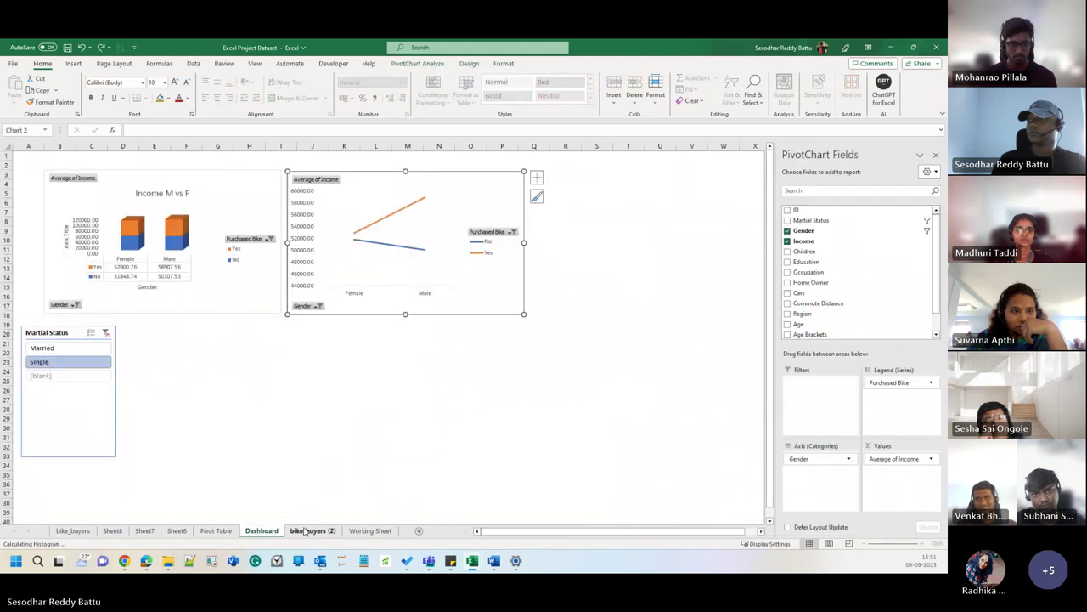
left_click(306, 531)
left_click(370, 530)
Step: Start a city list by entering Vizag in B10 and a person's first name in C10
left_click(58, 240)
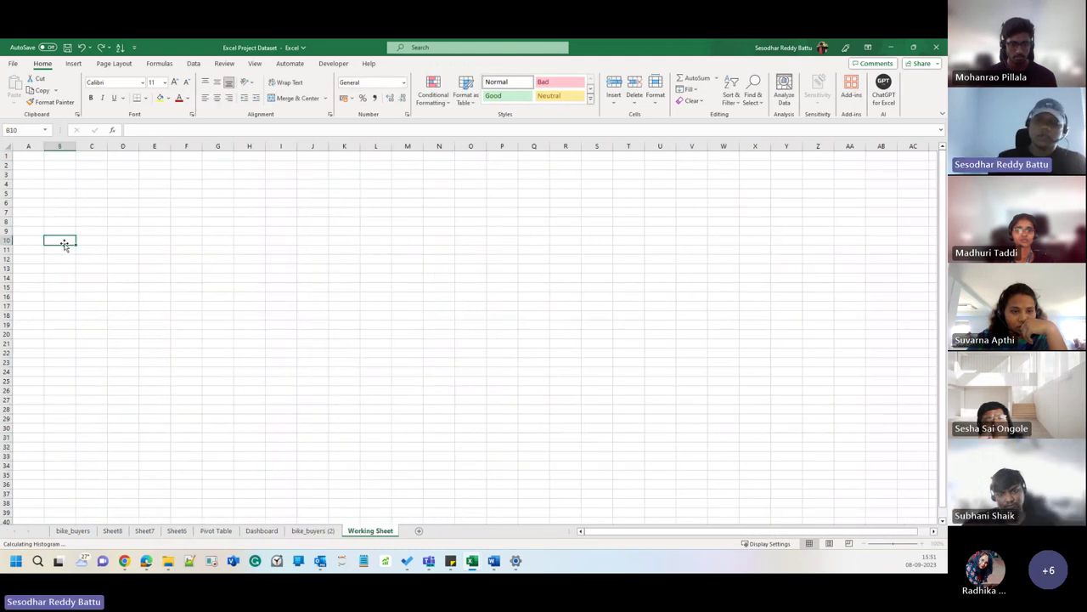
type("Vizag")
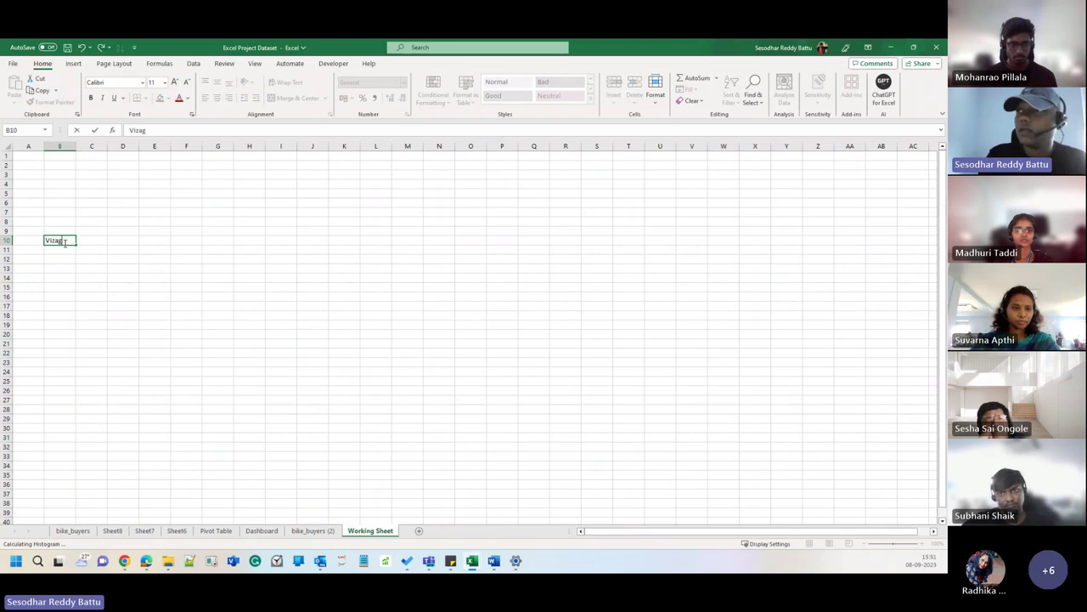
key("Tab")
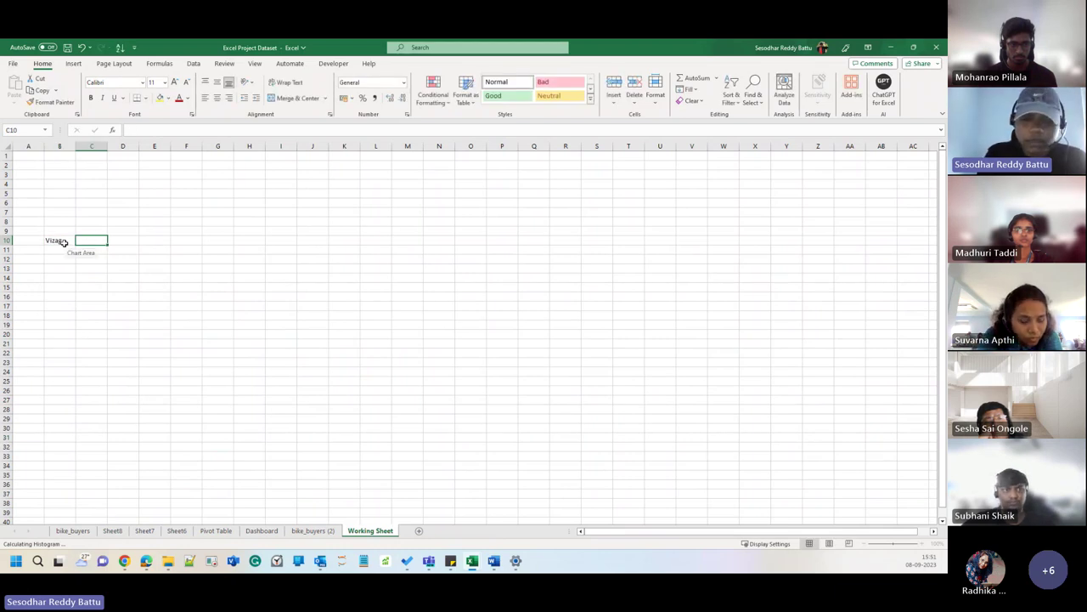
type("praveena")
key("Return")
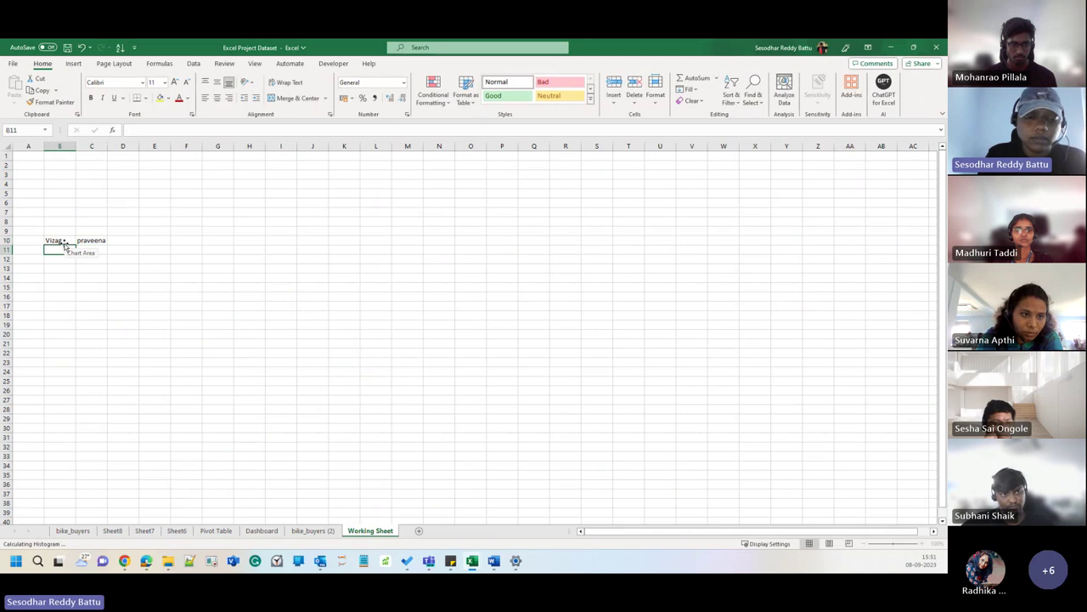
Step: Enter two more first names in B11:B12 and move them into C11:C12 under the Vizag name
type("sao")
key("BackSpace")
type("i")
key("Return")
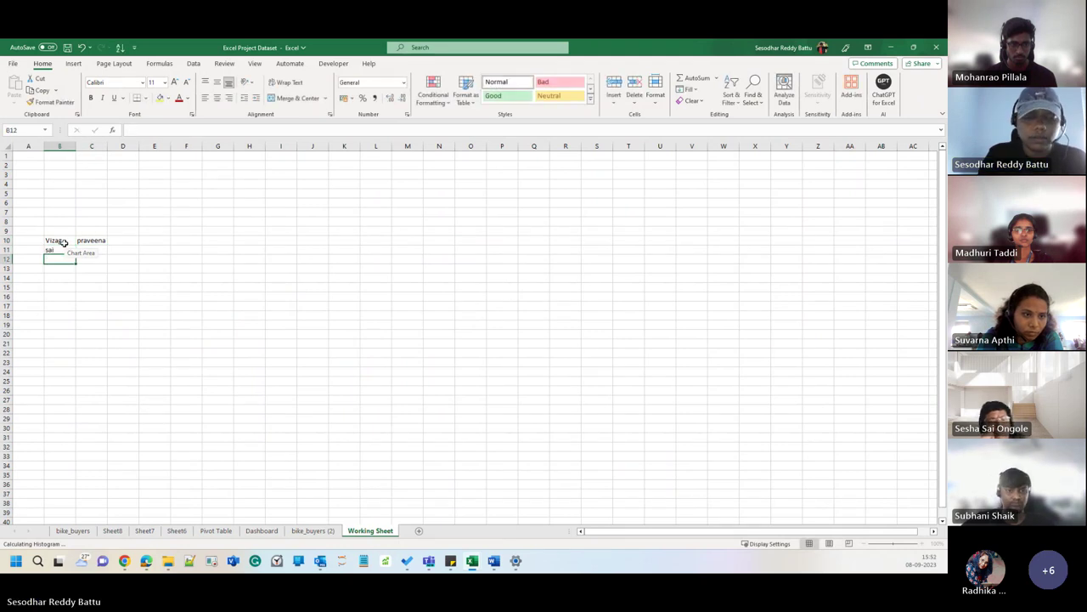
type("sesodhar")
key("Return")
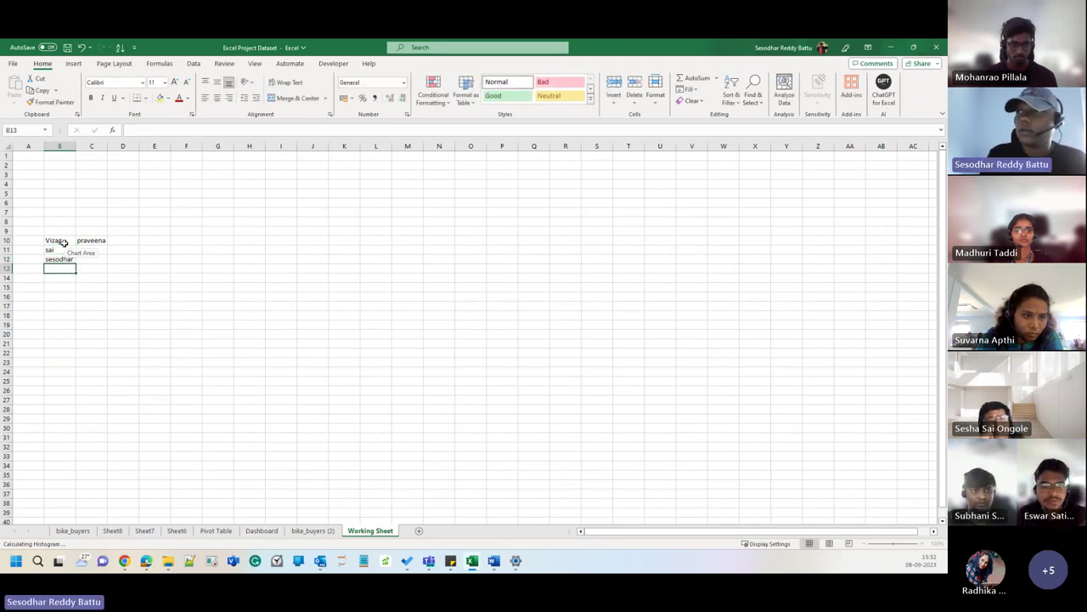
left_click_drag(61, 250, 99, 247)
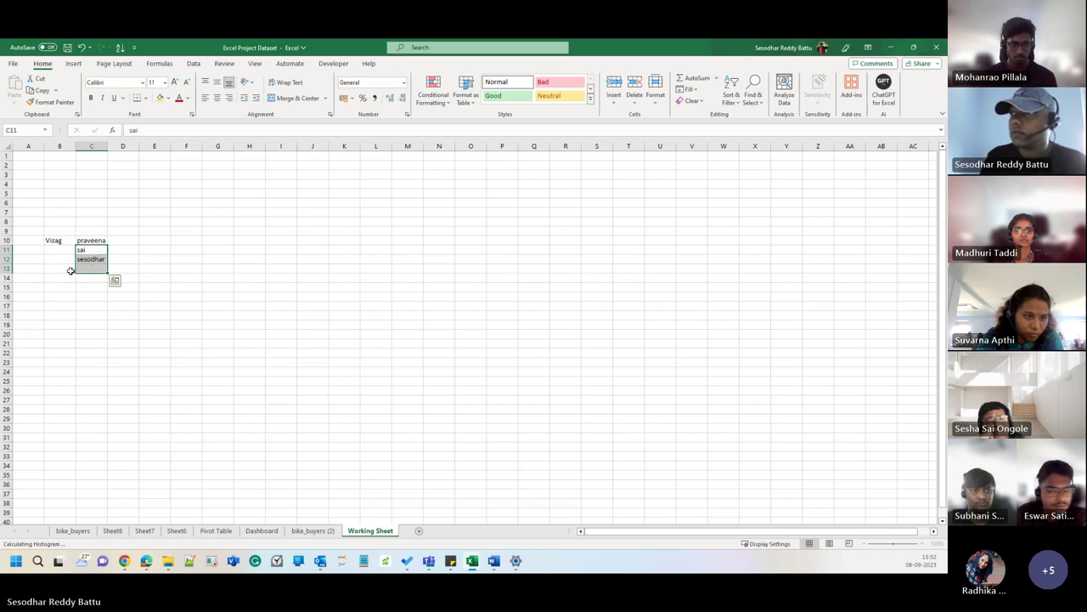
Step: Enter Hyd in B13 with two people's names in C13 and C14, leaving B14 blank
left_click(62, 269)
type("Hyd")
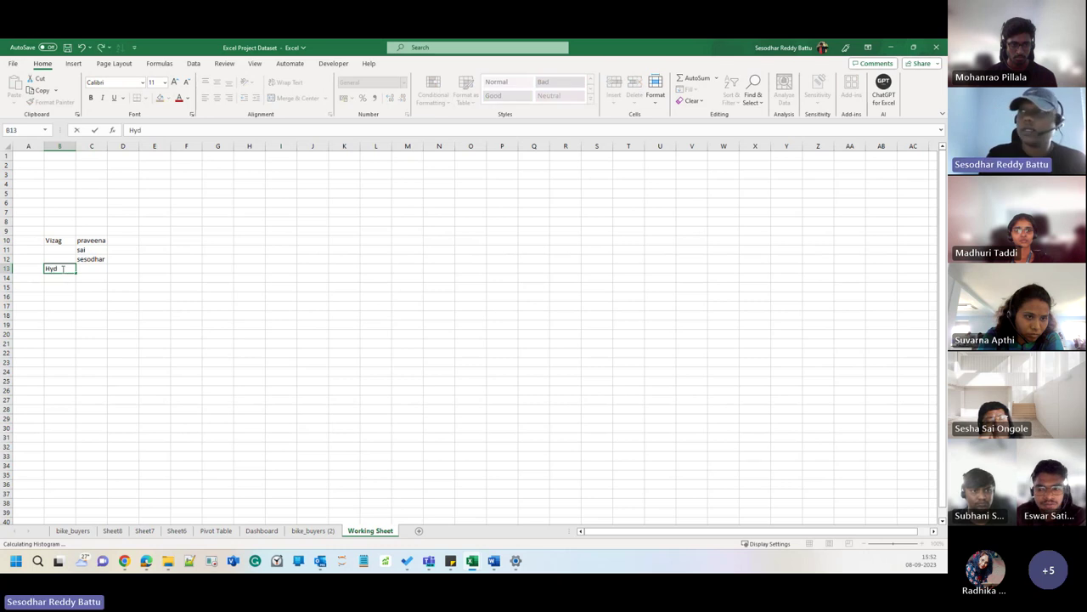
key("Tab")
type("sri")
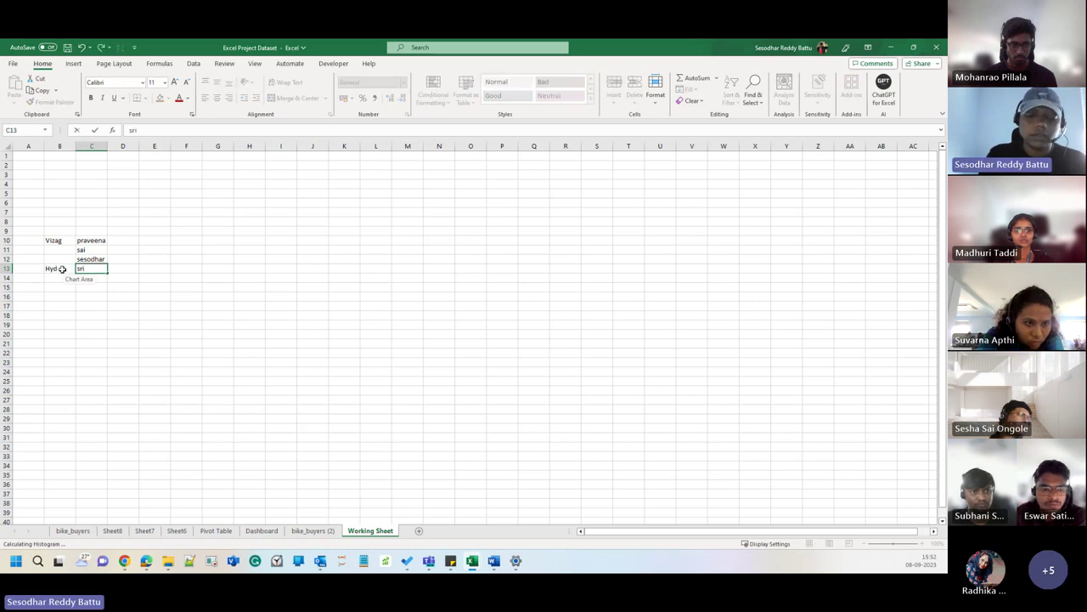
type(" charan")
key("Return")
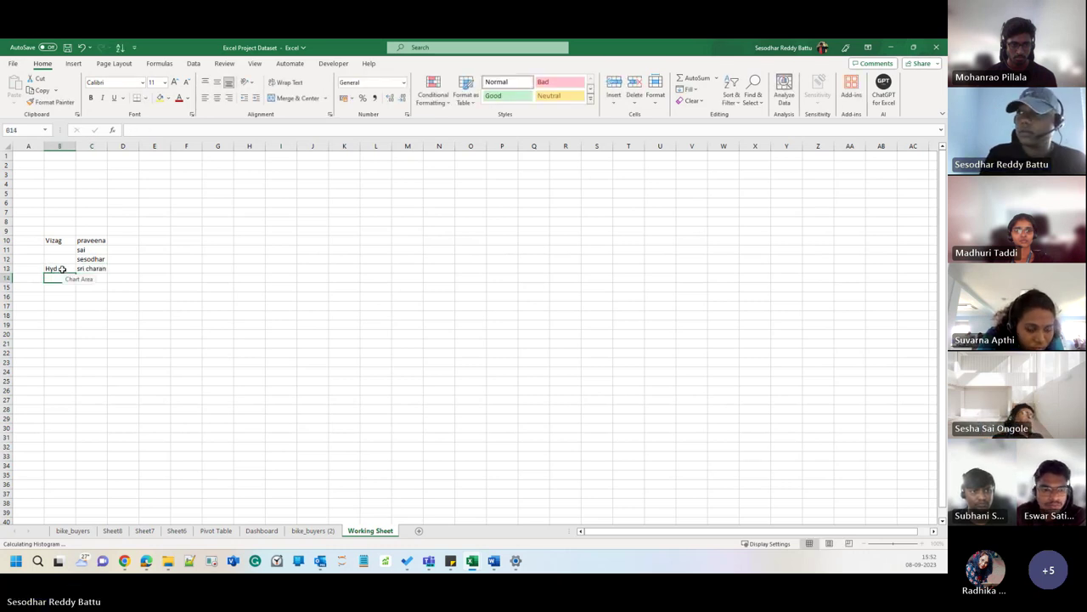
key("Right")
type("sai")
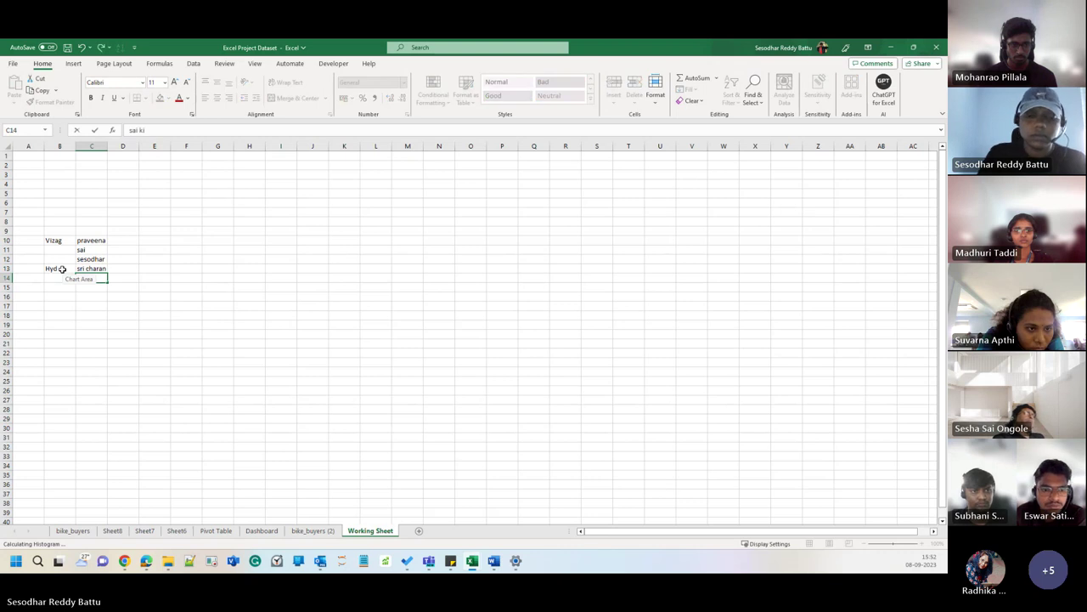
type(" kiran")
key("Return")
Step: Enter USA in B15 with two first names in C15 and C16, leaving B16 blank
key("Left")
type("U")
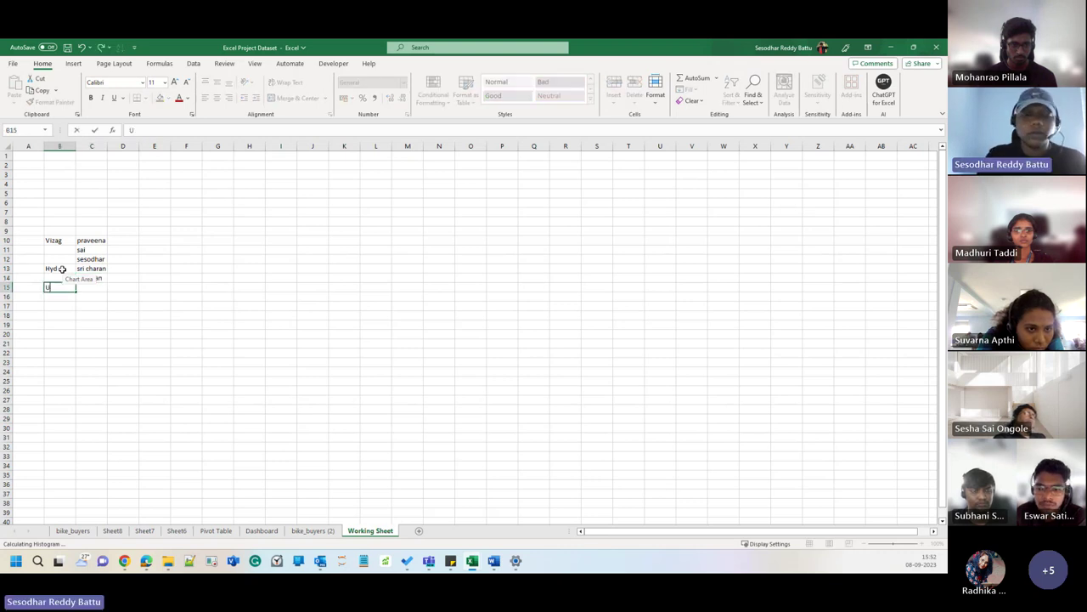
type("SA")
key("Right")
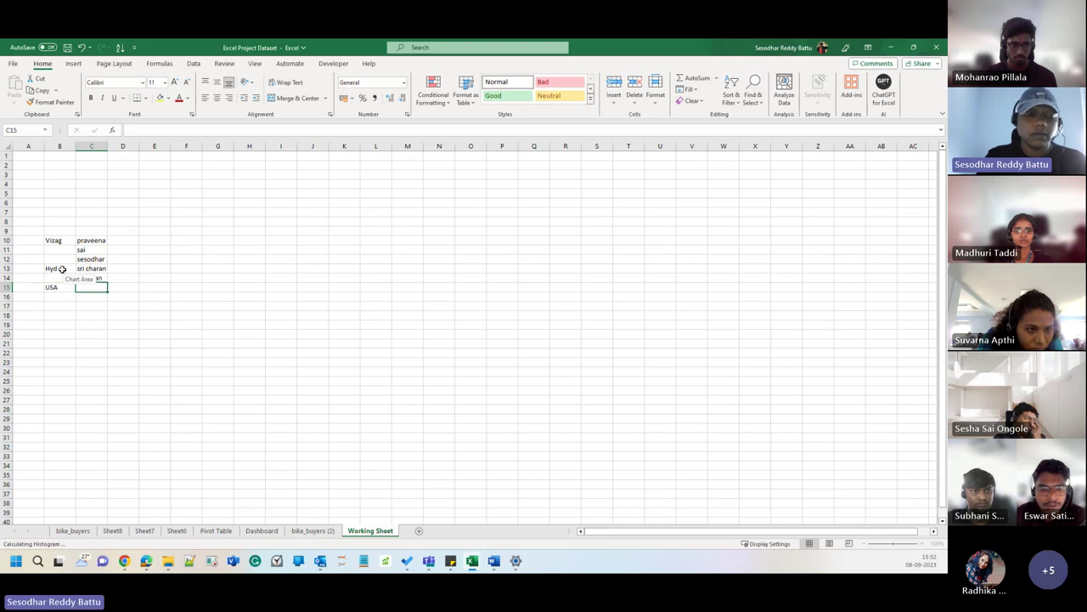
type("ram")
key("Return")
key("Left")
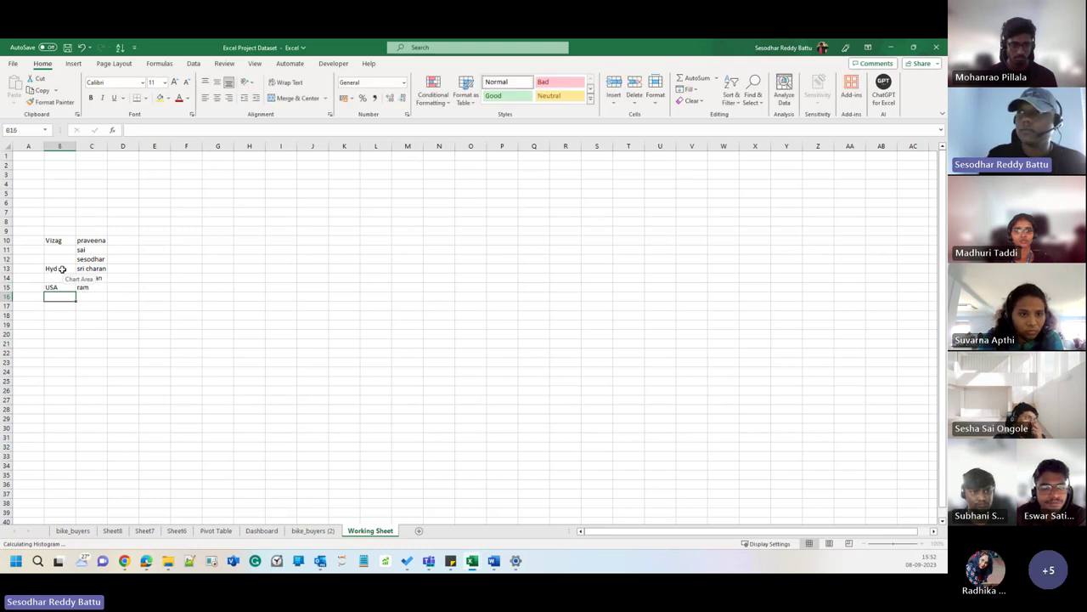
key("Right")
type("nee")
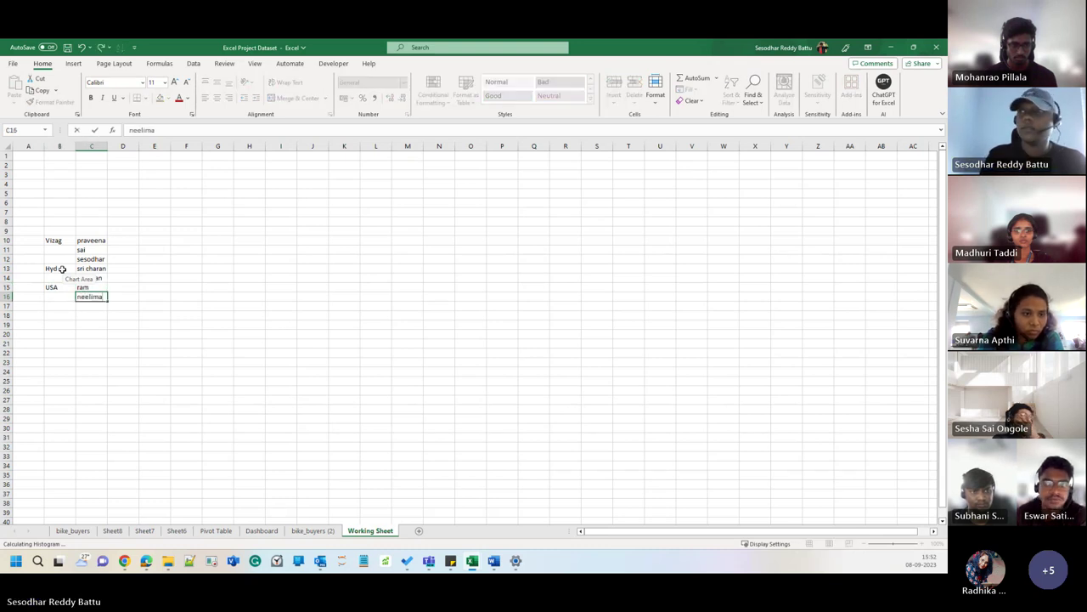
key("Return")
key("Left")
left_click(54, 241)
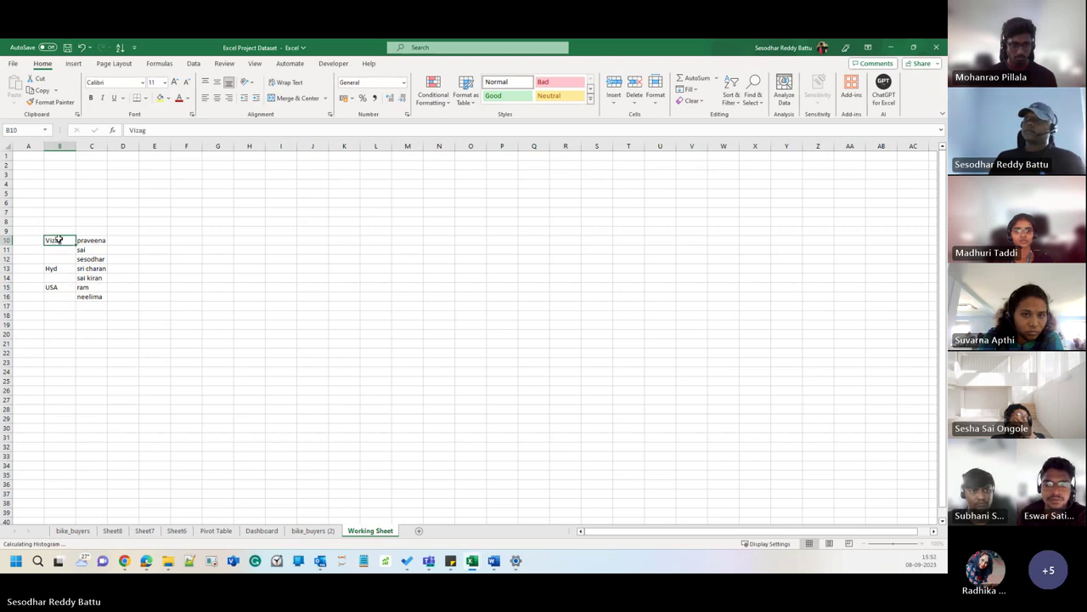
left_click(65, 248)
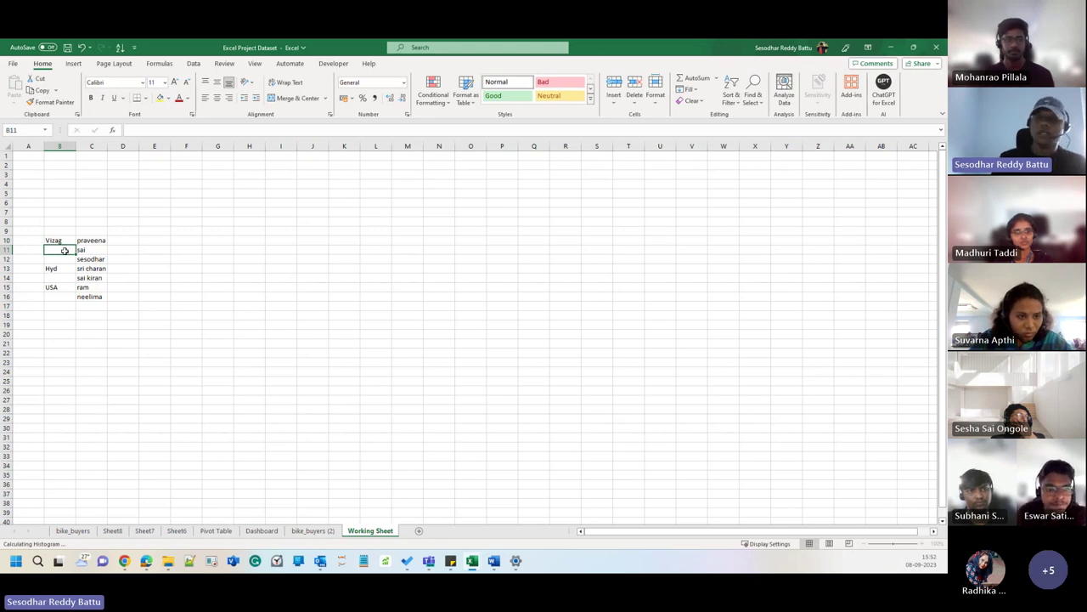
key("ctrl+g")
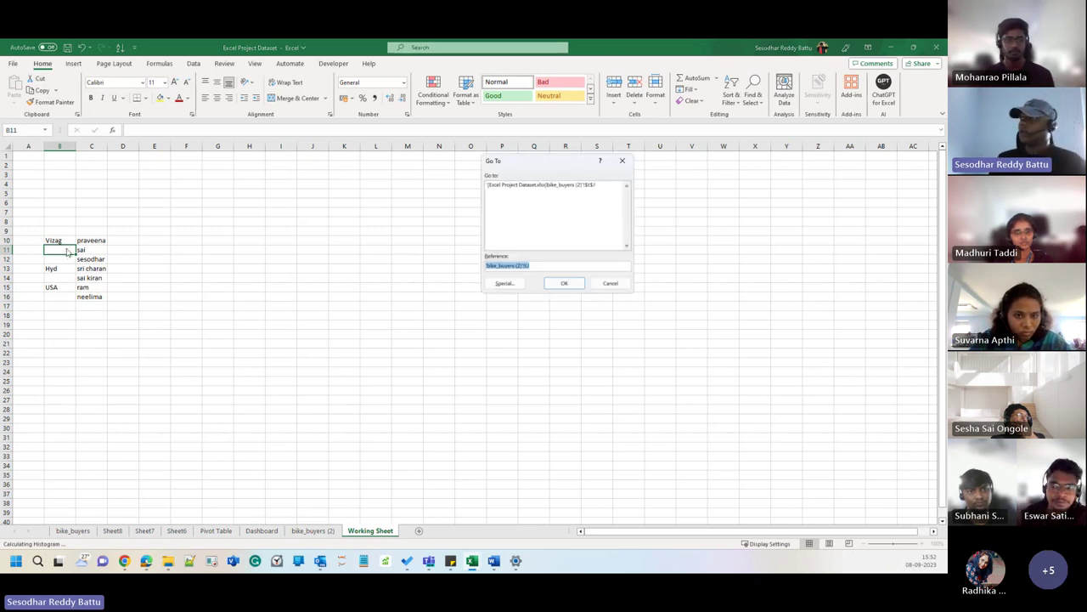
left_click(507, 283)
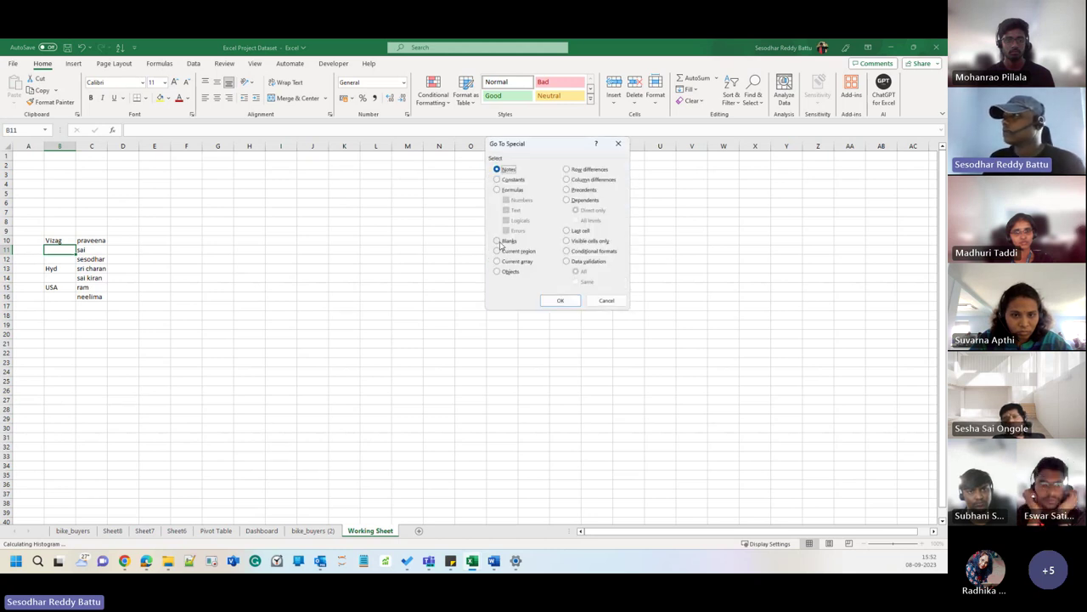
left_click(606, 300)
left_click(185, 342)
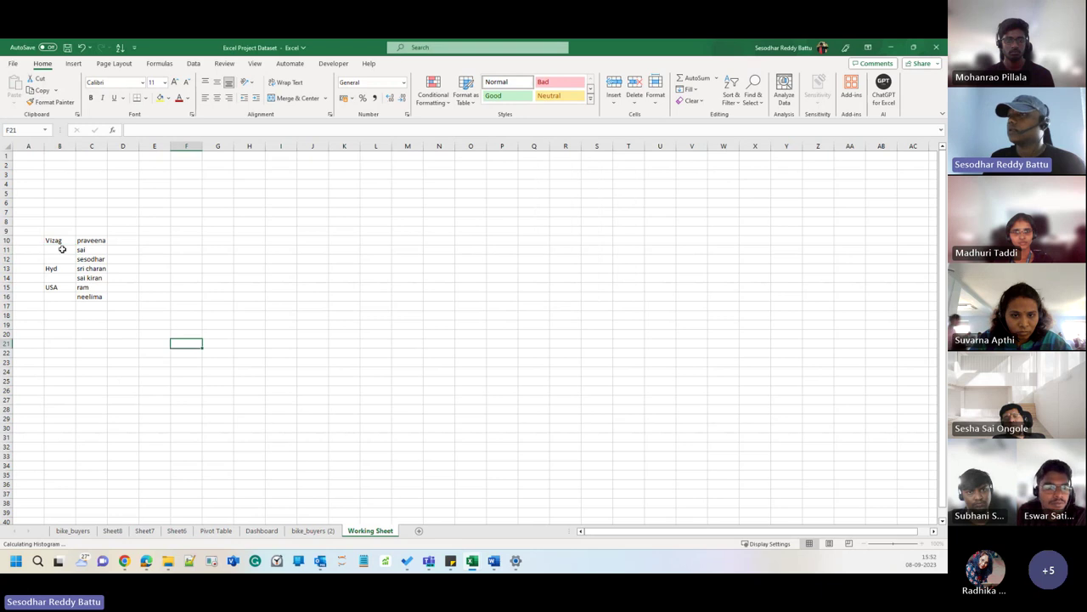
left_click(60, 240)
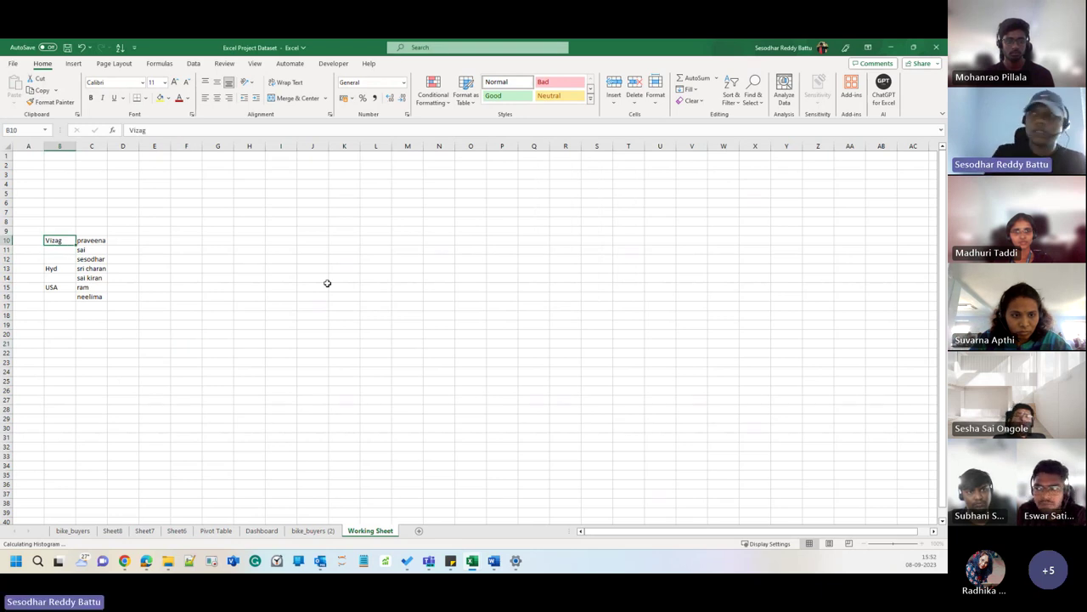
Step: Try to select the city list's blank cells with Go To Special, using the Blanks option from B10
key("ctrl+g")
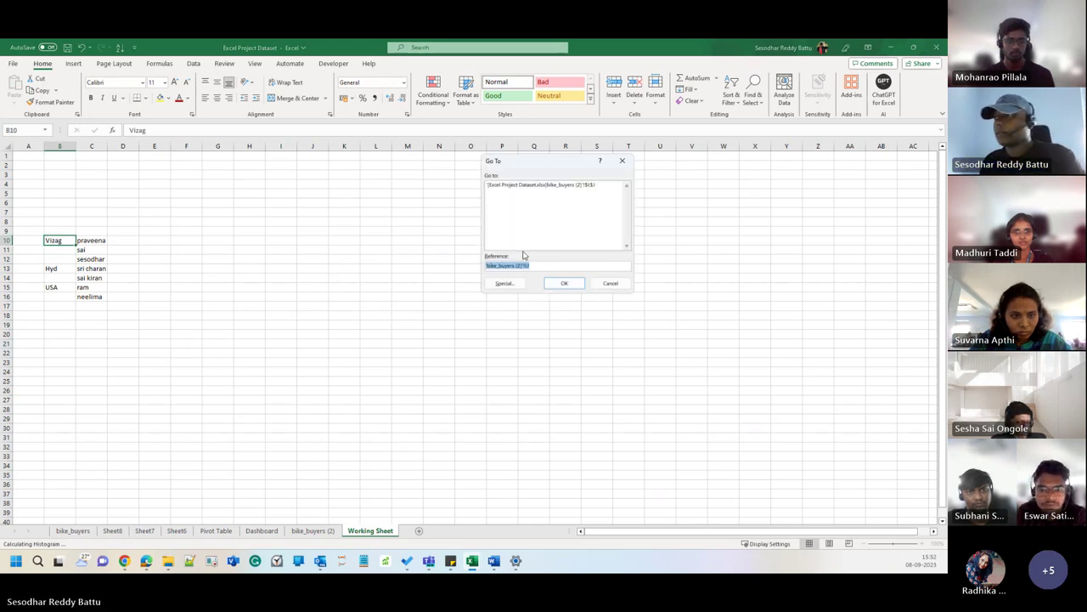
key("Delete")
left_click(612, 185)
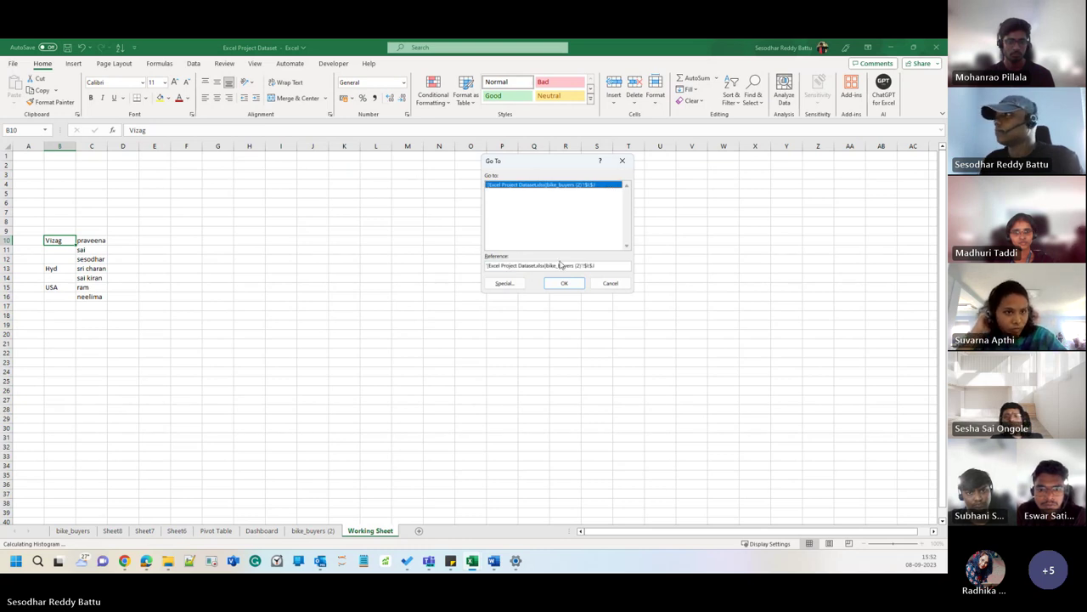
left_click(505, 283)
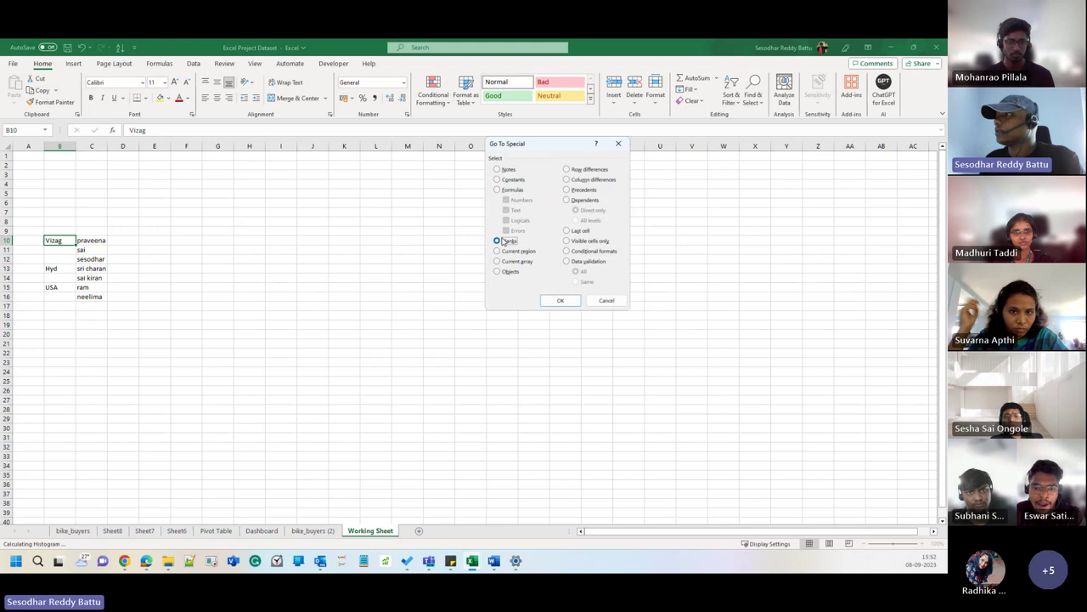
left_click(560, 300)
left_click(72, 248)
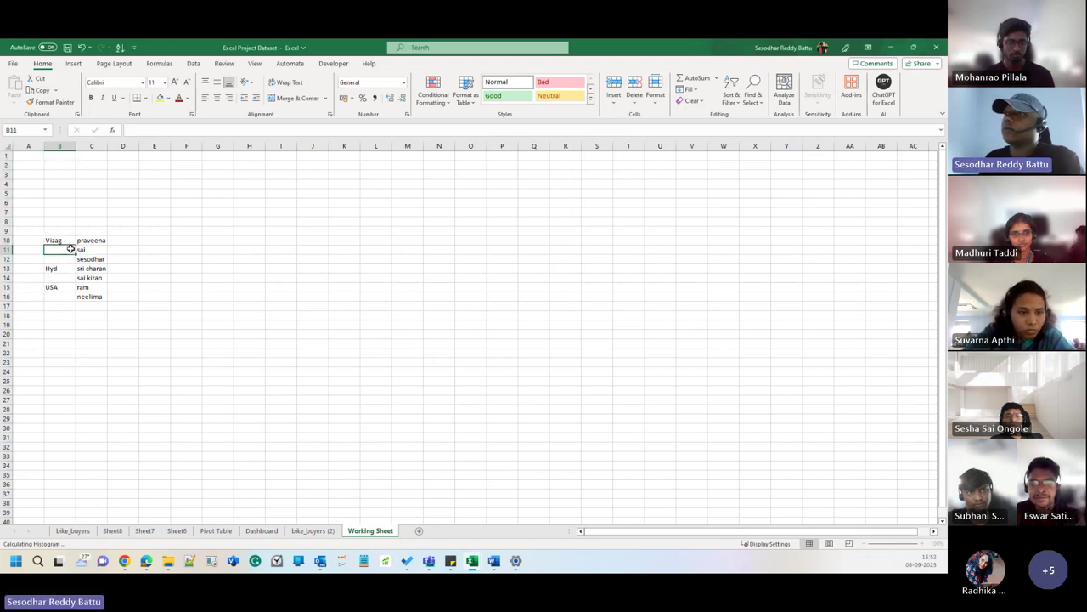
key("Down")
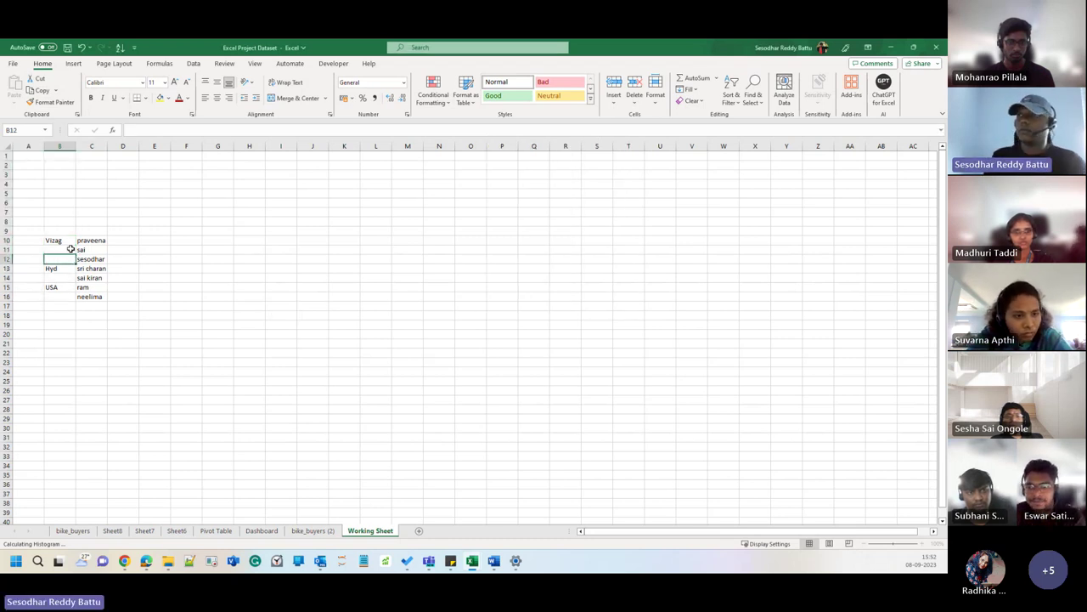
left_click(67, 241)
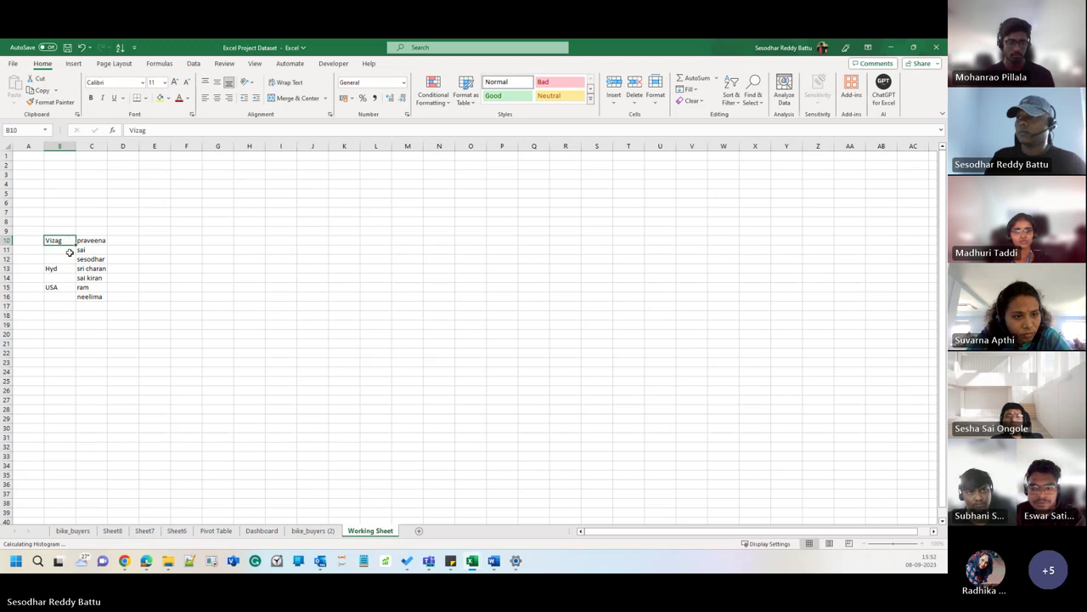
Step: Undo the last name entry in C16 and select the sheet's blank cells from B10 using Go To Special with Blanks
key("ctrl+z")
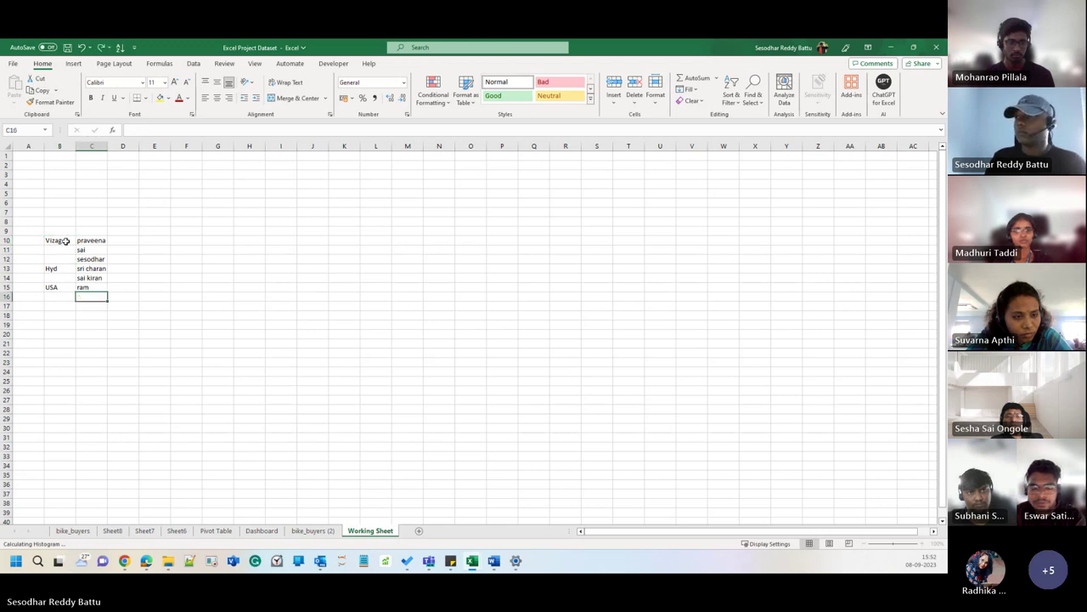
left_click(66, 242)
key("ctrl+g")
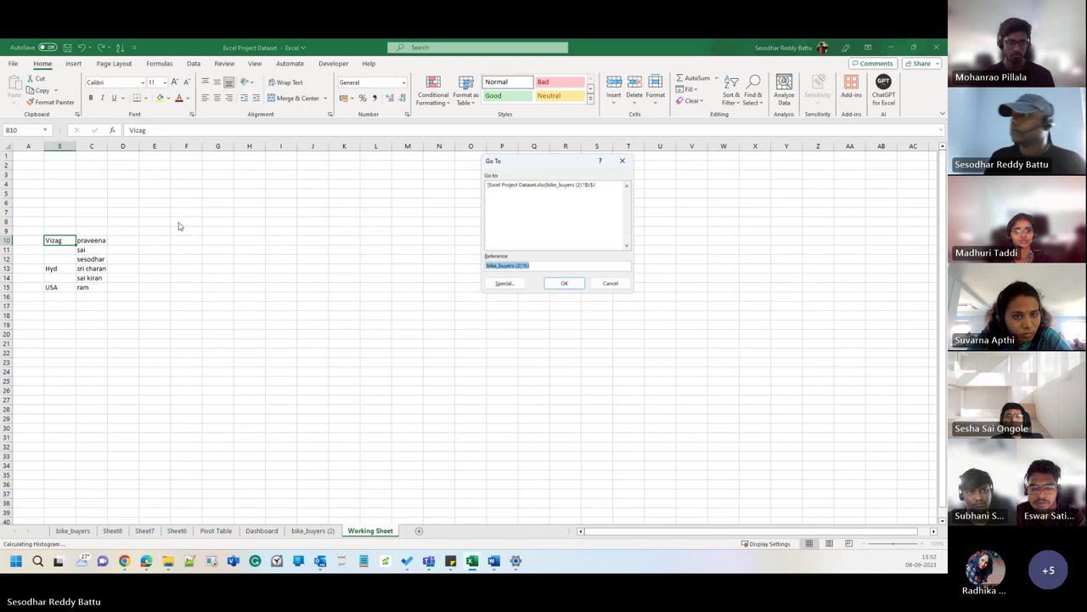
left_click(531, 185)
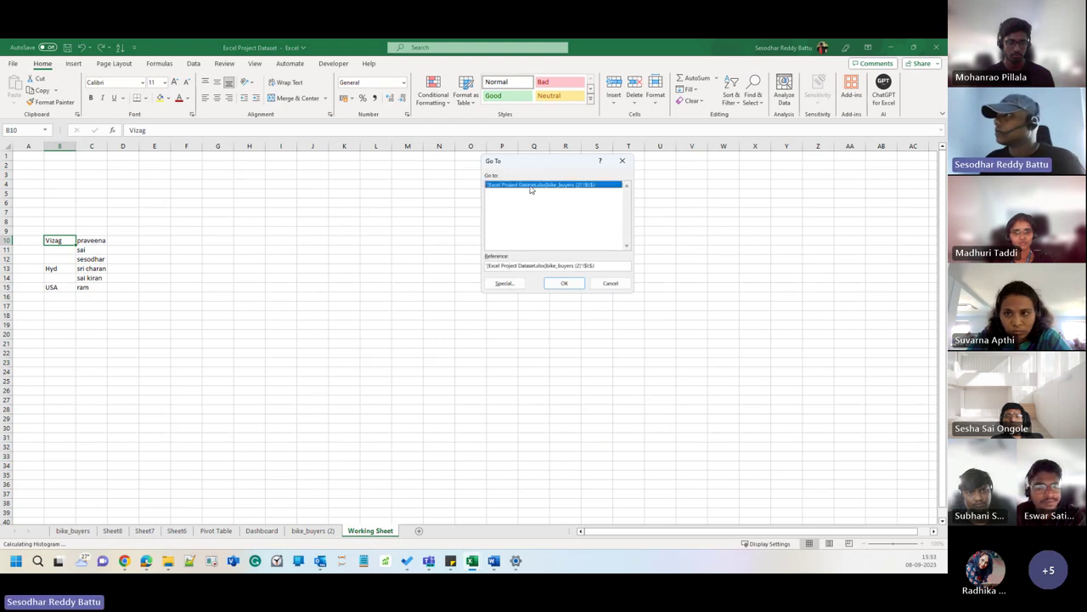
left_click_drag(607, 265, 444, 267)
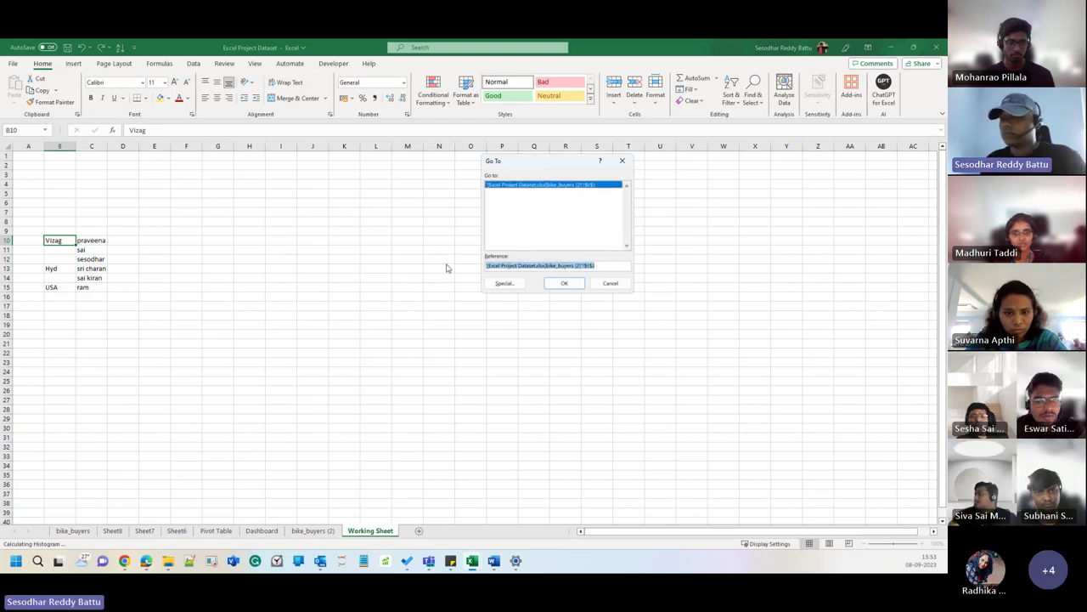
key("BackSpace")
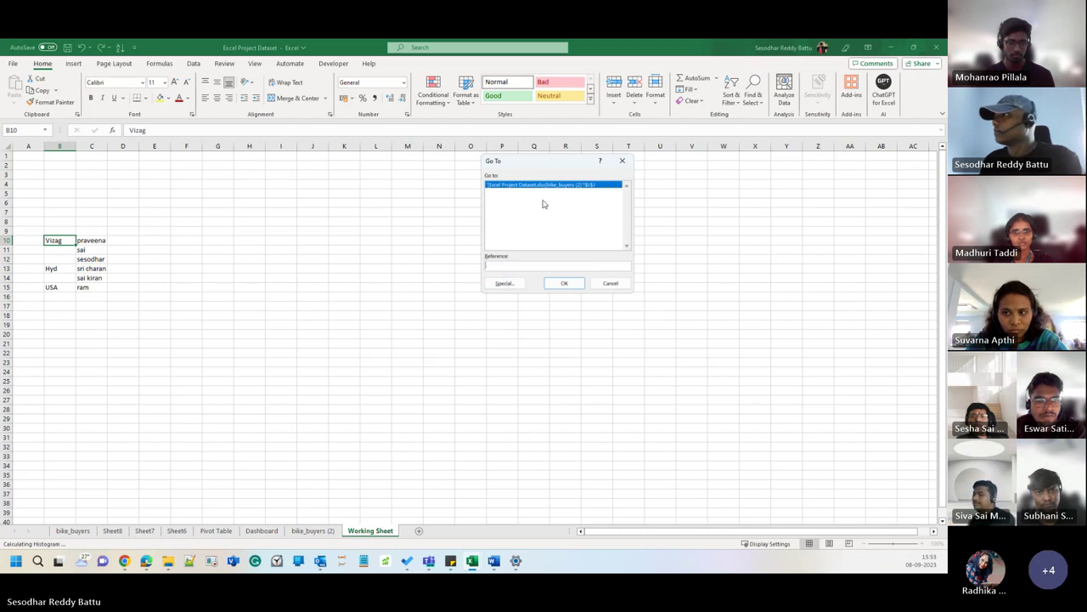
left_click(596, 185)
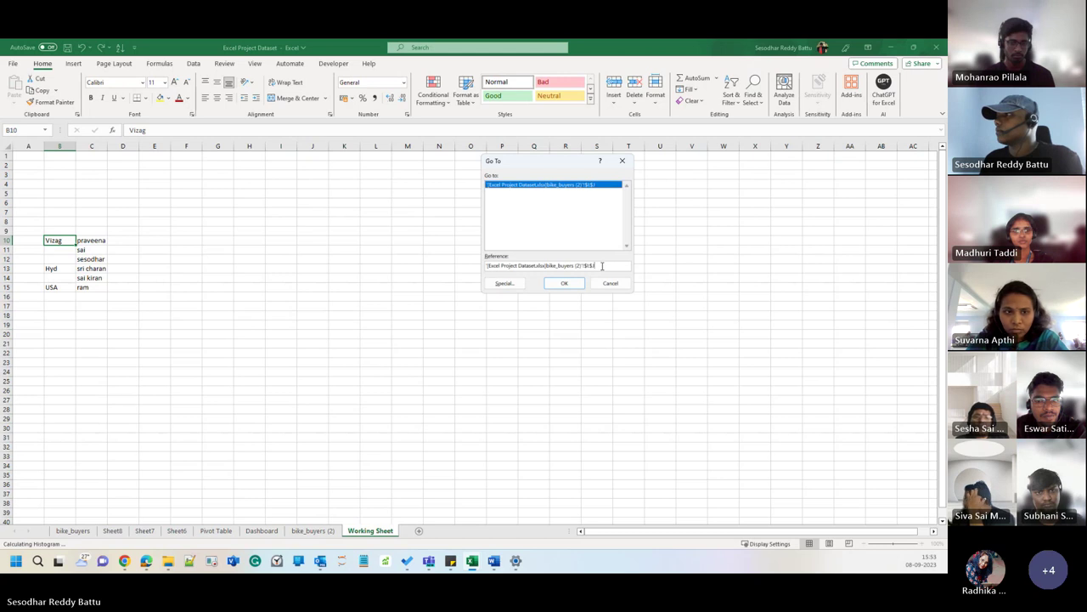
left_click(503, 283)
left_click(503, 242)
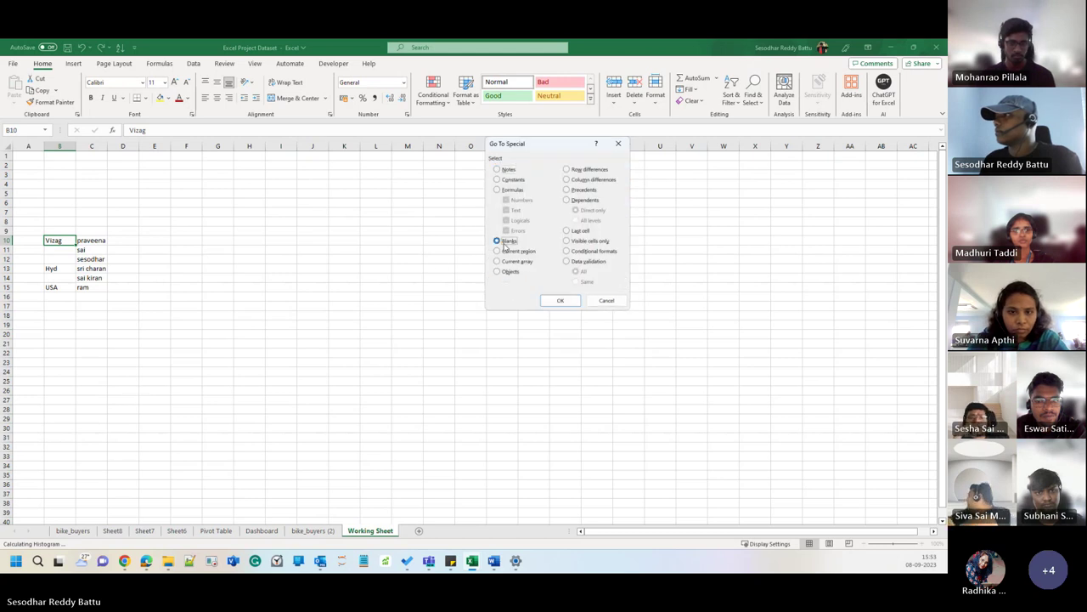
left_click(560, 300)
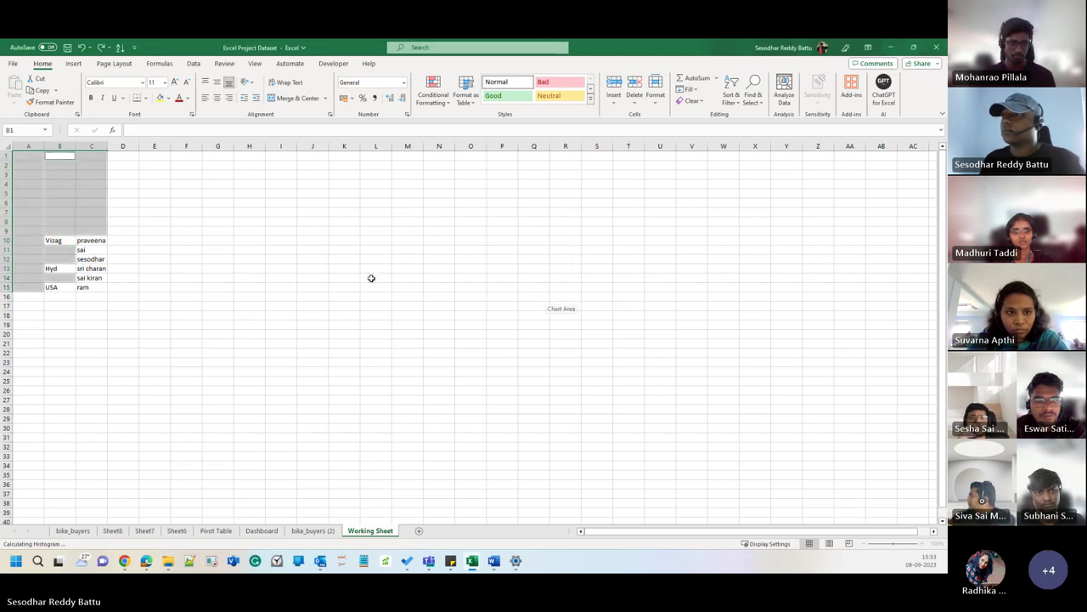
left_click_drag(62, 241, 65, 287)
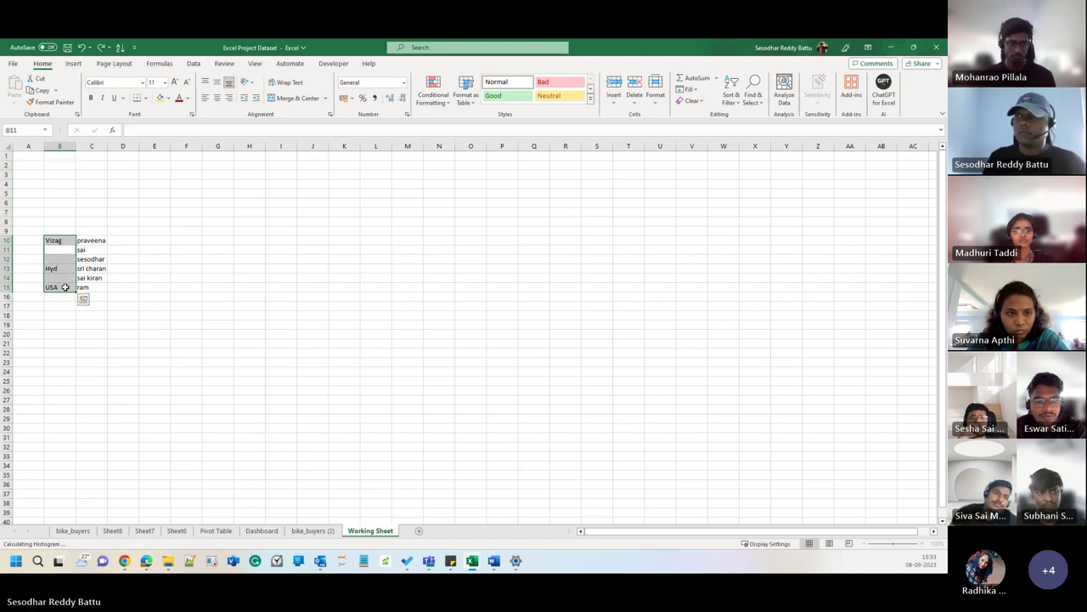
left_click(89, 258)
left_click(65, 240)
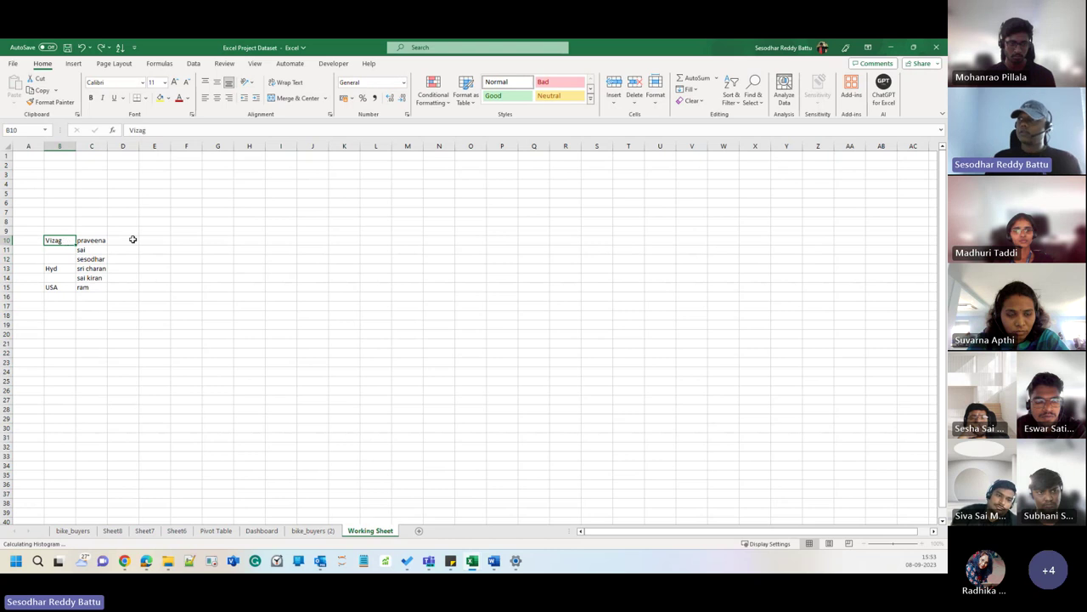
left_click_drag(246, 296, 218, 295)
left_click(55, 240)
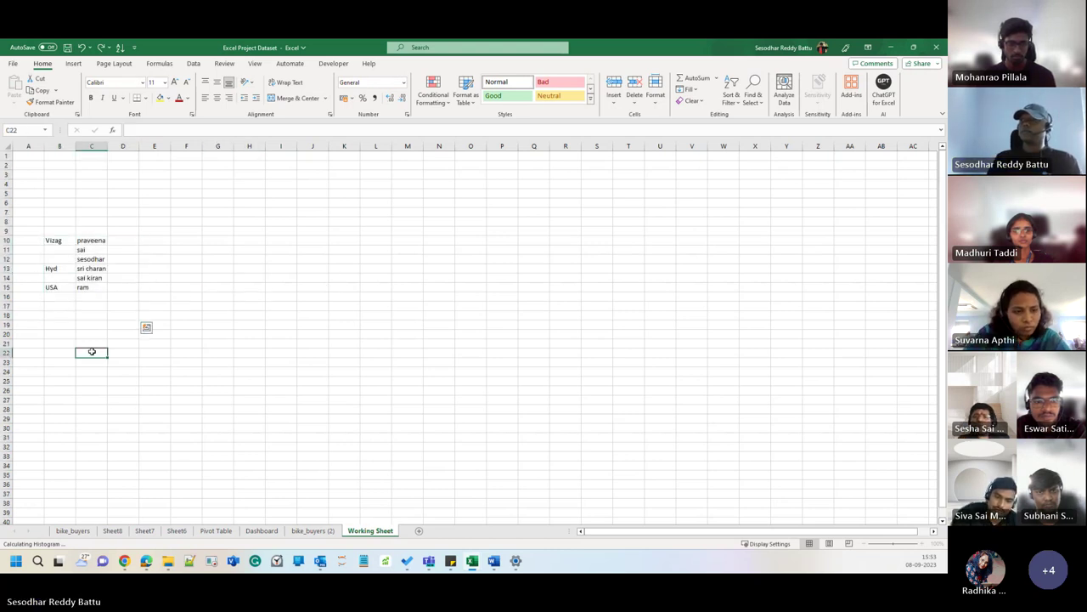
left_click(59, 258)
left_click_drag(55, 242, 77, 306)
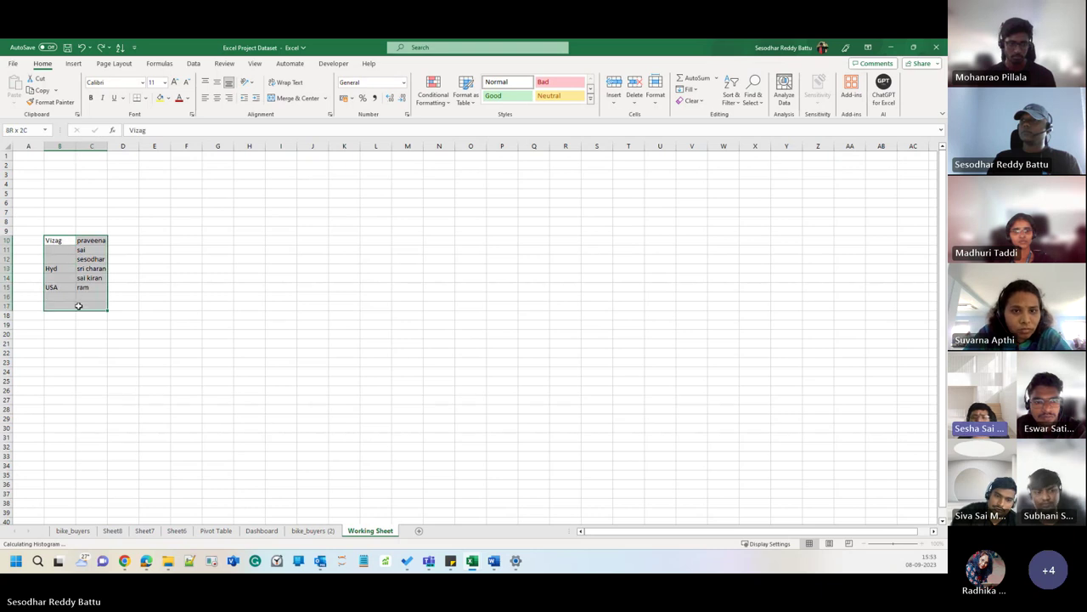
left_click(131, 304)
left_click(83, 268)
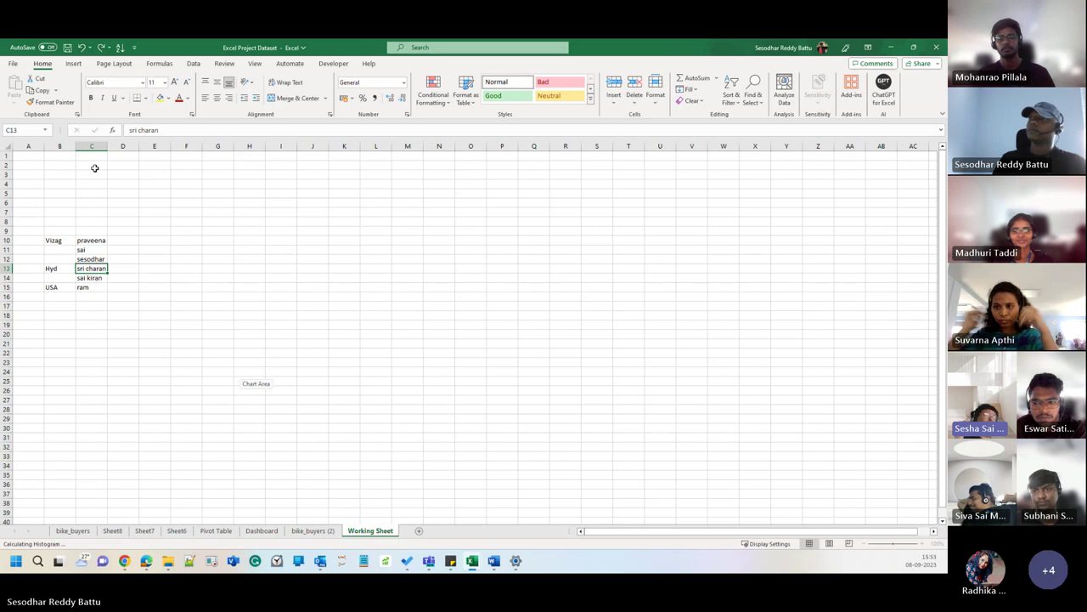
left_click(195, 64)
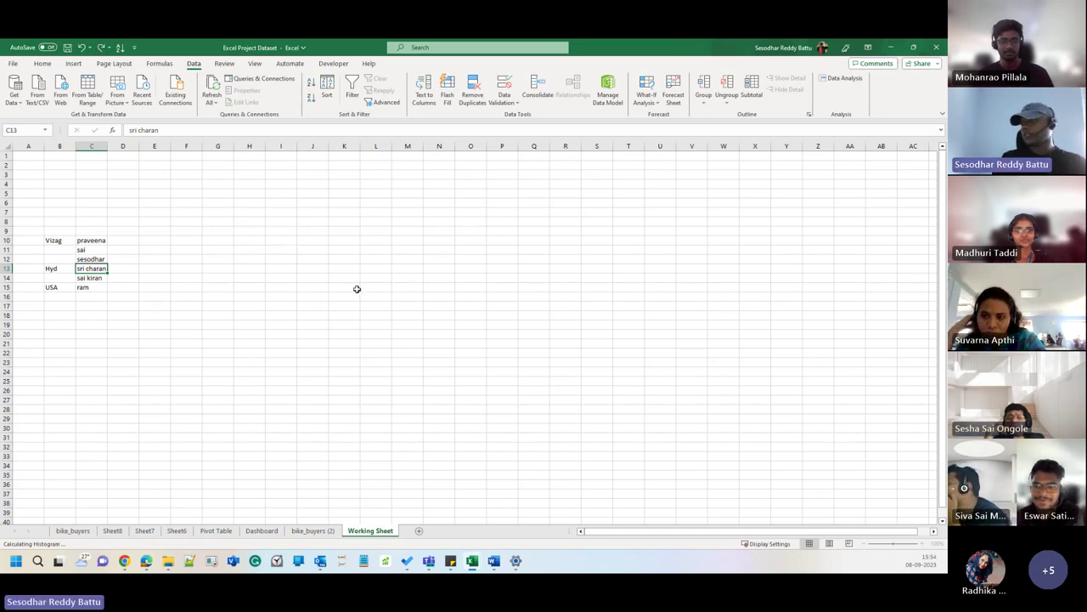
Step: Switch to the BAwithExcel workbook and select cell L14 on Sheet1
mouse_move(474, 568)
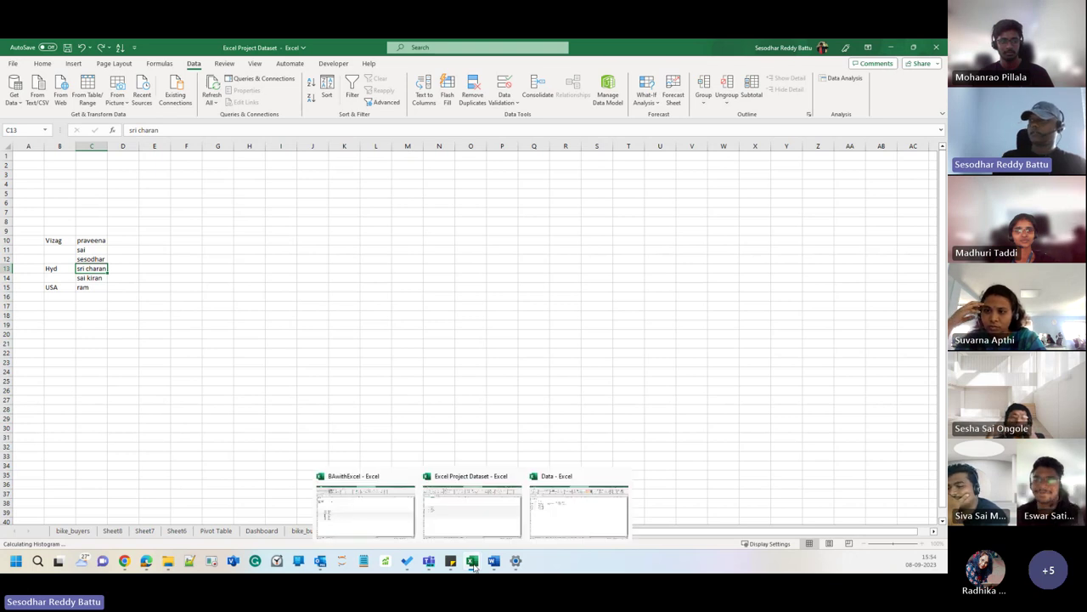
left_click(383, 515)
left_click(374, 279)
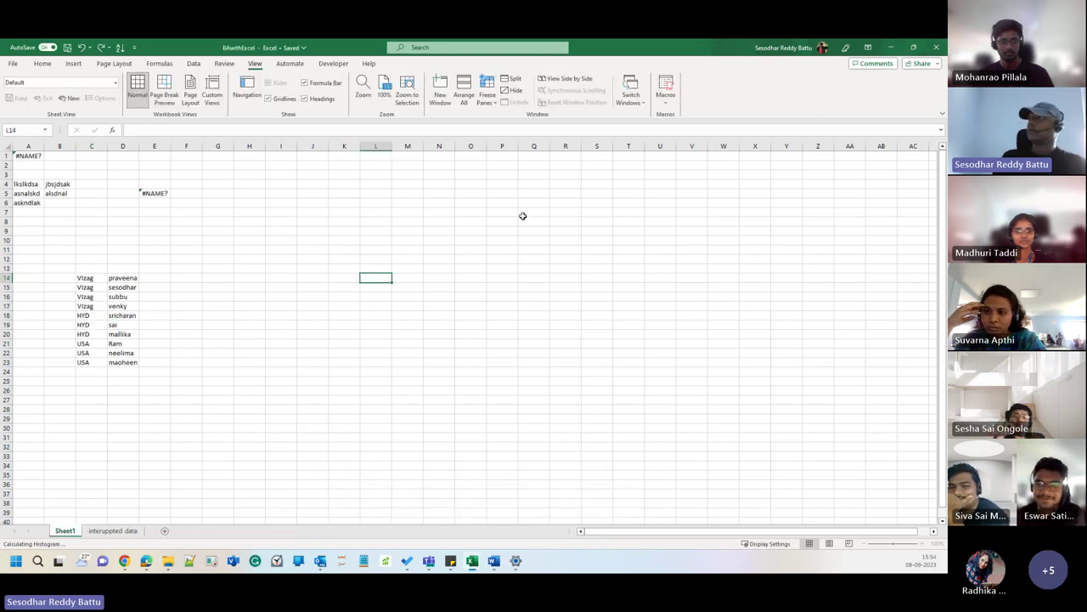
left_click(192, 64)
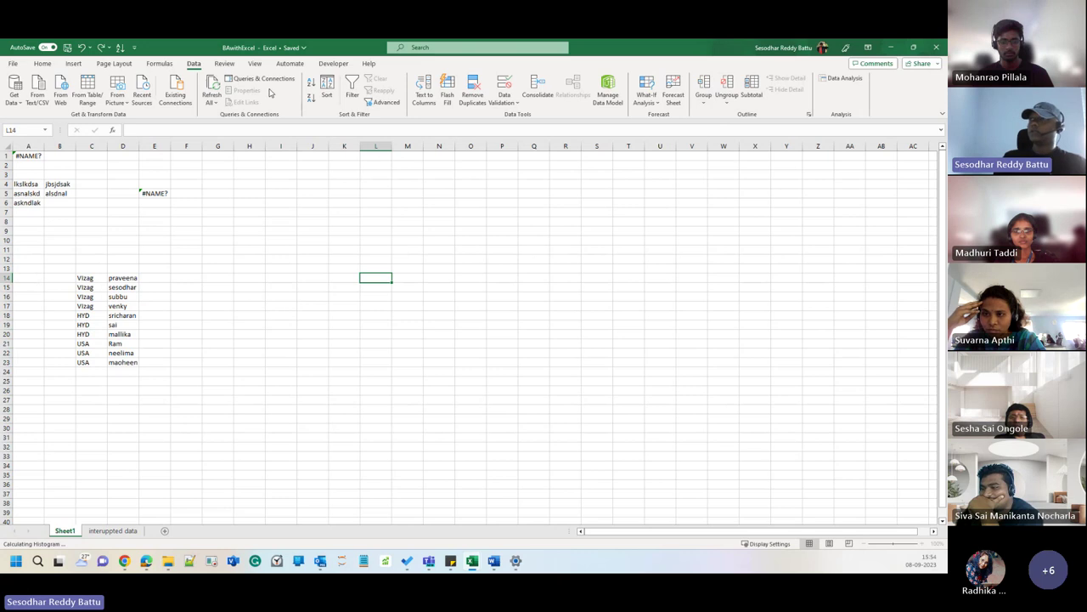
left_click(225, 63)
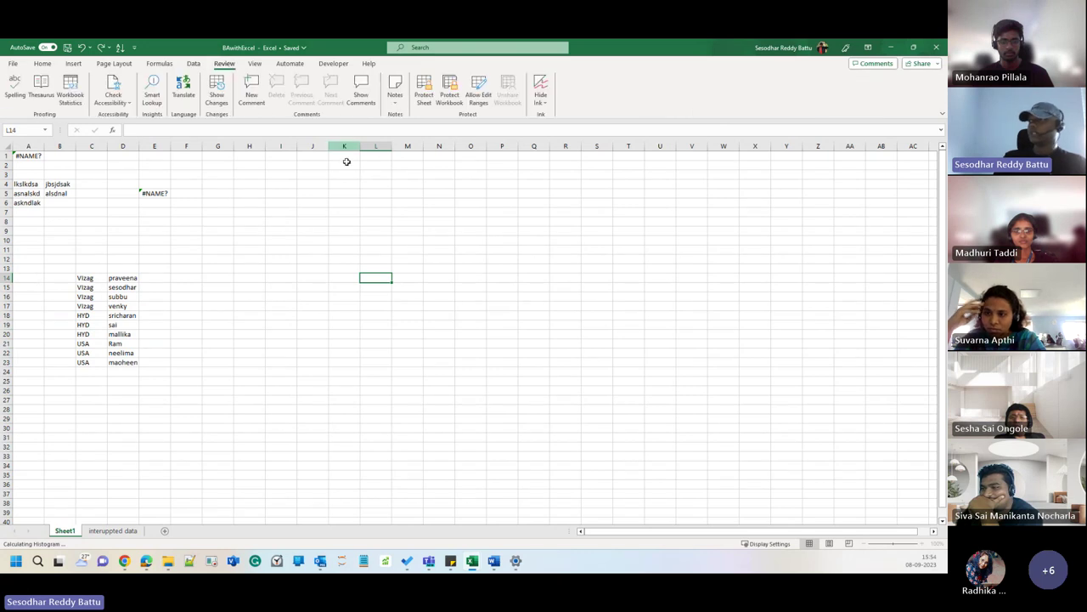
left_click(333, 64)
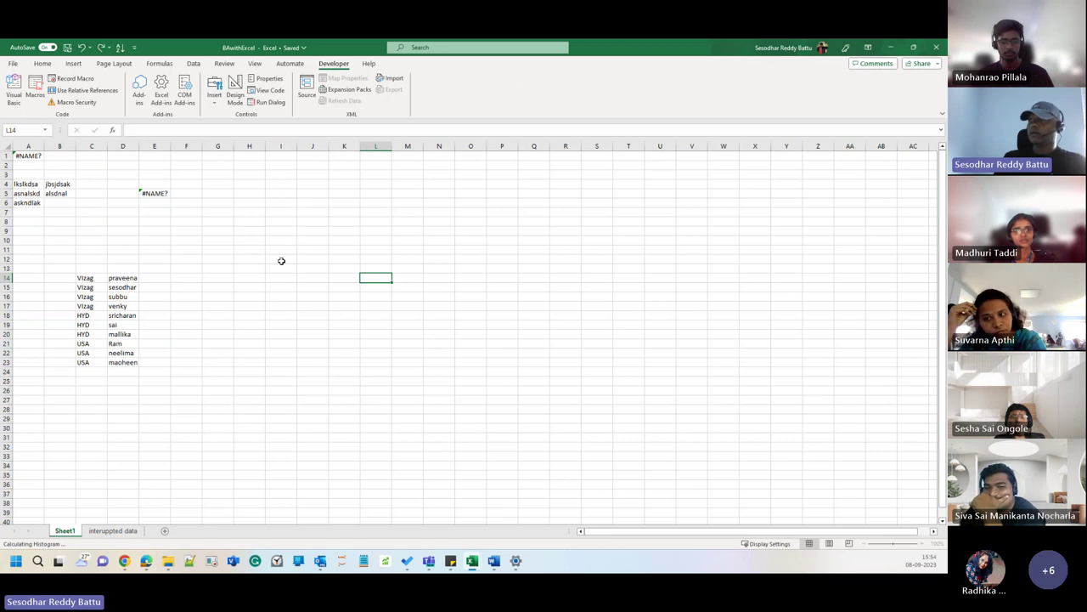
left_click(252, 250)
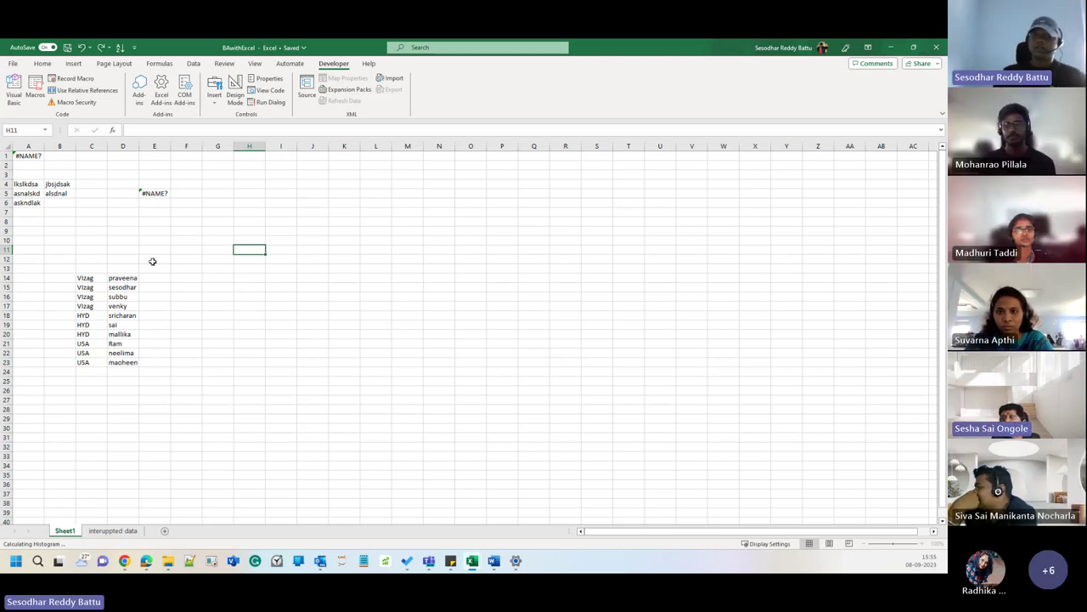
left_click(182, 242)
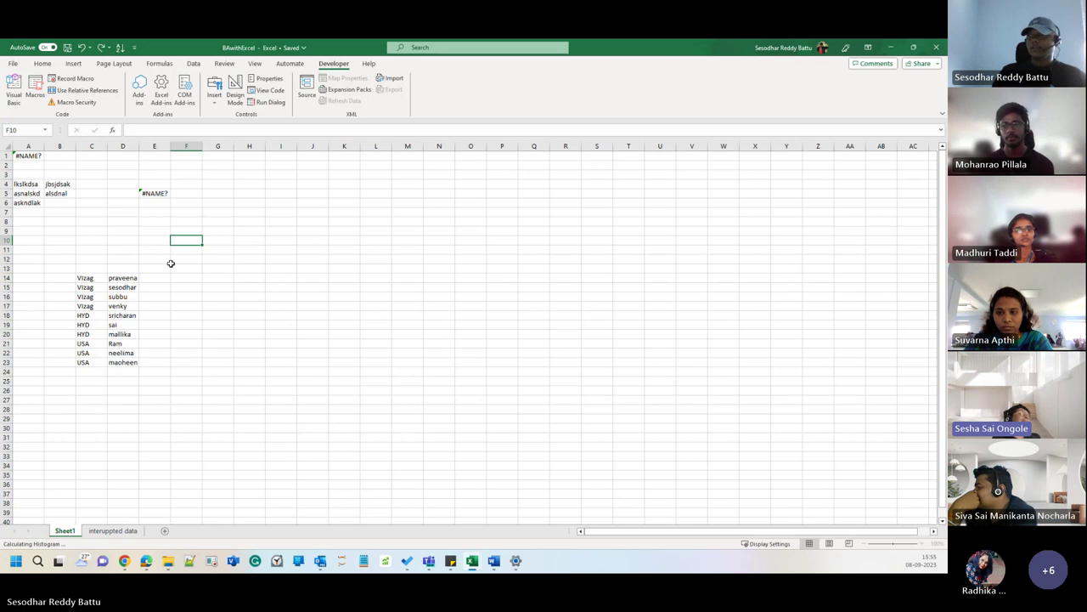
Step: Select the range A1:G32 on Sheet1 and open the "interuppted data" sheet
left_click_drag(34, 158, 228, 447)
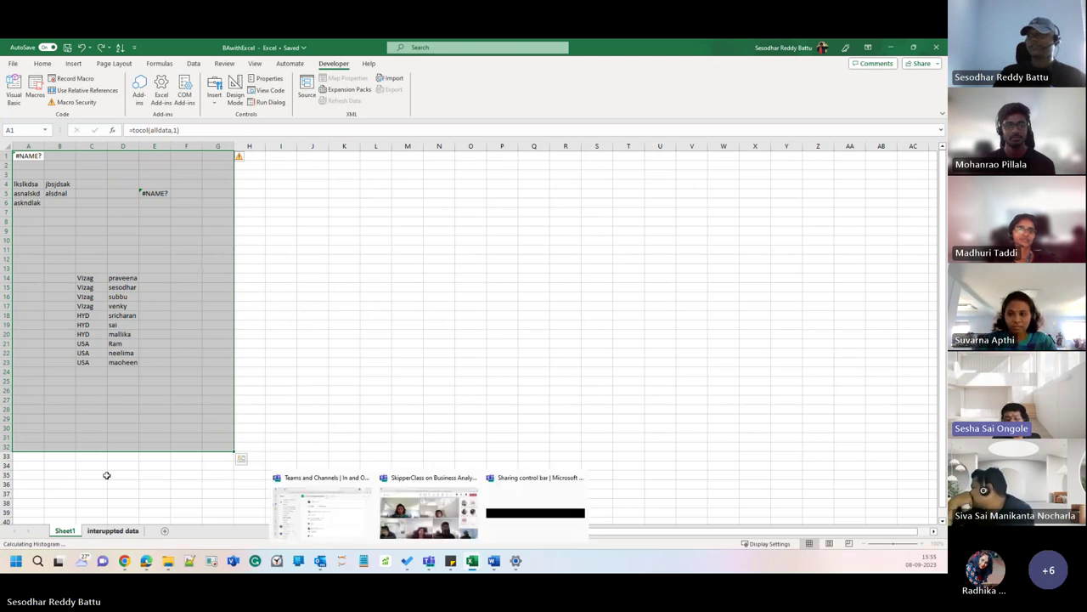
left_click(112, 530)
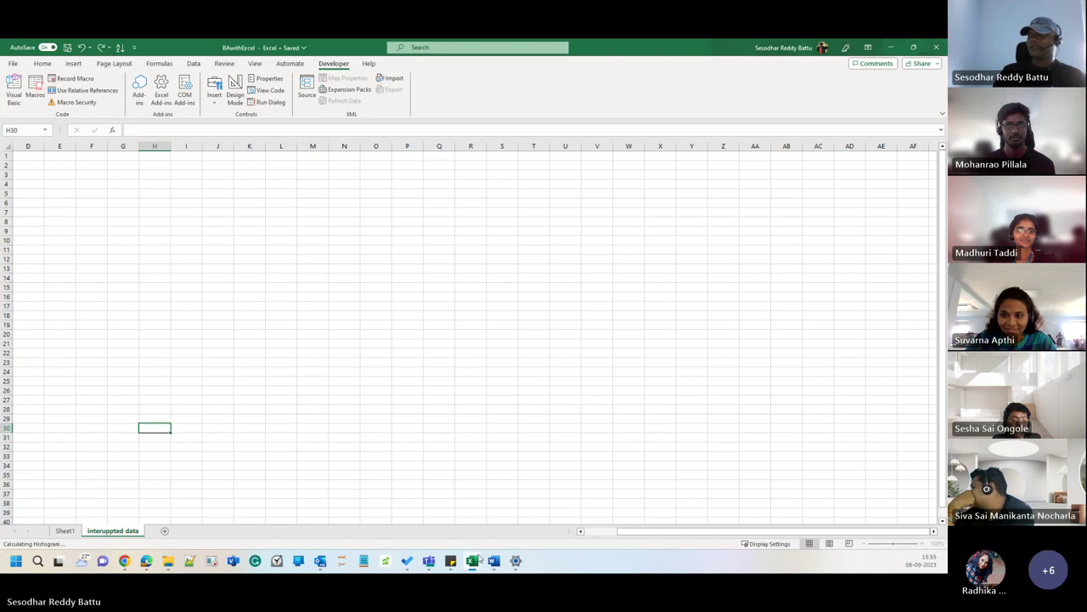
mouse_move(475, 562)
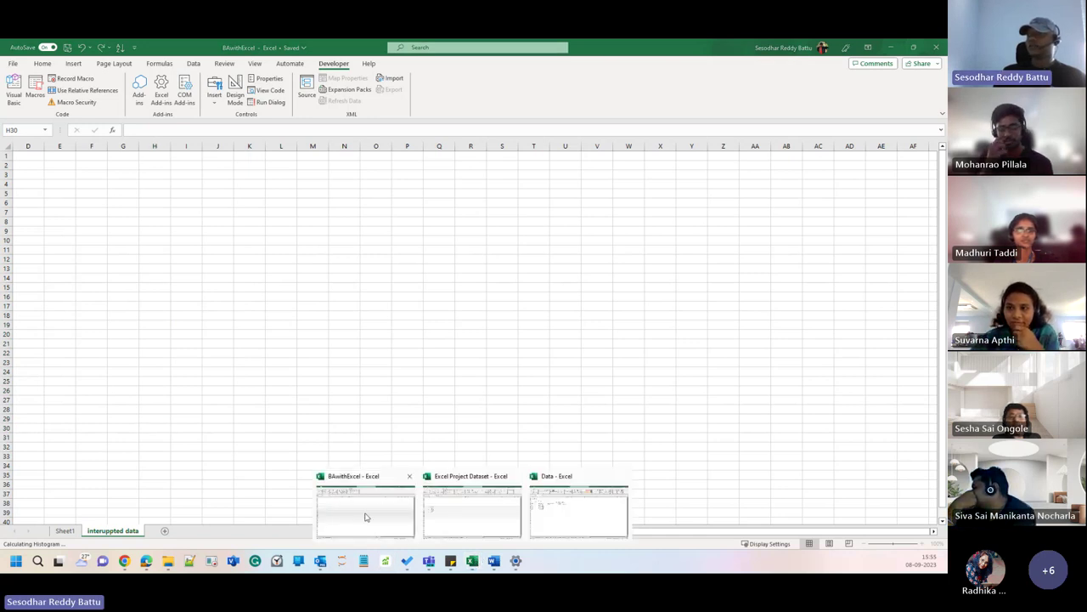
left_click(366, 516)
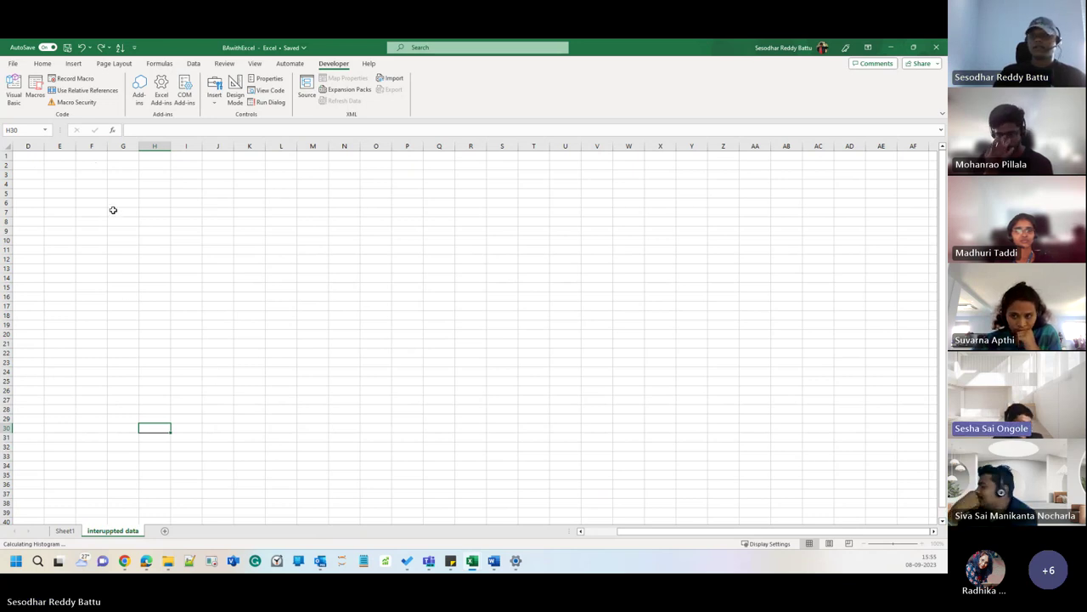
left_click(39, 157)
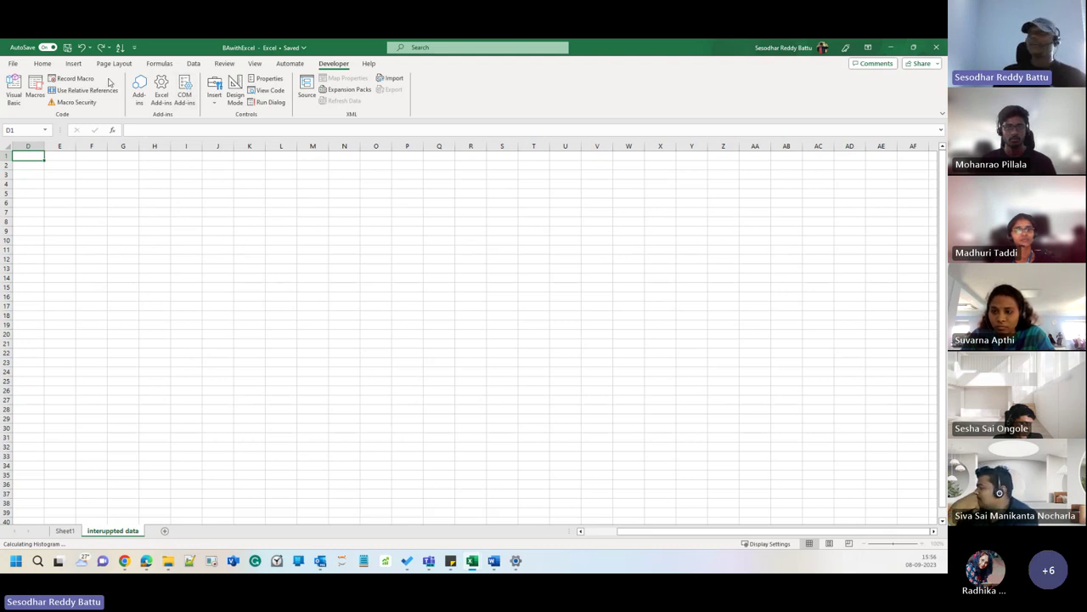
left_click(47, 64)
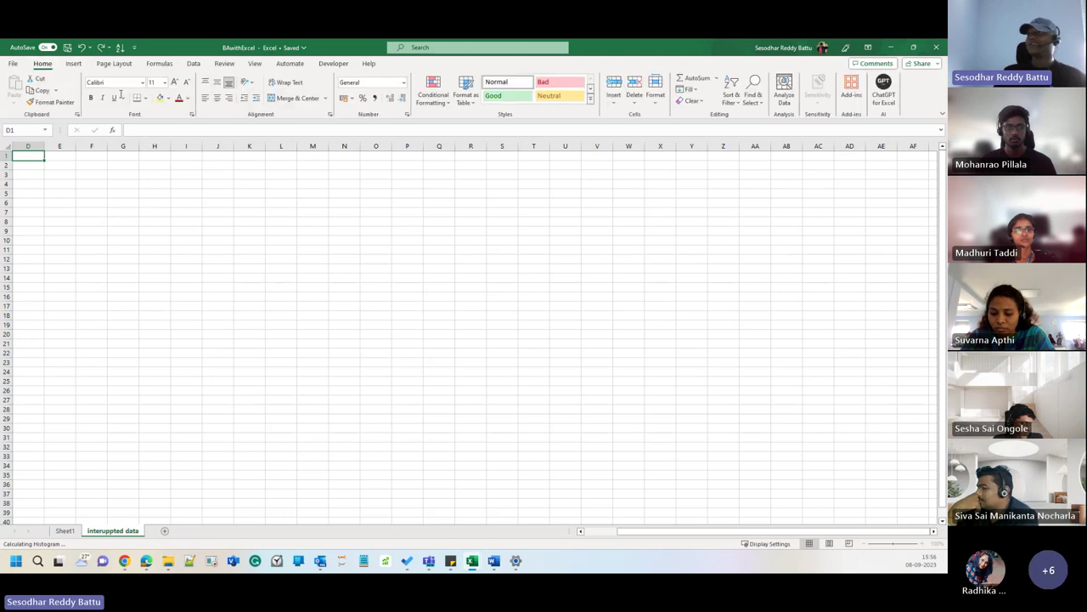
left_click(359, 205)
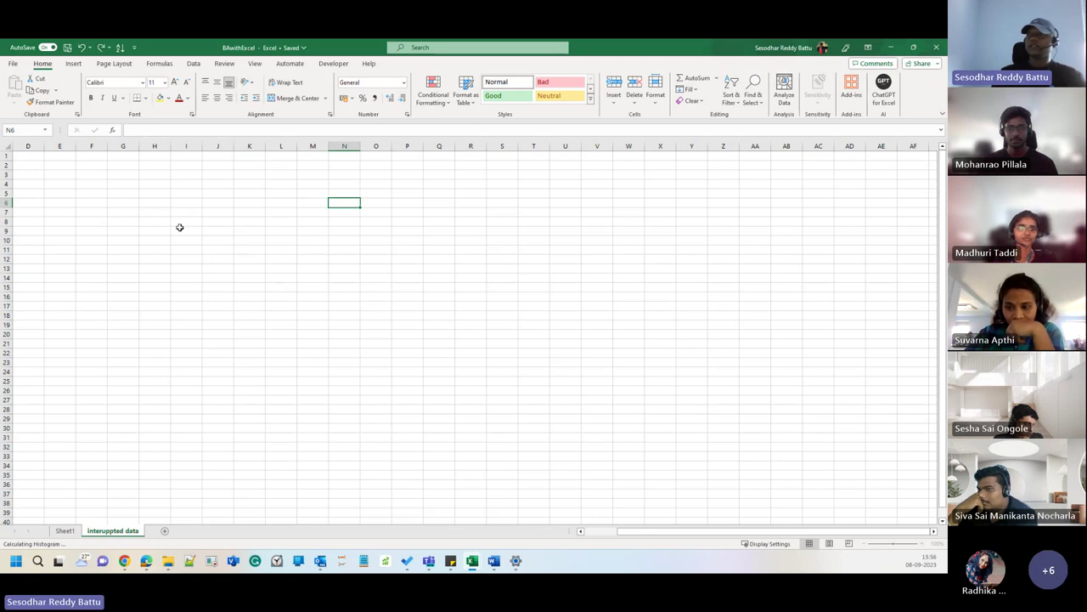
left_click(195, 65)
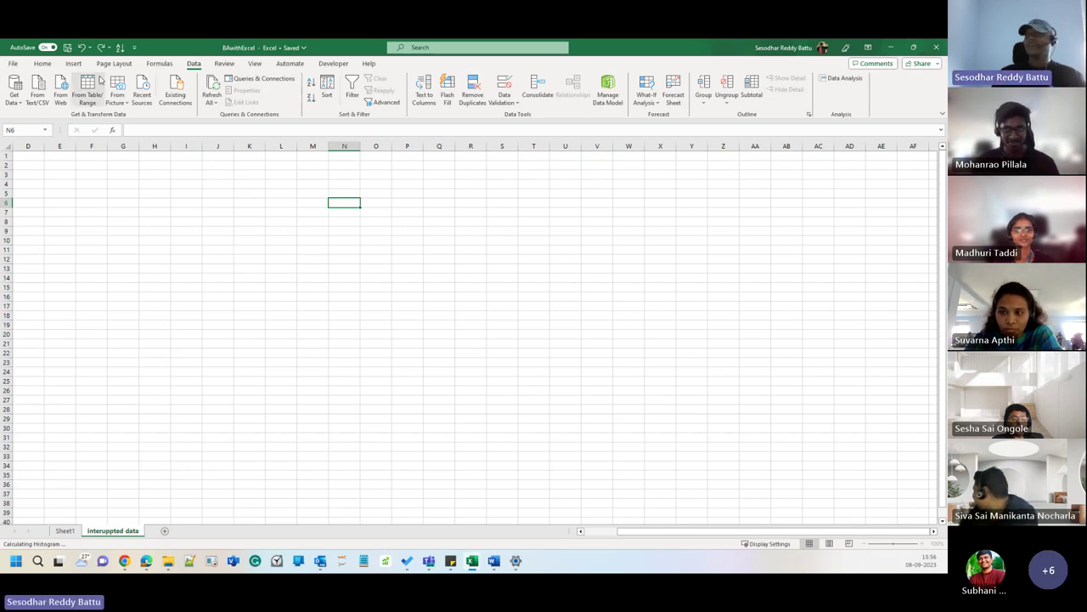
Step: Switch to the Excel Project Dataset workbook and open its bike_buyers sheet
left_click(48, 64)
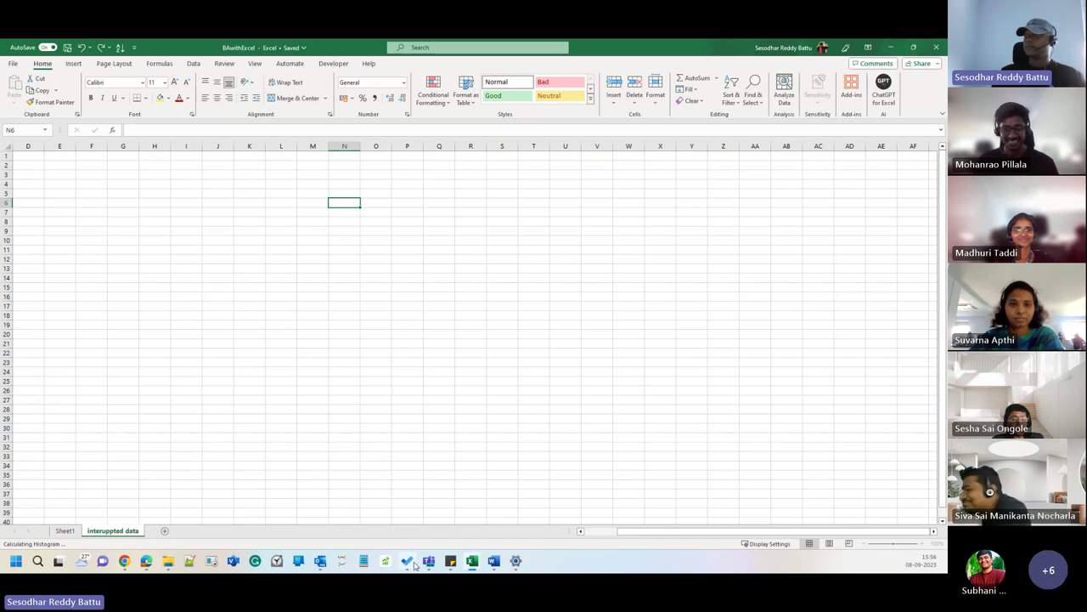
mouse_move(472, 560)
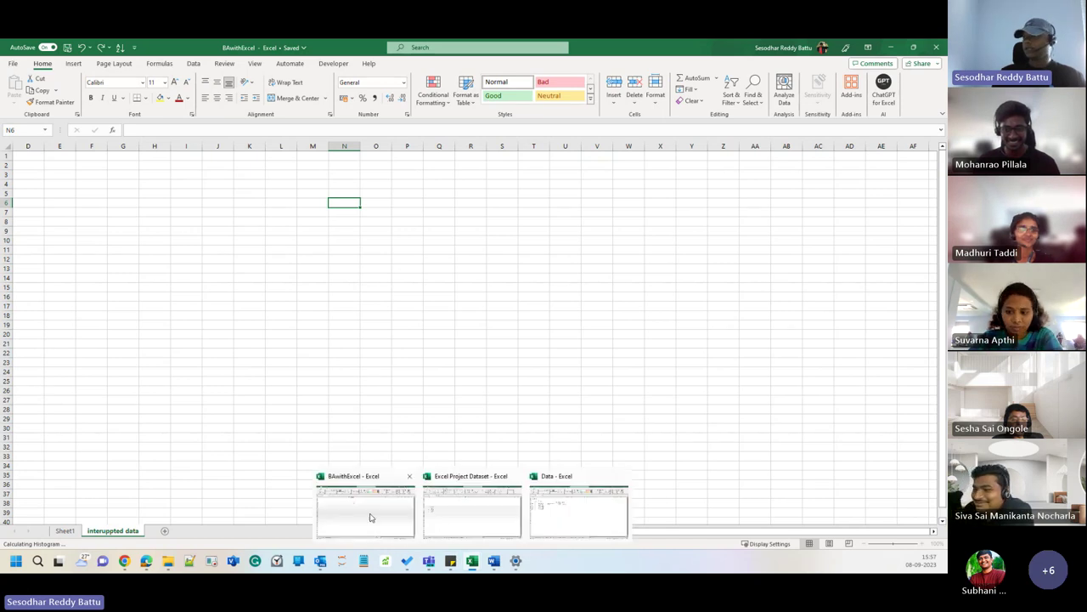
left_click(441, 510)
left_click(72, 530)
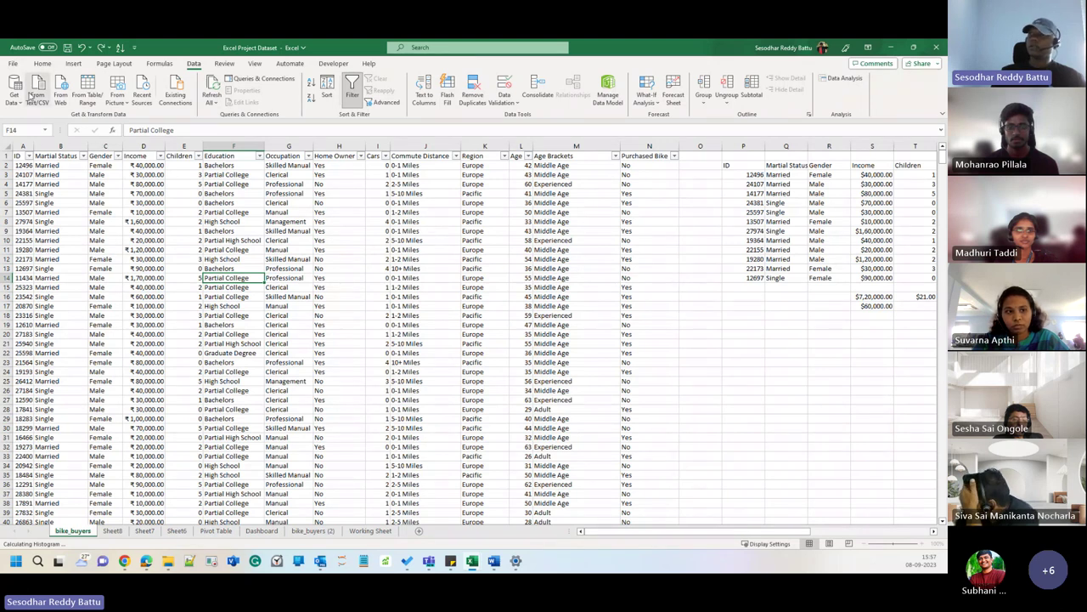
Step: Insert a PivotTable from the range bike_buyers!$A$1:$N$1001 on a new worksheet
left_click(74, 64)
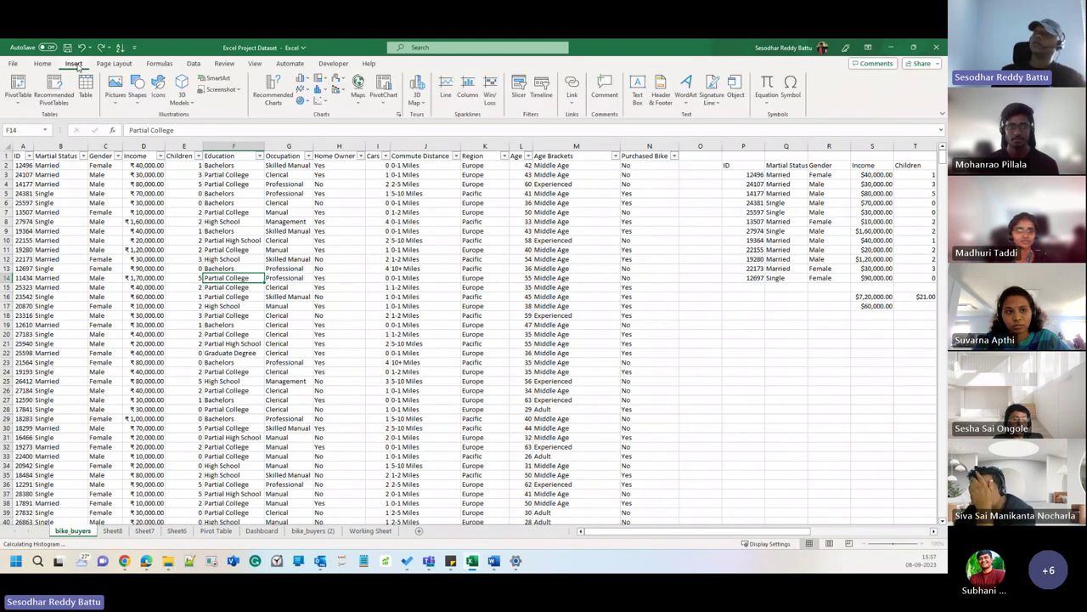
left_click(19, 105)
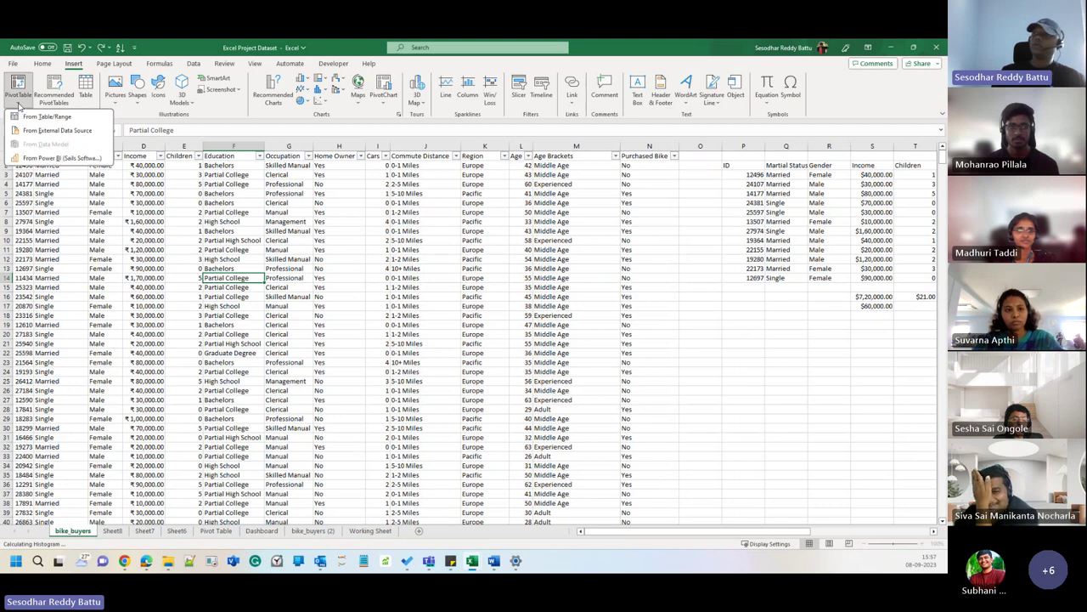
left_click(33, 117)
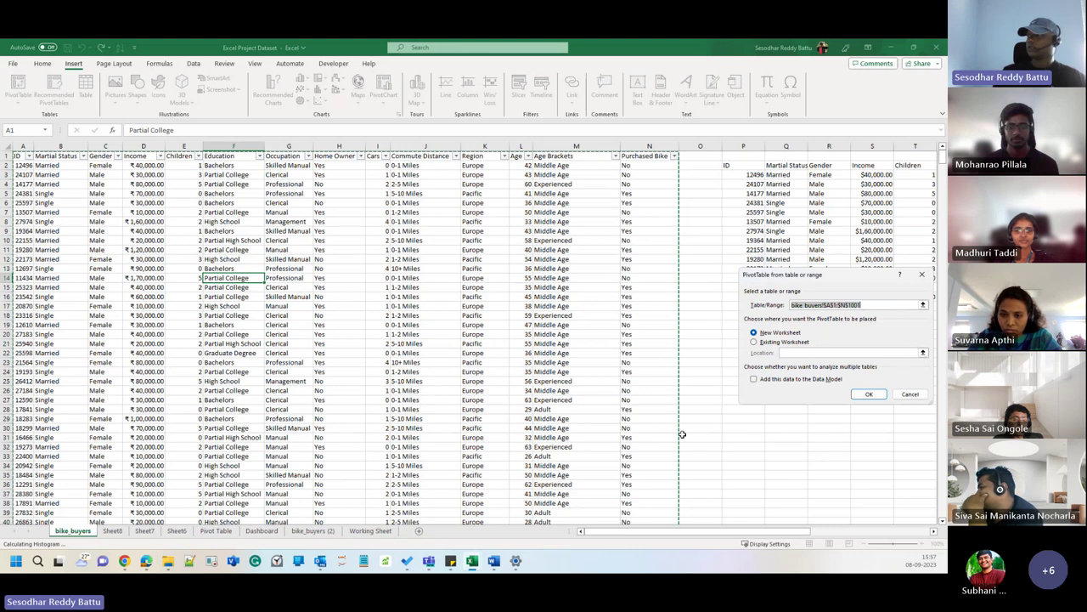
left_click(868, 394)
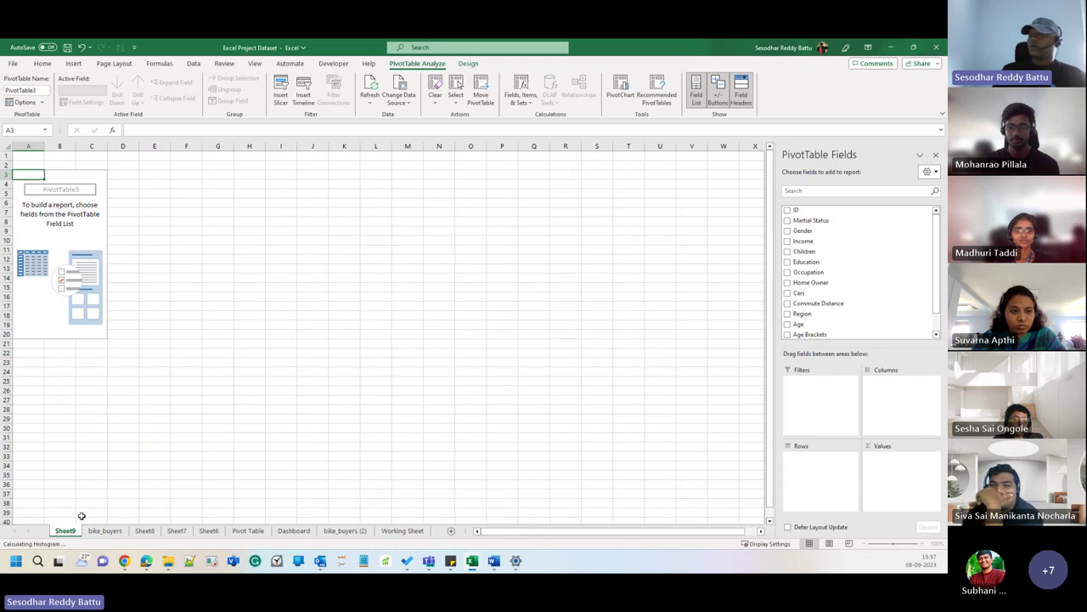
Step: Check the bike_buyers source columns and build the PivotTable with Gender in Rows, Income summed in Values and Education in Columns
left_click(104, 531)
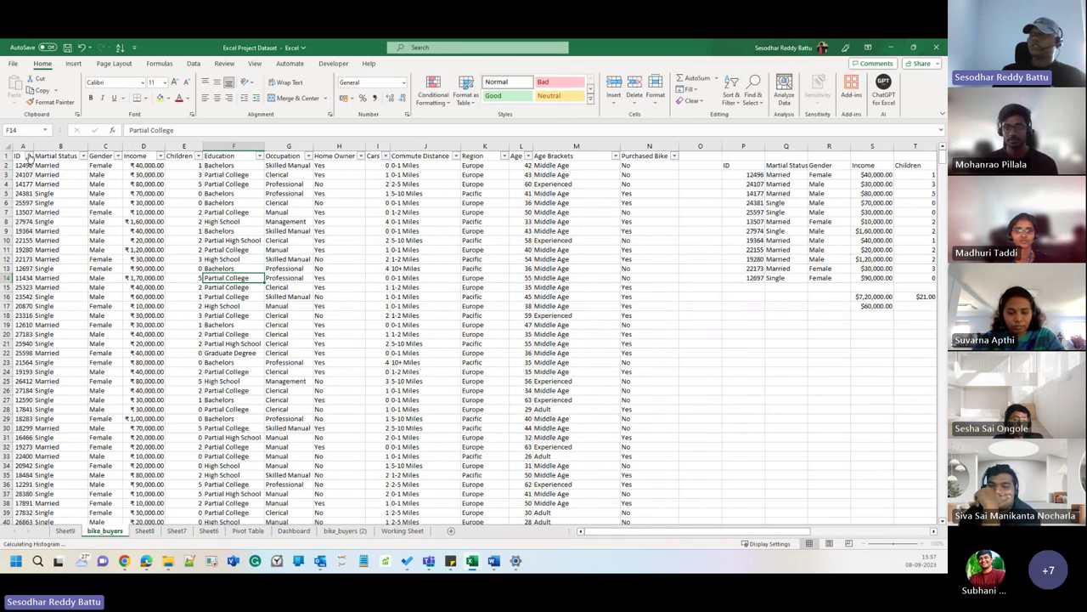
key("ctrl+Page_Up")
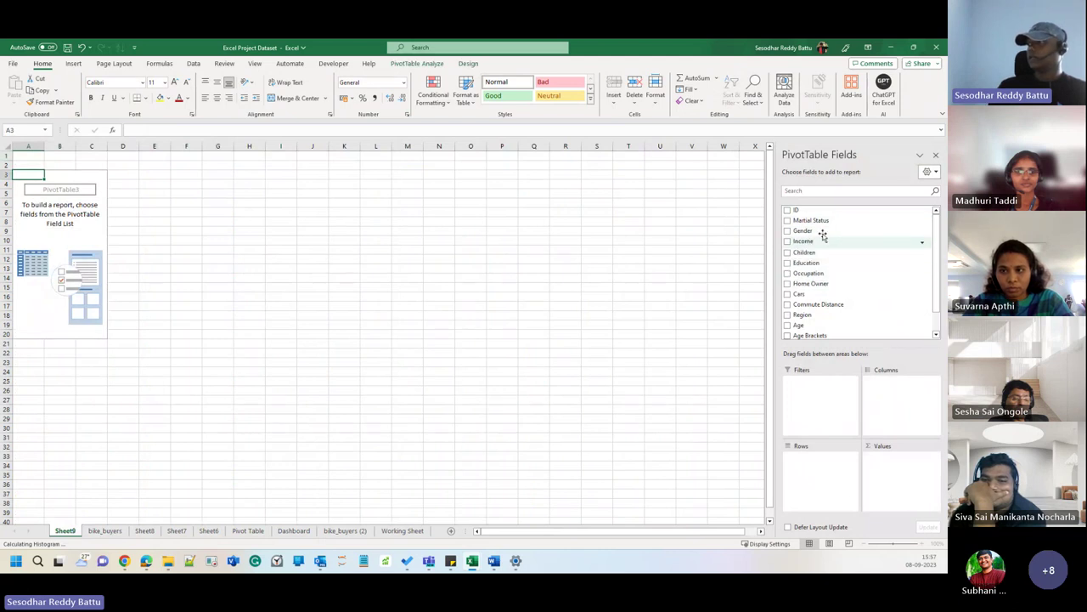
left_click_drag(819, 229, 821, 483)
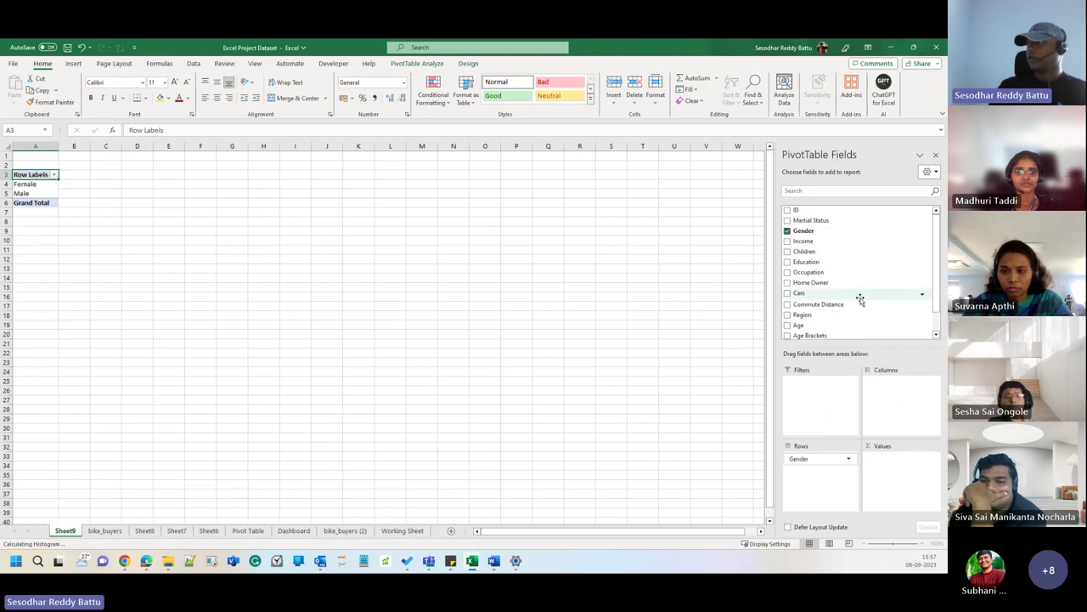
scroll(830, 311, "down", 2)
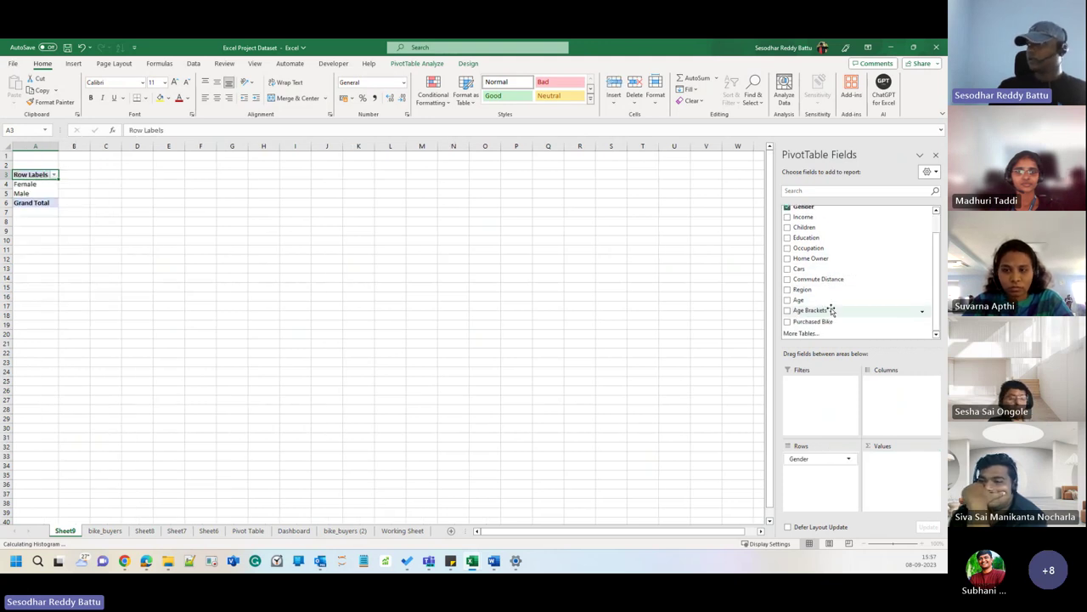
scroll(830, 297, "up", 3)
left_click_drag(811, 243, 920, 482)
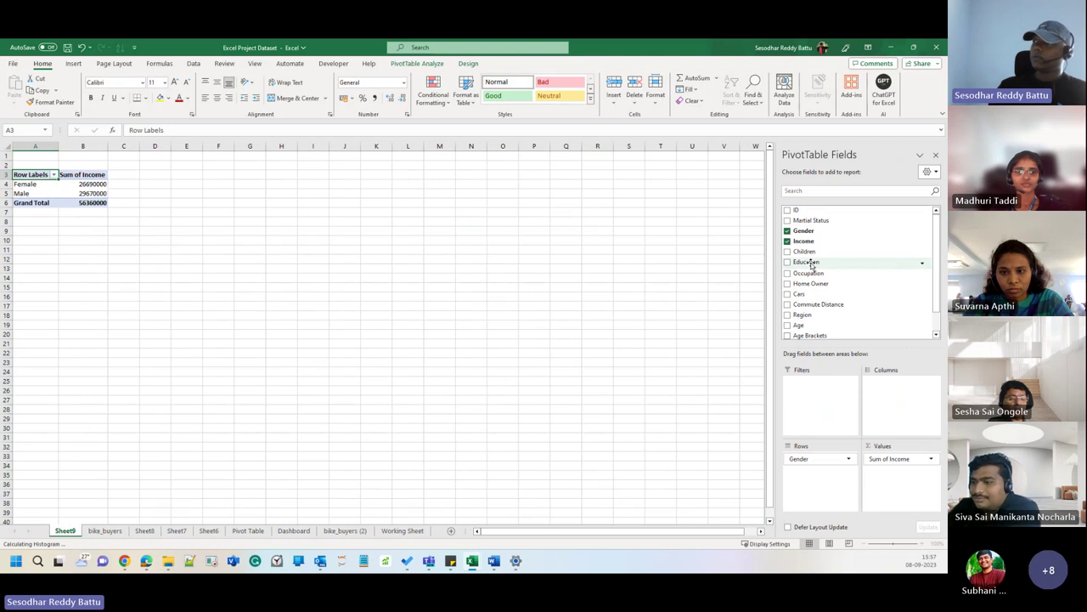
left_click_drag(811, 266, 907, 412)
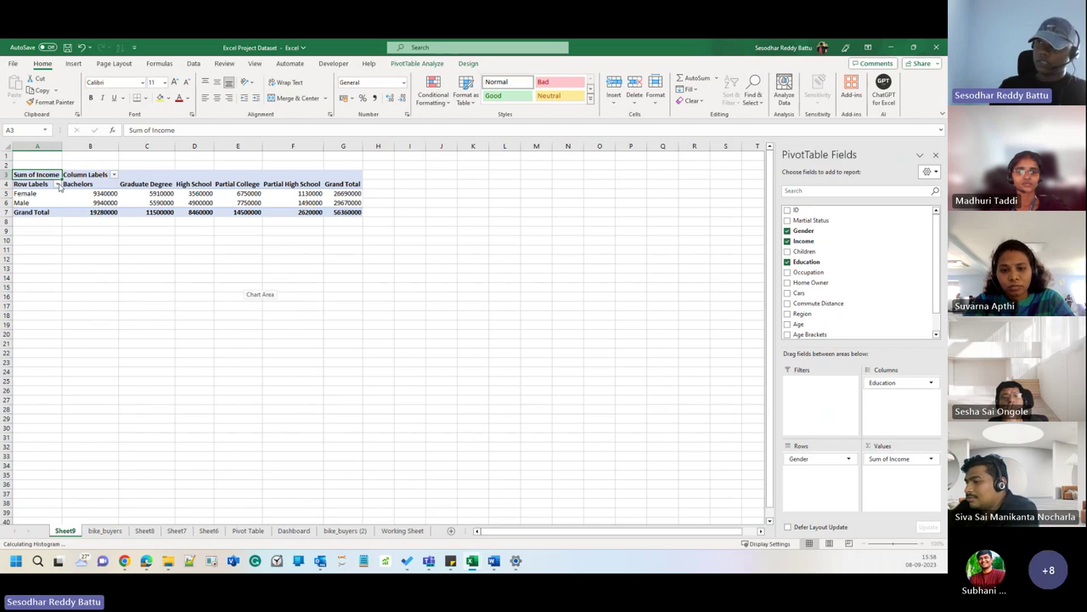
Step: Insert a 3-D Stacked Column PivotChart from the pivot table A3:G7 and enlarge it below the table
left_click_drag(49, 174, 356, 212)
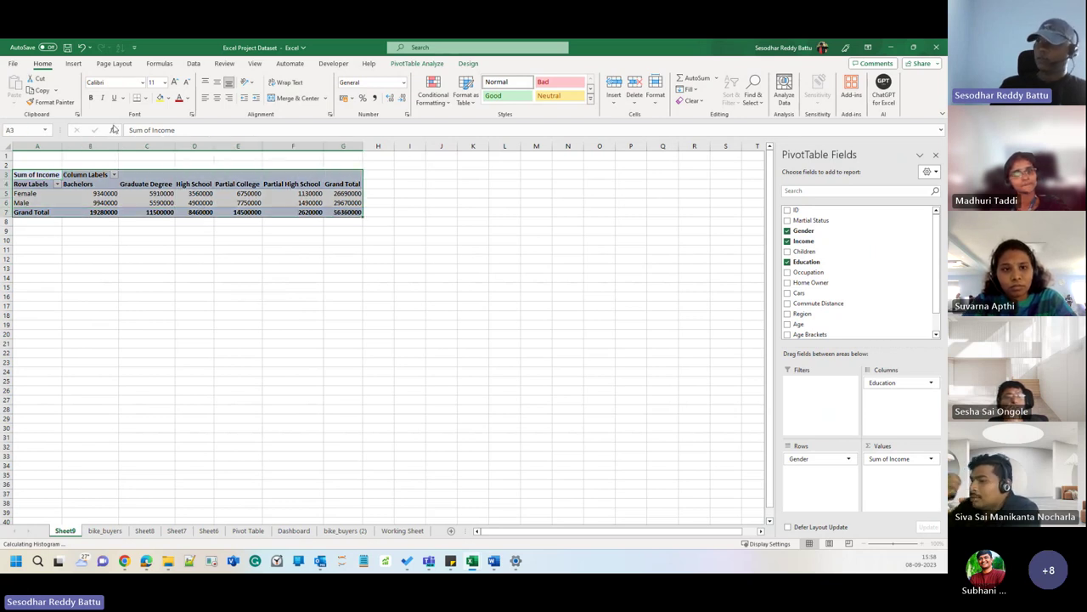
left_click(74, 63)
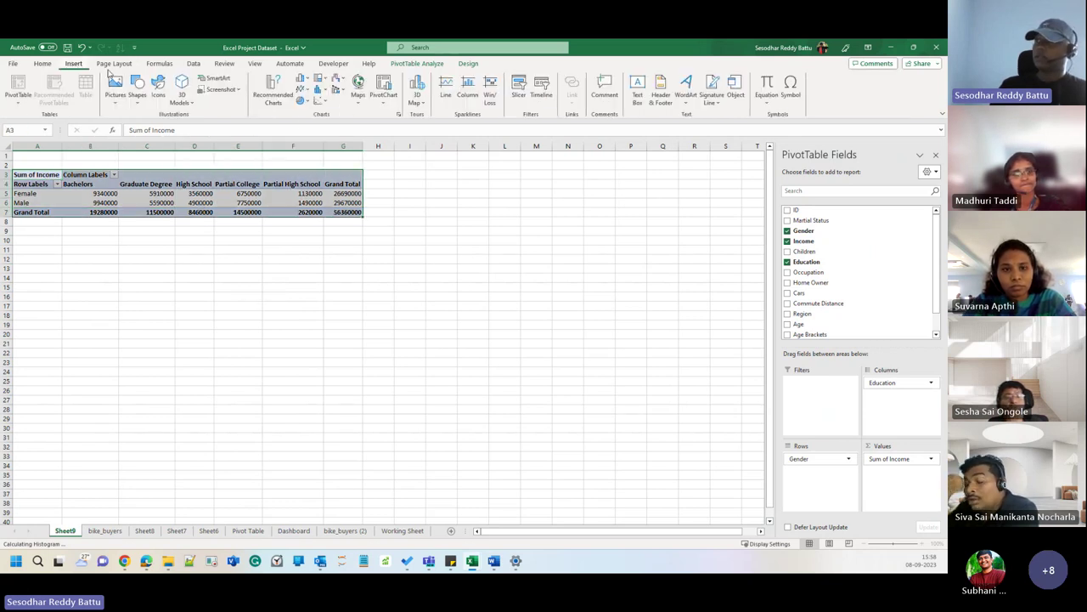
left_click(273, 90)
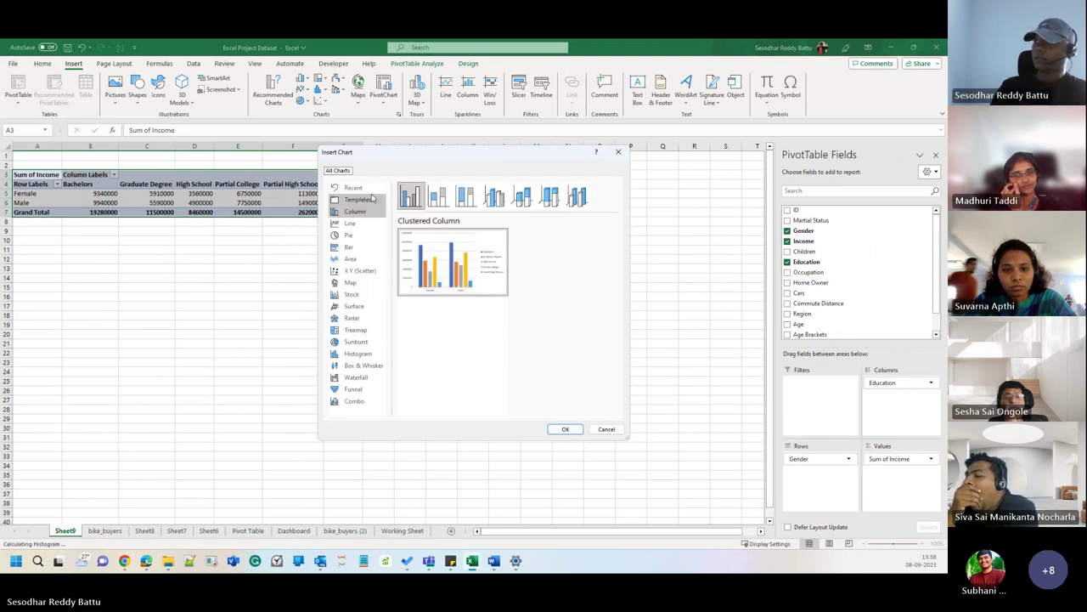
left_click(526, 198)
left_click(565, 429)
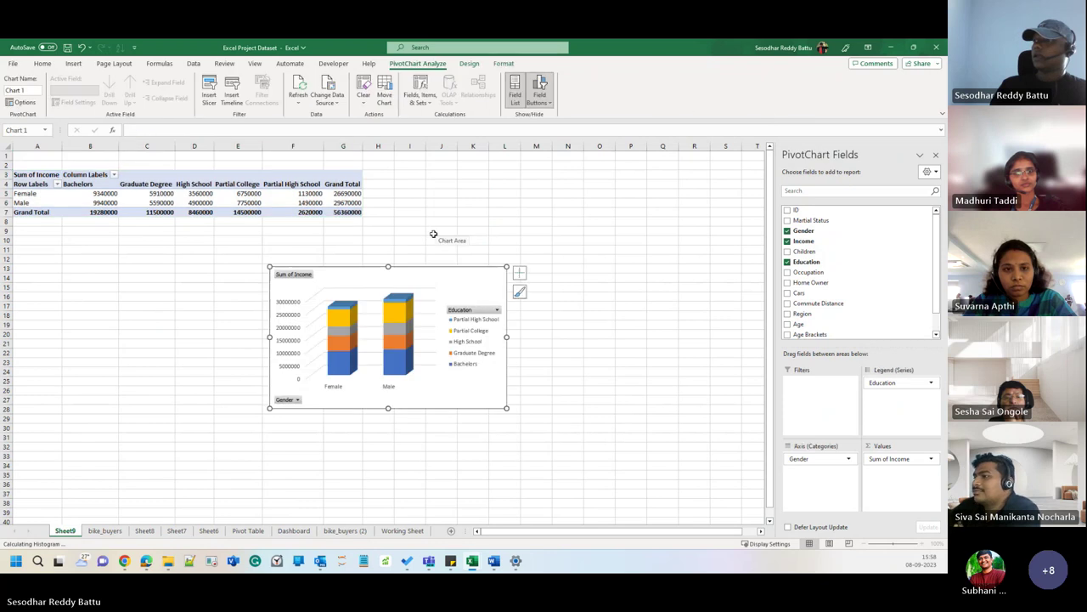
left_click_drag(506, 409, 714, 496)
left_click_drag(521, 275, 542, 256)
Step: Add axis titles, data labels and a data table to the column chart, leaving the chart title off
left_click(676, 252)
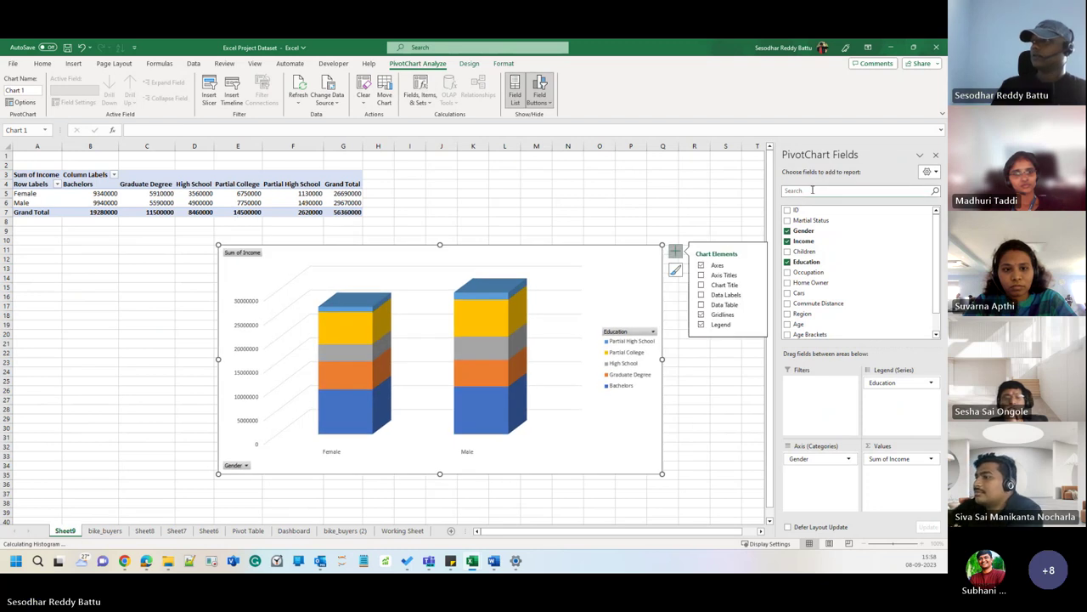
left_click(717, 275)
left_click(704, 286)
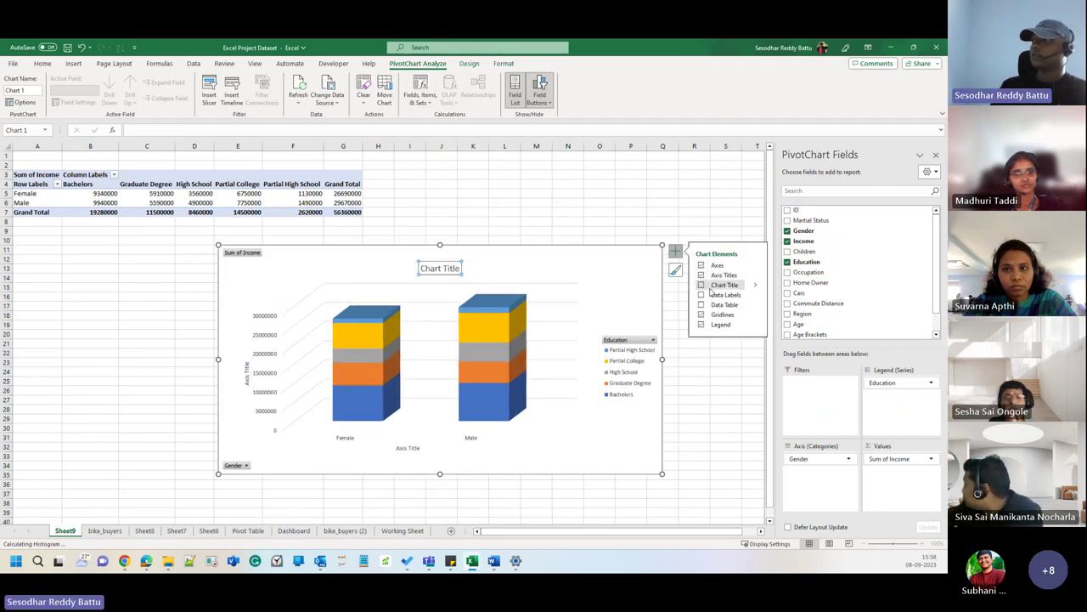
left_click(702, 285)
left_click(702, 295)
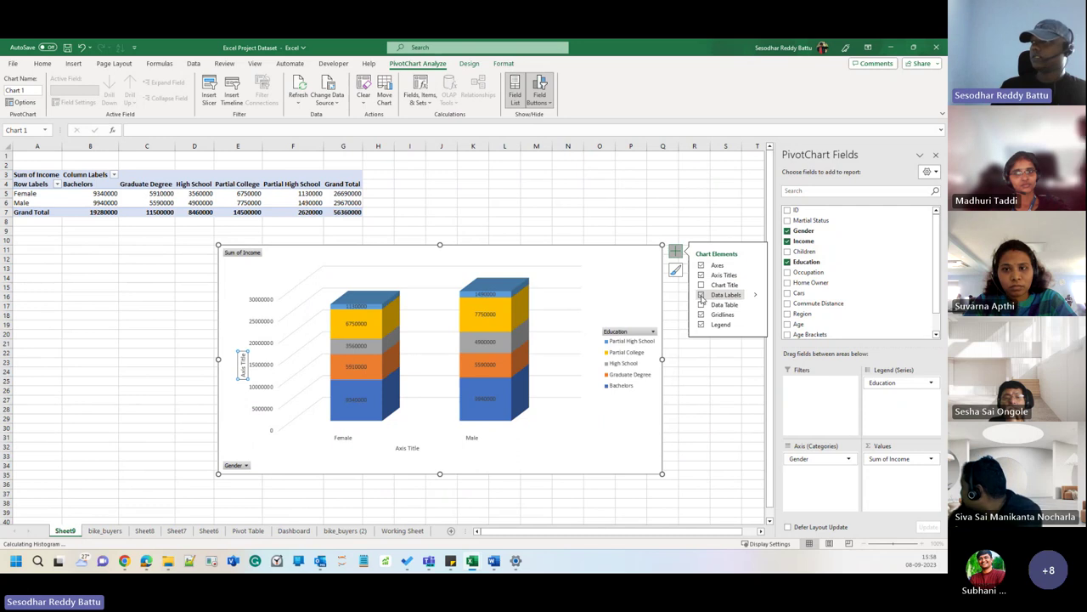
left_click(702, 304)
left_click(702, 305)
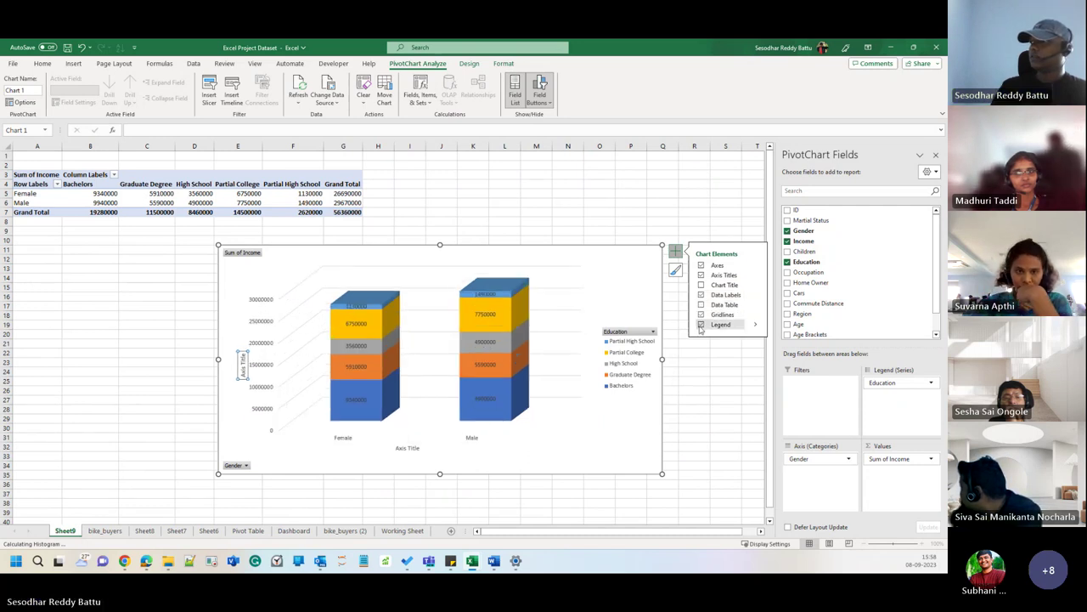
left_click(702, 304)
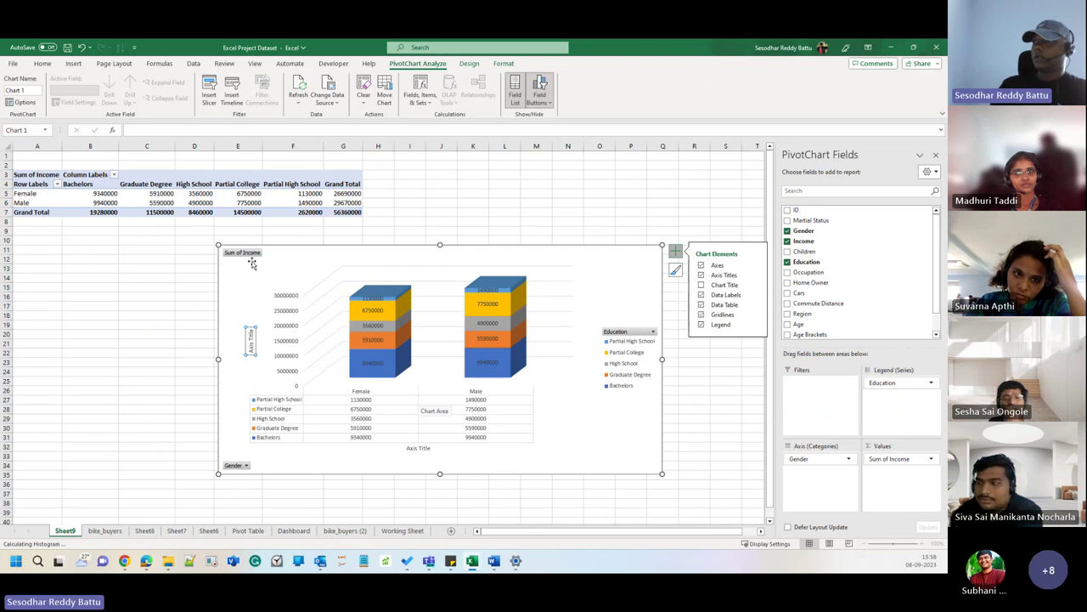
Step: Enlarge the column chart over the pivot table to view its series, and delete the chart
left_click_drag(218, 246, 30, 159)
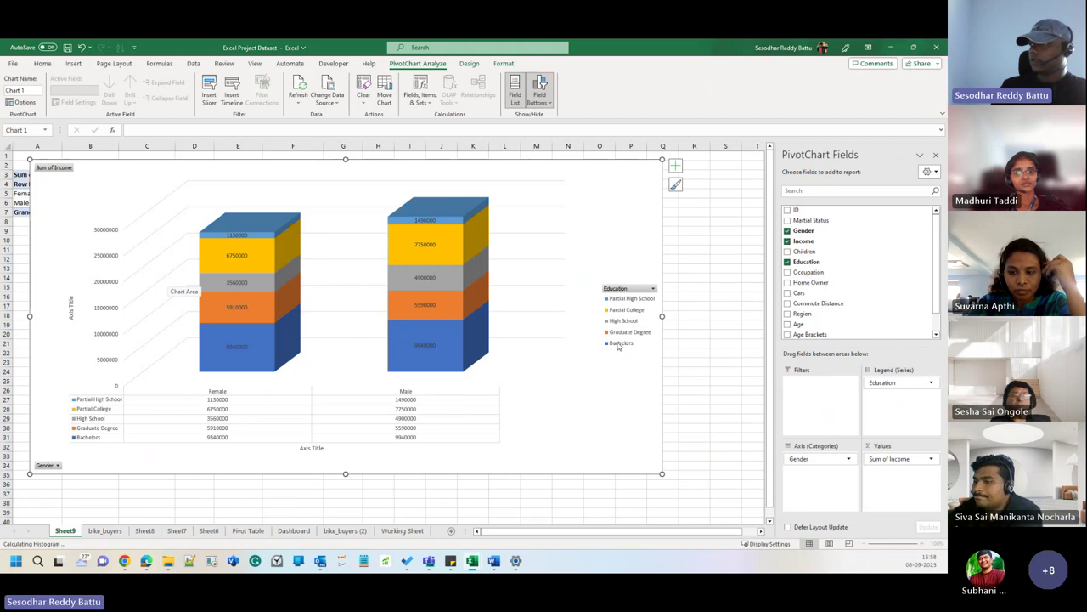
mouse_move(438, 316)
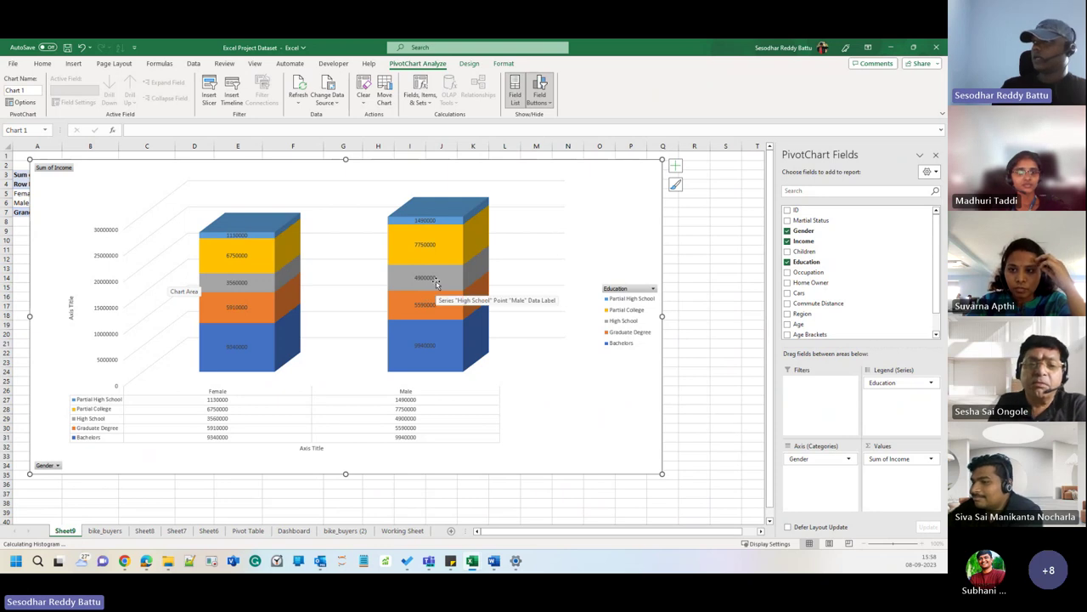
key("Delete")
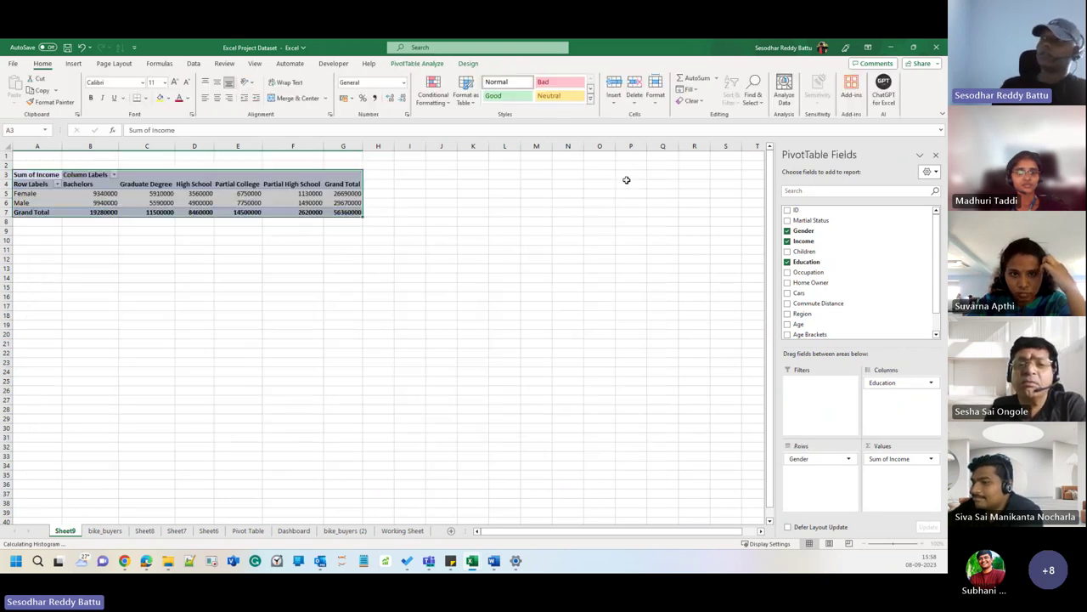
Step: Insert a Line with Markers PivotChart from the selected pivot table and enlarge it across the sheet
left_click(73, 64)
left_click(286, 102)
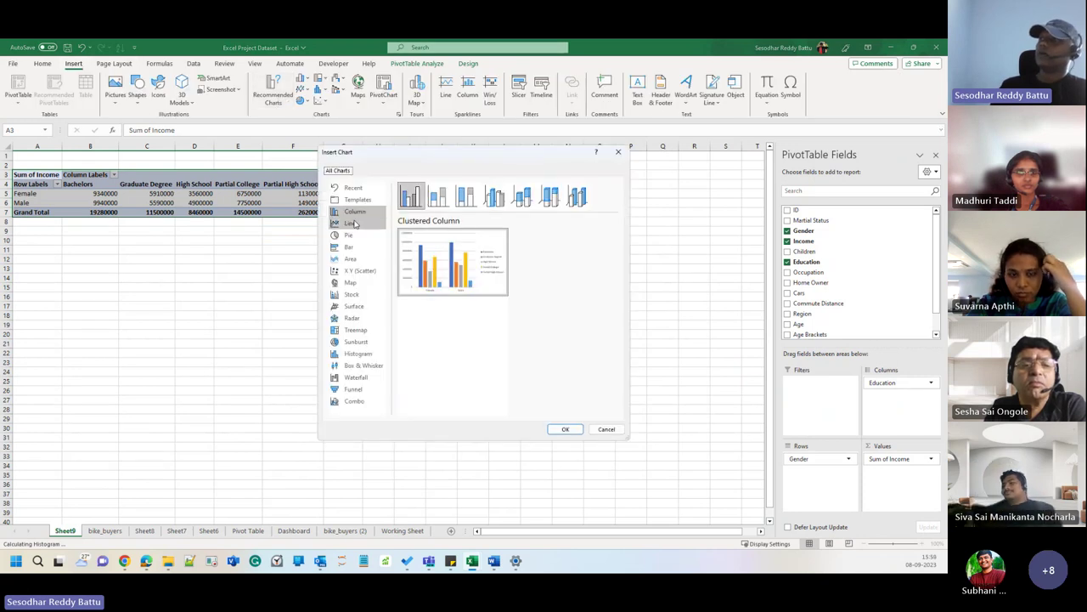
left_click(349, 222)
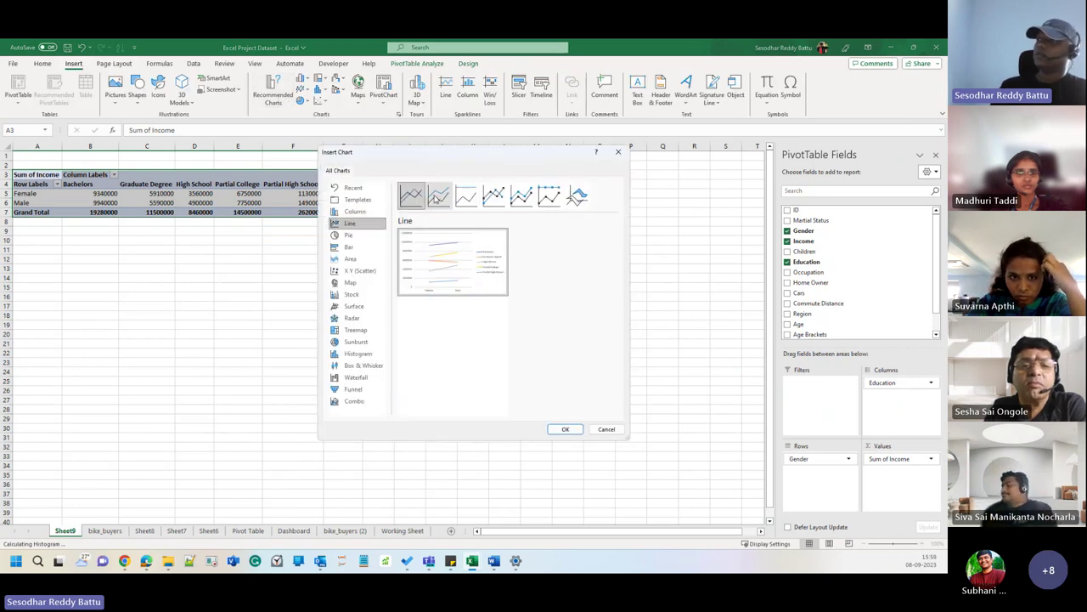
left_click(494, 197)
left_click(565, 429)
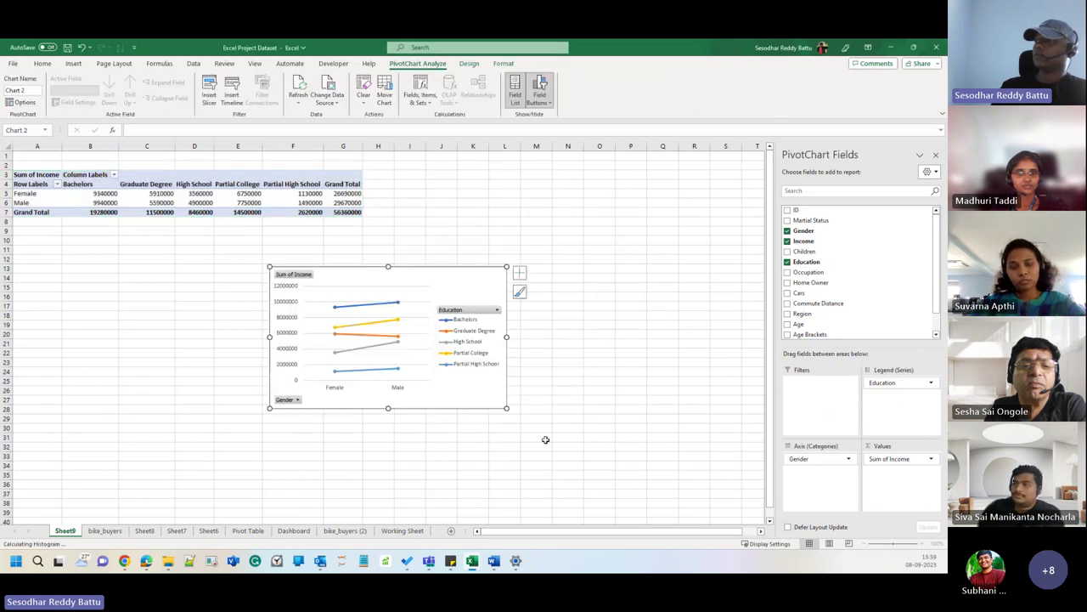
left_click_drag(506, 411, 716, 472)
left_click_drag(269, 267, 132, 195)
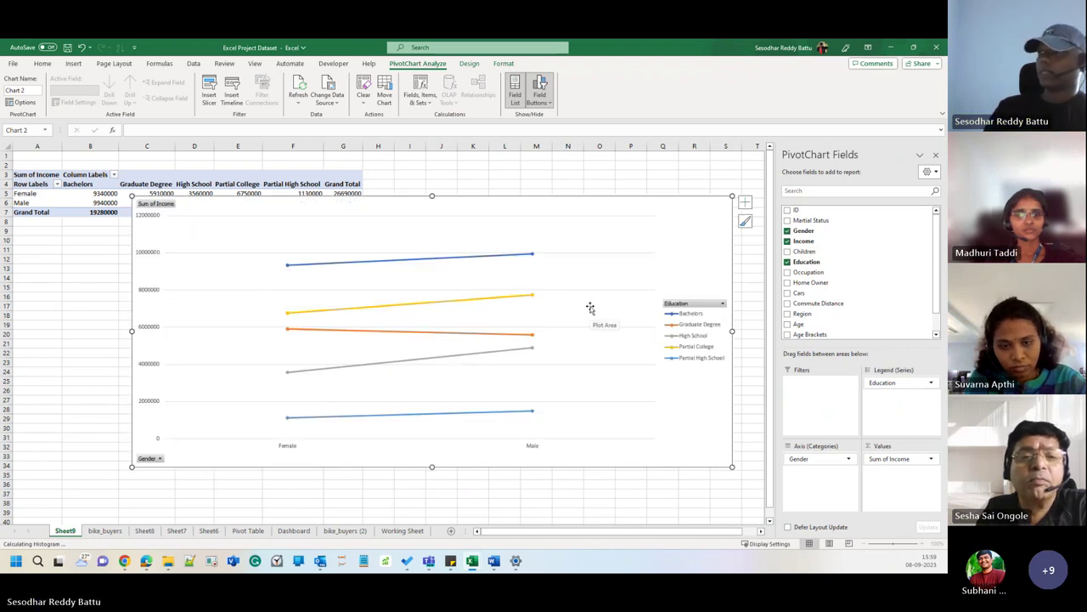
Step: Add a chart title, data labels and error bars to the line chart
left_click(745, 202)
left_click(771, 235)
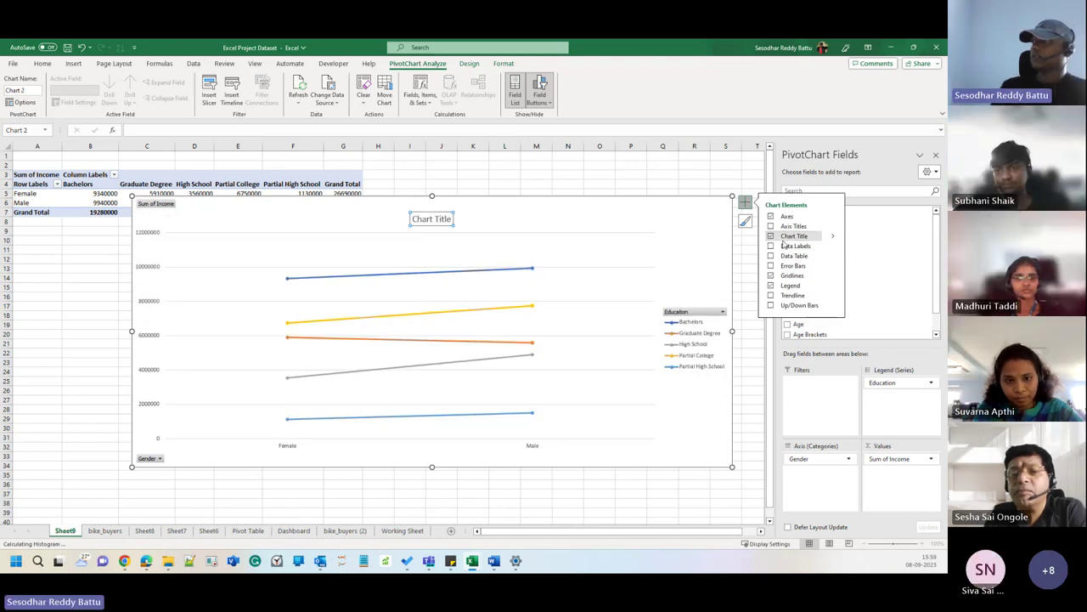
left_click(772, 247)
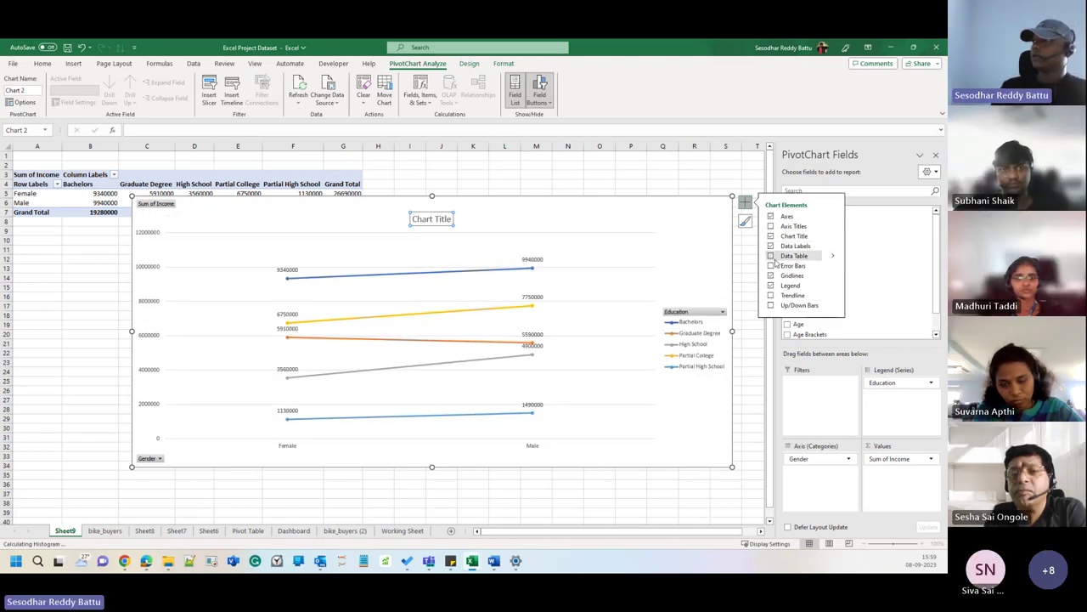
left_click(770, 265)
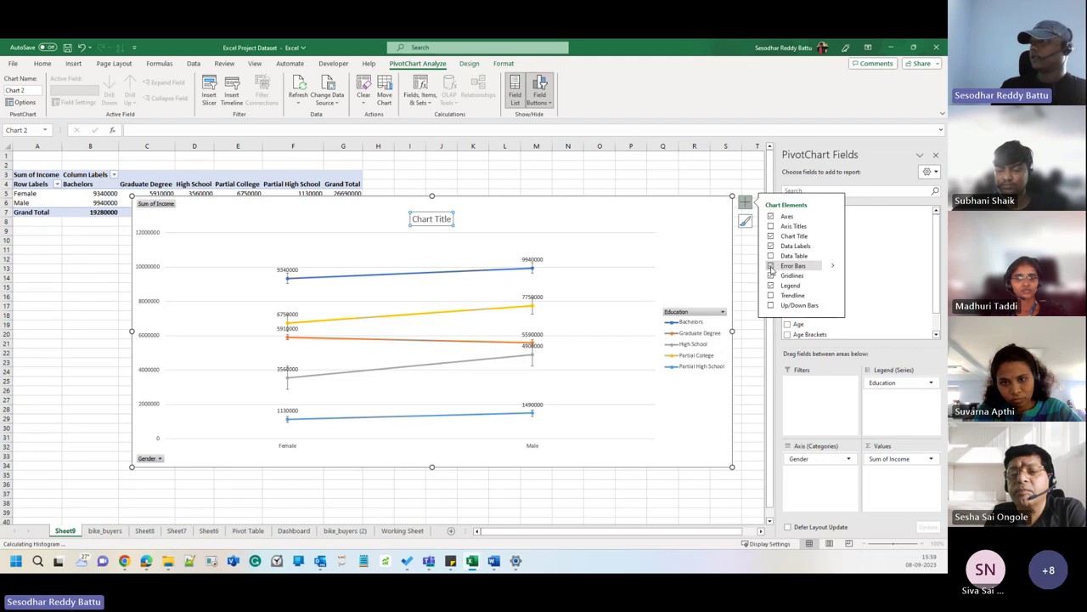
left_click(287, 367)
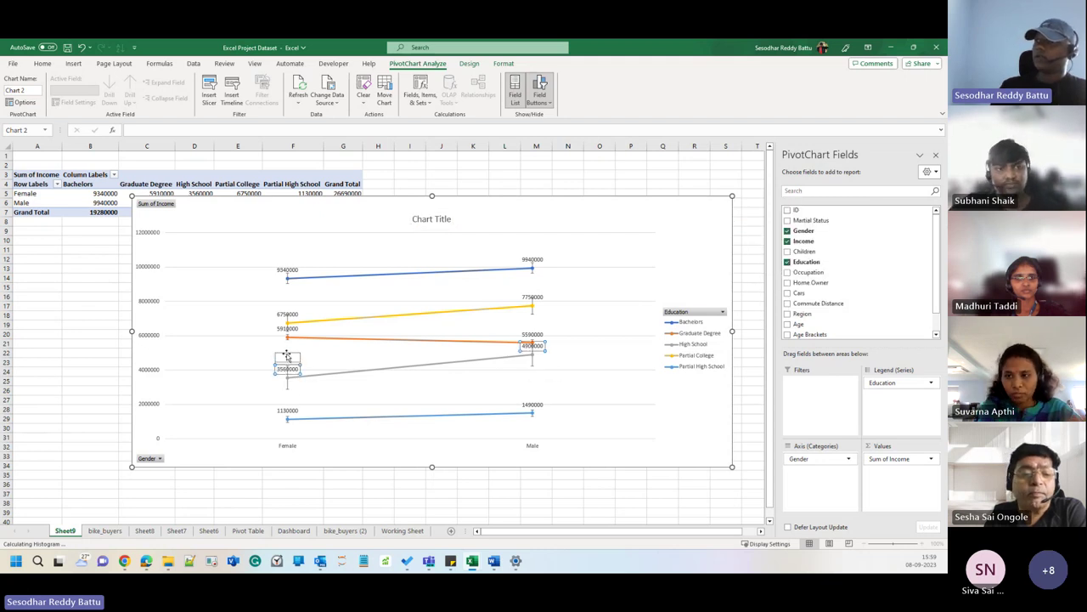
left_click(403, 355)
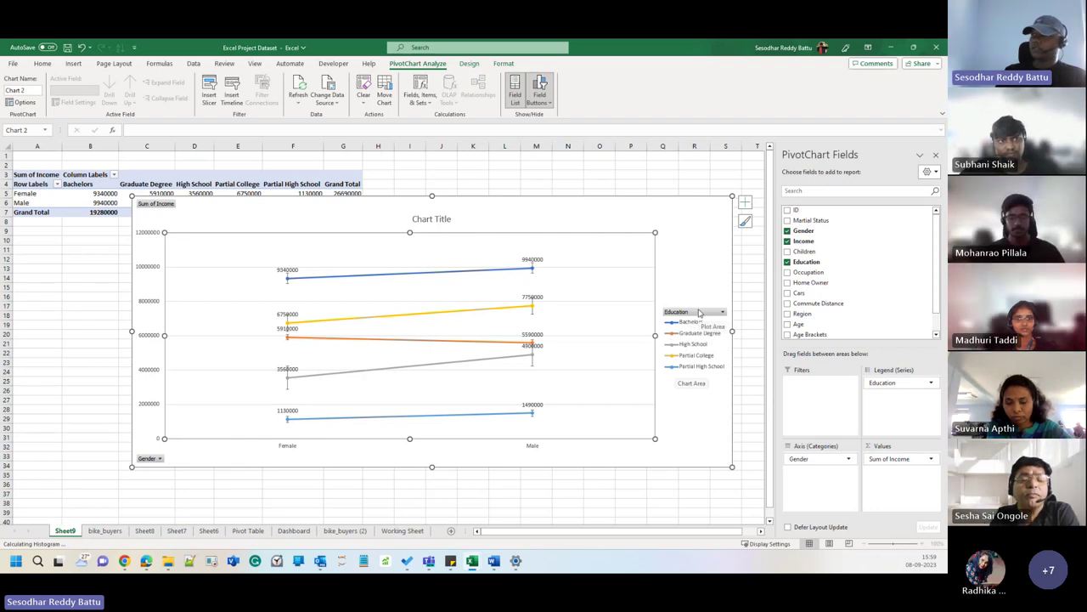
Step: Filter the line PivotChart's Gender field to exclude Female so that only Male is plotted
left_click(159, 459)
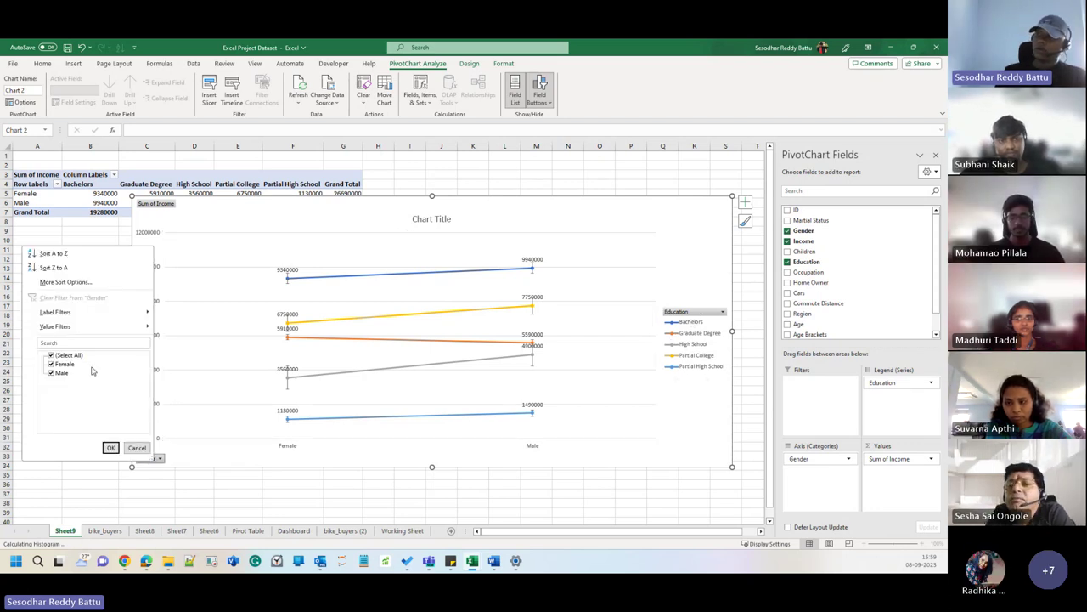
left_click(52, 364)
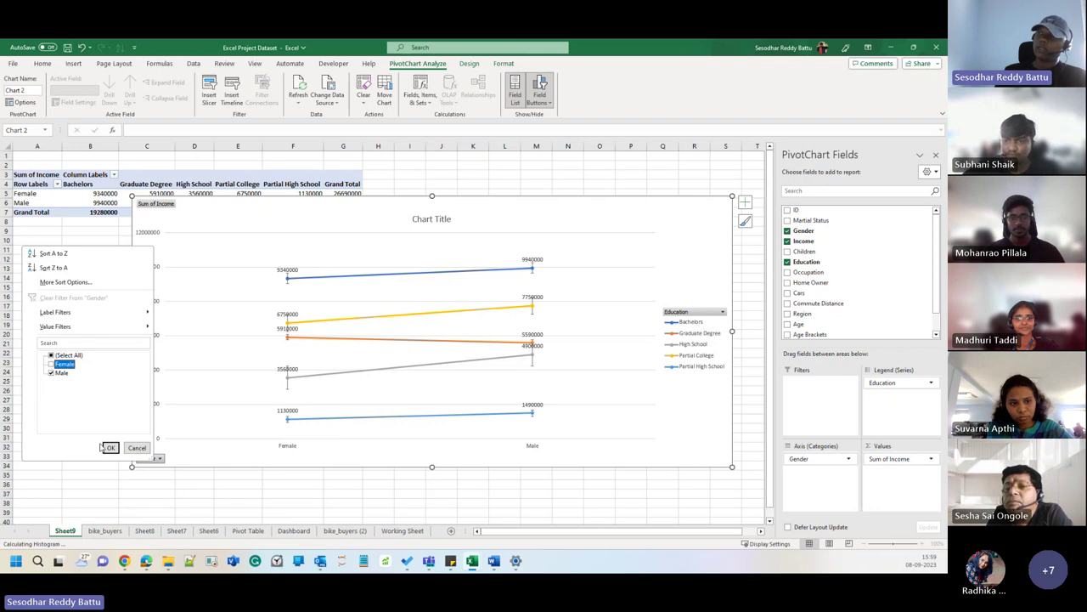
left_click(111, 448)
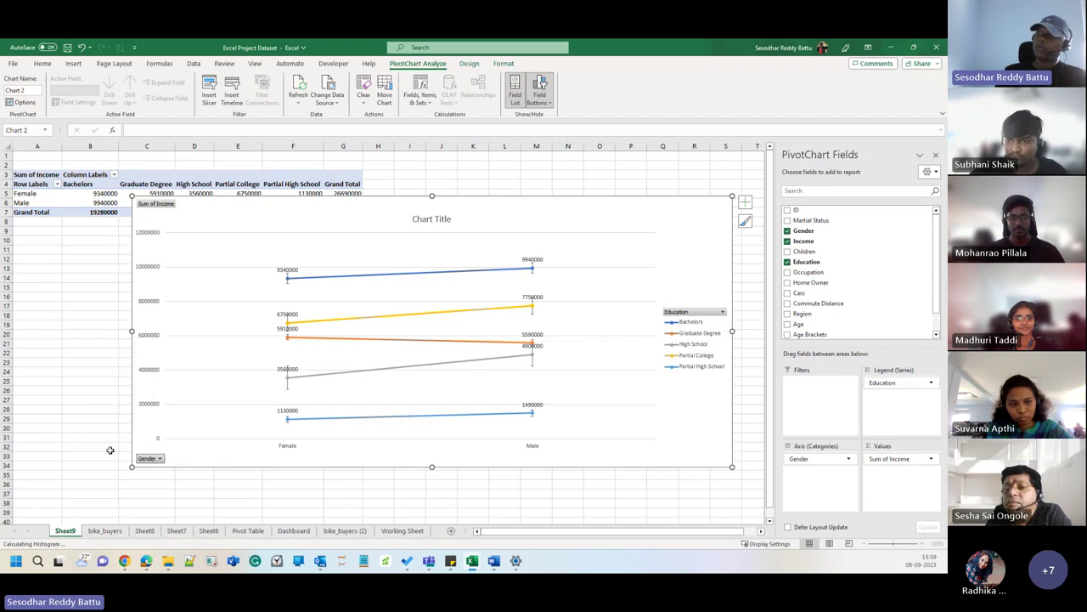
Step: Switch the line chart's Gender filter to include only Female
left_click(162, 459)
left_click(58, 362)
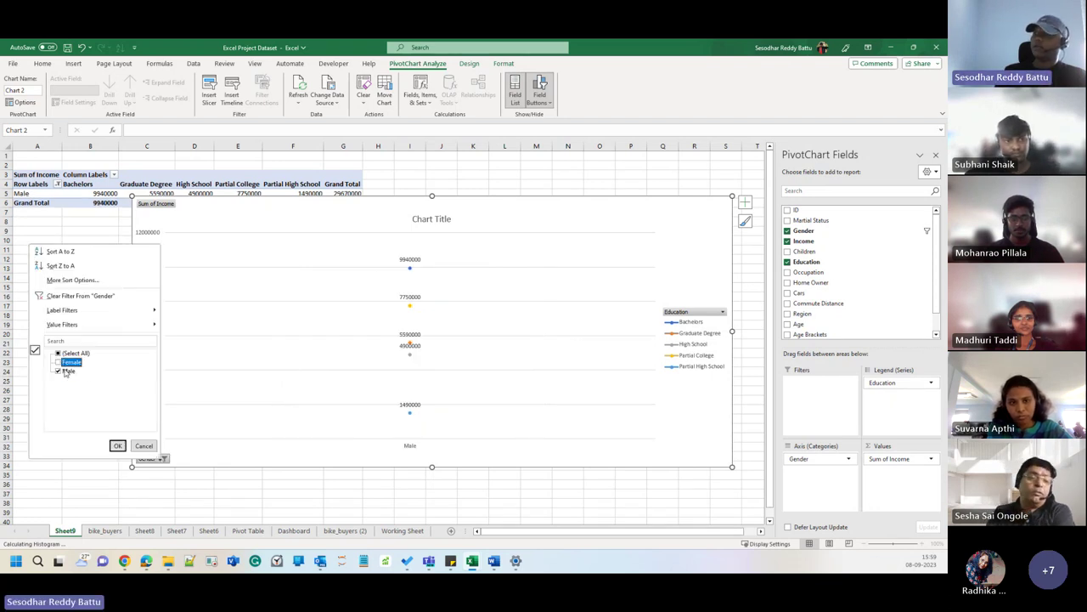
left_click(59, 371)
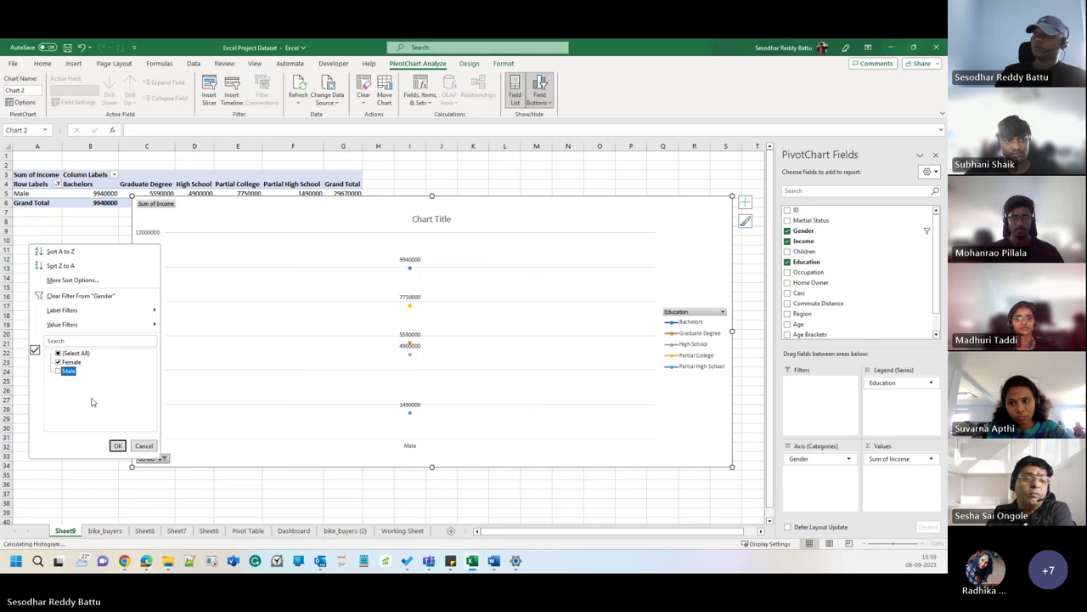
left_click(118, 446)
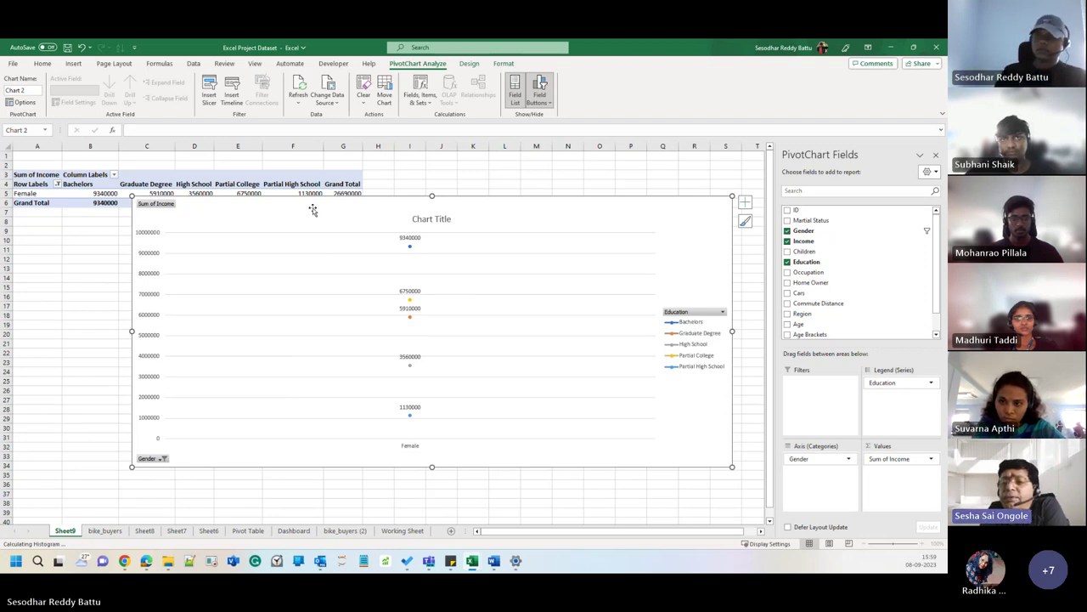
Step: Include Male in the line chart's Gender filter again so both genders are plotted
left_click(162, 458)
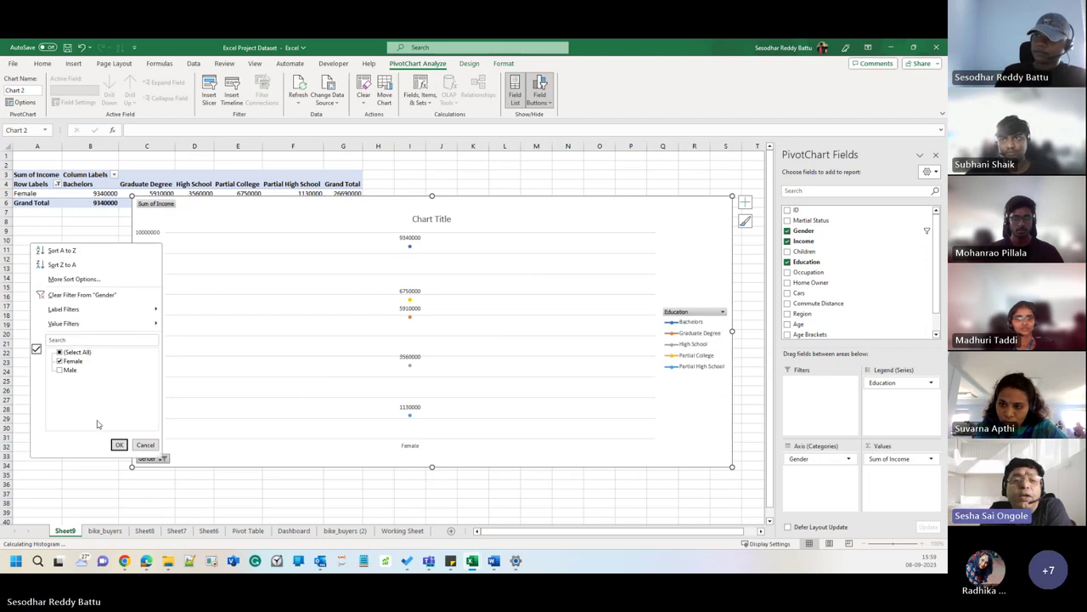
left_click(59, 370)
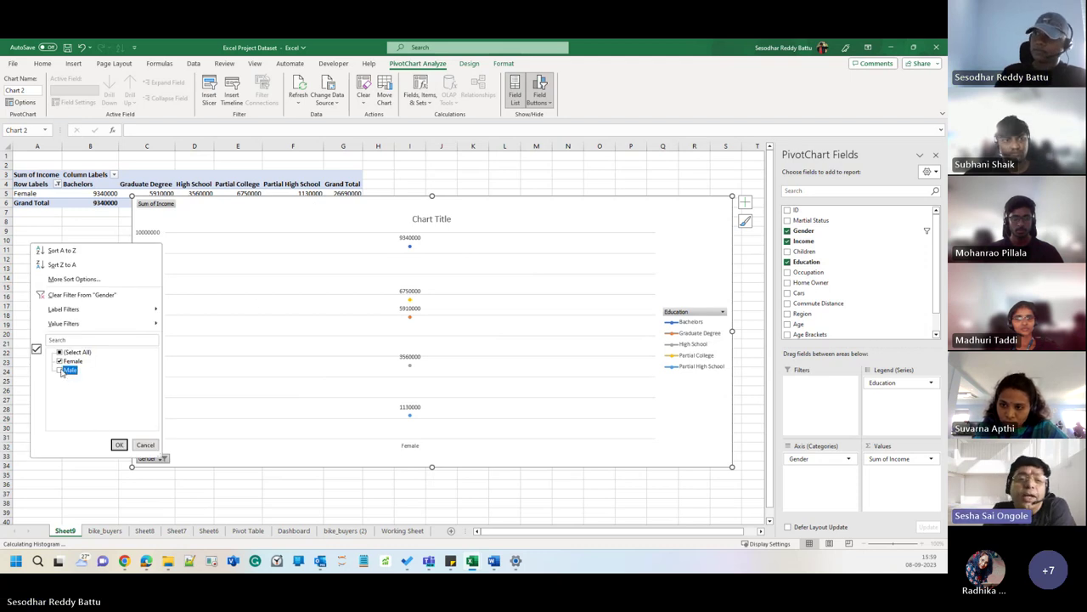
left_click(119, 445)
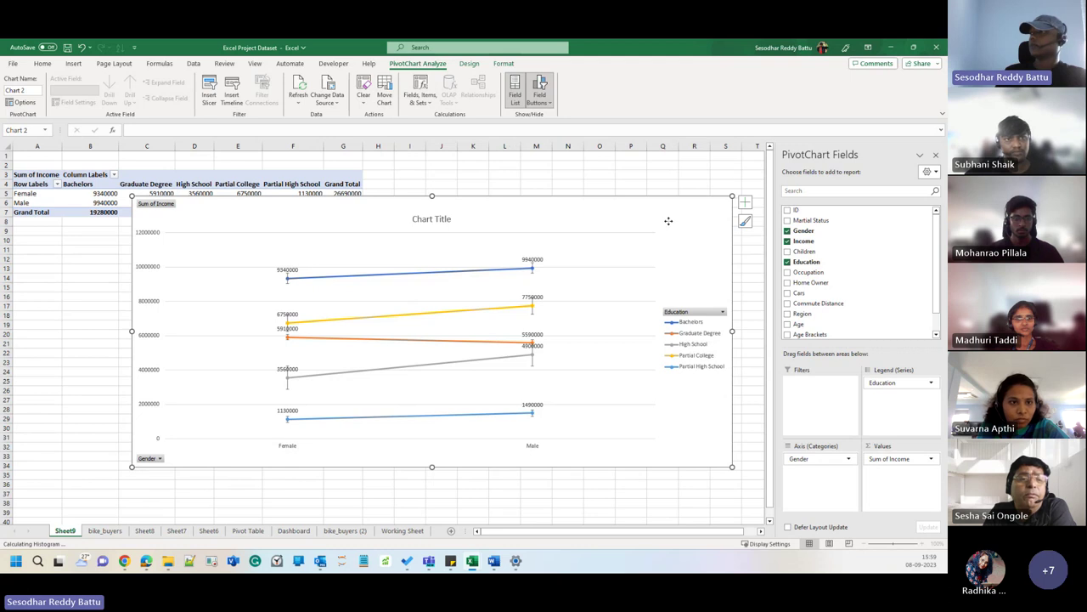
left_click(630, 174)
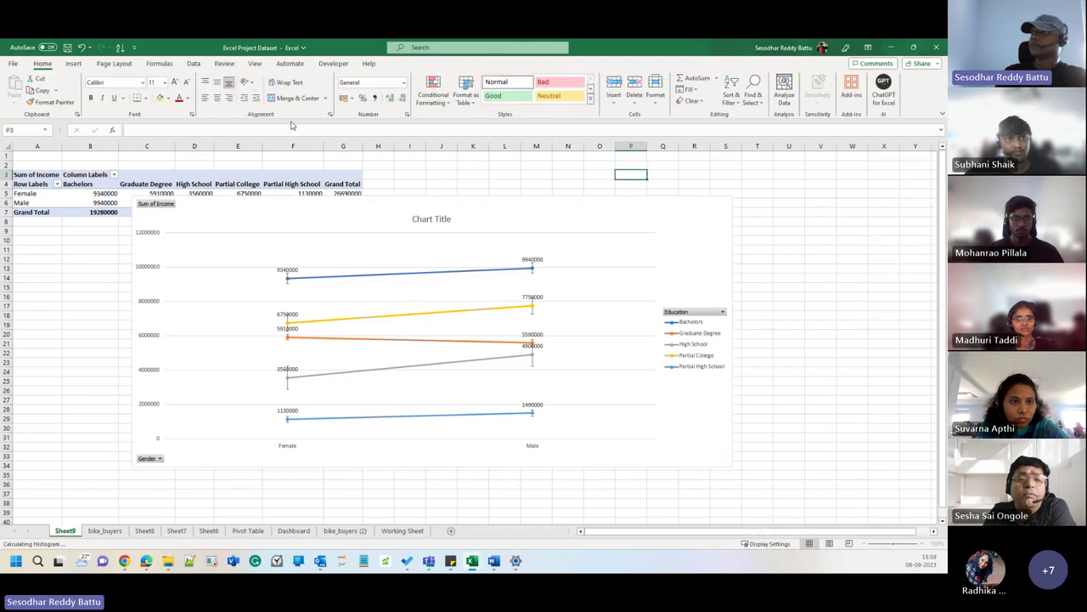
left_click(72, 64)
left_click(273, 96)
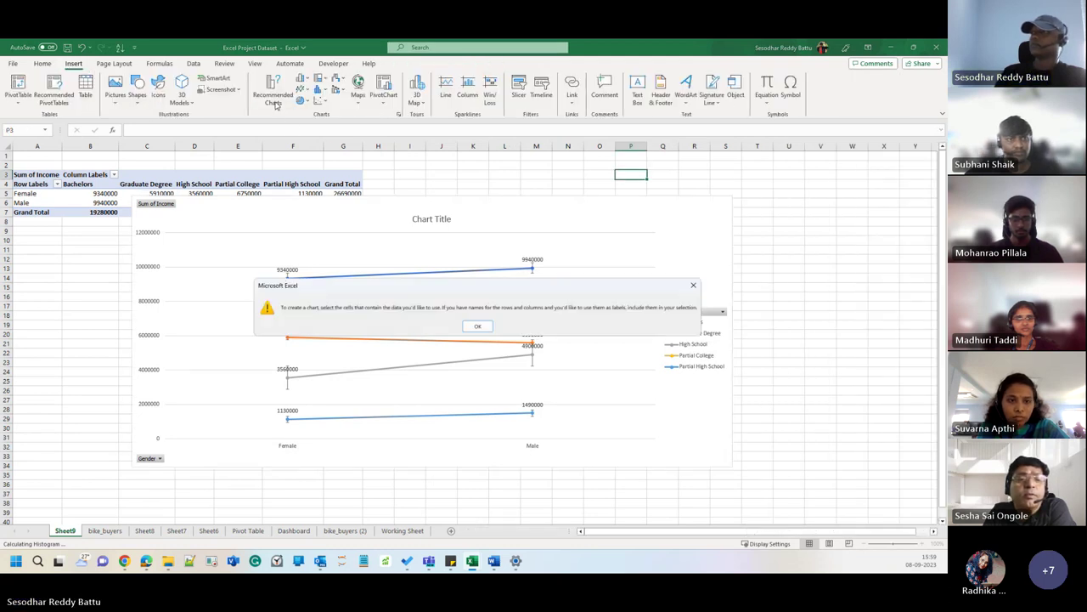
left_click(478, 327)
Step: Delete the line PivotChart from the sheet
left_click(494, 217)
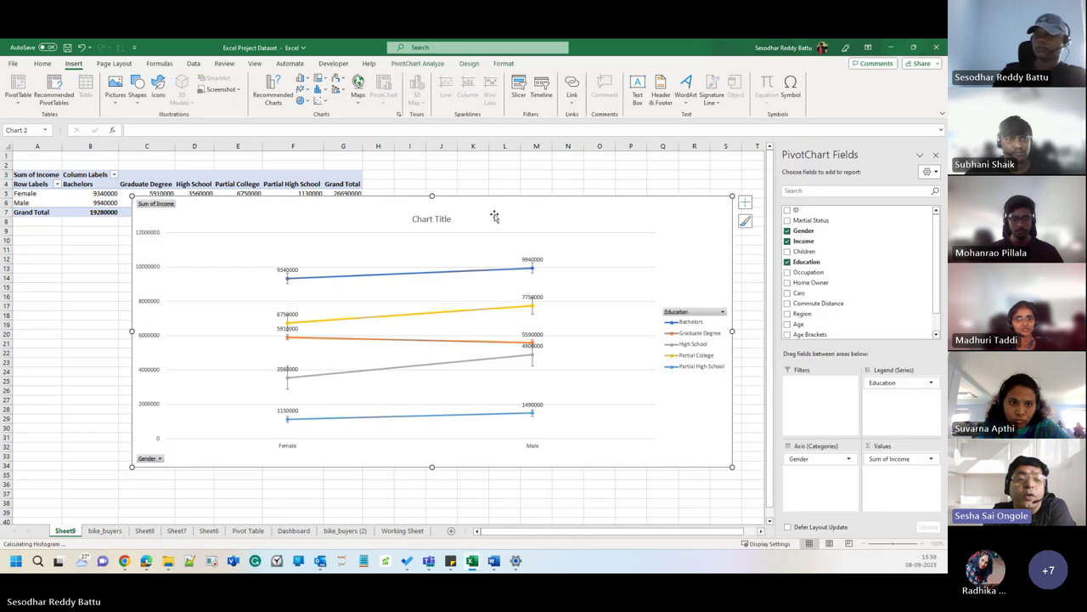
key("Delete")
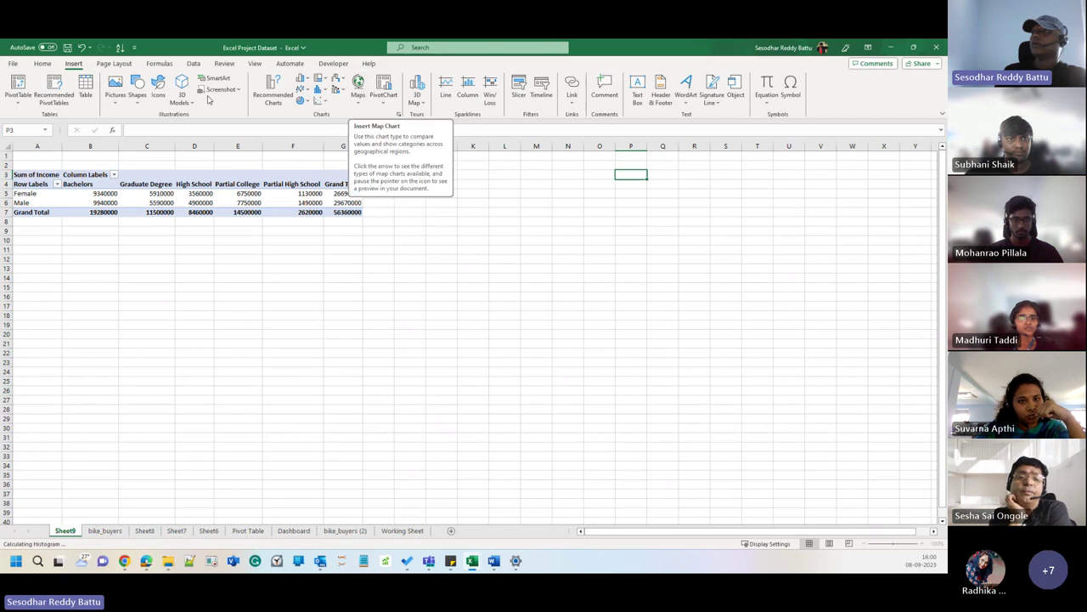
left_click(393, 107)
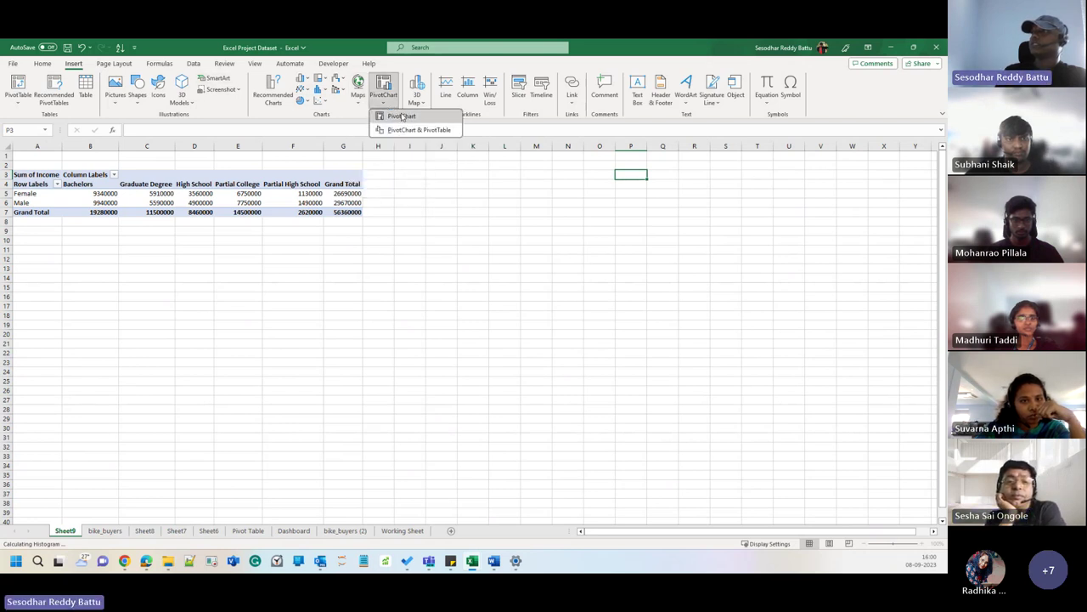
left_click(398, 114)
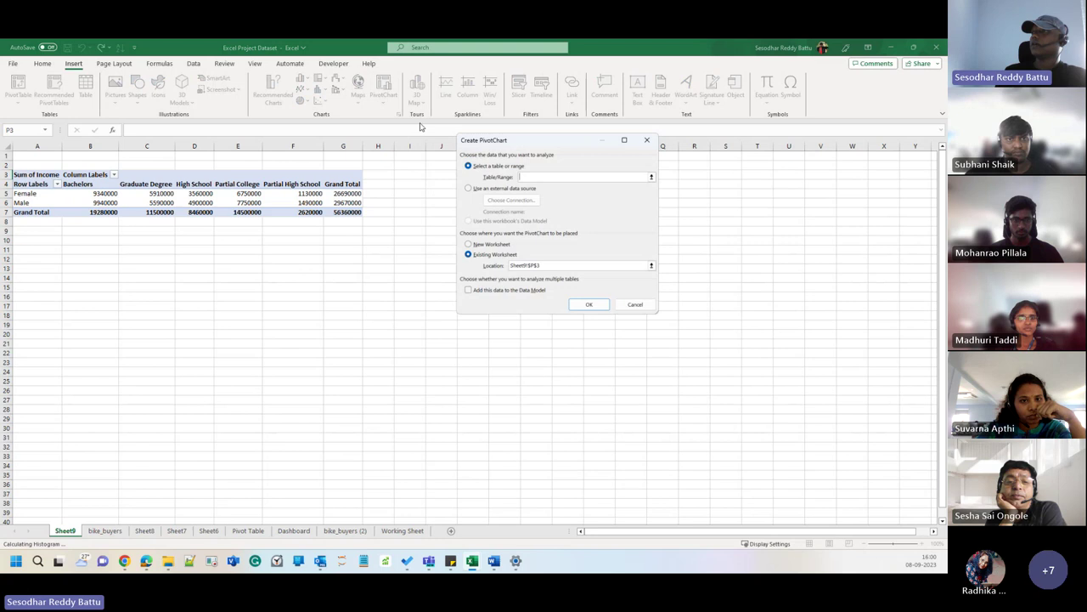
left_click(647, 139)
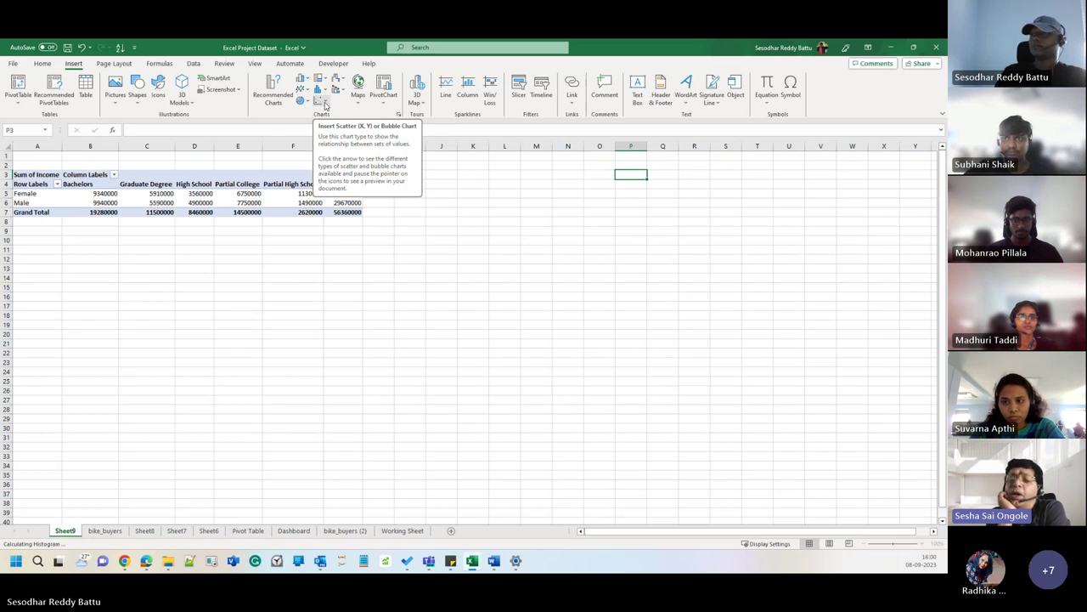
Step: Remove the Education field from the PivotTable, leaving the sum of income by gender
left_click_drag(146, 174, 343, 175)
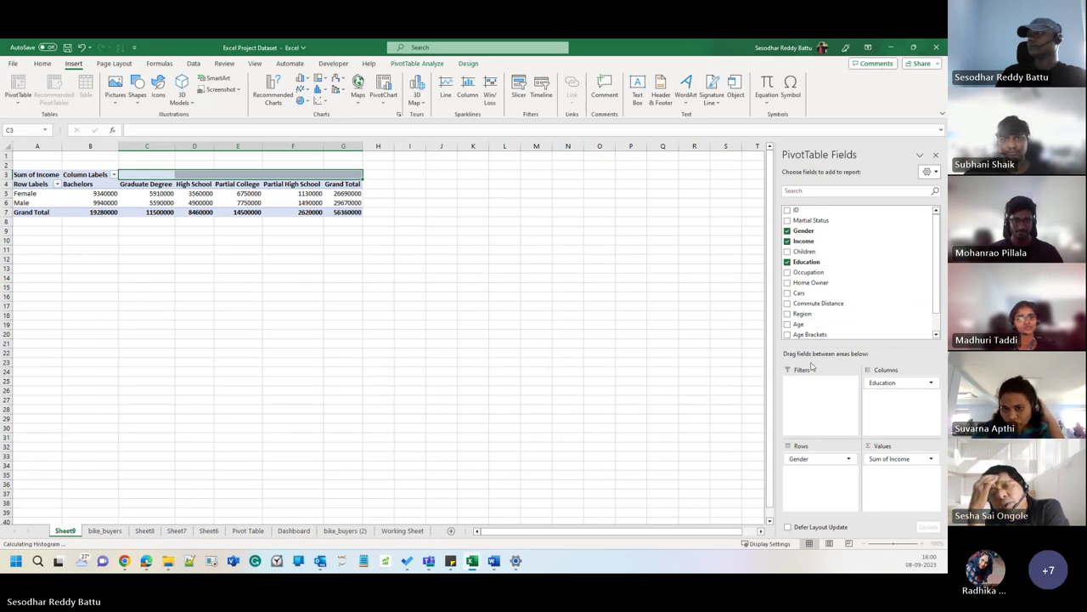
left_click(788, 263)
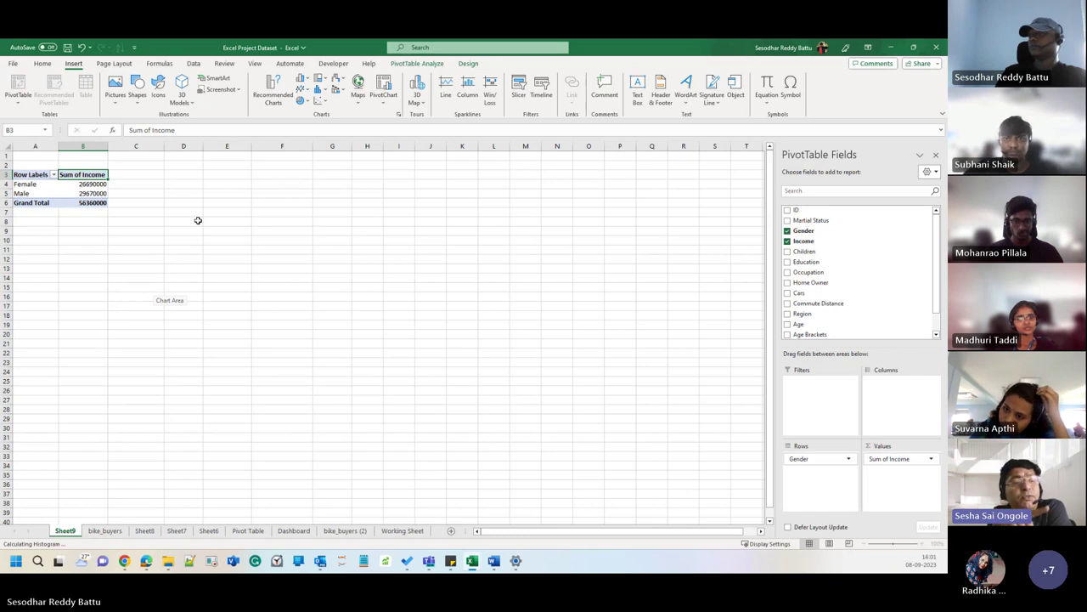
left_click(39, 175)
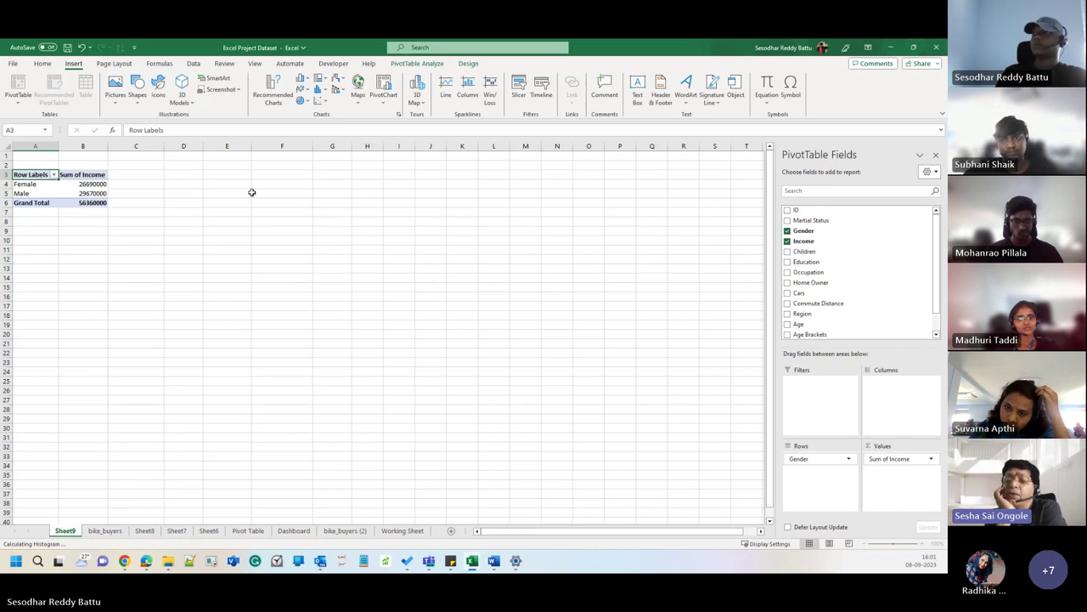
Step: Look through the line, column, bar and map chart types available for the PivotTable, including the 3-D Clustered Bar preview
left_click(308, 92)
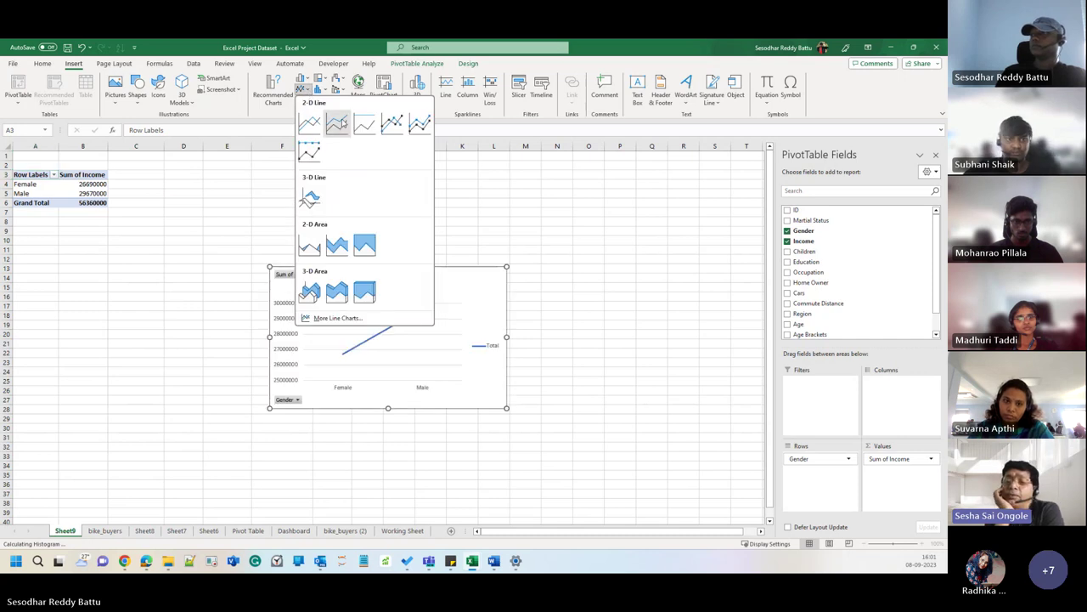
key("Escape")
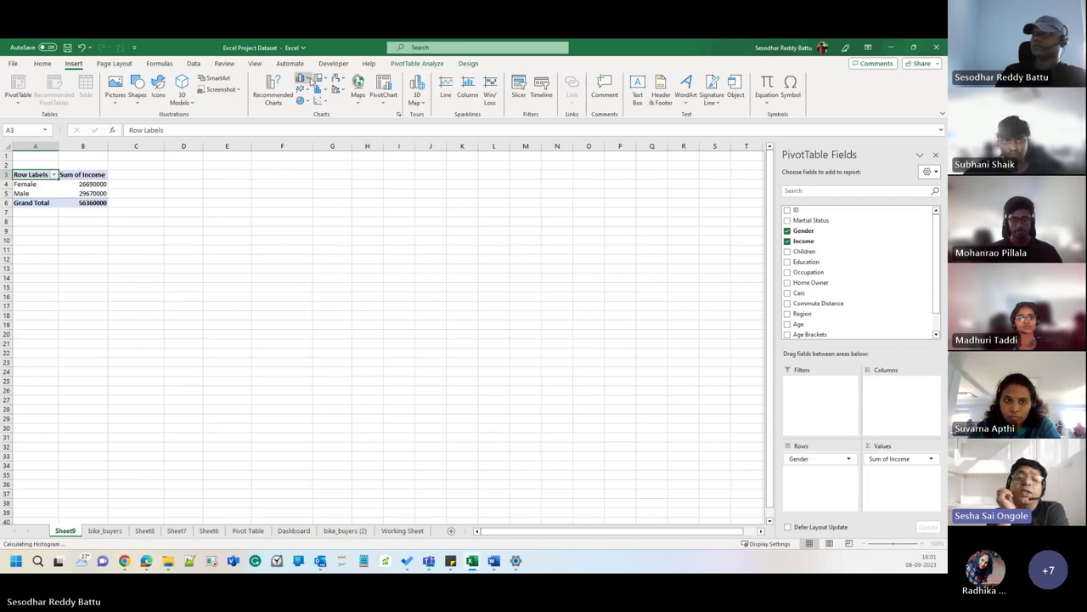
left_click(311, 82)
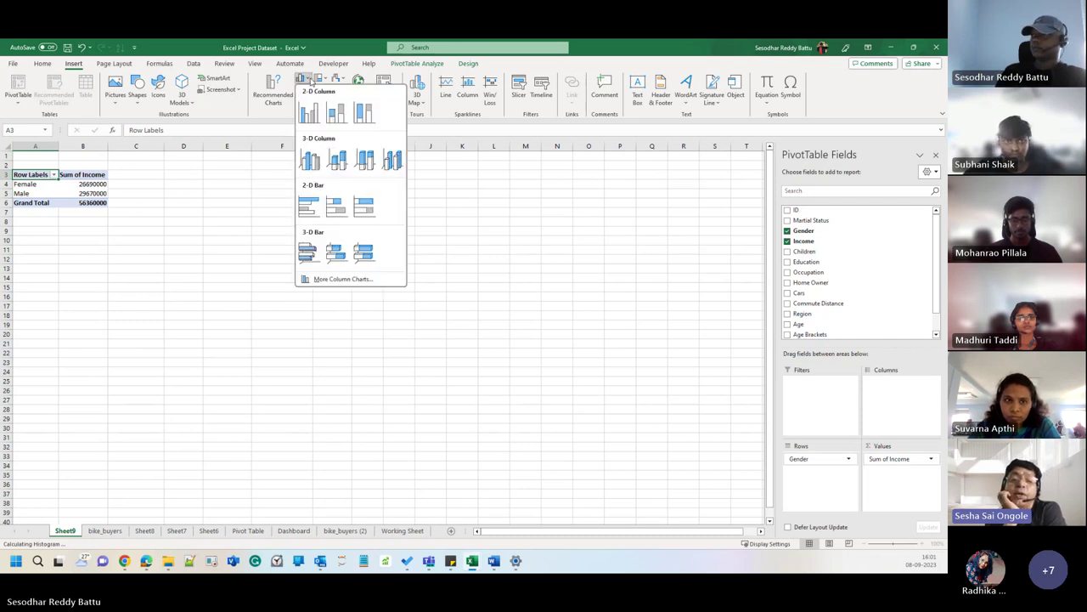
left_click(441, 134)
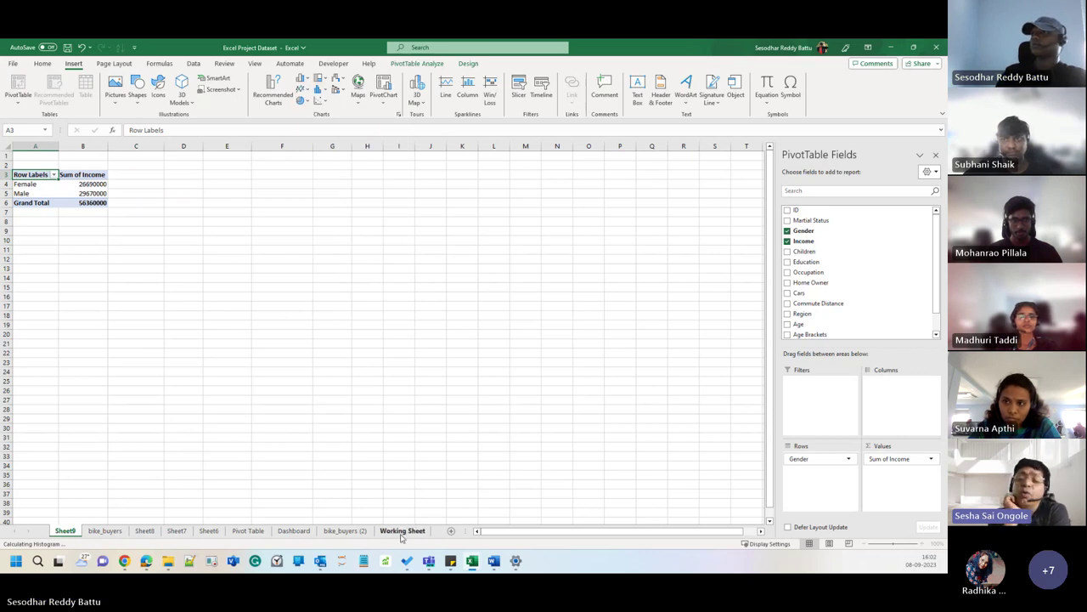
left_click(273, 99)
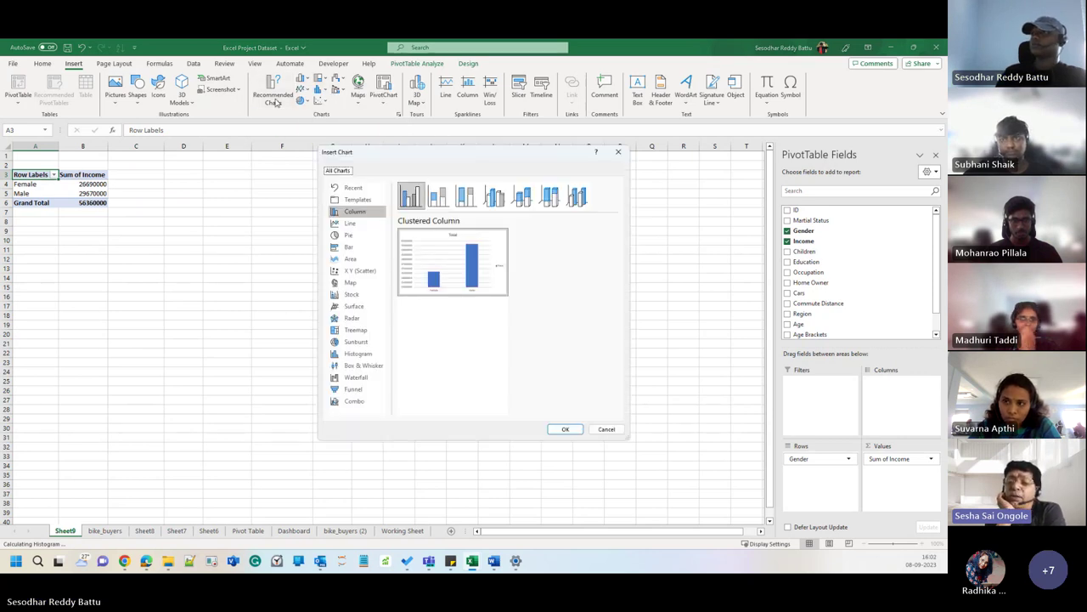
left_click(356, 245)
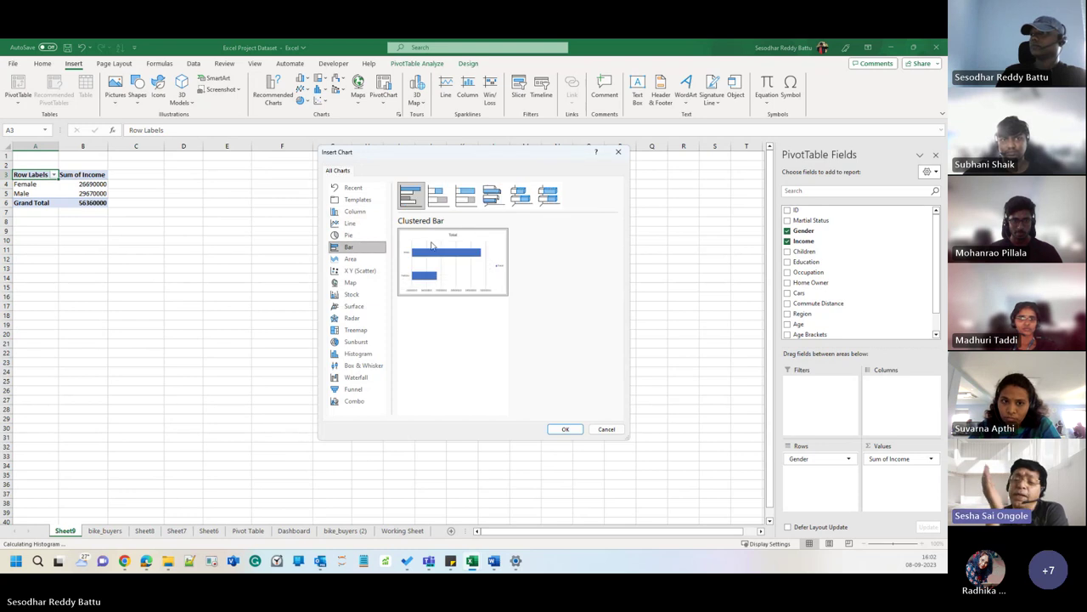
mouse_move(457, 244)
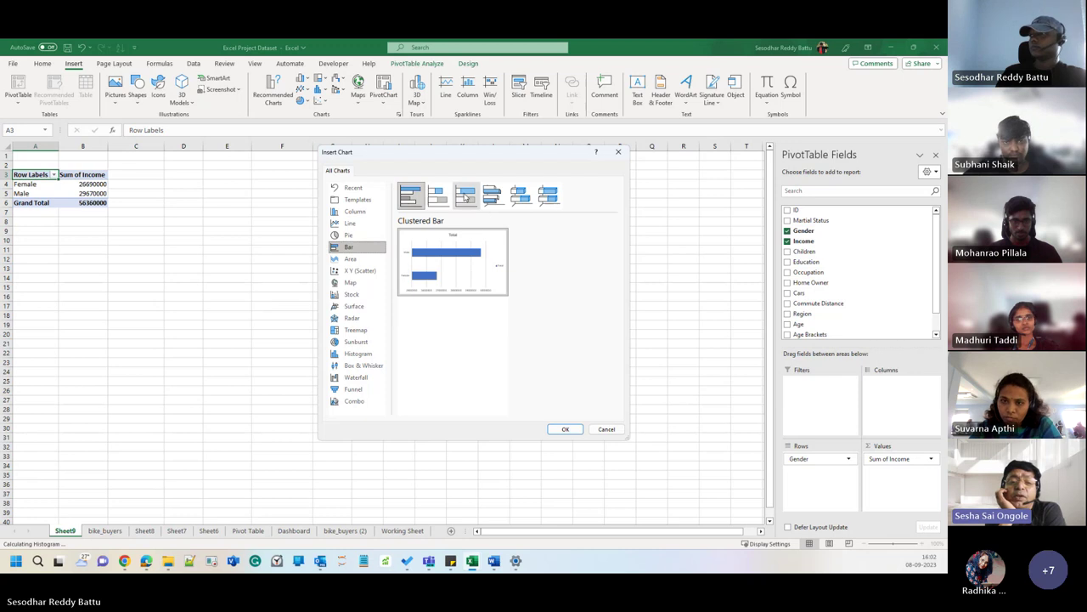
left_click(491, 199)
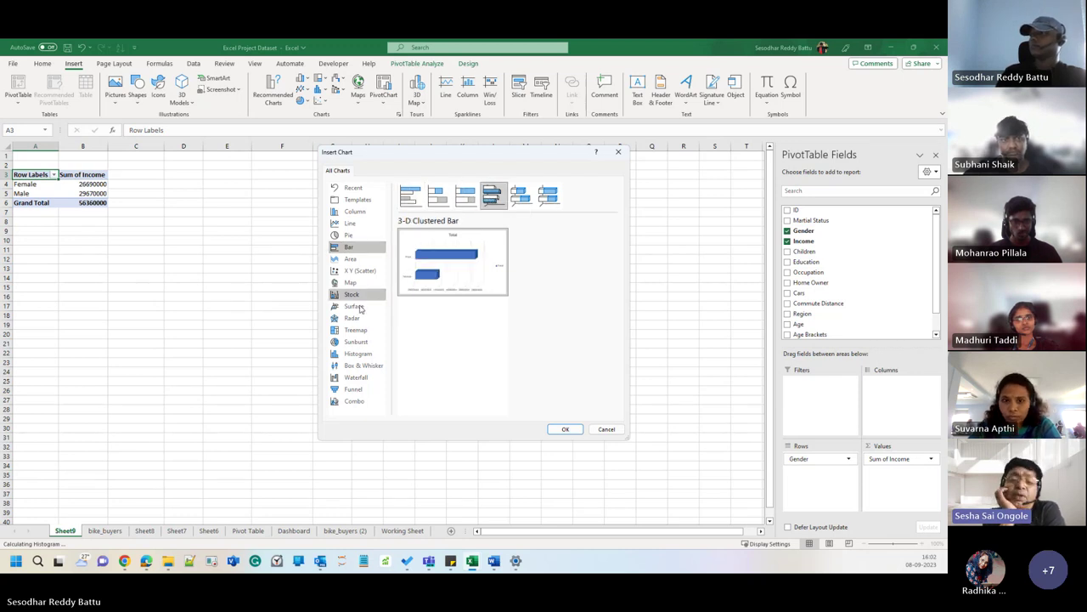
left_click(619, 152)
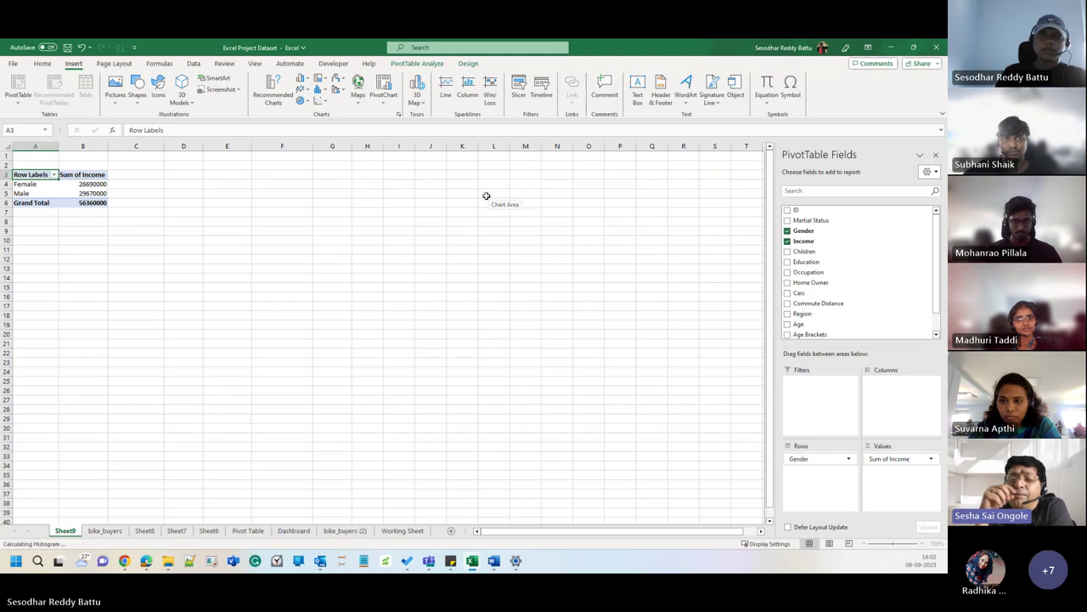
left_click(358, 96)
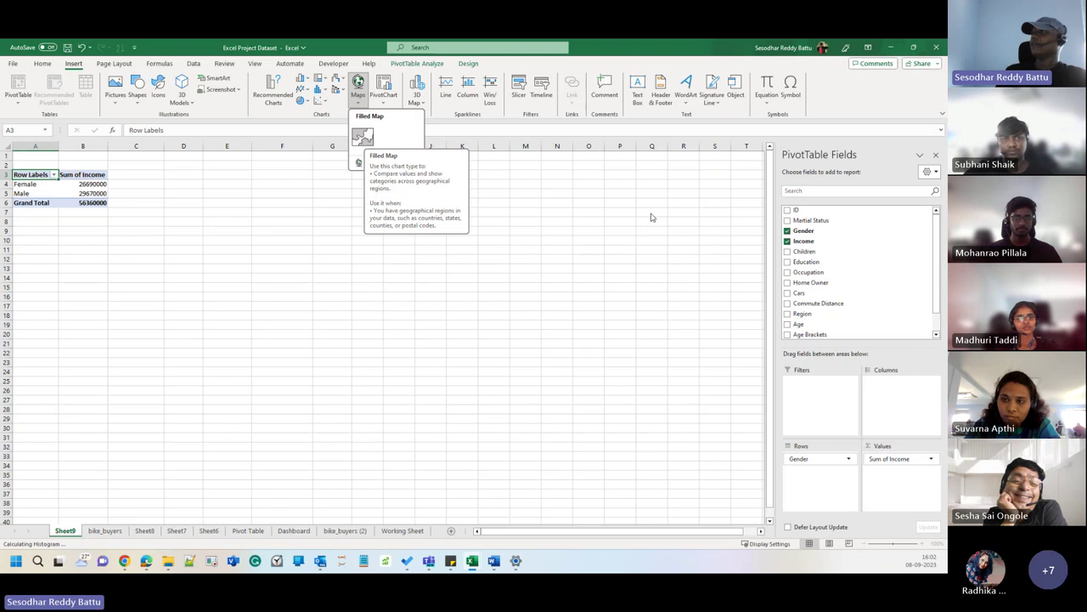
Step: Add the Region field to the PivotTable and place it in the columns
left_click(788, 315)
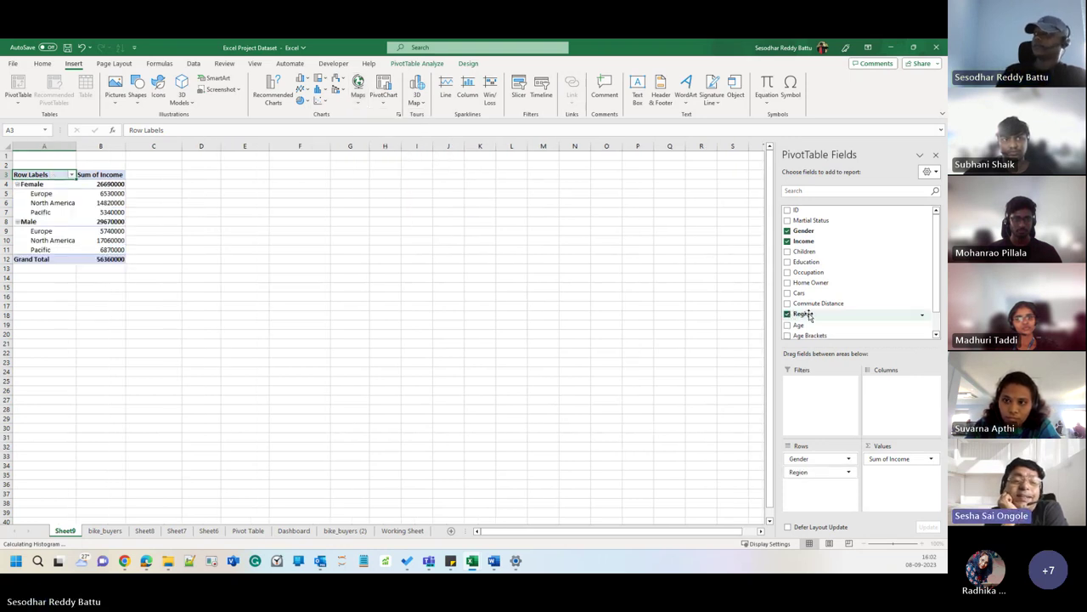
left_click_drag(803, 472, 897, 374)
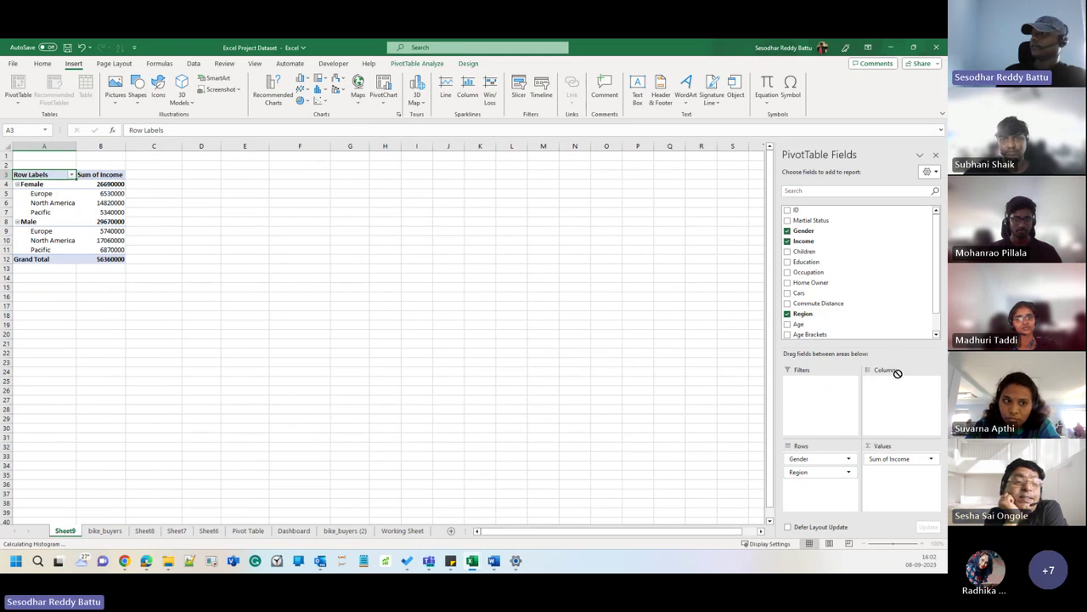
left_click_drag(821, 470, 894, 395)
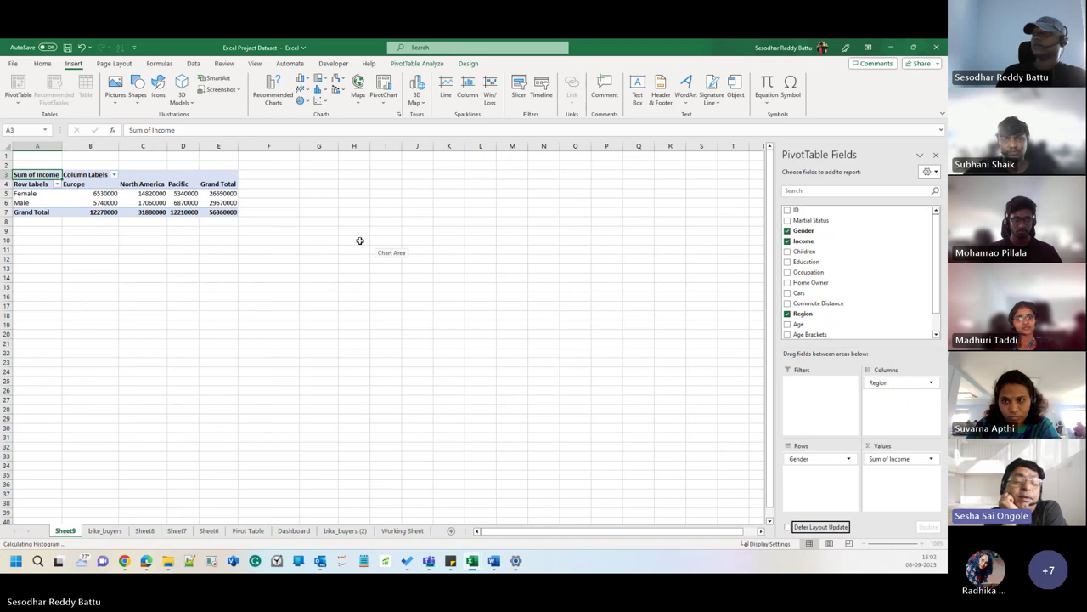
Step: Move Region from the columns to the rows and remove Gender from the PivotTable
left_click_drag(887, 382, 821, 393)
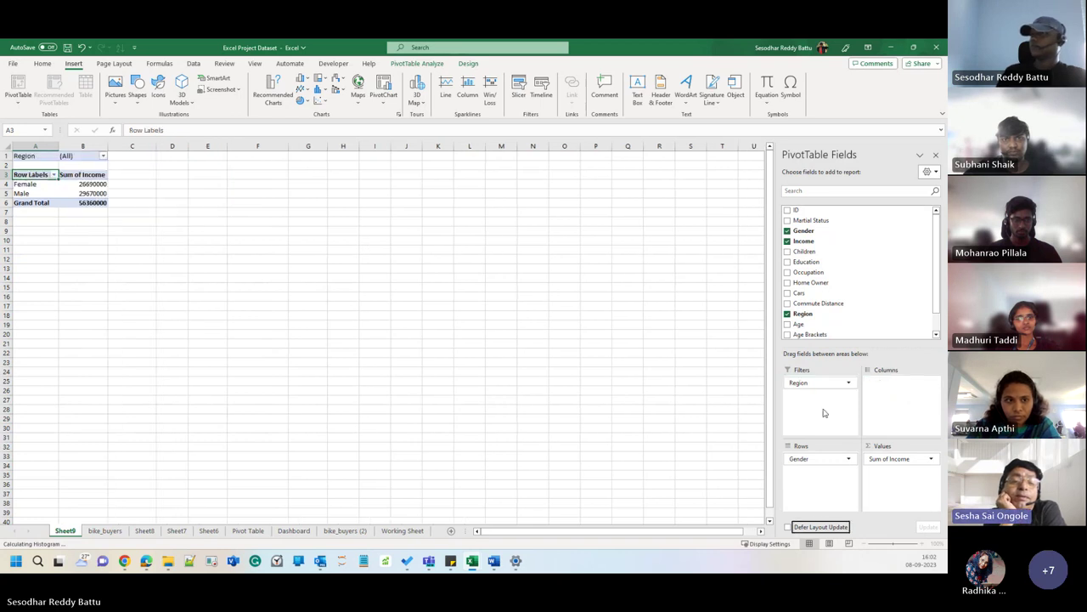
left_click_drag(821, 459, 839, 473)
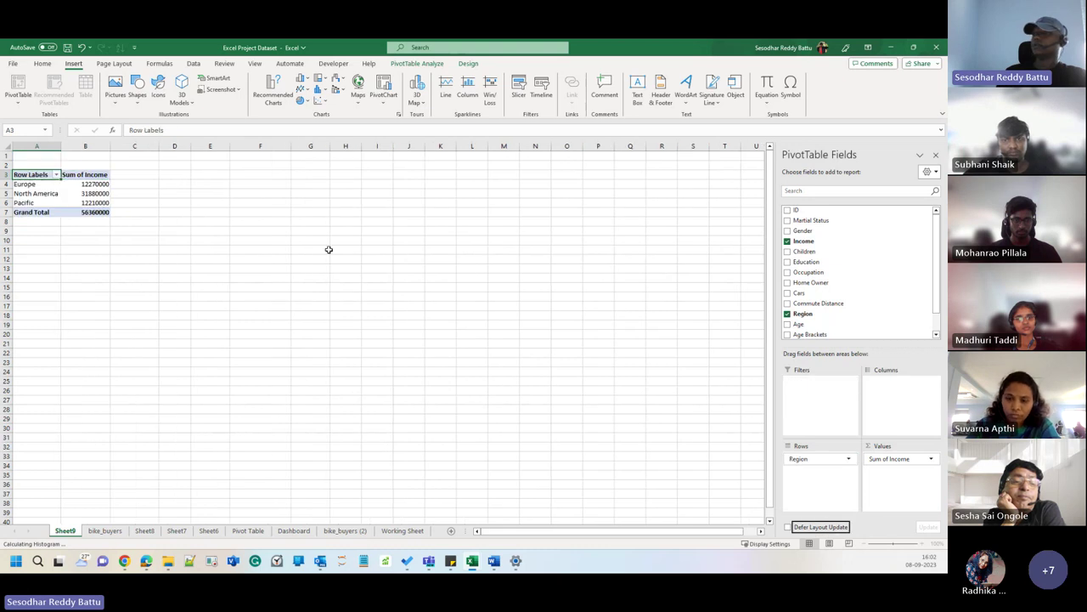
left_click(198, 203)
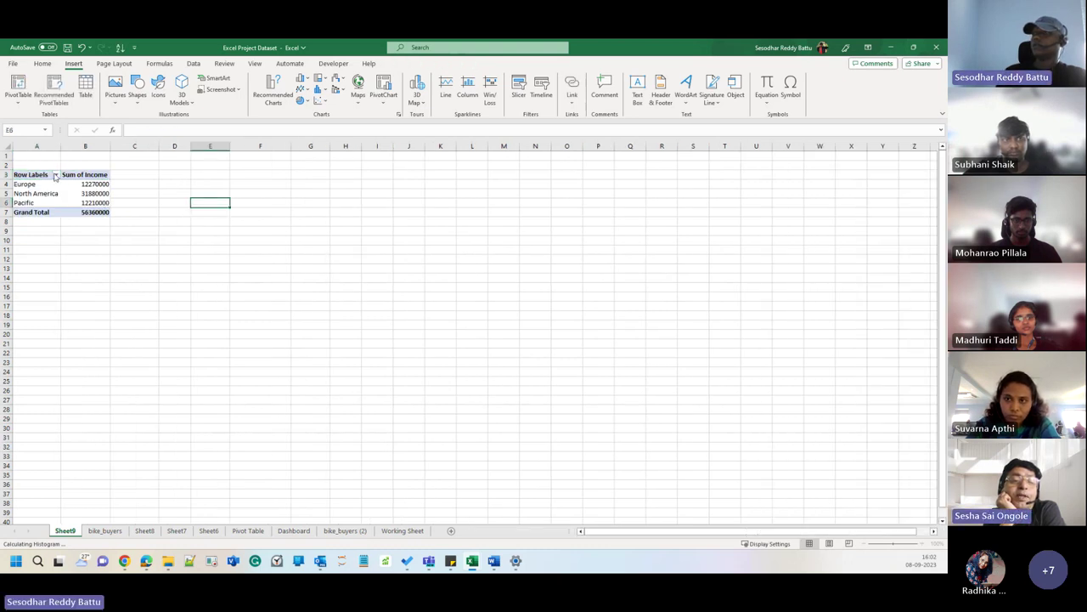
Step: Try to insert a Filled Map chart of the sum of income by region from the PivotTable
left_click(25, 174)
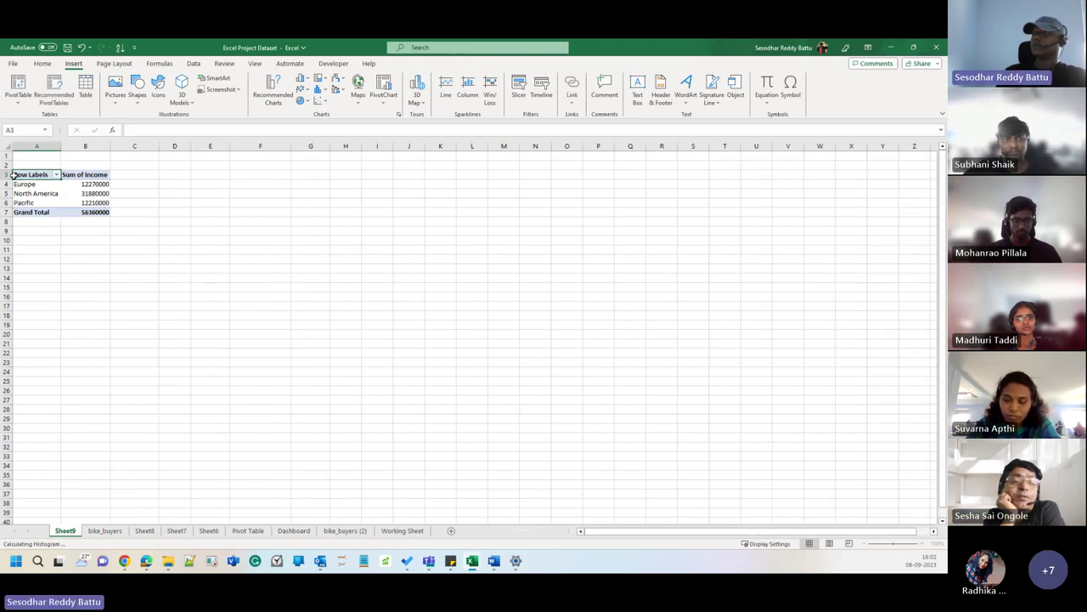
left_click(357, 89)
left_click(363, 136)
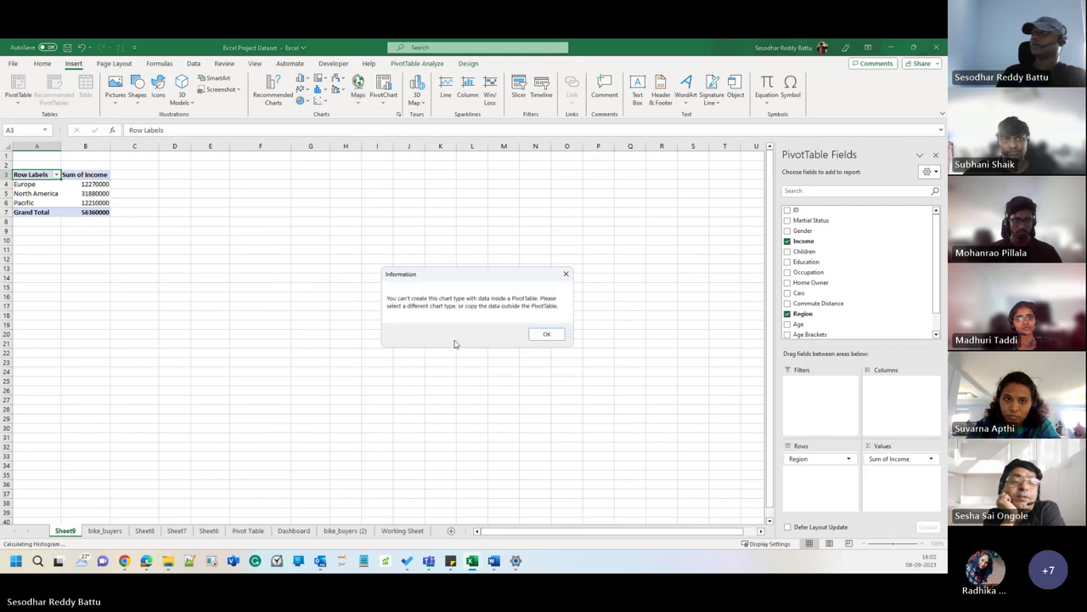
left_click(548, 334)
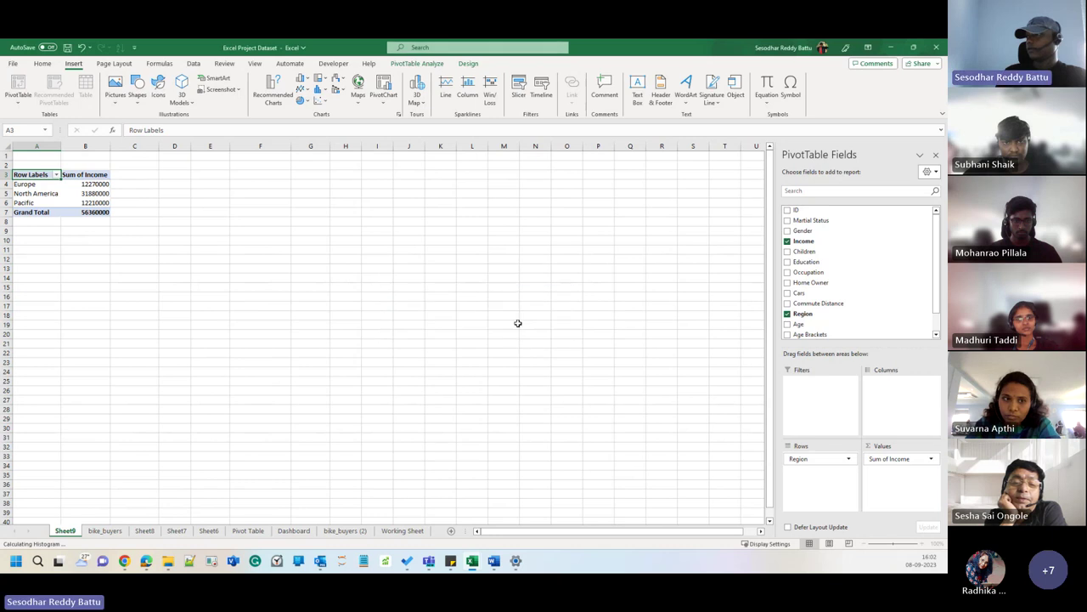
left_click(362, 104)
left_click(383, 164)
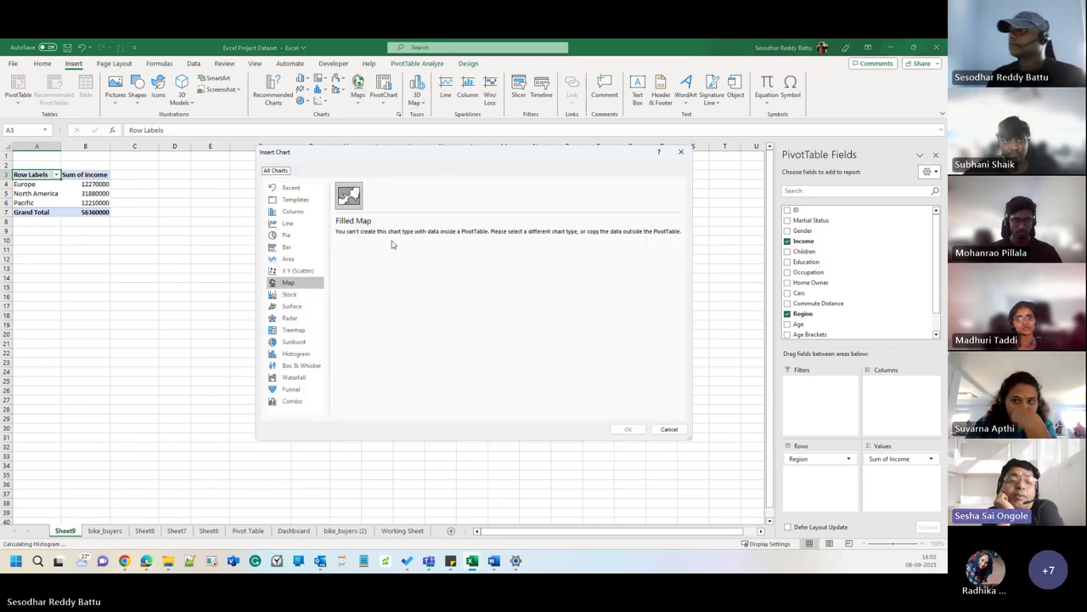
left_click(670, 429)
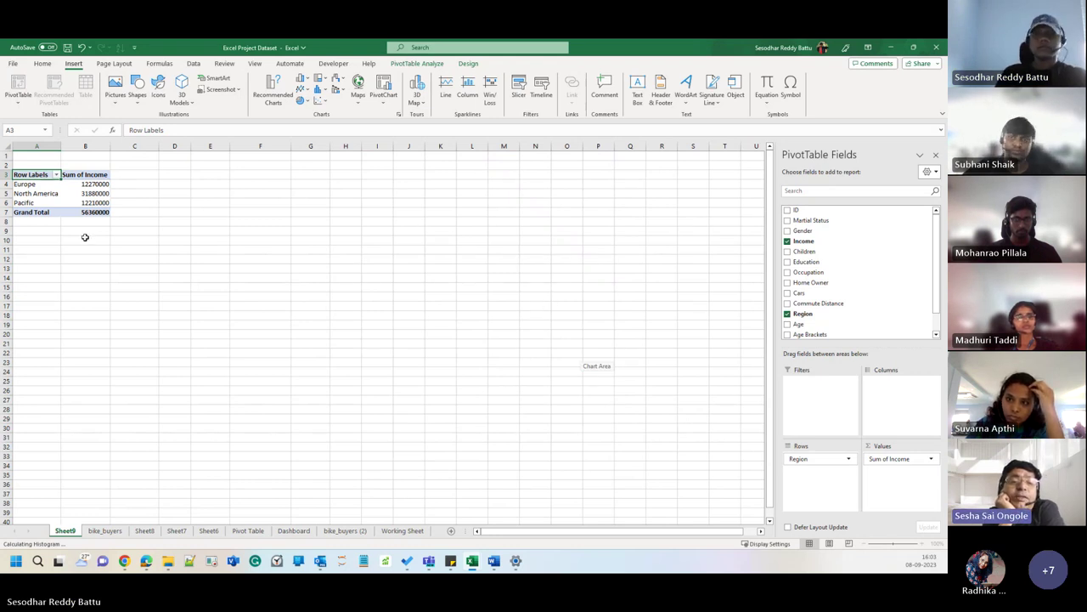
Step: Compare the radar chart variants for the region PivotTable and insert the plain Radar chart
left_click(272, 94)
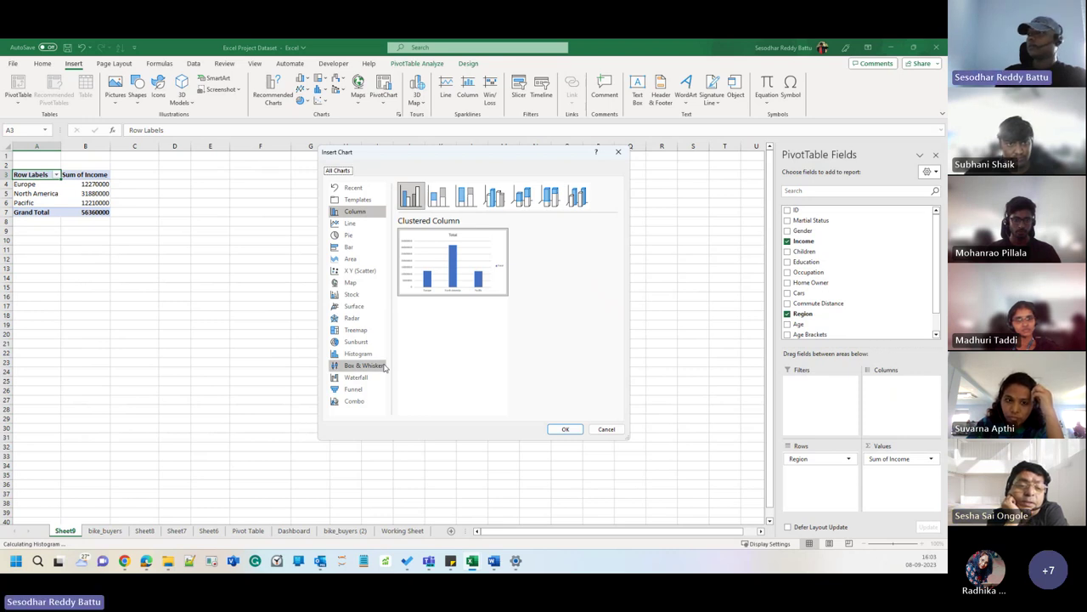
left_click(351, 318)
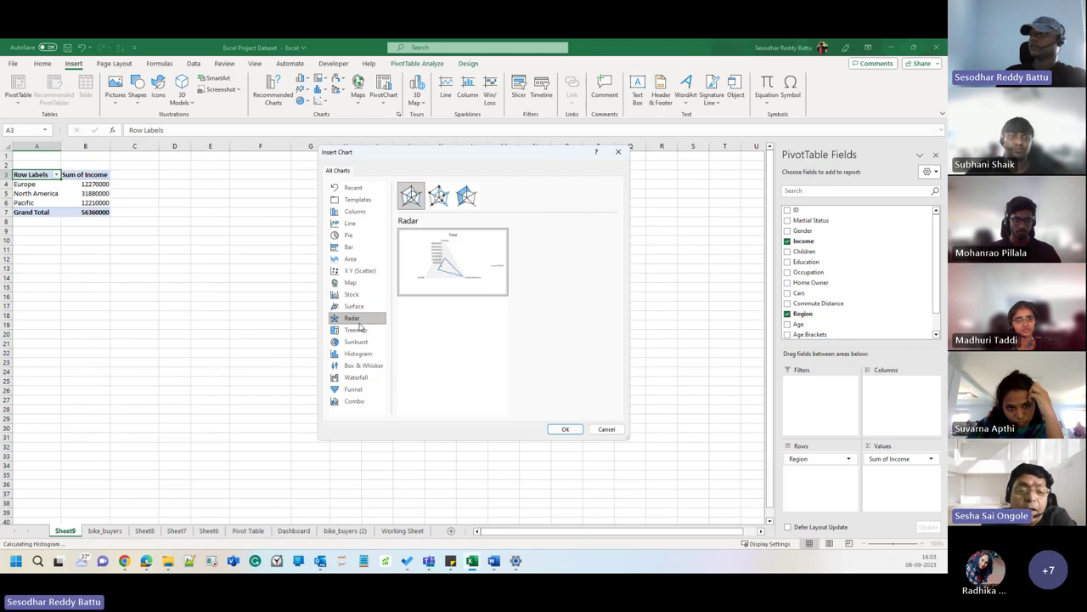
left_click(438, 197)
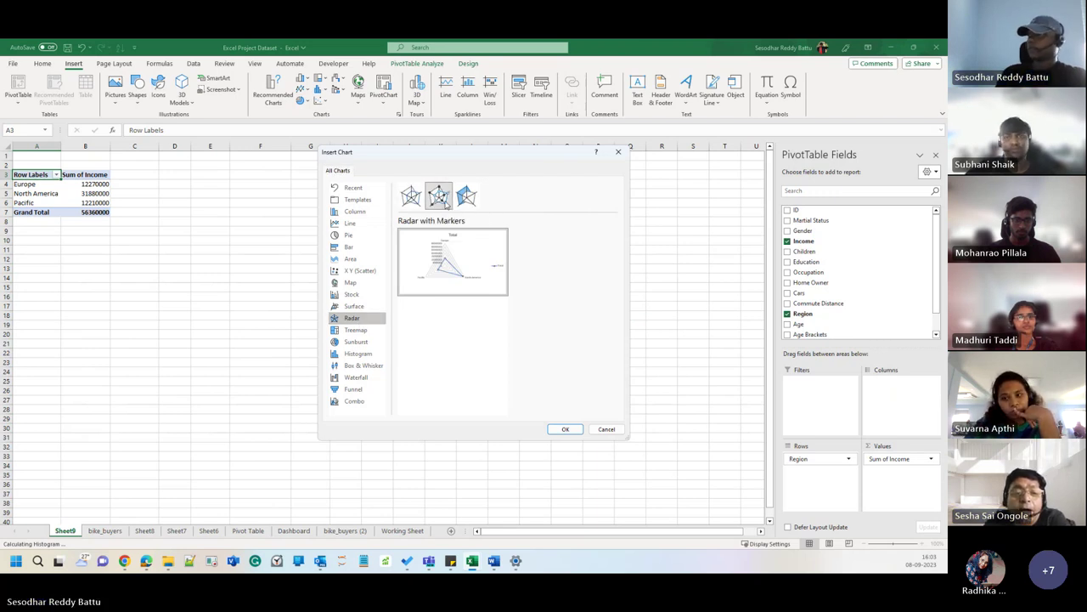
left_click(469, 199)
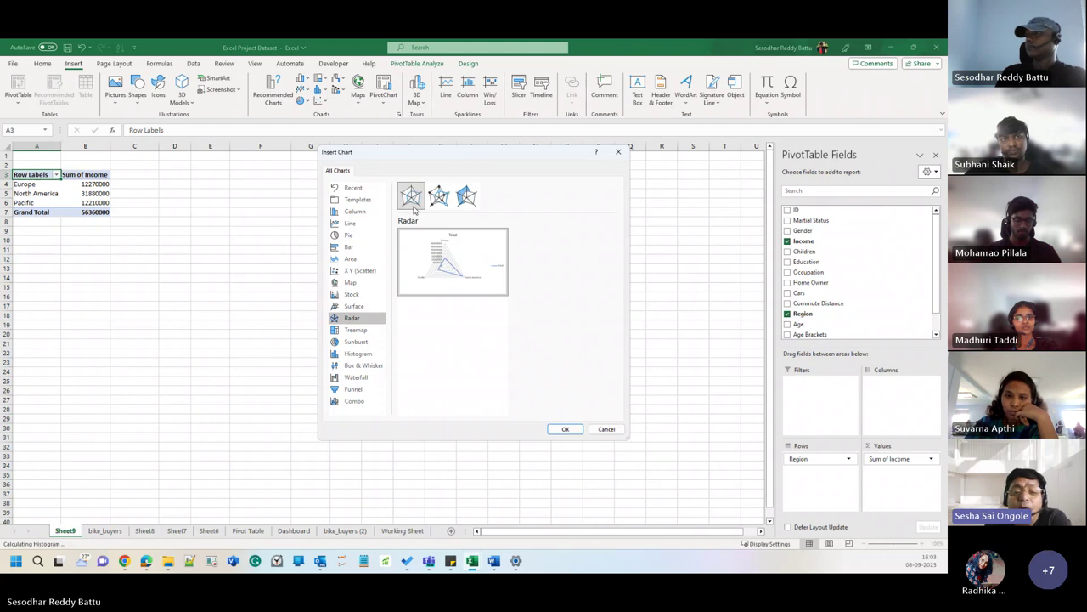
left_click(565, 429)
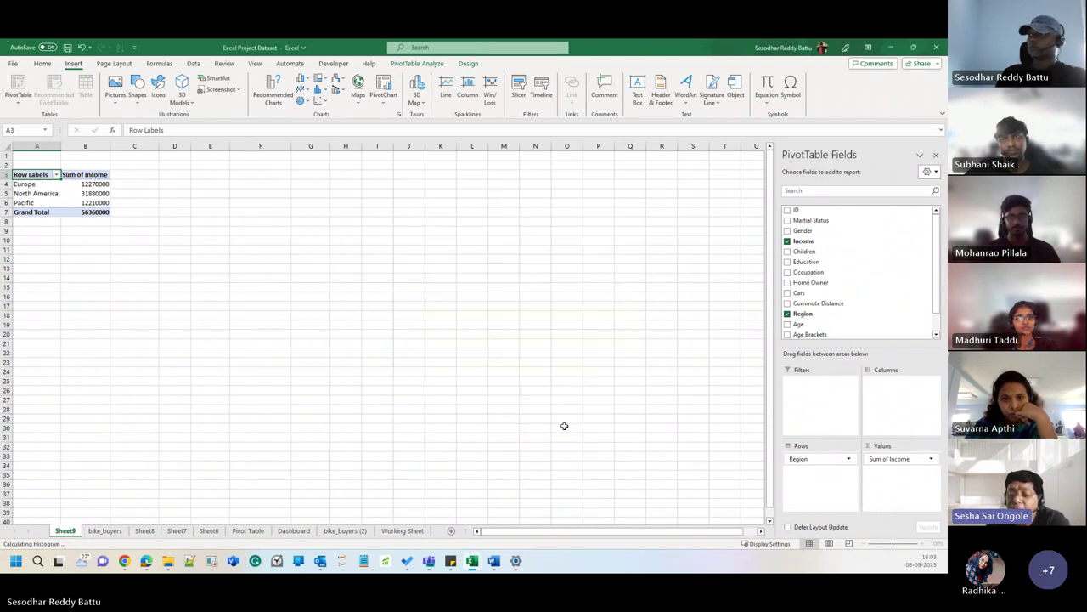
Step: Enlarge the radar chart to span about columns F to O and rows 6 to 28, and check its Region filter
left_click_drag(506, 267, 587, 204)
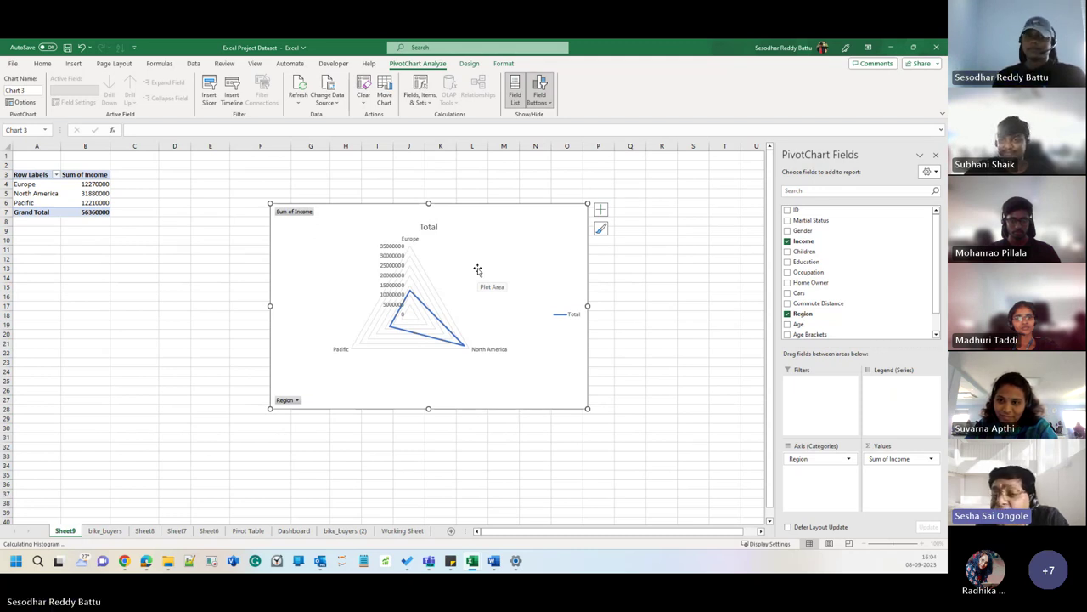
left_click(293, 400)
left_click(320, 391)
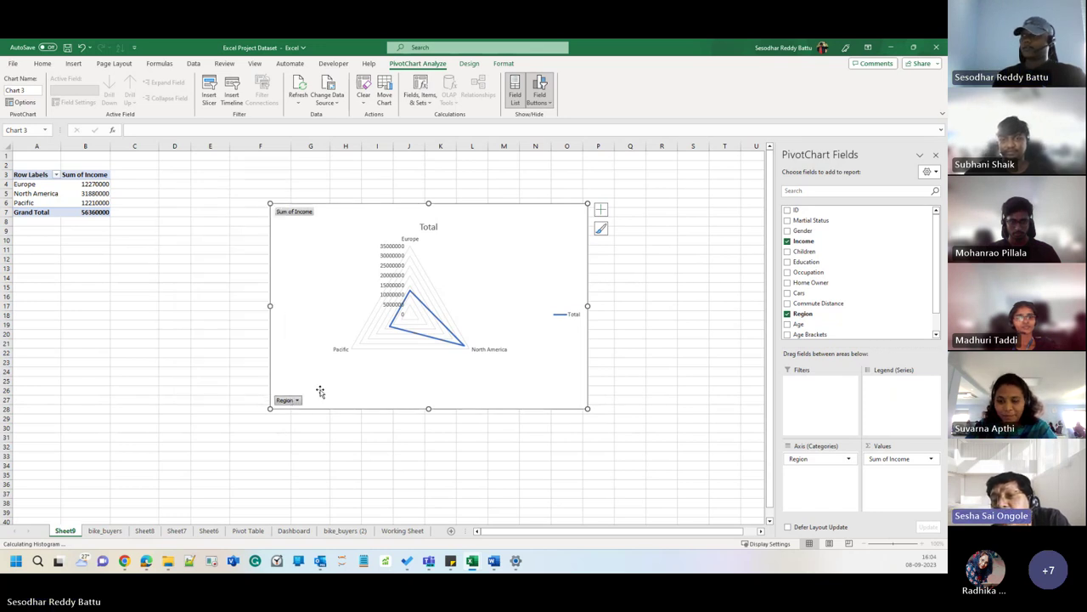